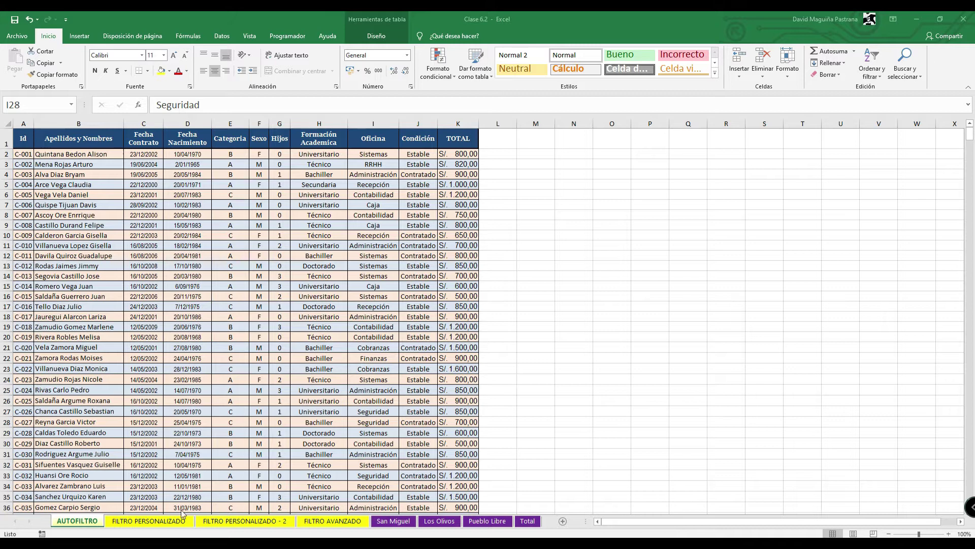
Launch the Windows Lupa (Magnifier) application to enlarge the worksheet on screen
key(super)
text(lupa)
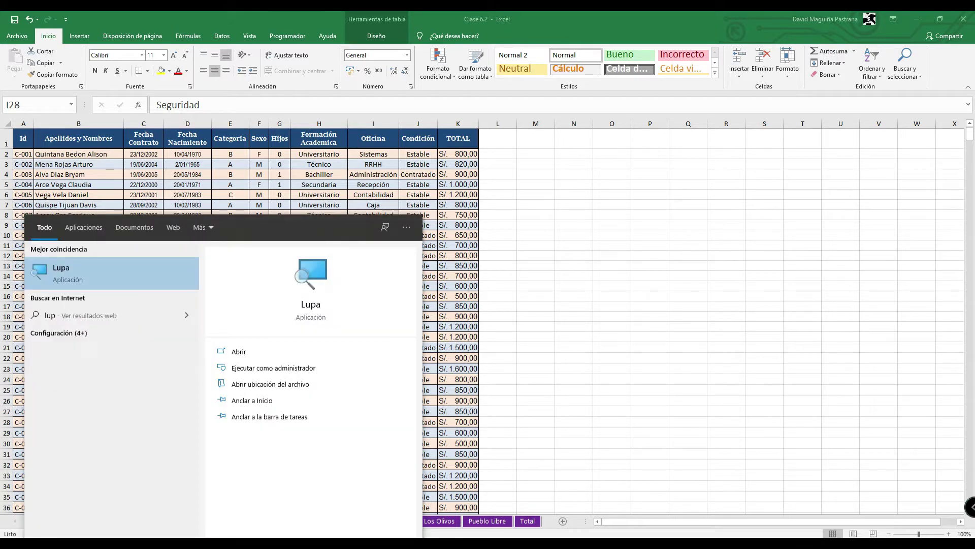
click(127, 276)
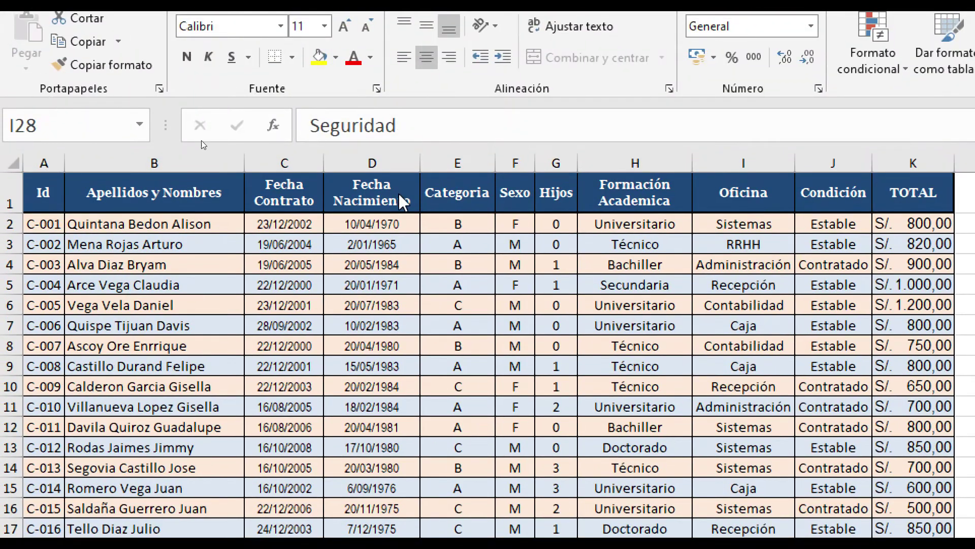
Turn on the autofilter for the table's header row, starting from the Fecha Nacimiento header
click(399, 195)
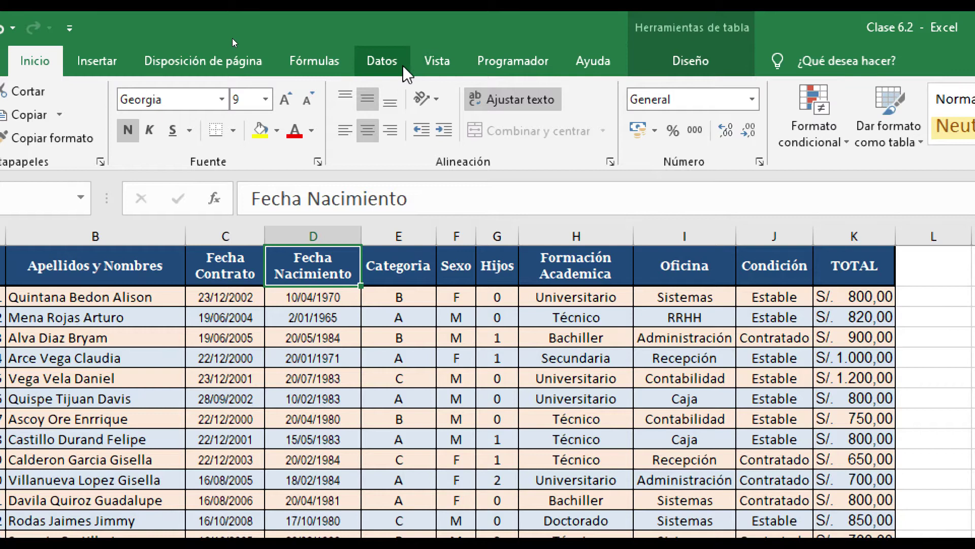
click(404, 67)
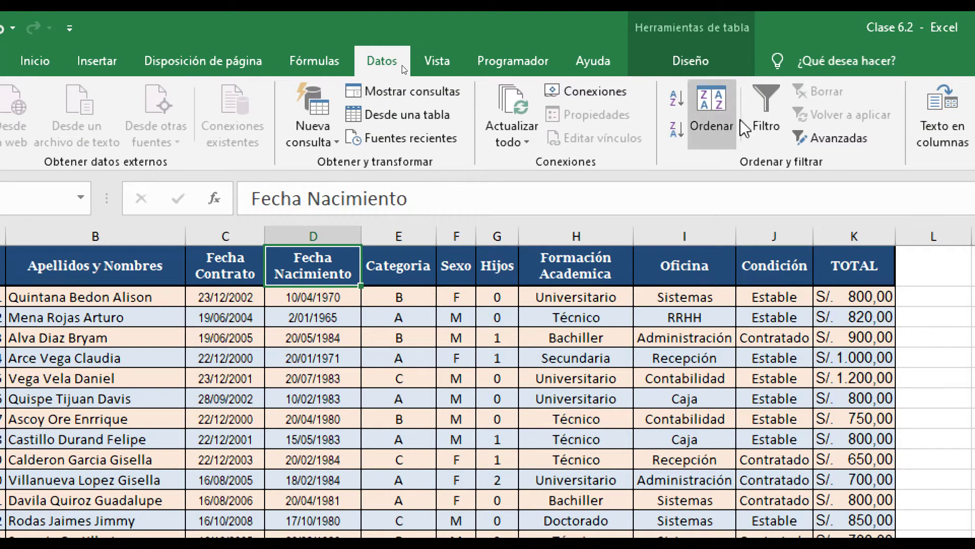
click(766, 108)
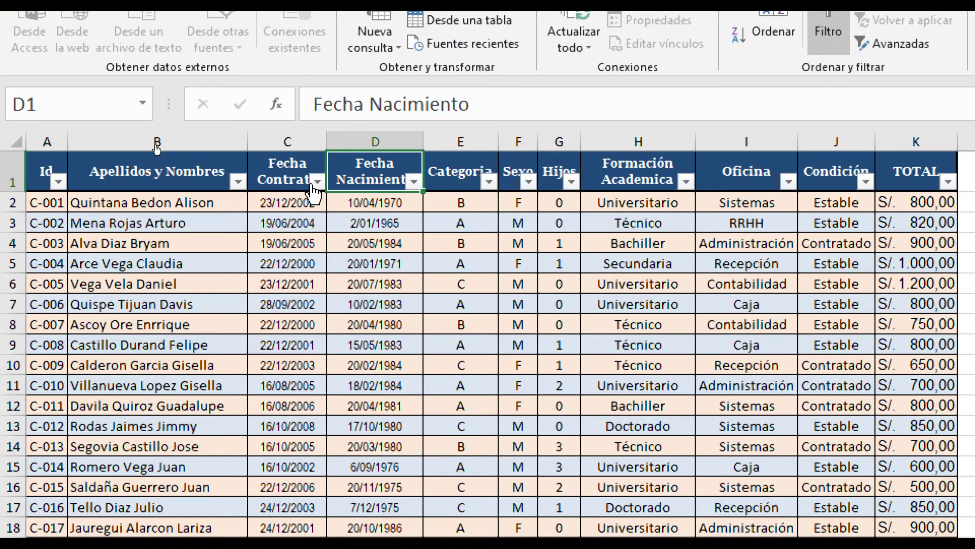
Sort the table by Categoria from A to Z and review the reordered rows
click(489, 181)
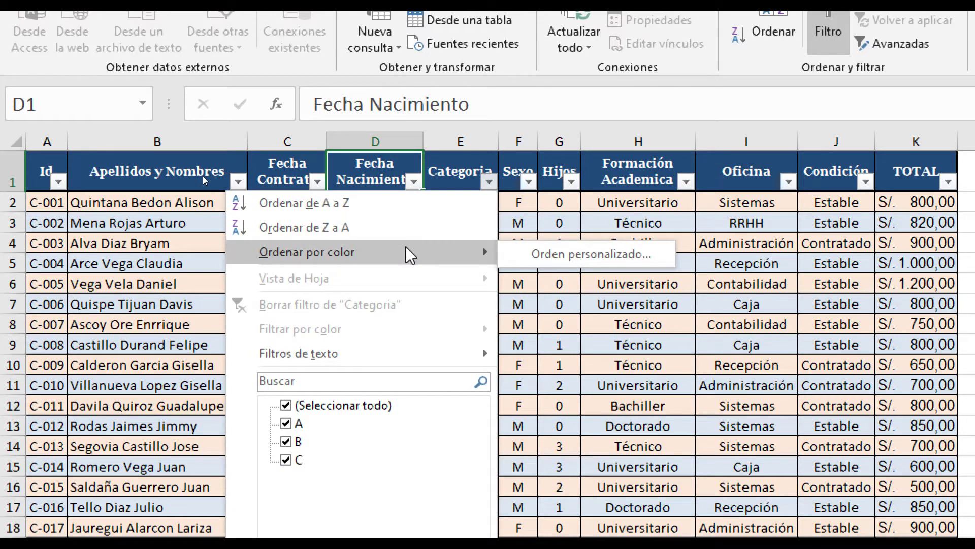
click(380, 213)
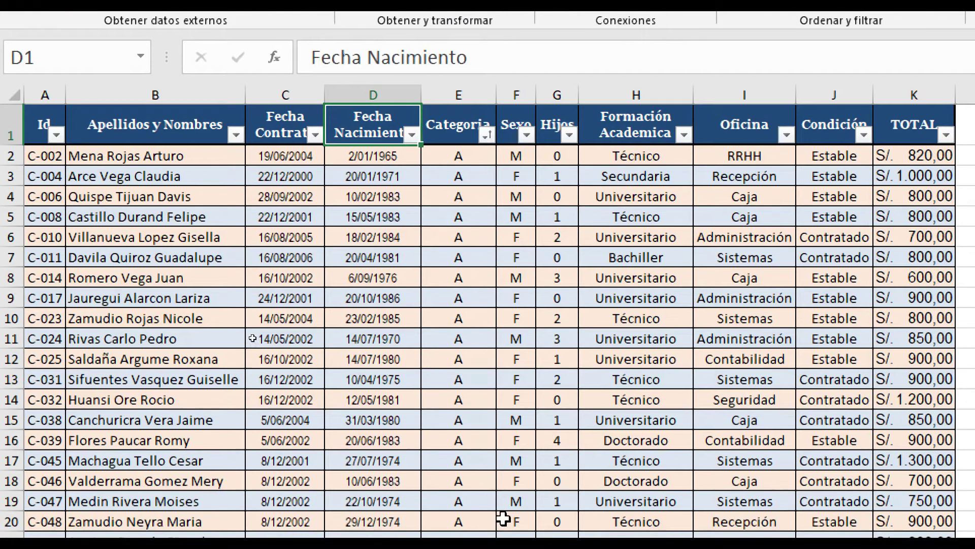
scroll(499, 503, down, 9)
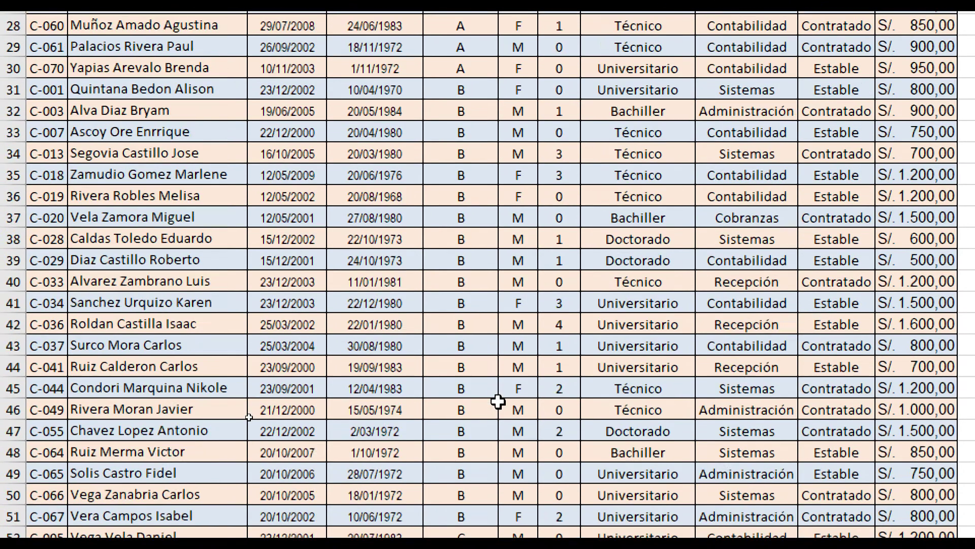
scroll(498, 401, up, 6)
scroll(500, 120, up, 3)
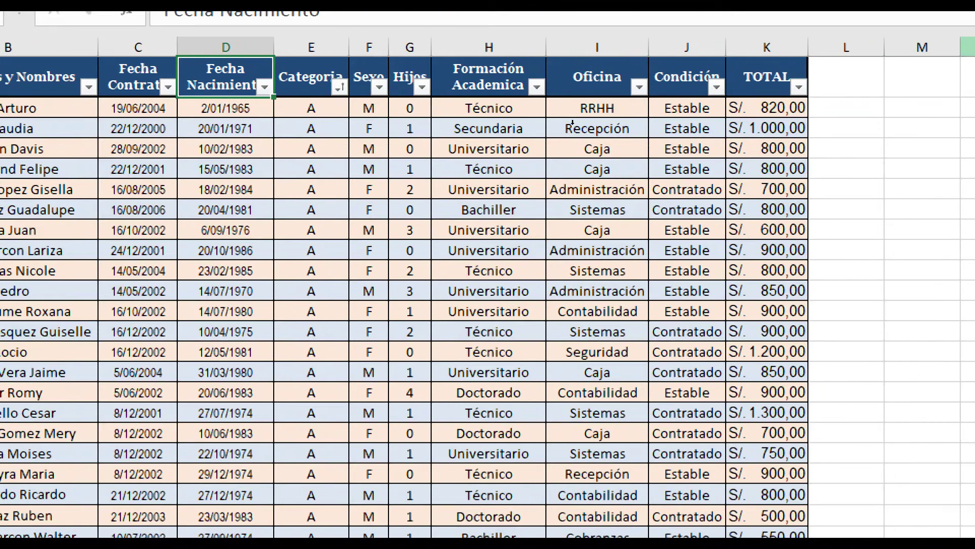
Sort the table by Oficina from A to Z, followed by a sort on TOTAL from smallest to largest
click(613, 107)
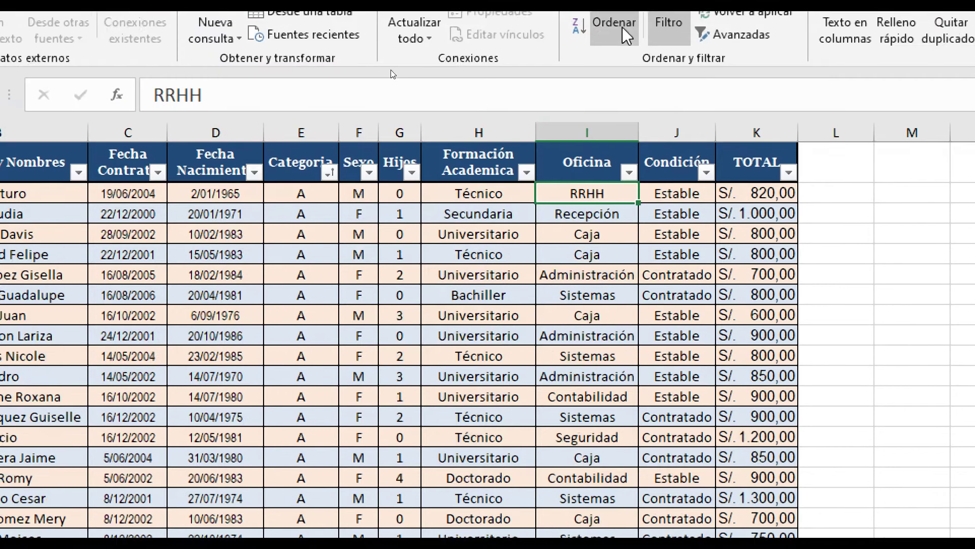
click(580, 0)
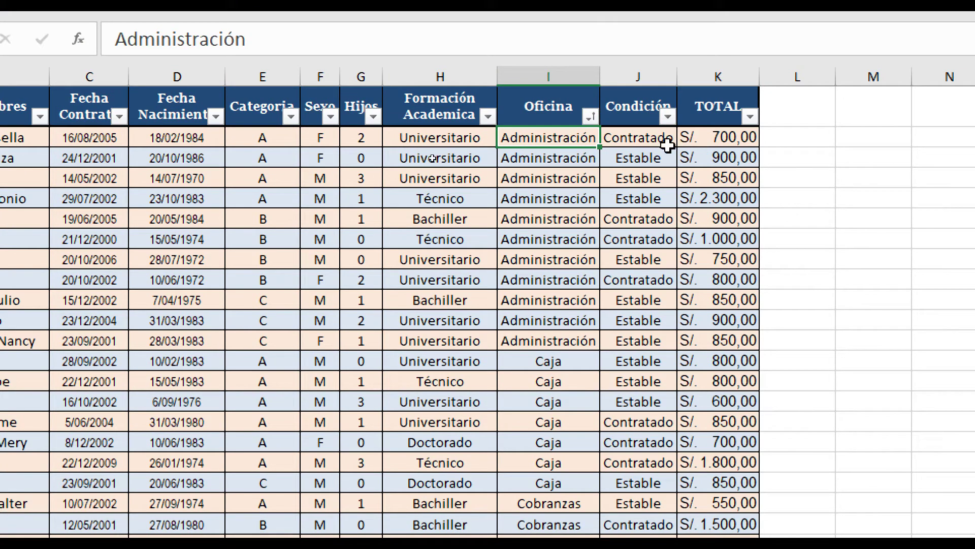
click(750, 117)
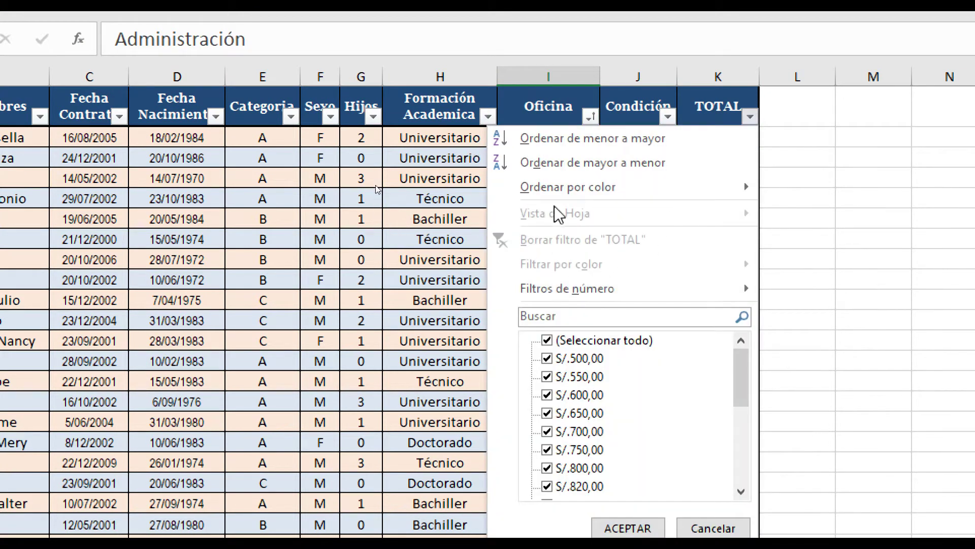
click(576, 139)
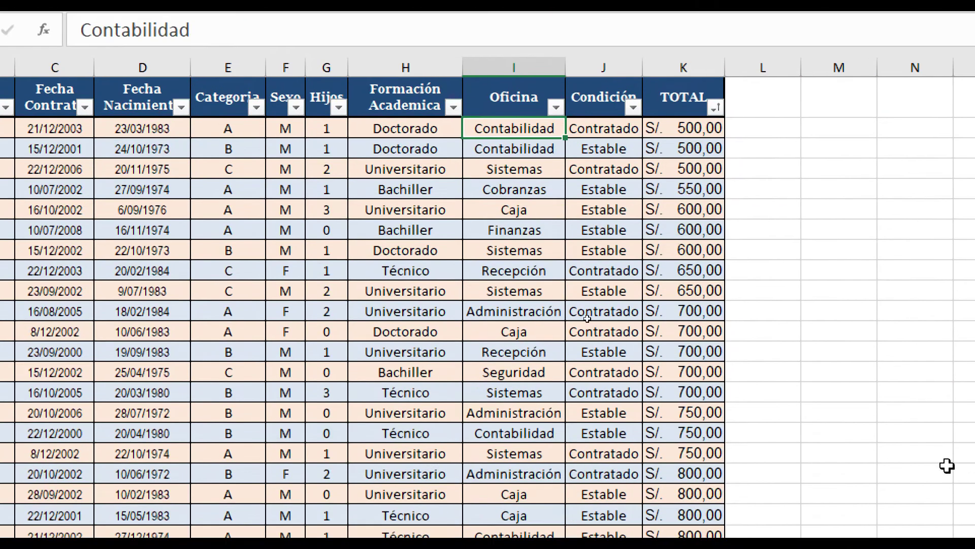
Filter TOTAL to show only S/.500,00 and sort the filtered rows by Apellidos y Nombres from A to Z
click(720, 185)
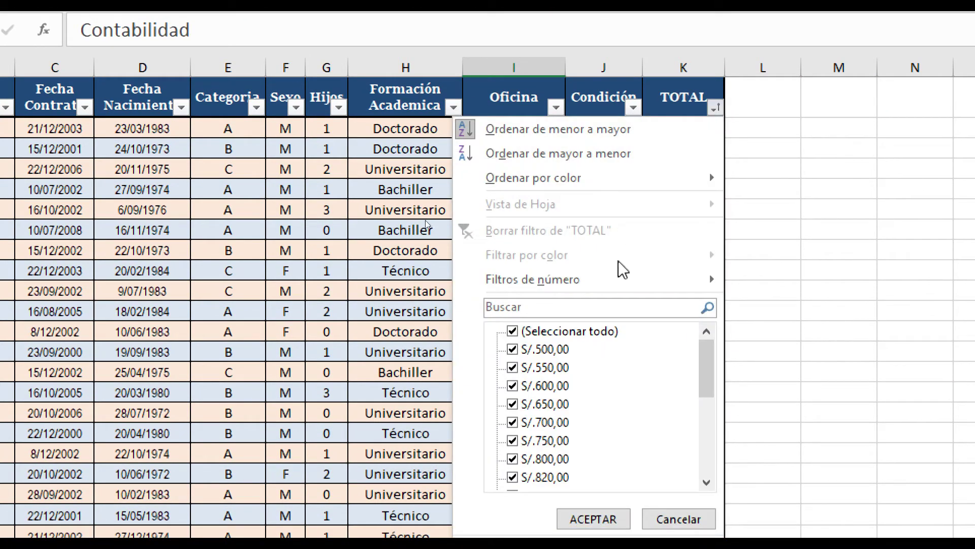
click(512, 330)
click(512, 349)
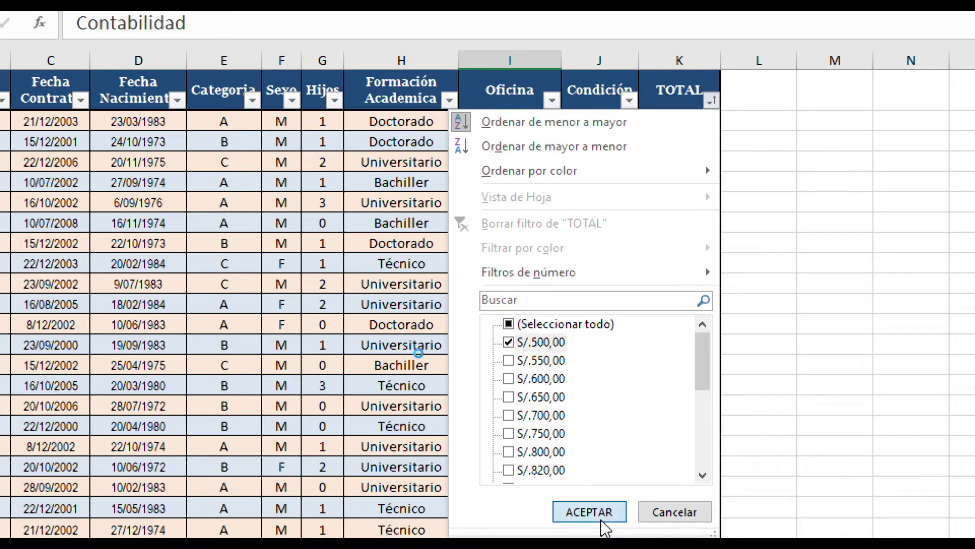
click(593, 519)
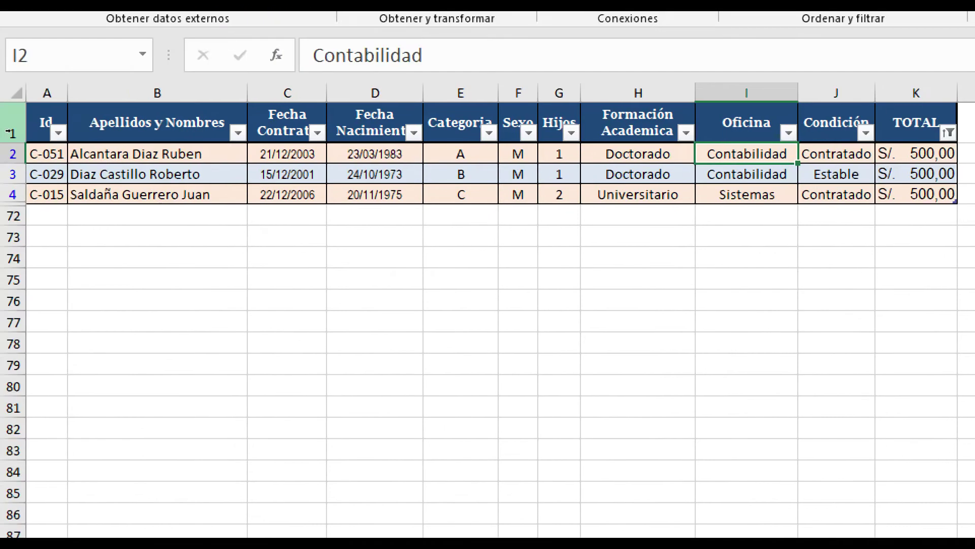
click(238, 135)
click(71, 155)
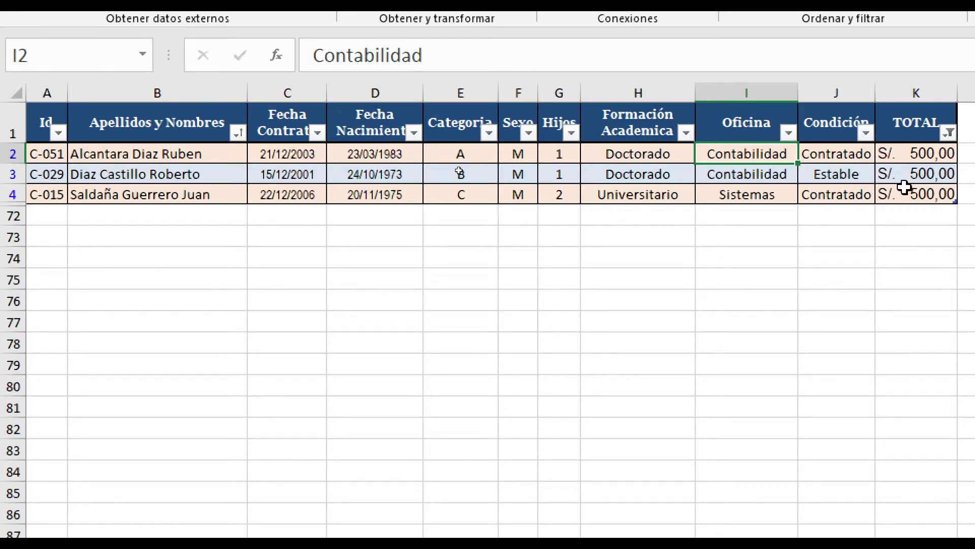
Select all values again in the TOTAL filter to restore the hidden rows
click(948, 133)
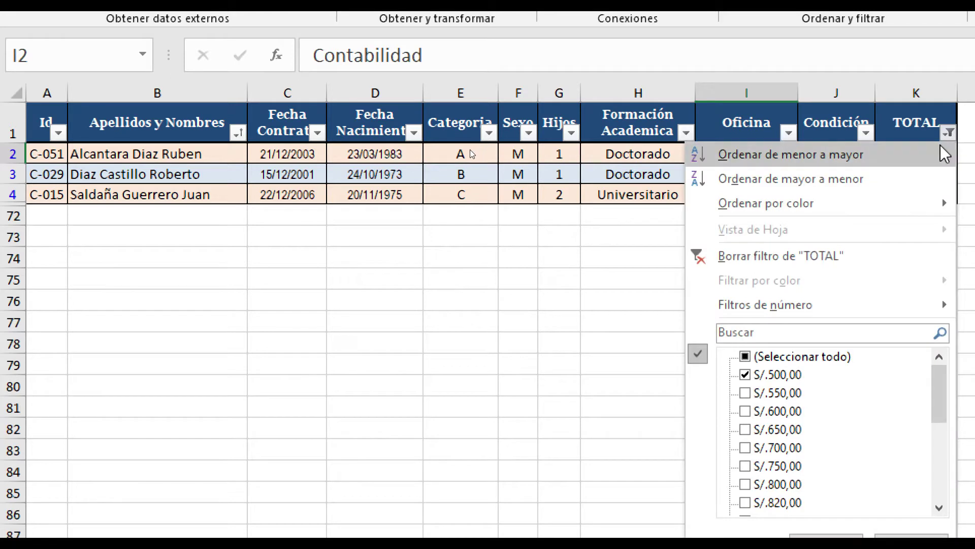
click(742, 355)
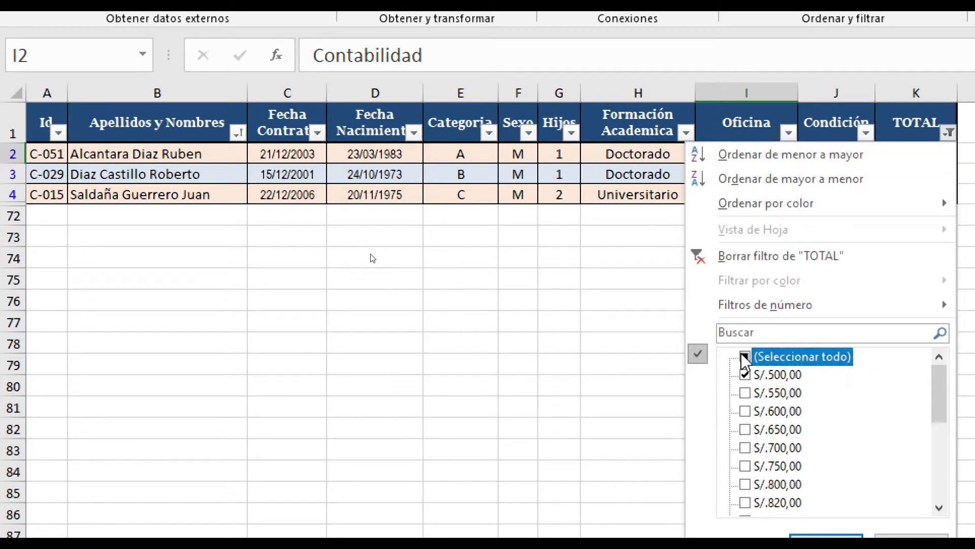
click(820, 539)
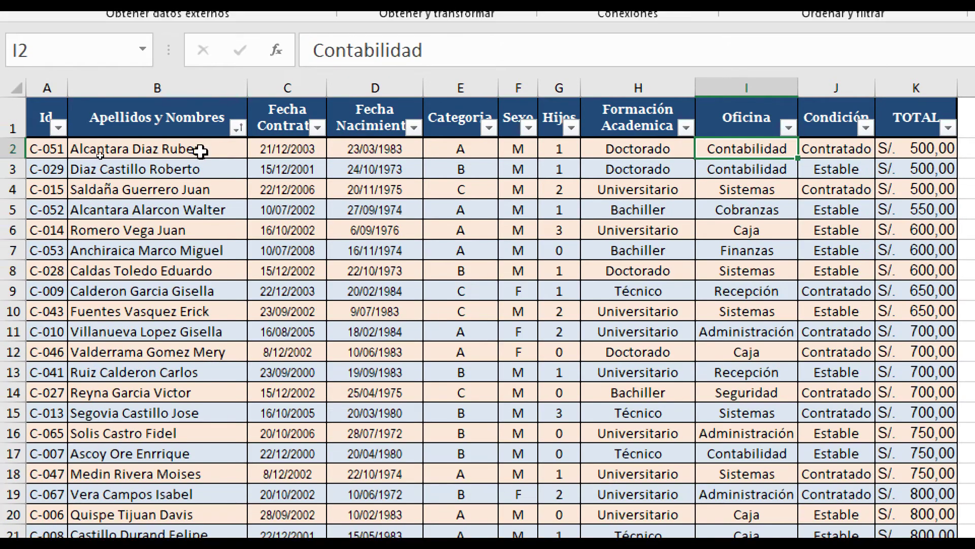
Sort the full table by Apellidos y Nombres from A to Z and review the list down to its end
click(236, 128)
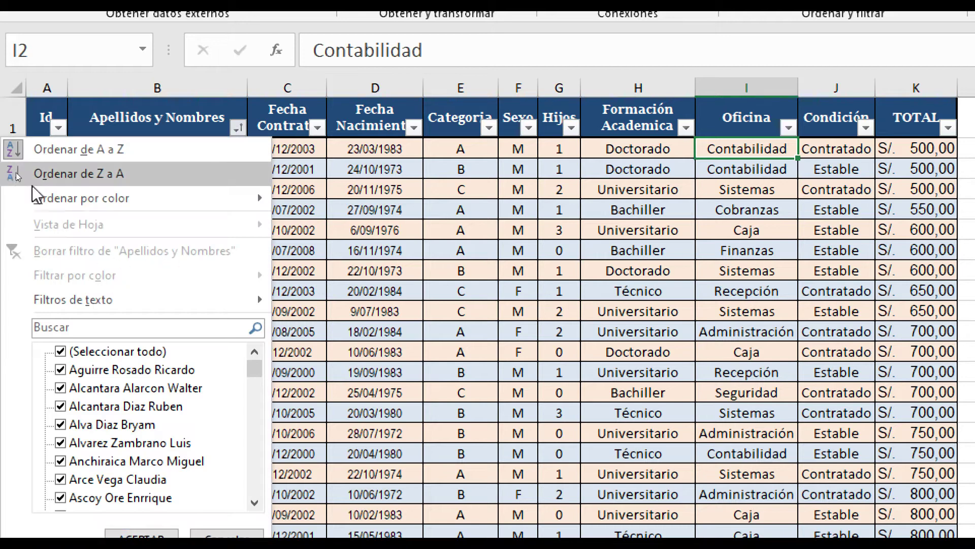
click(70, 148)
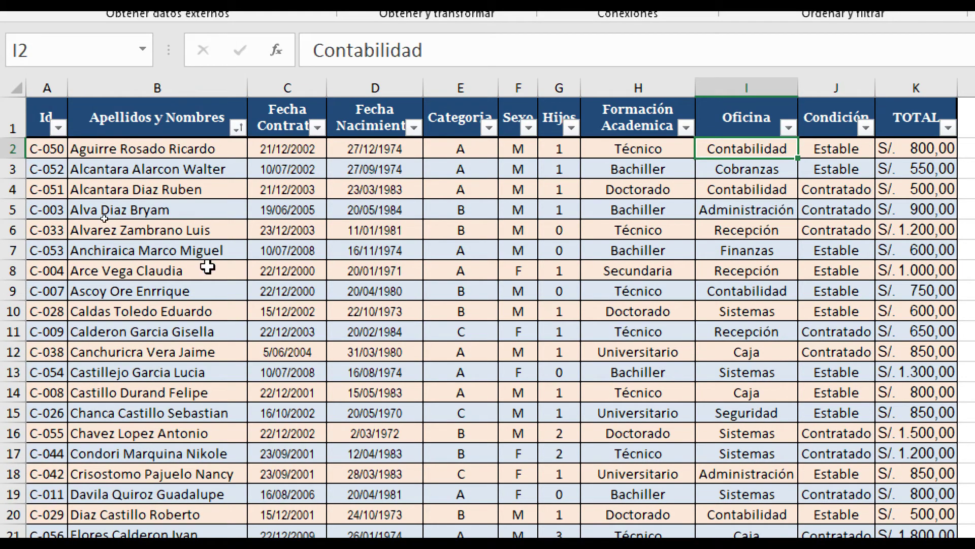
scroll(208, 267, down, 14)
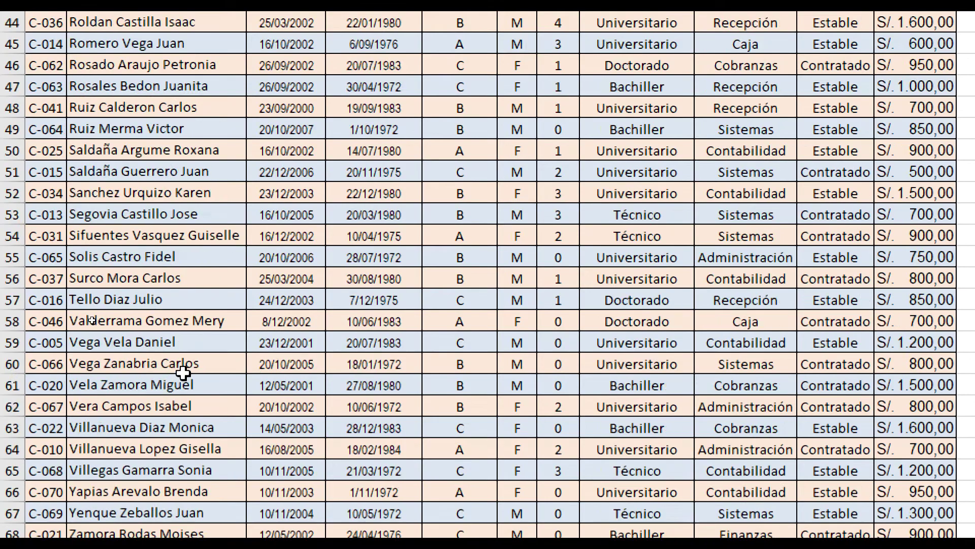
scroll(184, 373, down, 4)
scroll(188, 345, up, 17)
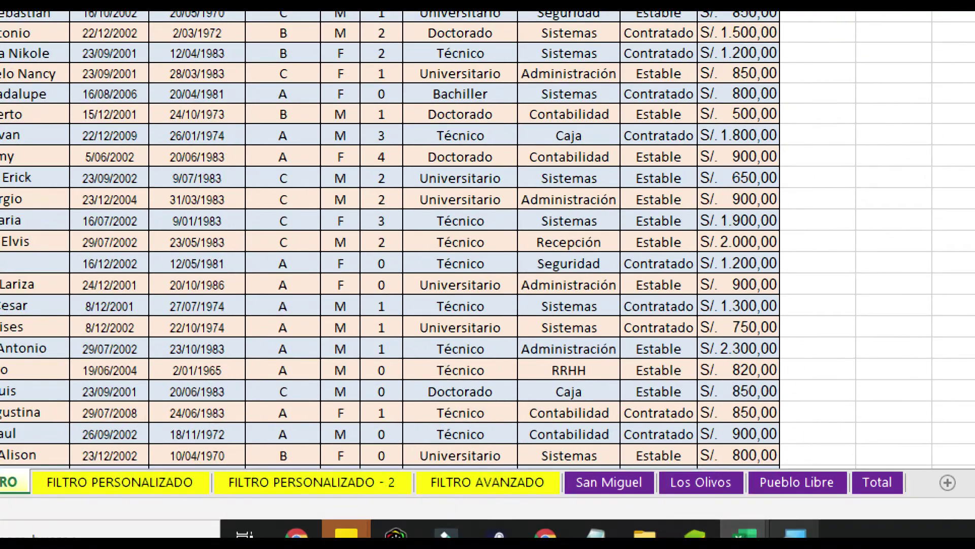
Zoom the Magnifier back out to normal size and switch to the FILTRO PERSONALIZADO sheet
click(795, 534)
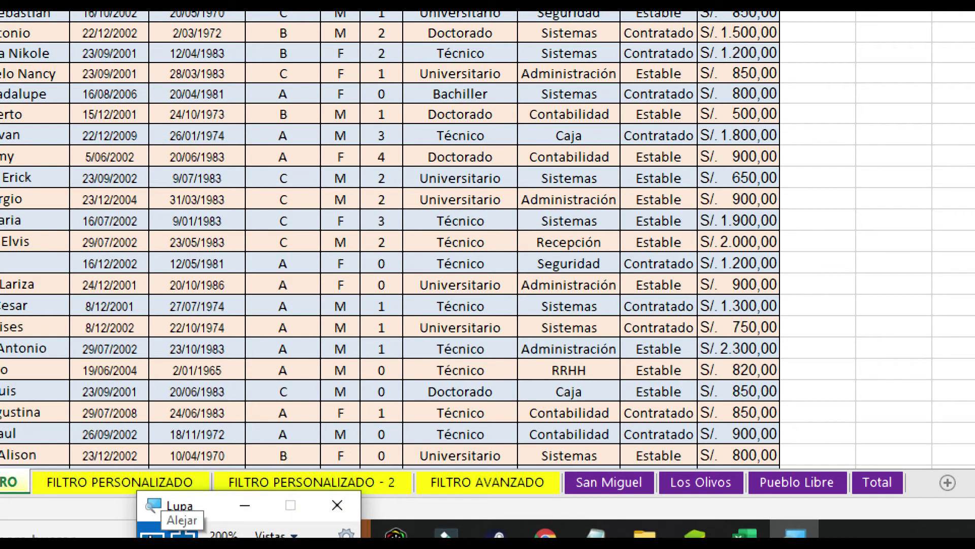
click(154, 535)
click(211, 533)
click(148, 521)
click(381, 244)
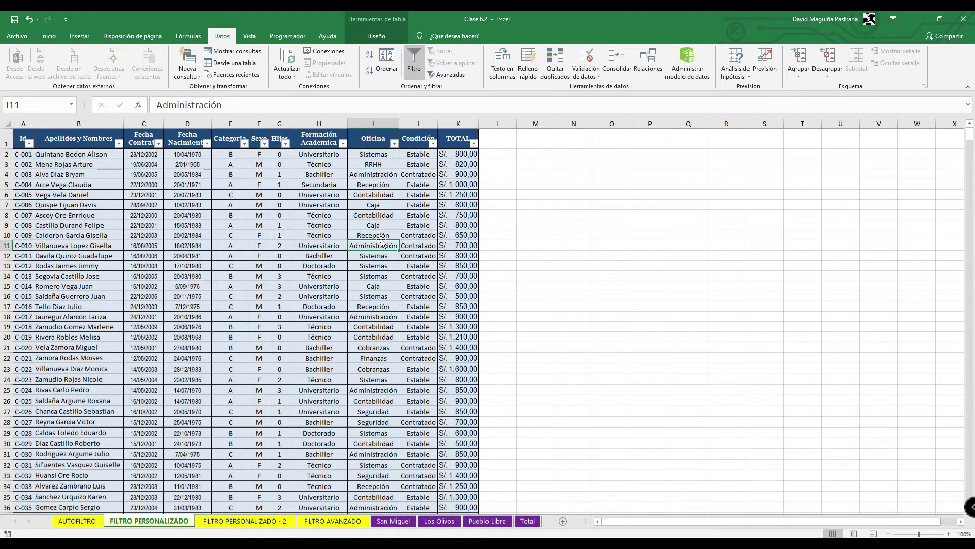
Open the custom number filter for the TOTAL column and magnify the screen around its dialog
click(474, 145)
mouse_move(465, 231)
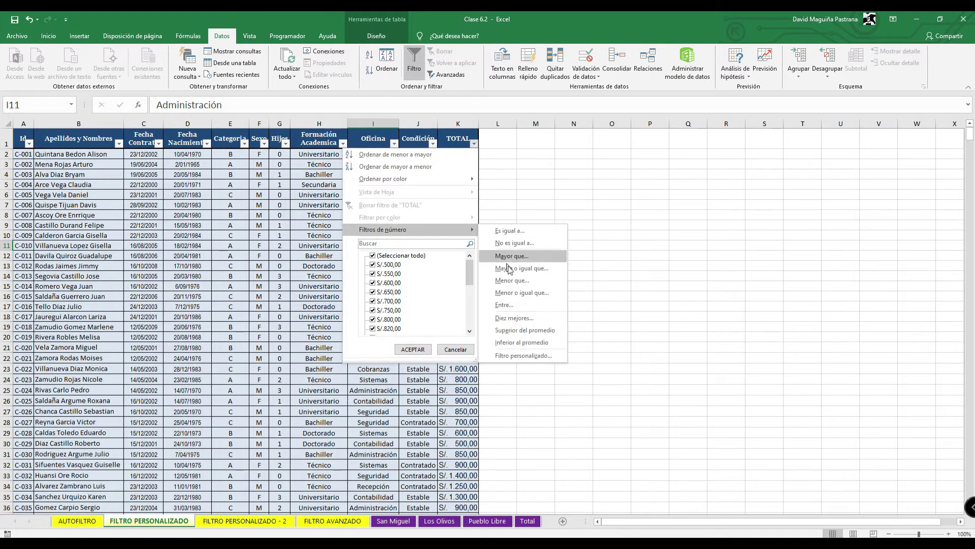
click(524, 355)
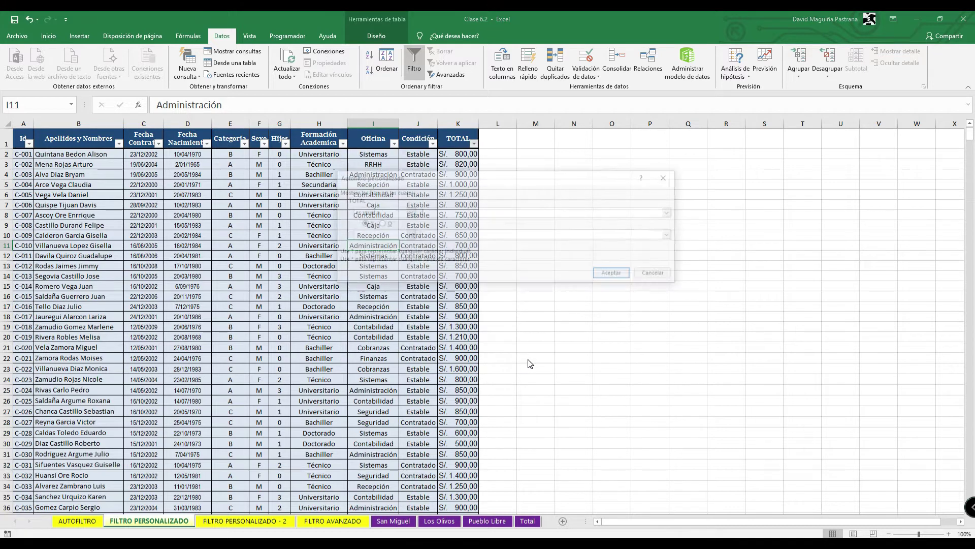
click(702, 38)
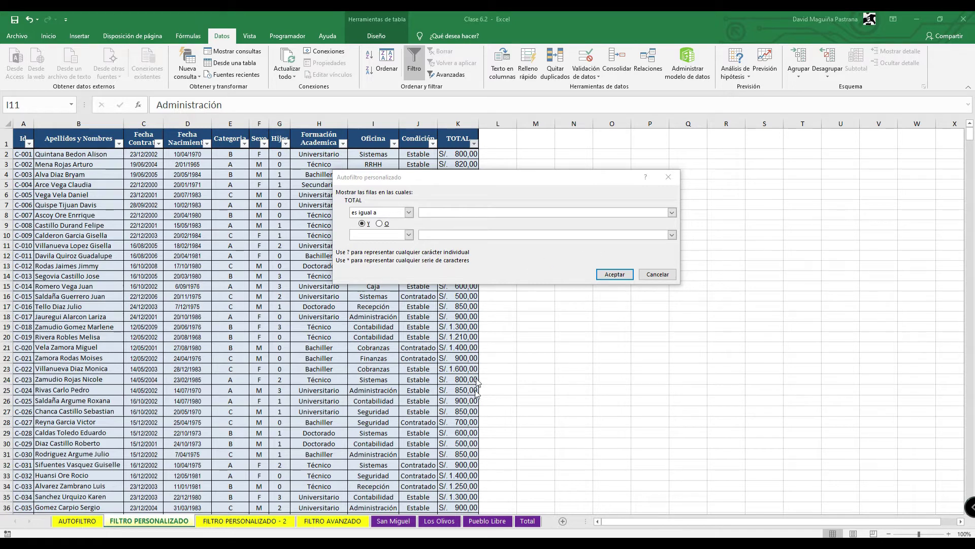
key(super+plus)
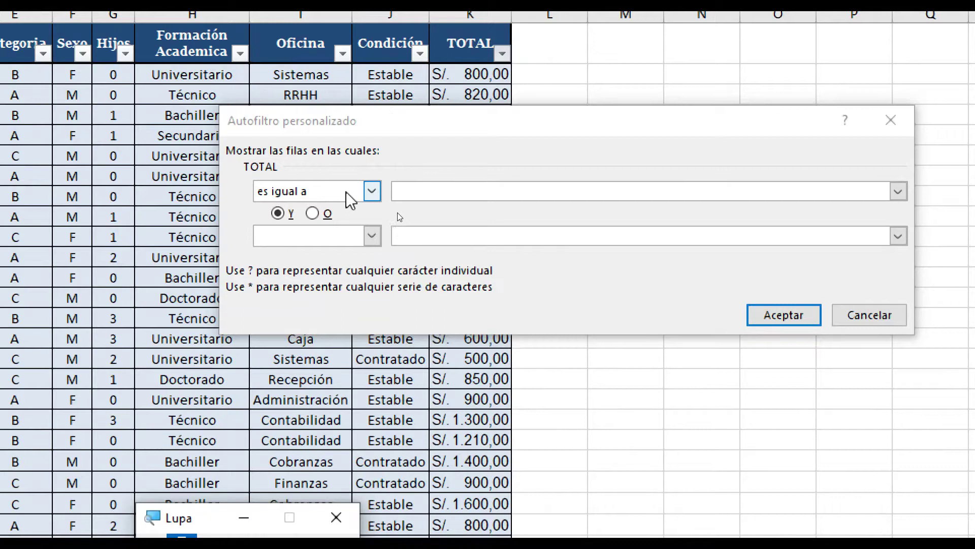
click(372, 191)
drag(376, 219, 396, 281)
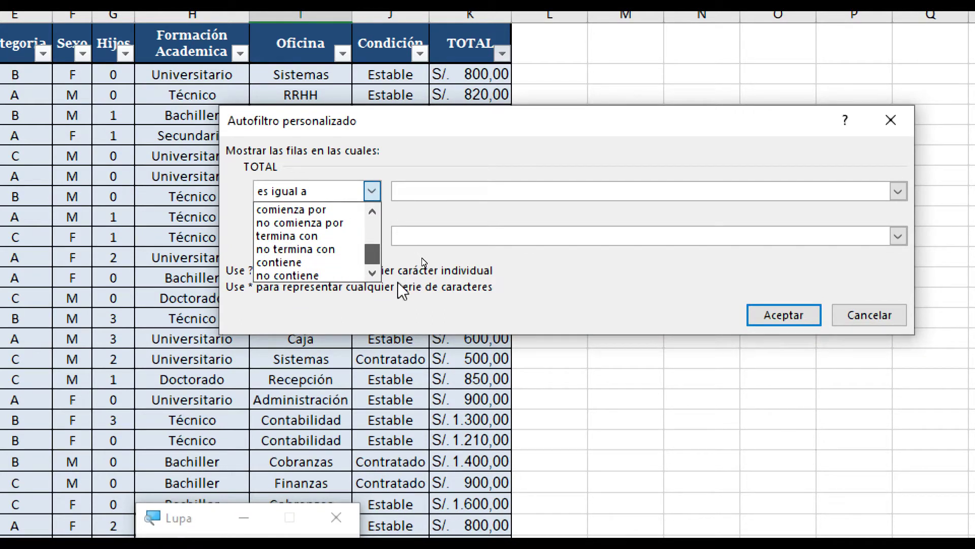
click(322, 260)
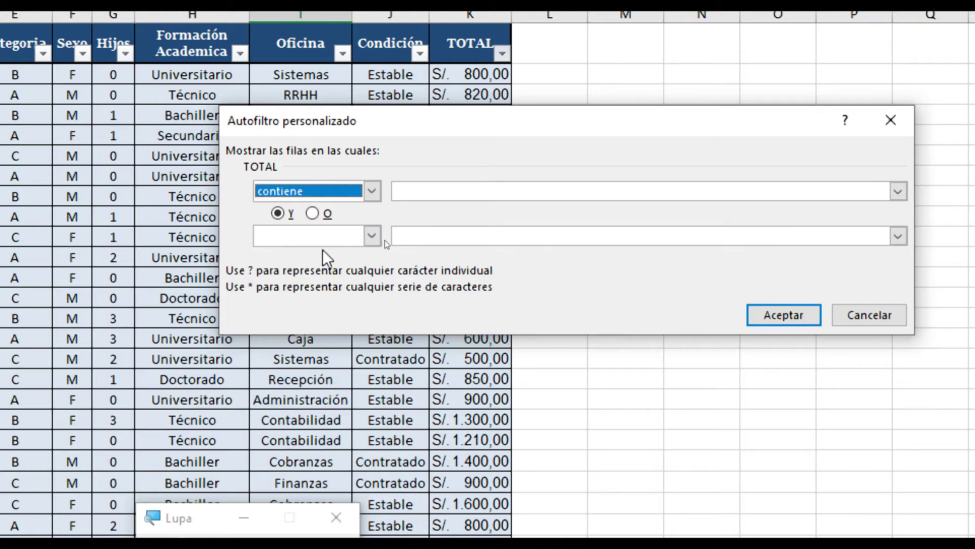
Set the first TOTAL condition in the custom autofilter to "es mayor o igual a" 1000
click(372, 191)
drag(373, 263, 372, 226)
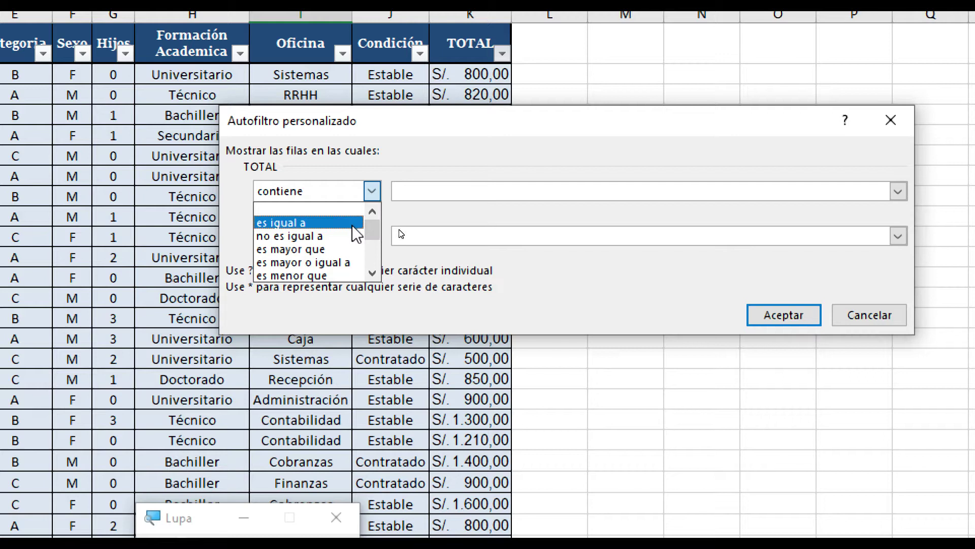
click(353, 262)
click(423, 191)
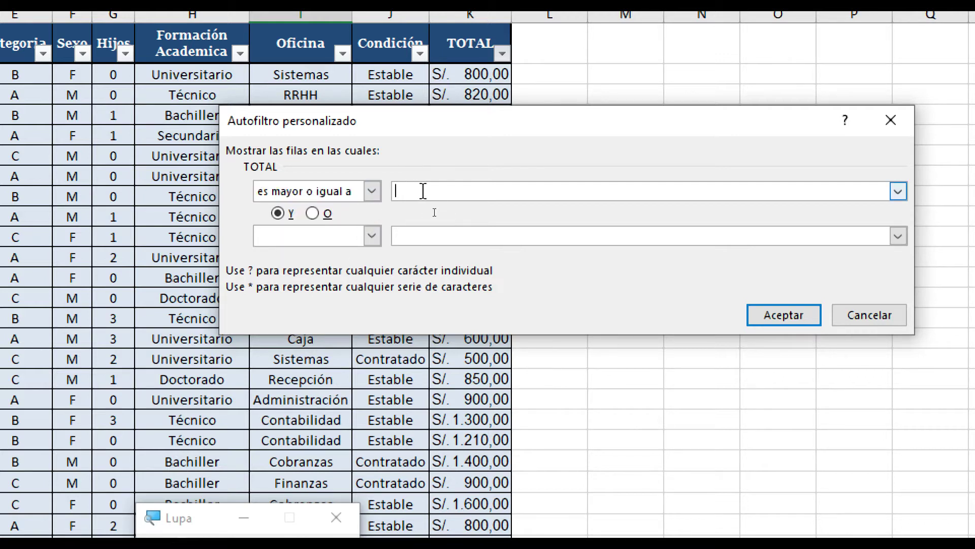
text(100)
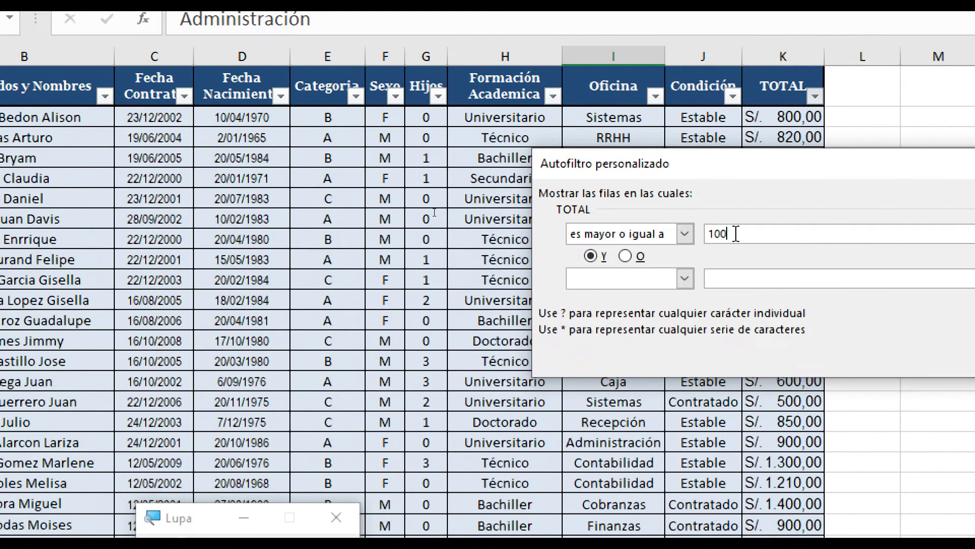
text(0)
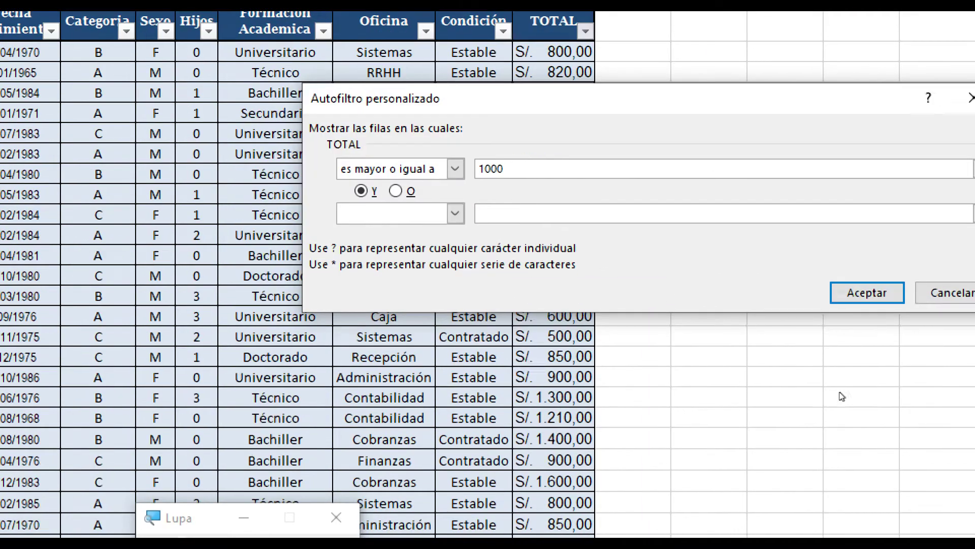
Add the second TOTAL condition "es menor o igual a" 1500, joined with Y, and apply the custom filter
click(391, 212)
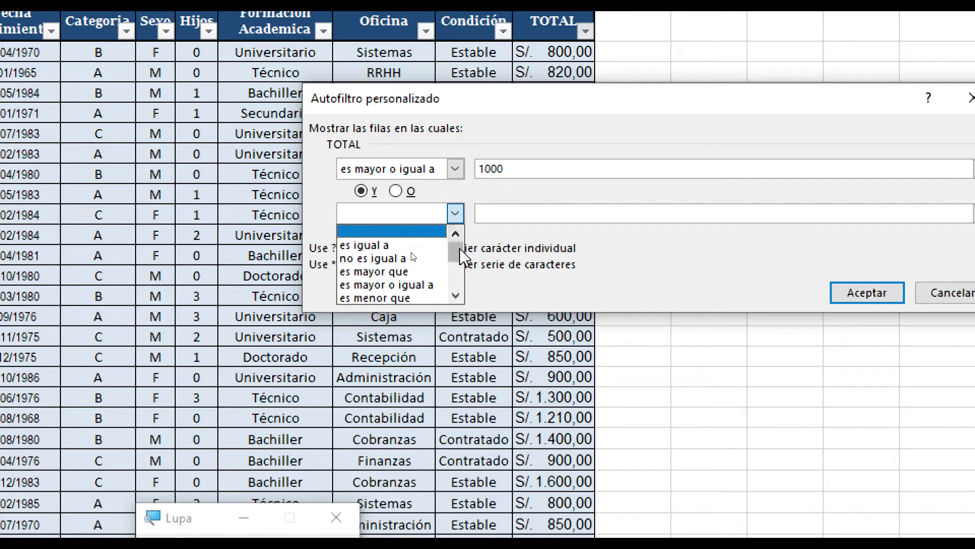
drag(459, 248, 460, 255)
click(416, 285)
click(512, 213)
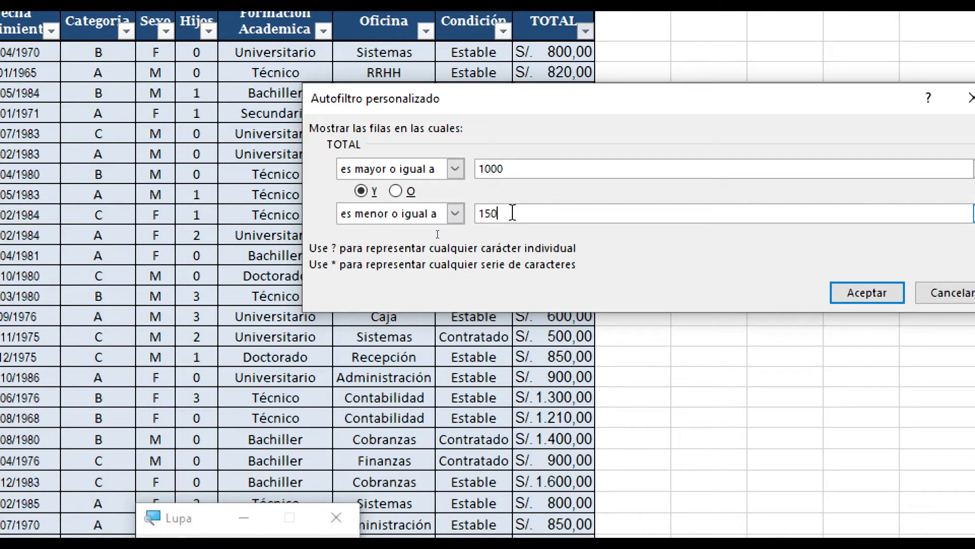
click(853, 293)
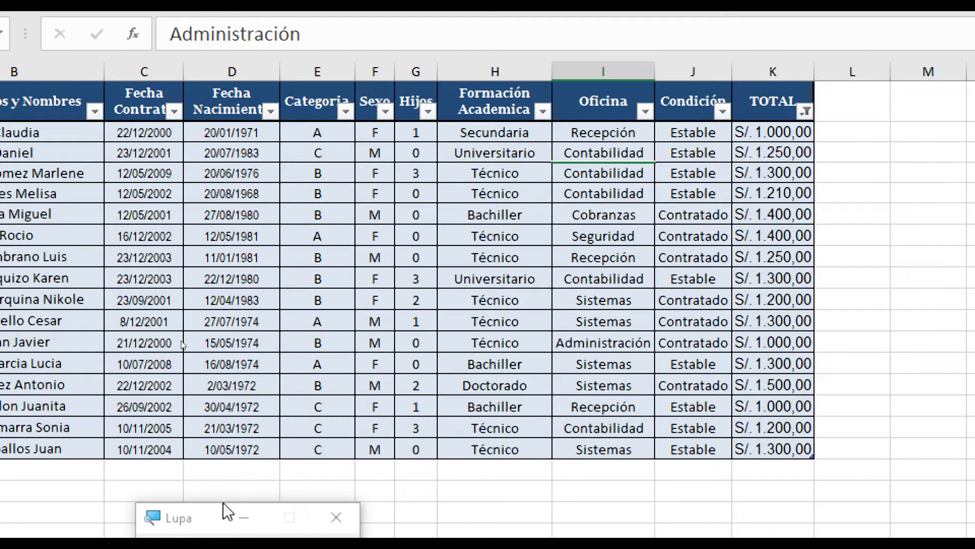
Return the Magnifier to normal size, review the custom filter conditions set on TOTAL, and dismiss them without changes
key(super+minus)
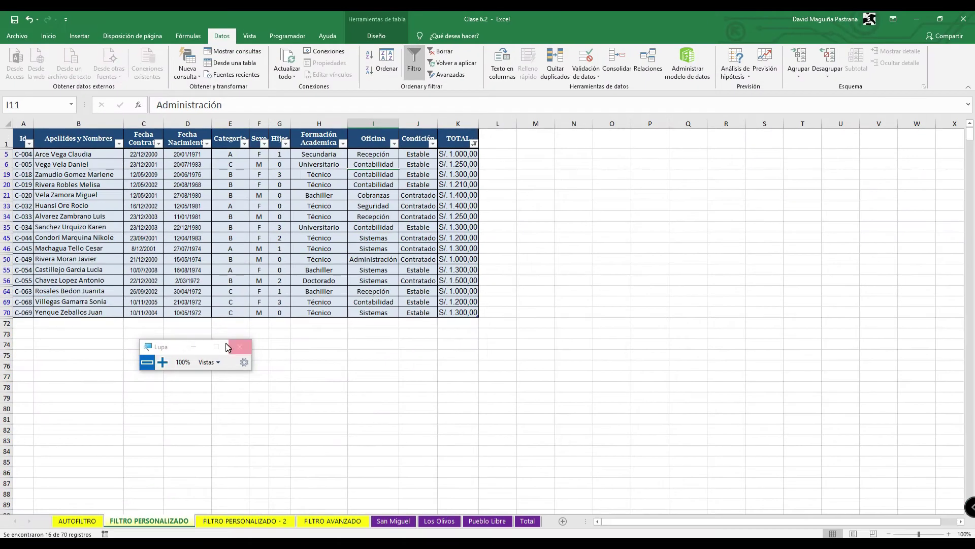
key(super+Escape)
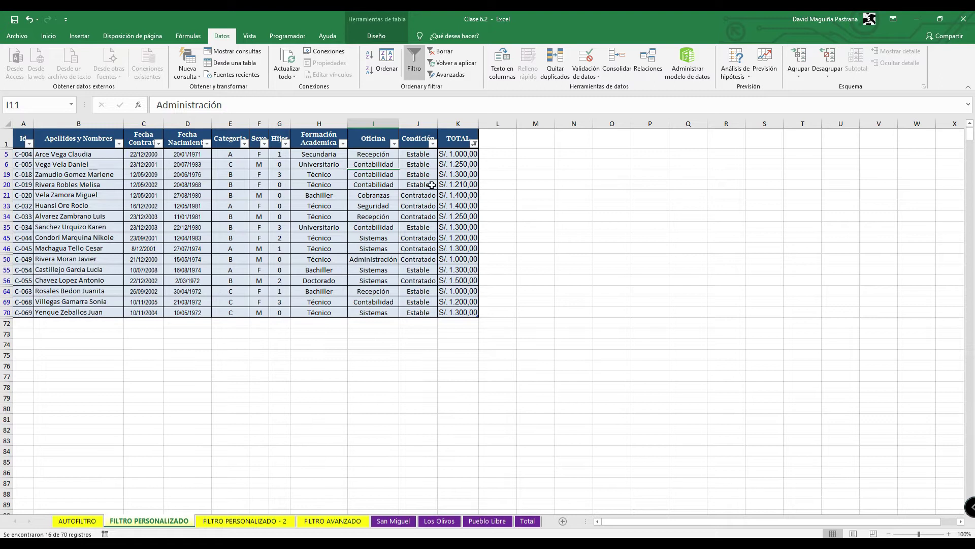
click(473, 143)
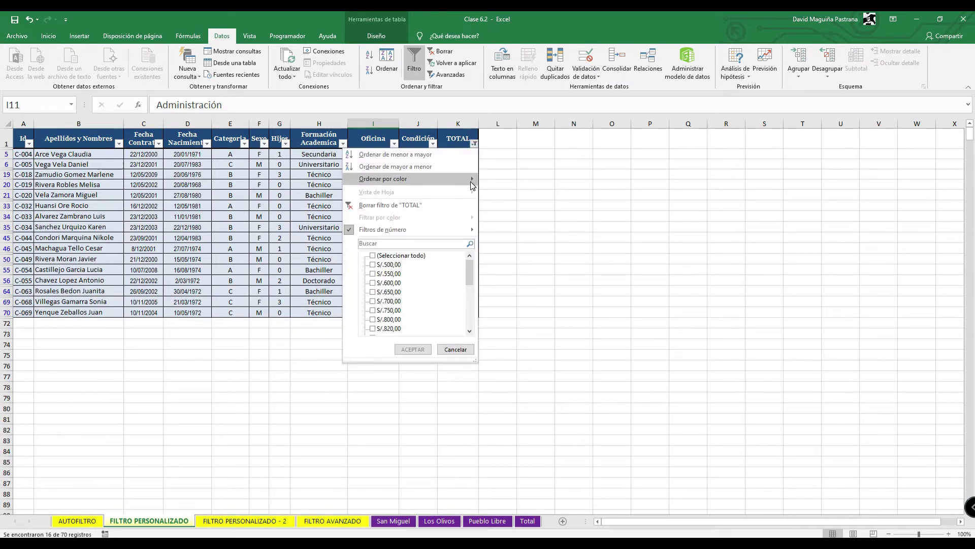
mouse_move(473, 232)
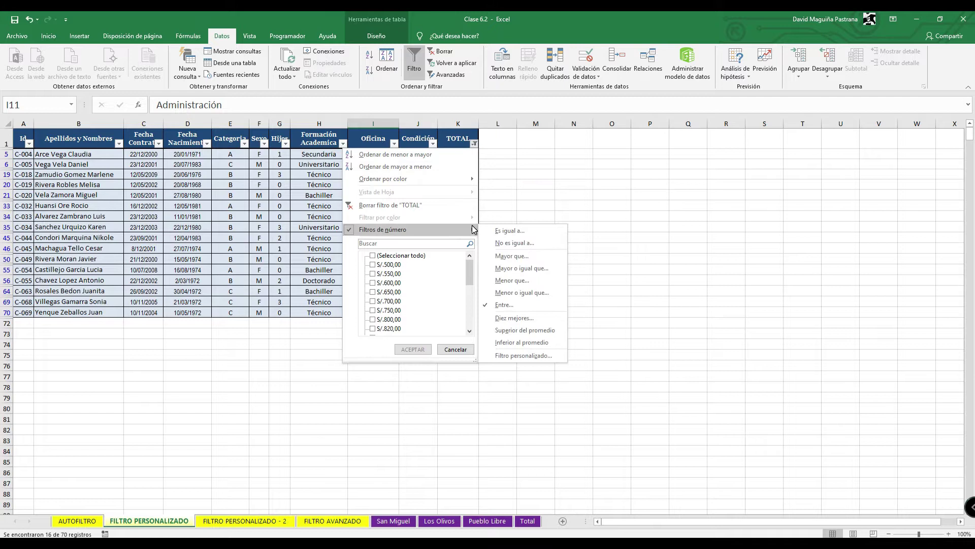
click(536, 353)
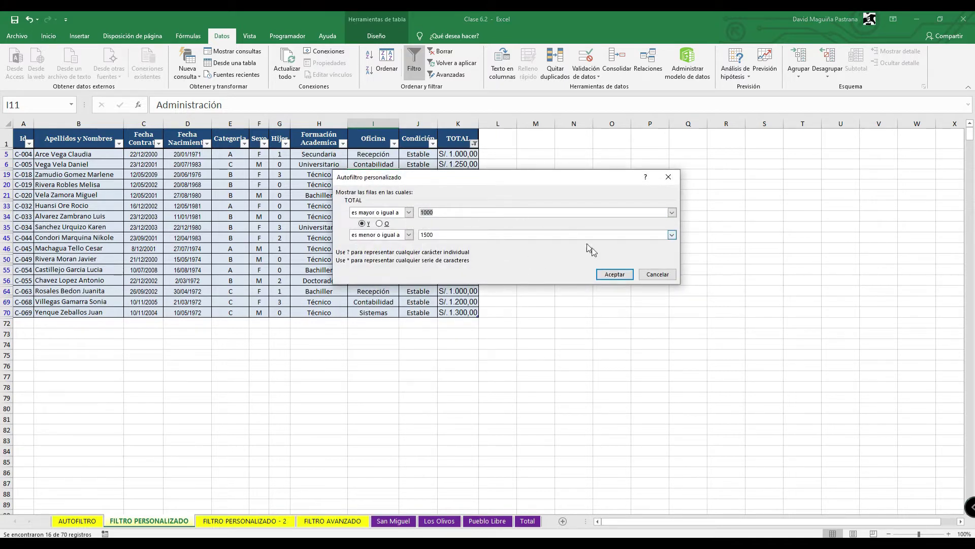
click(656, 274)
Turn off the table's filter and magnify the FILTRO AVANZADO sheet to 200%
click(414, 71)
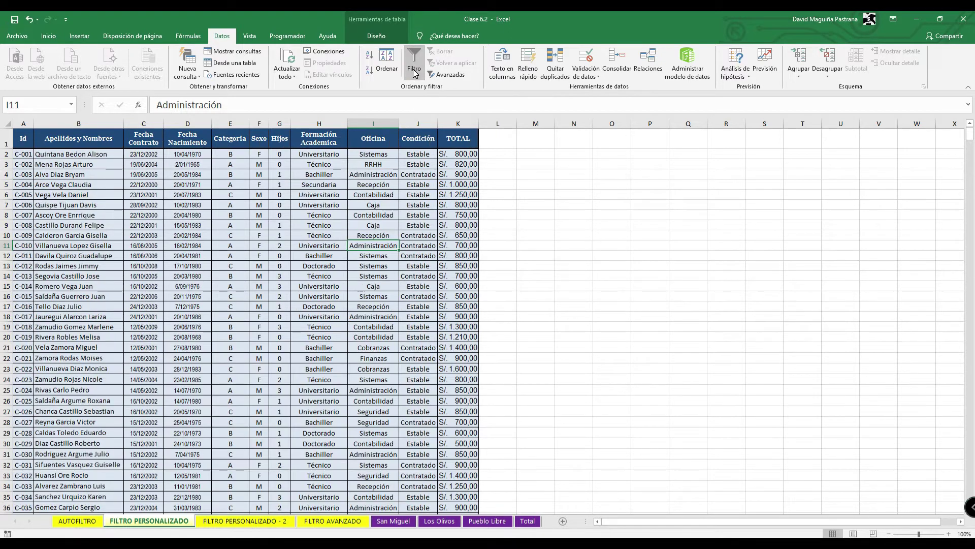
click(345, 521)
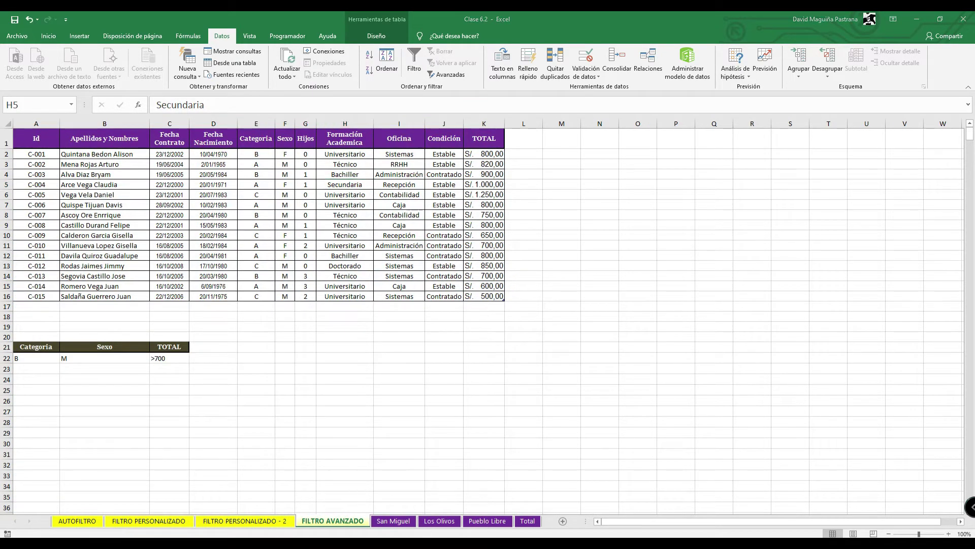
key(super+plus)
click(161, 363)
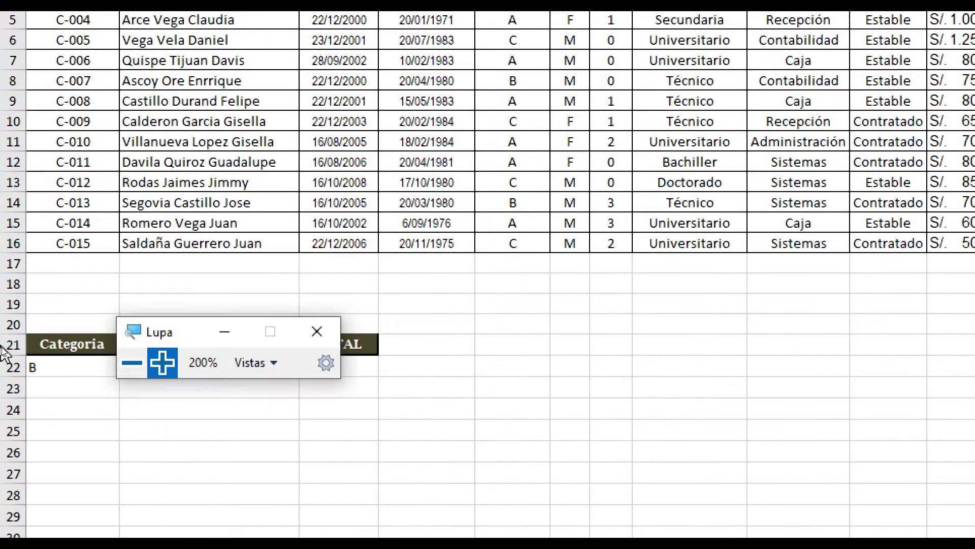
click(227, 331)
click(579, 350)
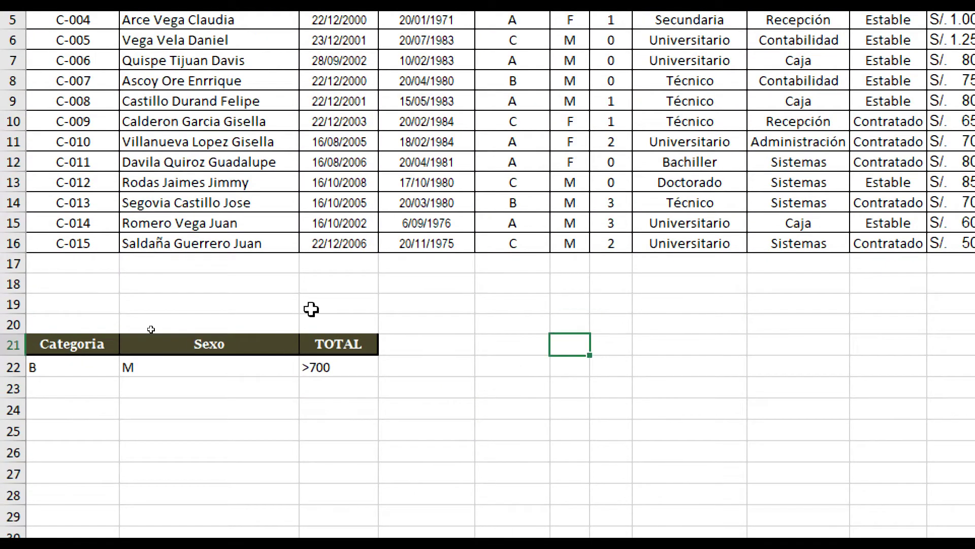
Clear the contents of the old criteria block in A21:C22
drag(61, 343, 305, 366)
key(Delete)
click(538, 340)
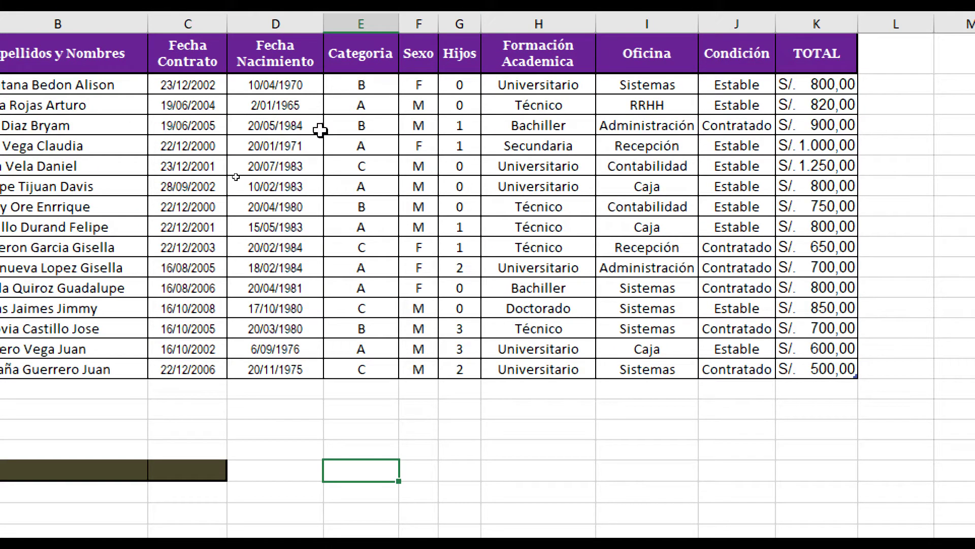
Copy the table's Categoria header to F21 and its Sexo header to G21 for a new criteria range
click(356, 58)
key(ctrl+c)
click(434, 468)
key(ctrl+v)
click(455, 467)
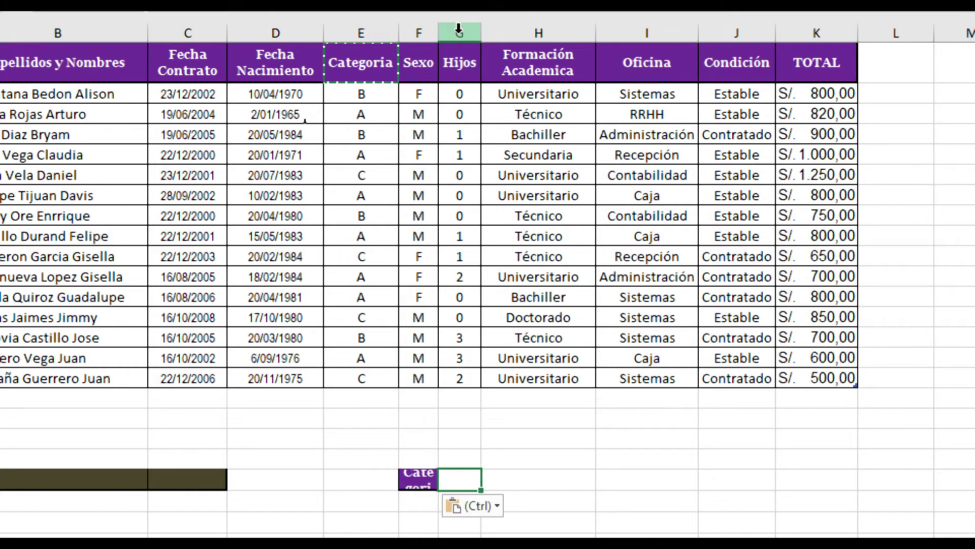
click(418, 62)
key(ctrl+c)
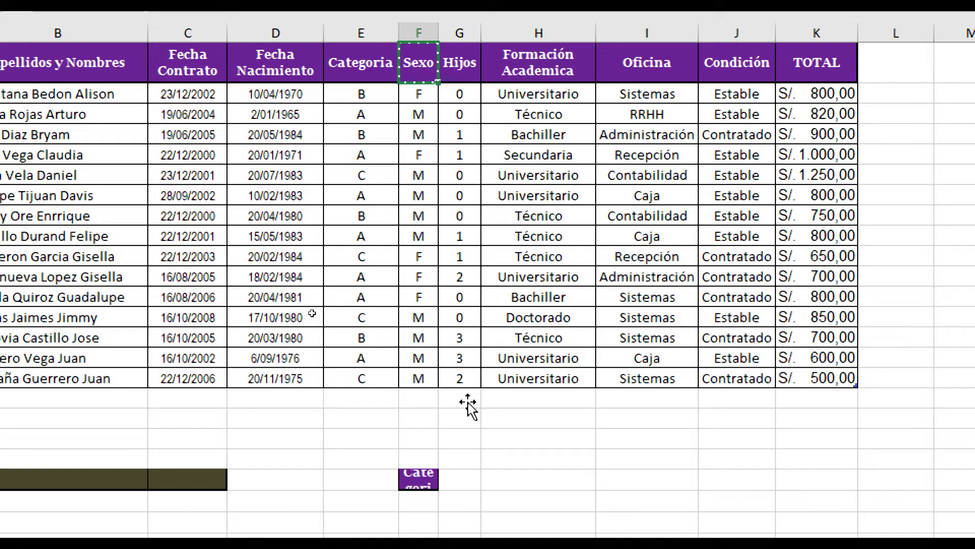
click(469, 481)
key(ctrl+v)
Copy the table's TOTAL header into H21, beside the Sexo criteria header
click(846, 63)
key(ctrl+c)
click(539, 481)
key(ctrl+v)
Widen columns F and G so the copied criteria headers fit on one line
click(414, 458)
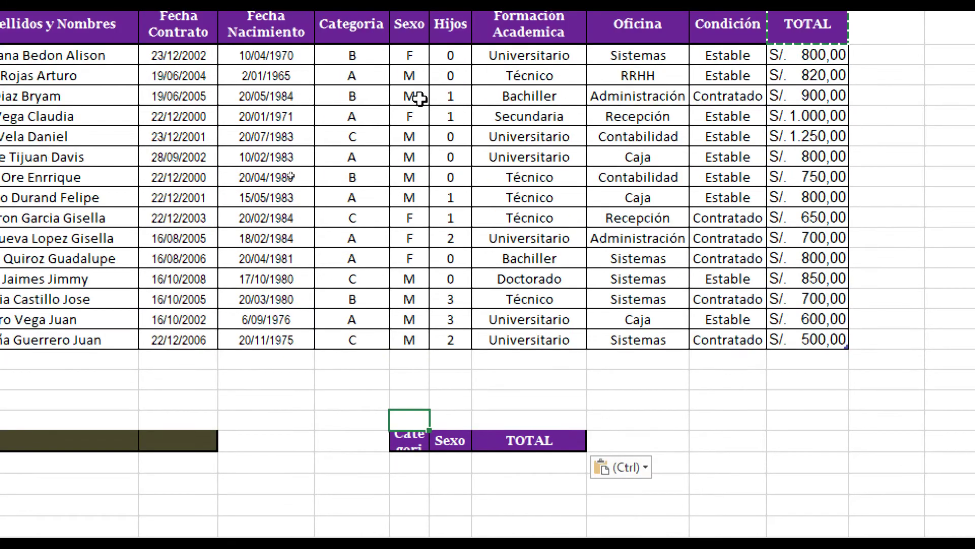
click(427, 39)
double_click(426, 51)
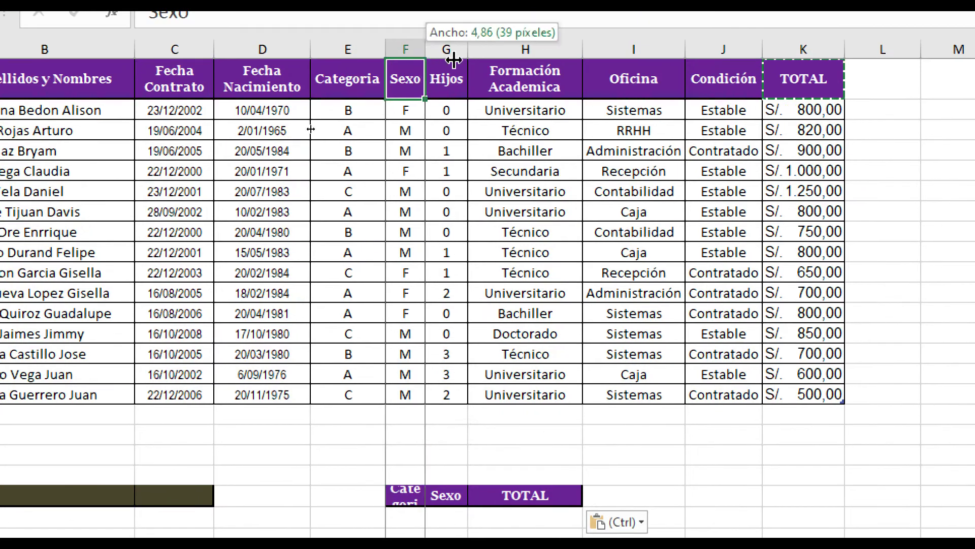
drag(504, 49, 526, 49)
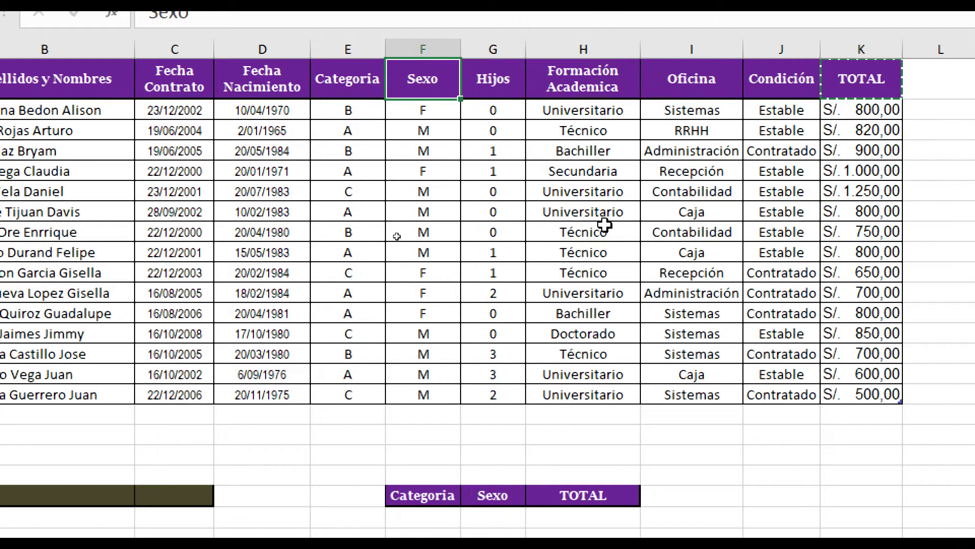
Apply borders to all cells of the criteria block F21:H22
click(660, 375)
click(412, 376)
drag(409, 352, 557, 375)
click(97, 61)
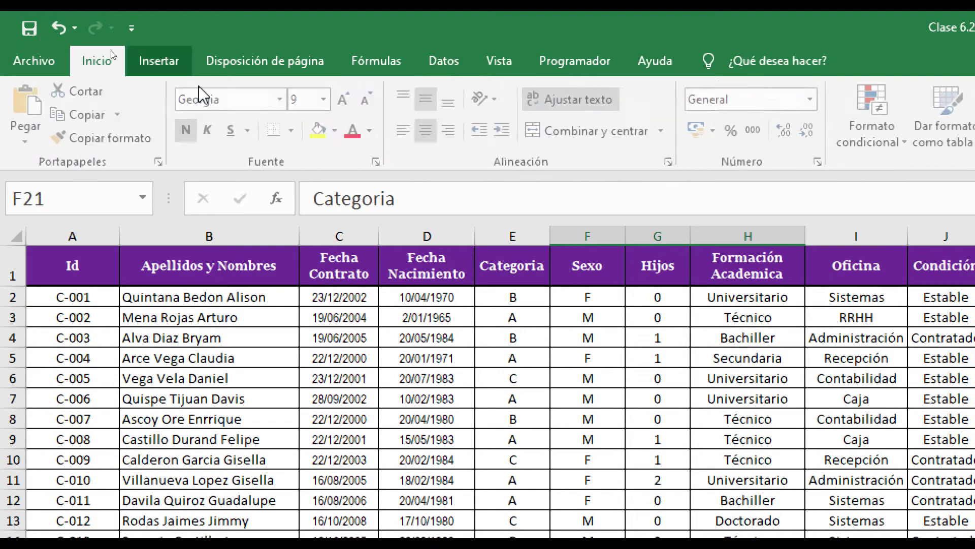
click(295, 131)
click(347, 306)
click(523, 445)
Enter C as the Categoria criterion in cell F22
click(479, 441)
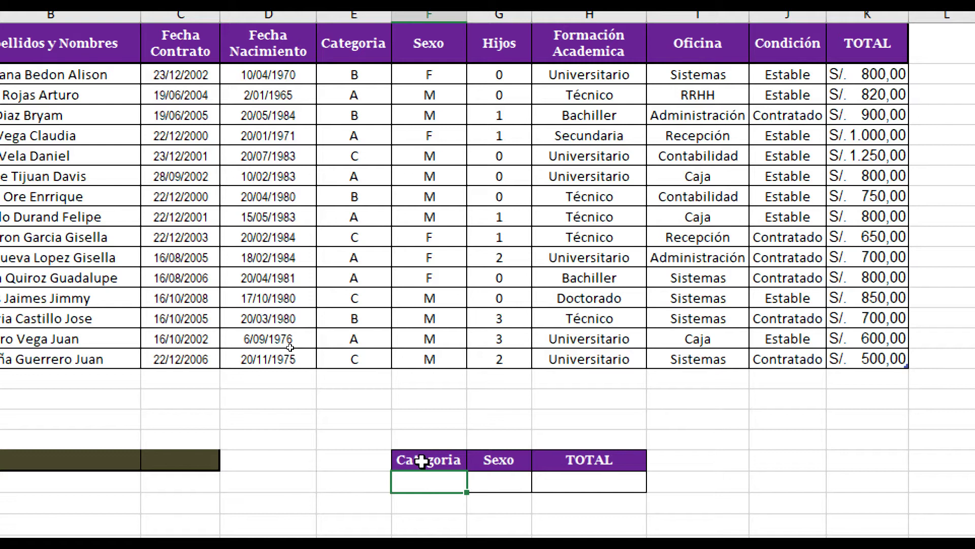
text(c)
key(BackSpace)
key(BackSpace)
text(Categoria)
click(496, 484)
double_click(445, 480)
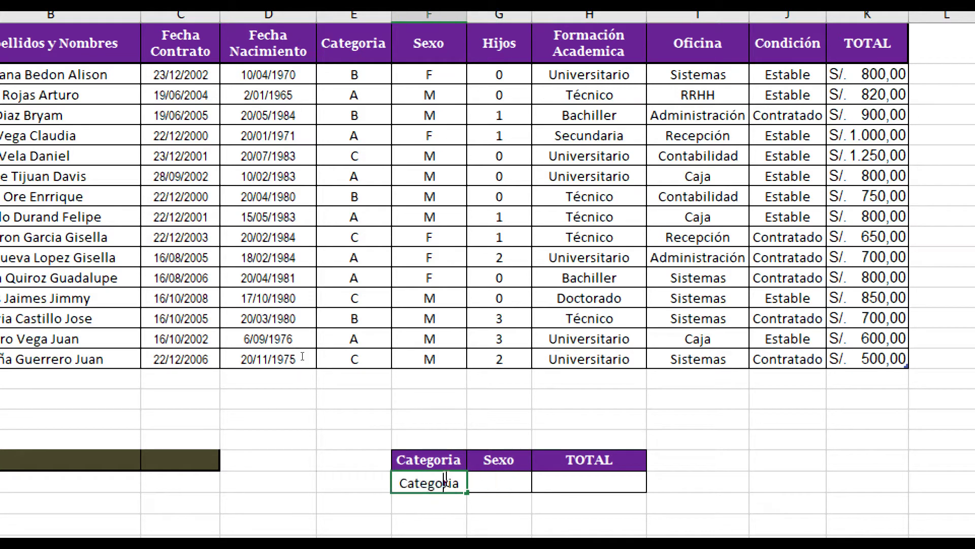
key(BackSpace)
key(BackSpace)
key(BackSpace)
key(BackSpace)
key(BackSpace)
key(BackSpace)
key(BackSpace)
Enter M as the Sexo criterion in G22 and >900 as the TOTAL criterion in H22
key(Tab)
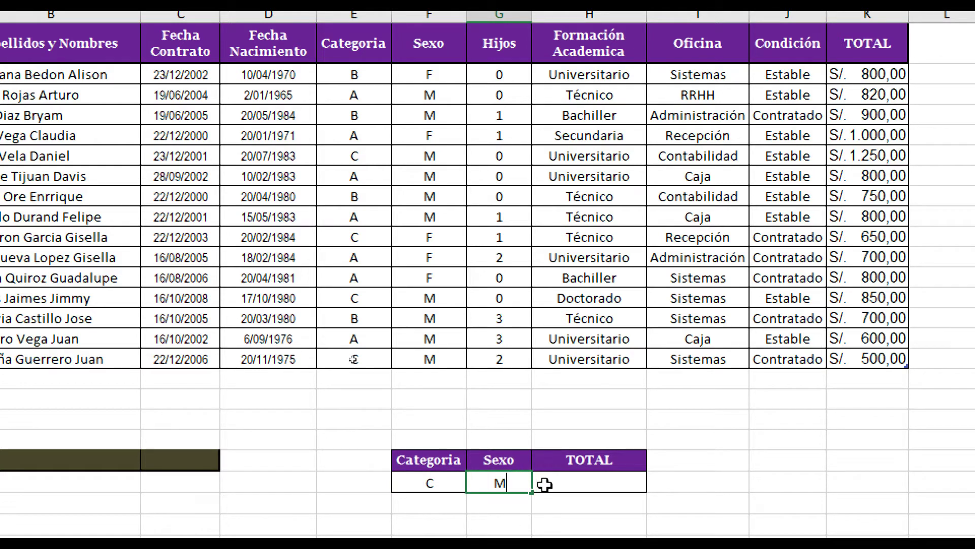
key(Tab)
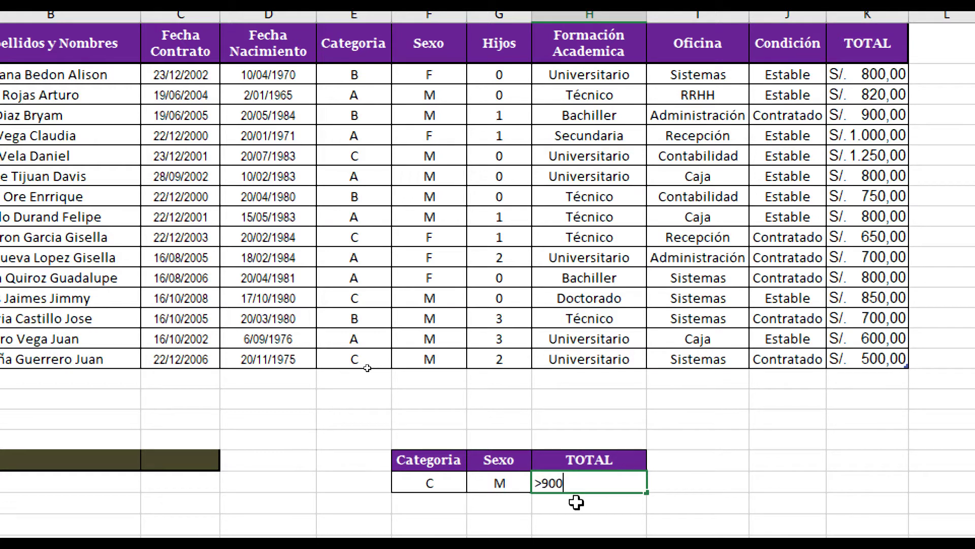
click(710, 498)
drag(402, 460, 613, 488)
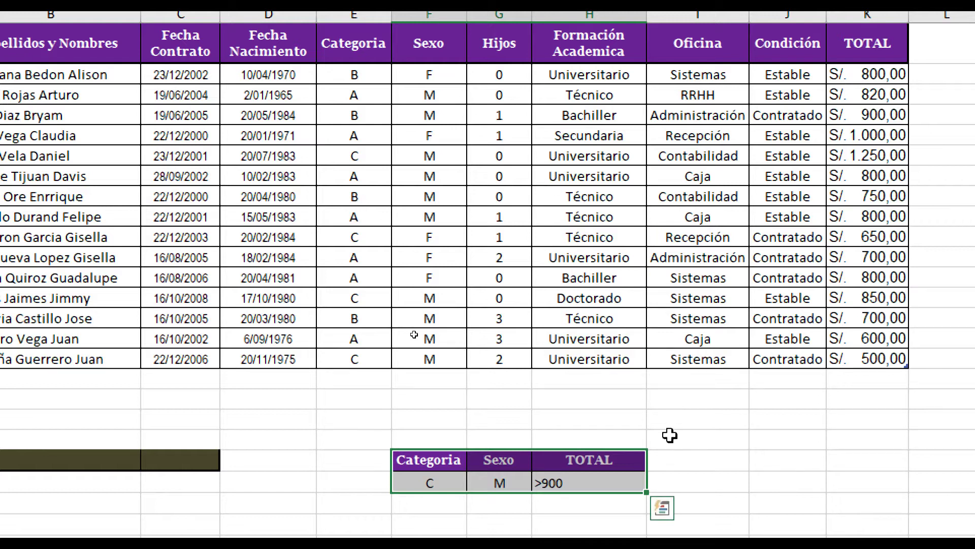
click(614, 483)
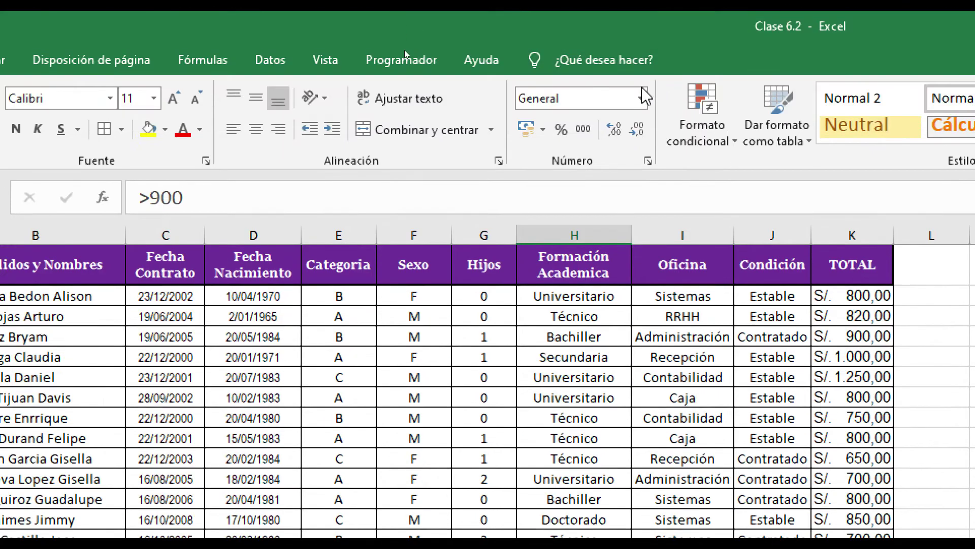
Start an advanced filter on the employee table and select F21:H22 as its criteria range
click(274, 61)
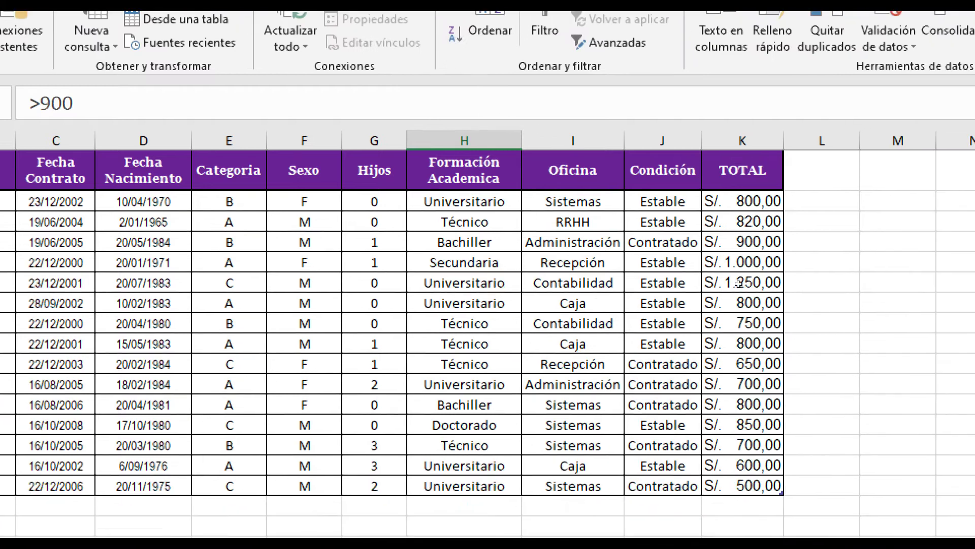
click(639, 50)
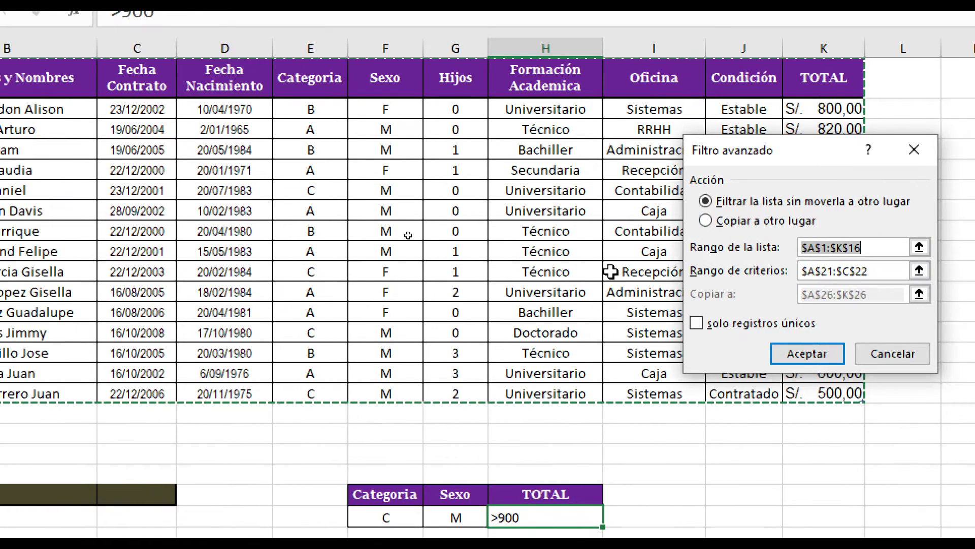
click(842, 272)
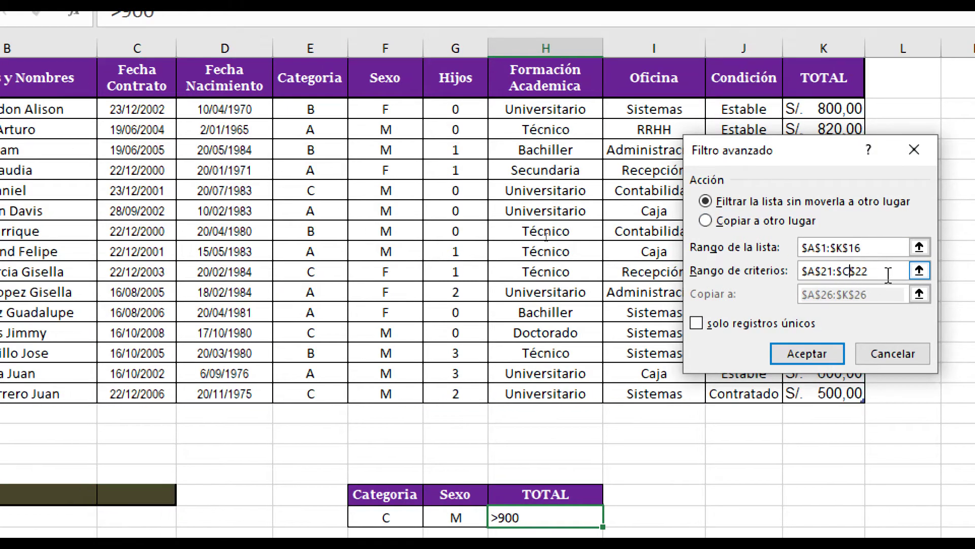
click(919, 274)
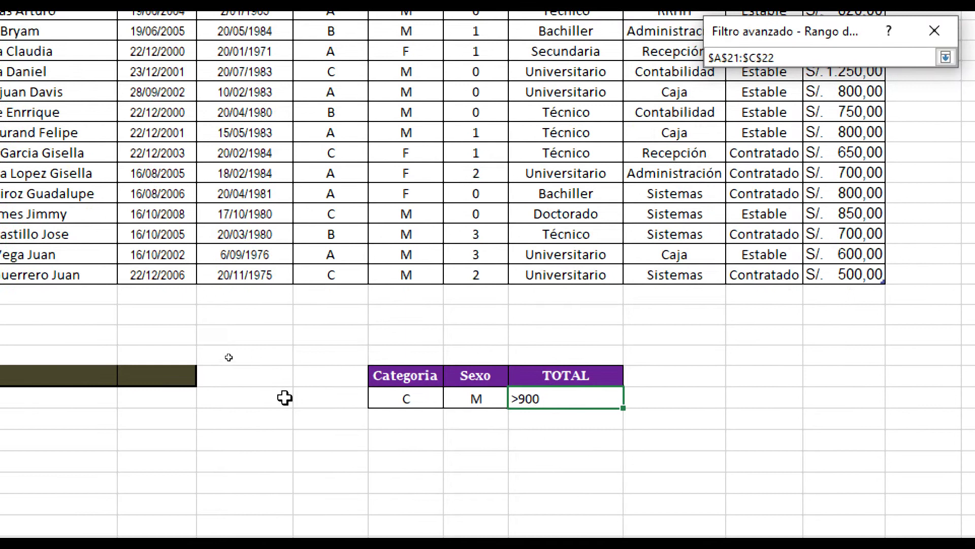
drag(397, 365, 601, 398)
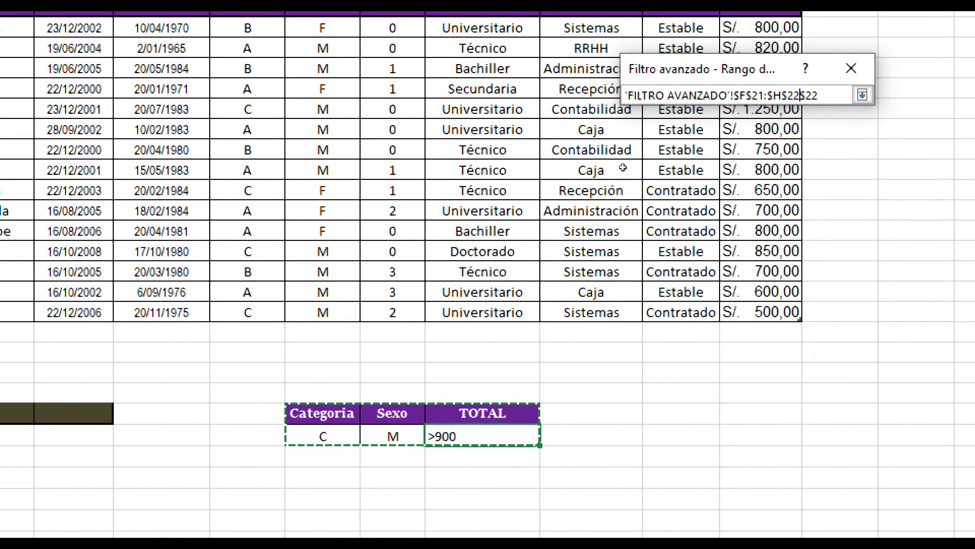
click(858, 97)
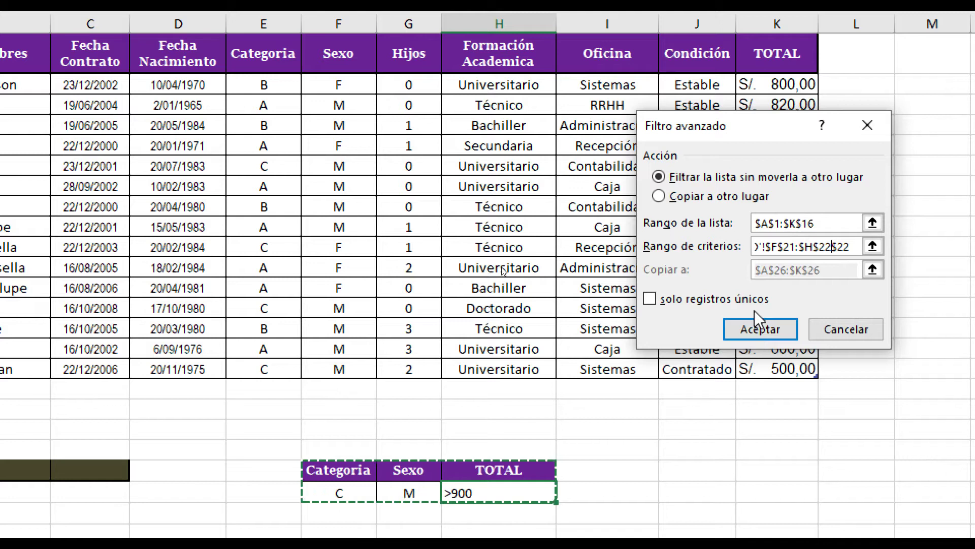
click(766, 336)
click(762, 397)
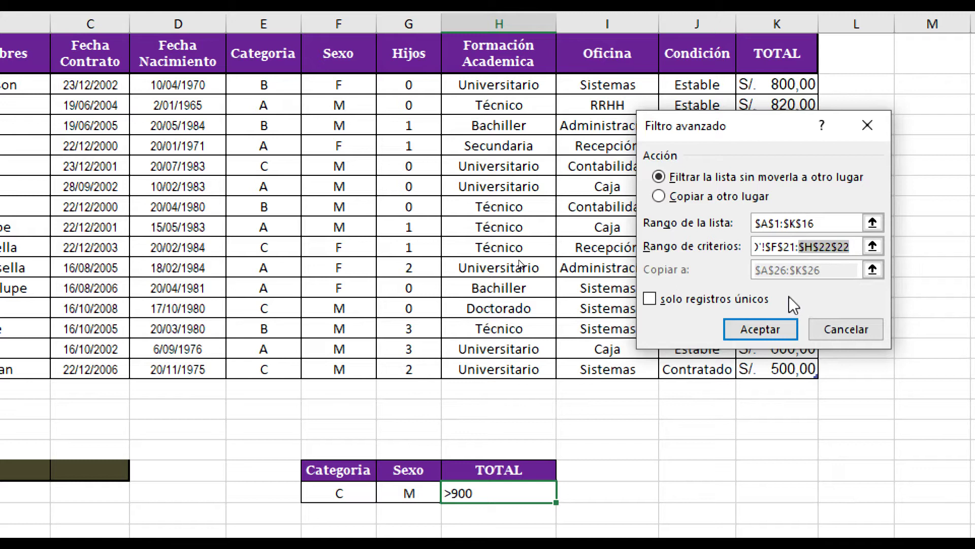
click(845, 329)
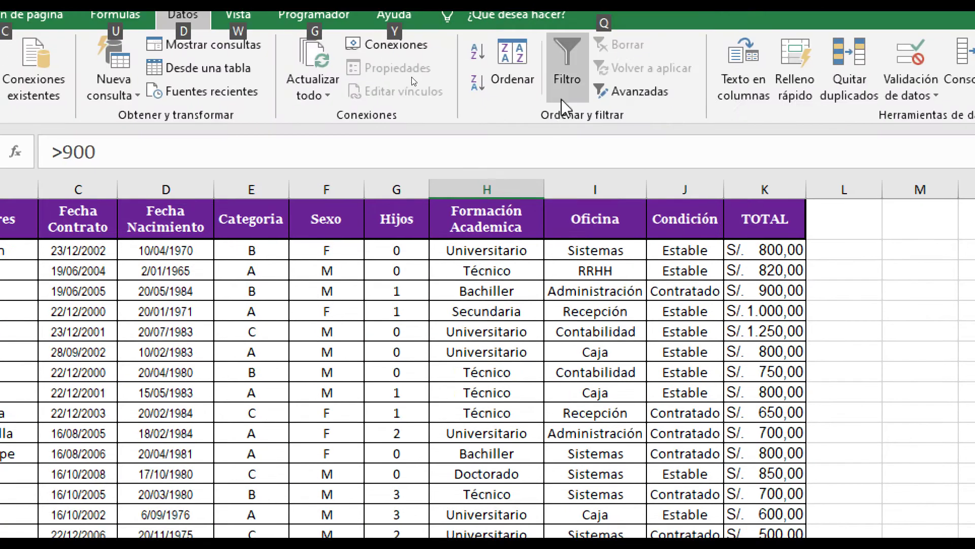
Filter the employee table in place with an advanced filter, using F21:H22 as the criteria range
click(630, 0)
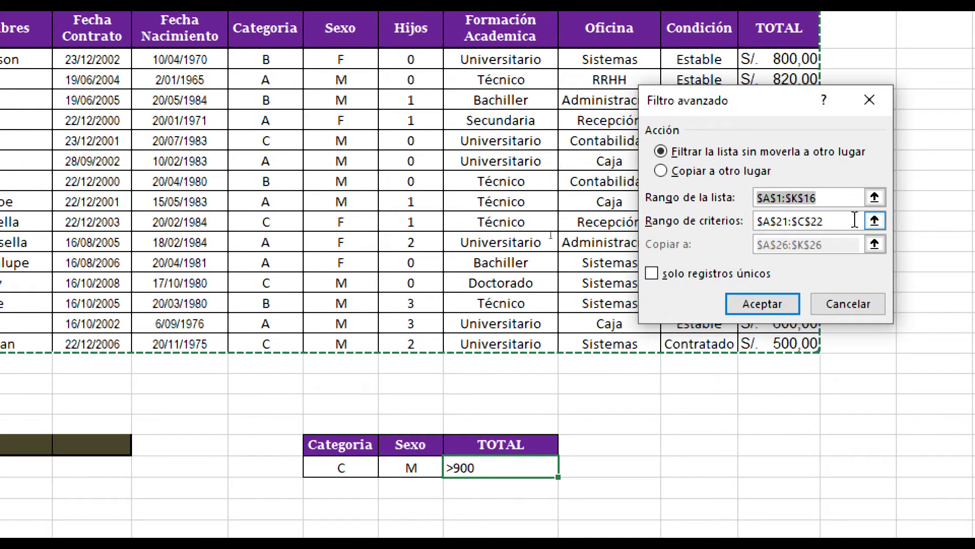
click(876, 221)
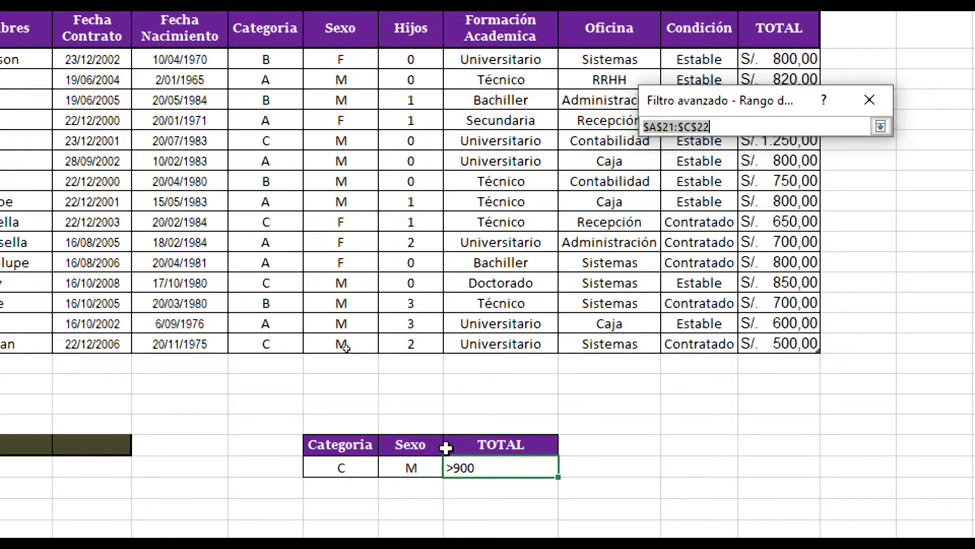
drag(374, 451, 499, 465)
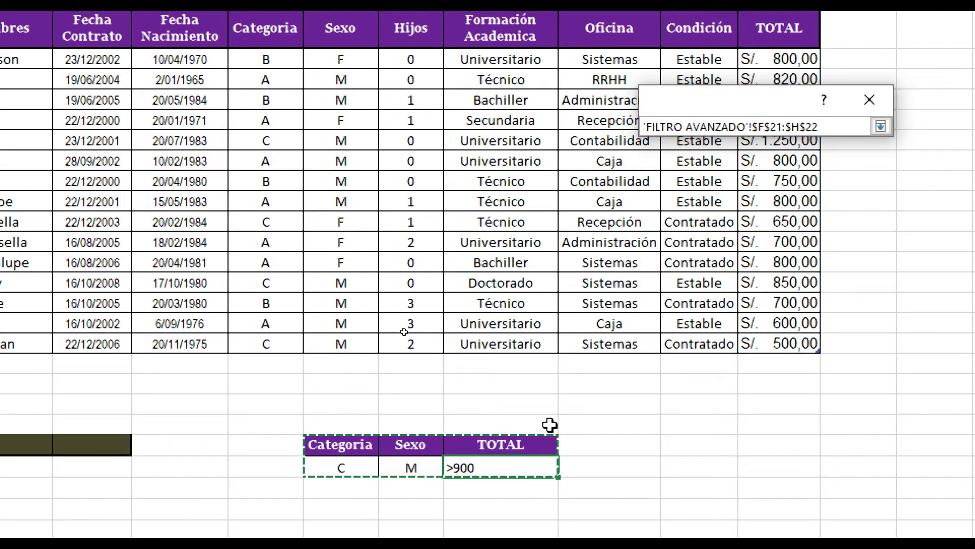
click(881, 126)
click(778, 300)
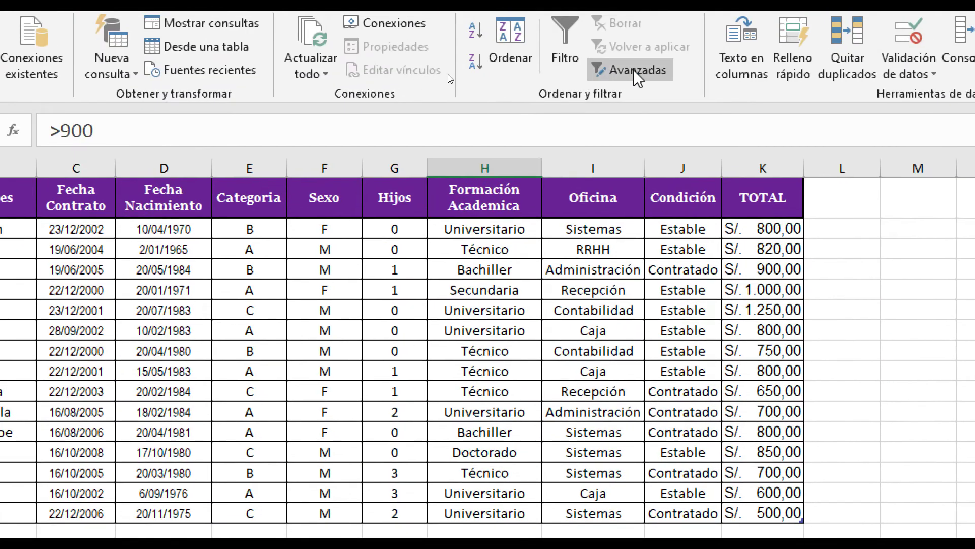
Start another advanced filter on A1:K16 that copies to another location, with F21:H22 as the criteria range
click(635, 71)
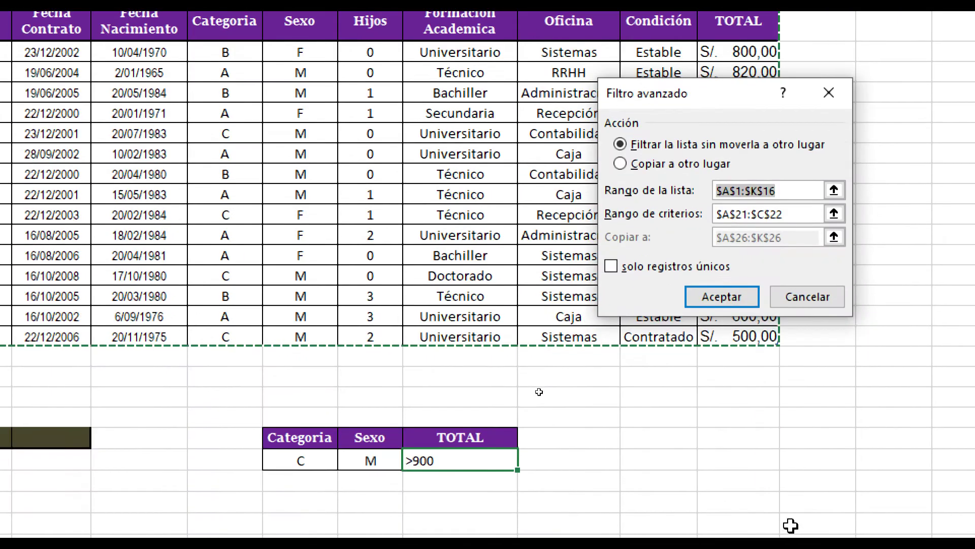
click(619, 165)
click(794, 214)
drag(794, 214, 685, 212)
key(BackSpace)
click(833, 214)
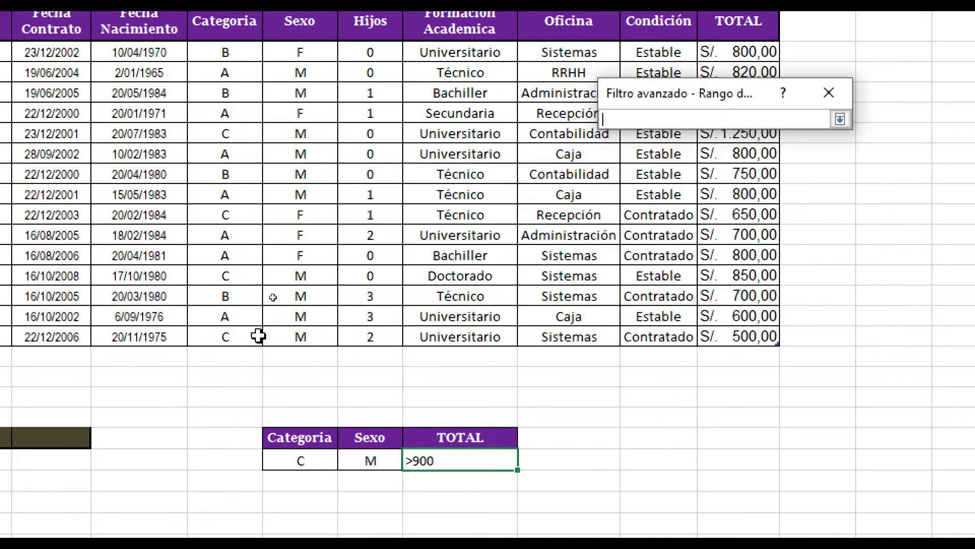
drag(272, 437, 459, 460)
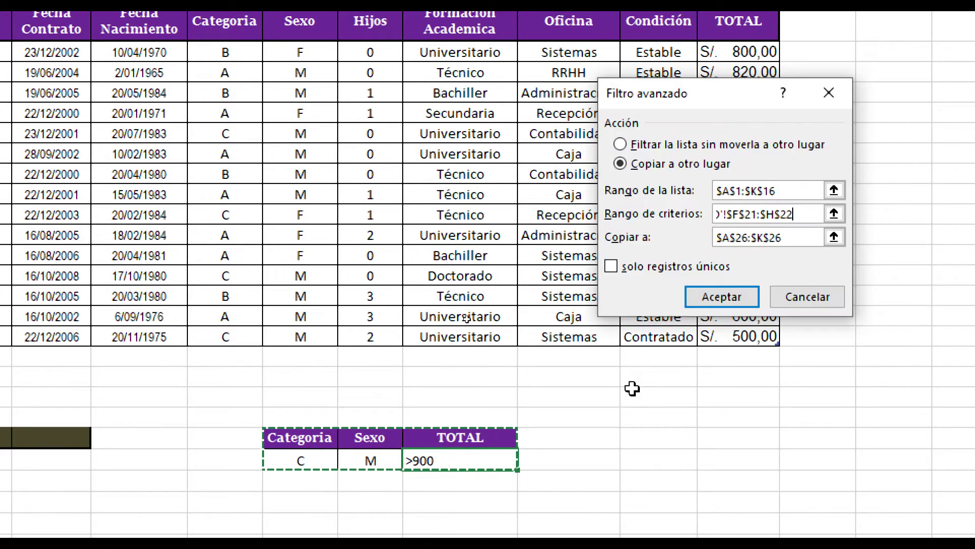
Try to set cell I27 as the copy destination and run the advanced filter
click(785, 236)
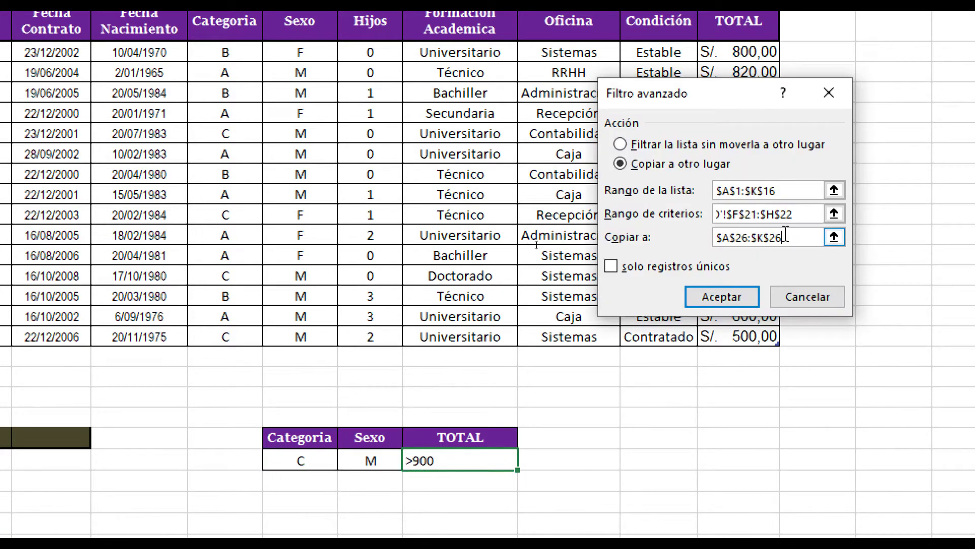
click(833, 236)
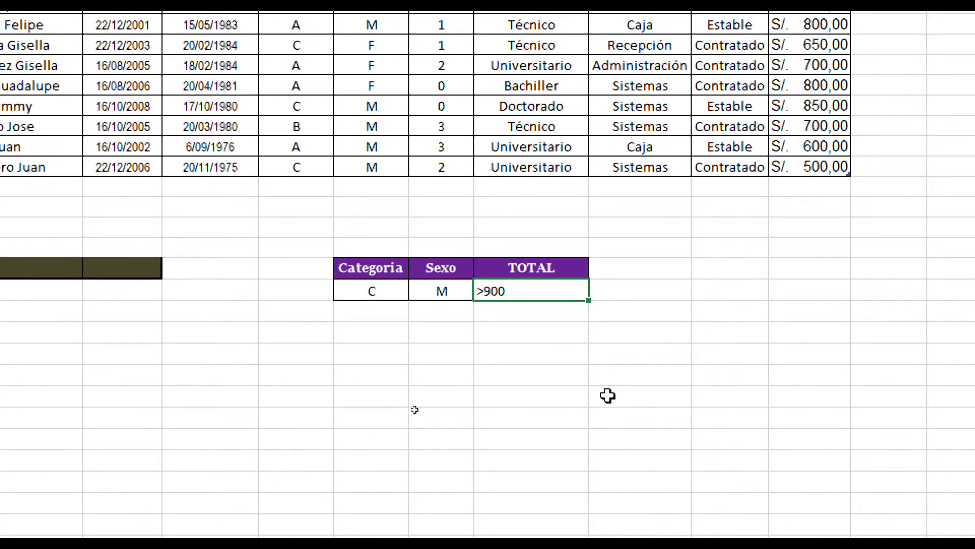
click(669, 520)
key(Return)
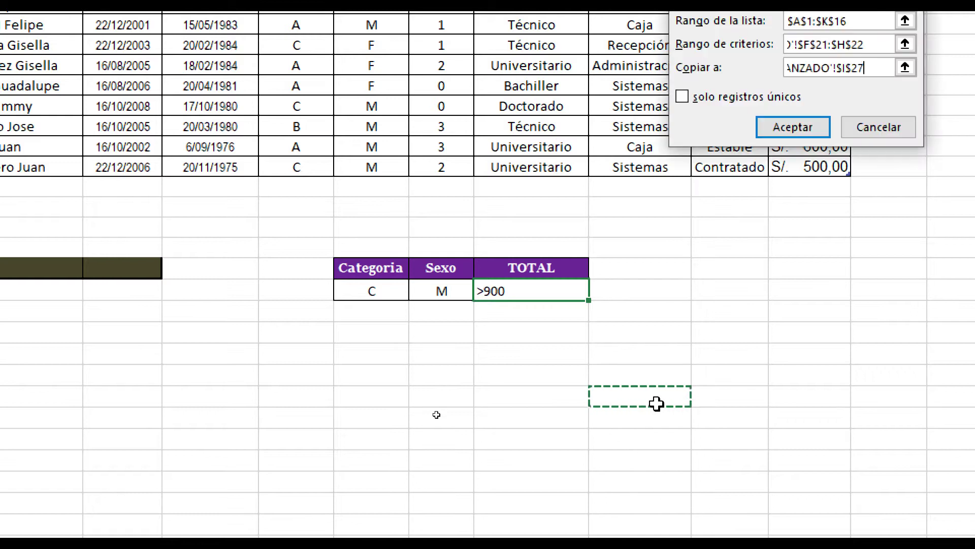
key(Return)
click(788, 192)
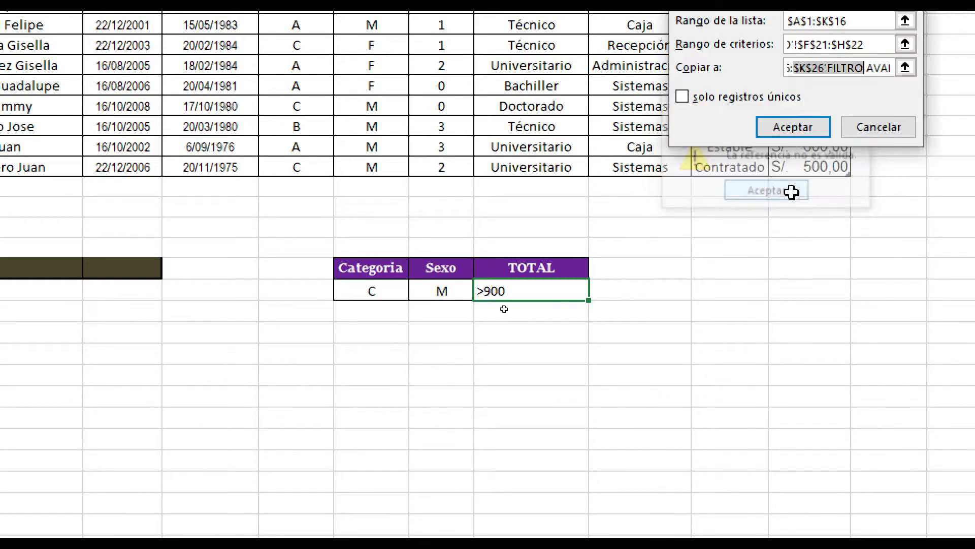
Clear the copy destination, set it to cell H28 and run the advanced filter
click(758, 130)
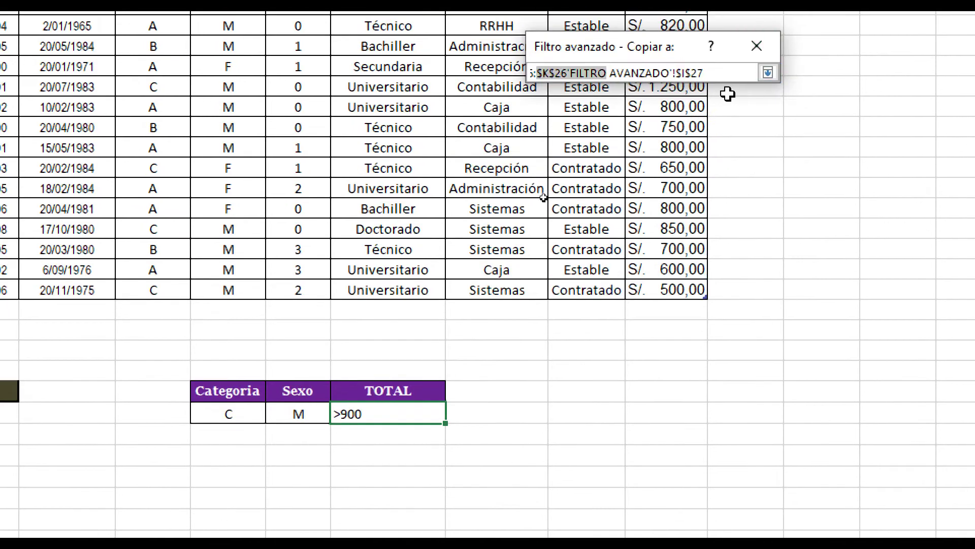
drag(733, 72, 446, 64)
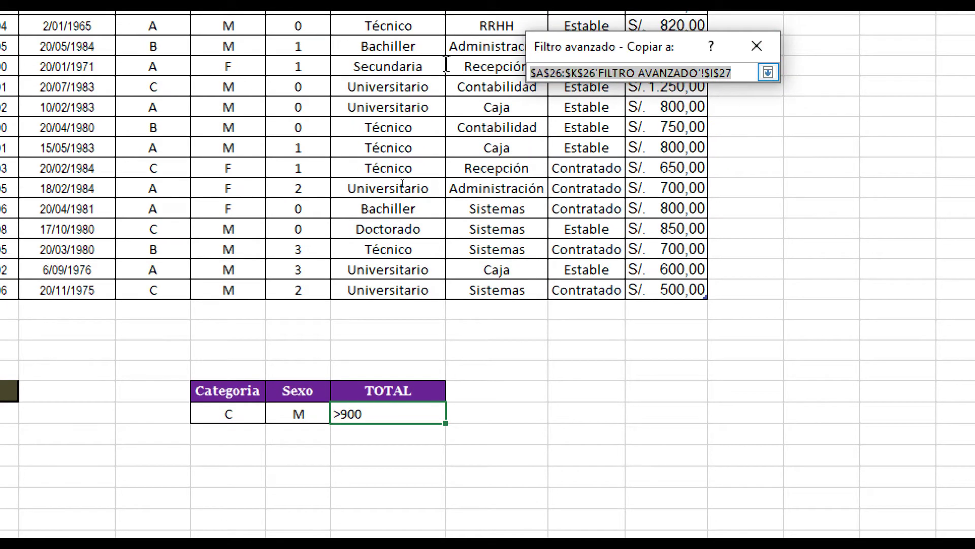
key(Delete)
click(582, 281)
key(Return)
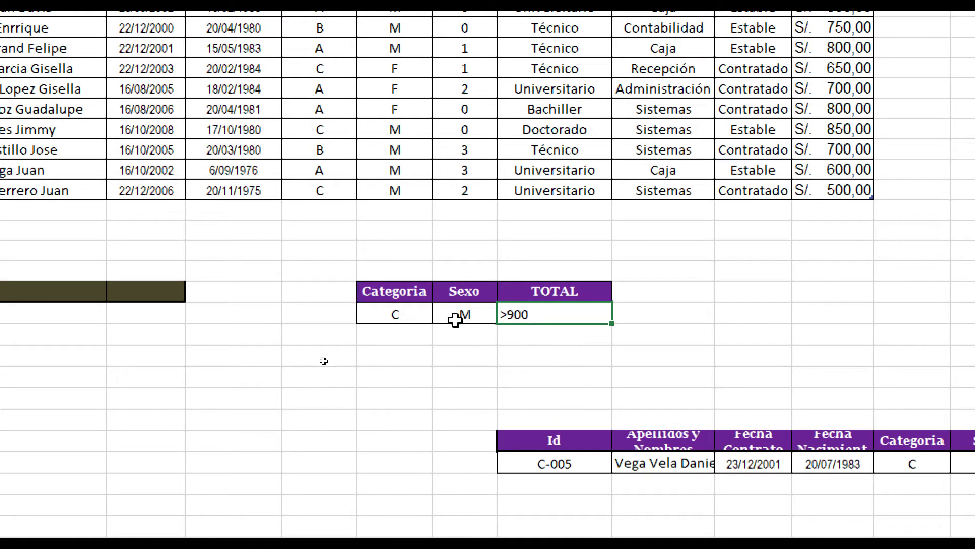
Change the Categoria criterion in cell F22 to B
drag(457, 321, 432, 316)
double_click(401, 317)
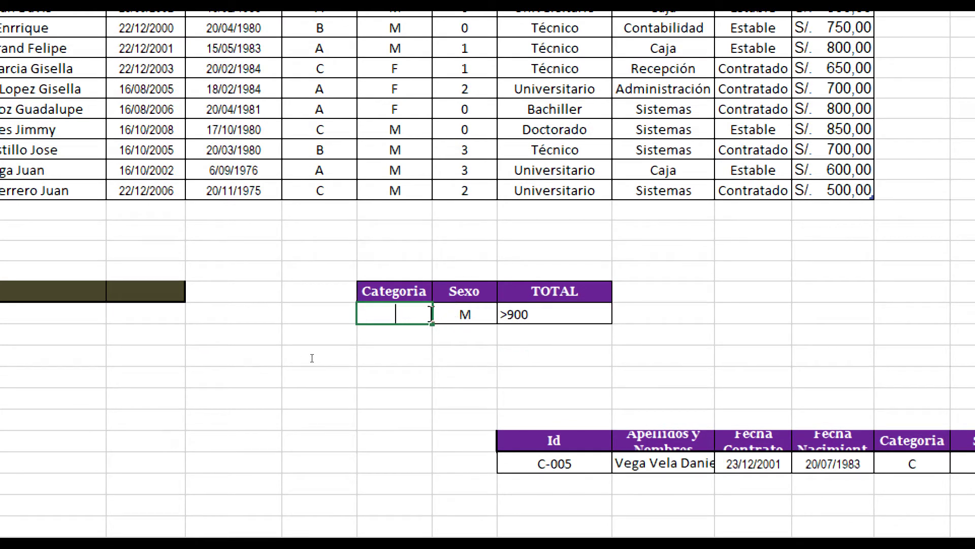
text(B)
key(Return)
click(487, 315)
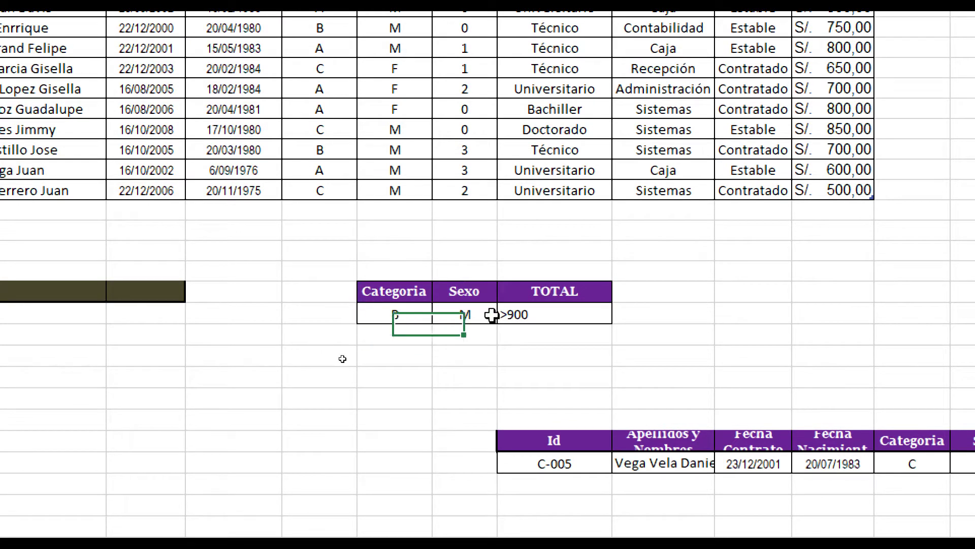
drag(406, 290, 508, 310)
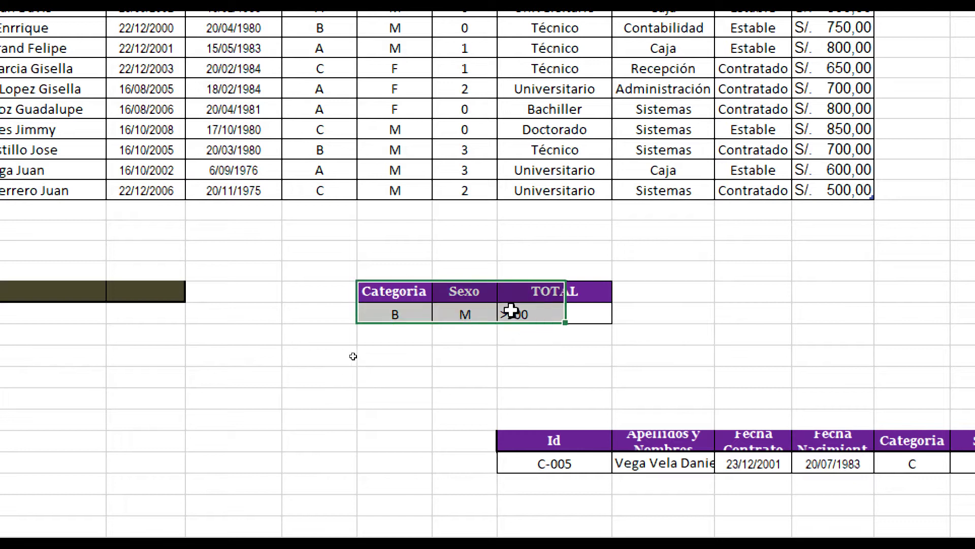
click(629, 277)
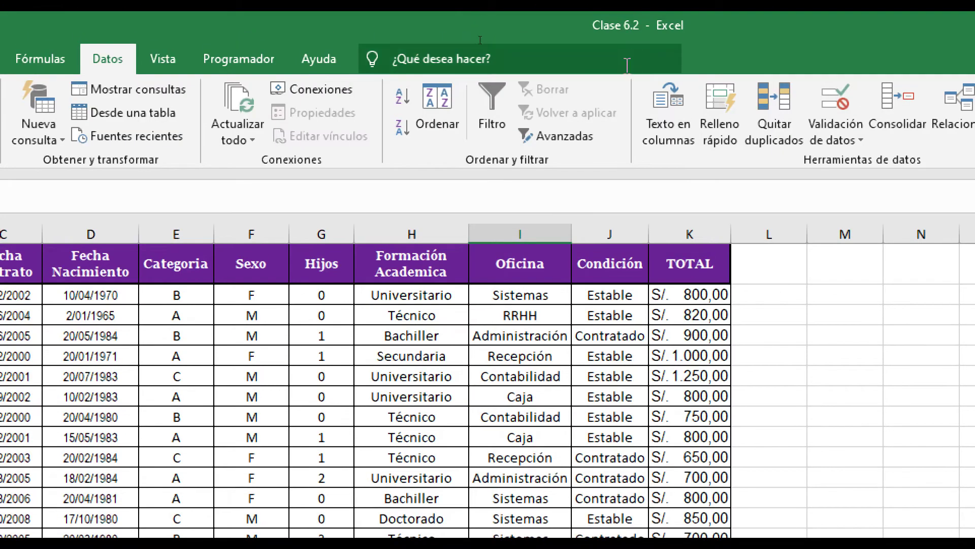
Start a new advanced filter with the F21:H22 criteria range and the option to copy to another location
click(544, 135)
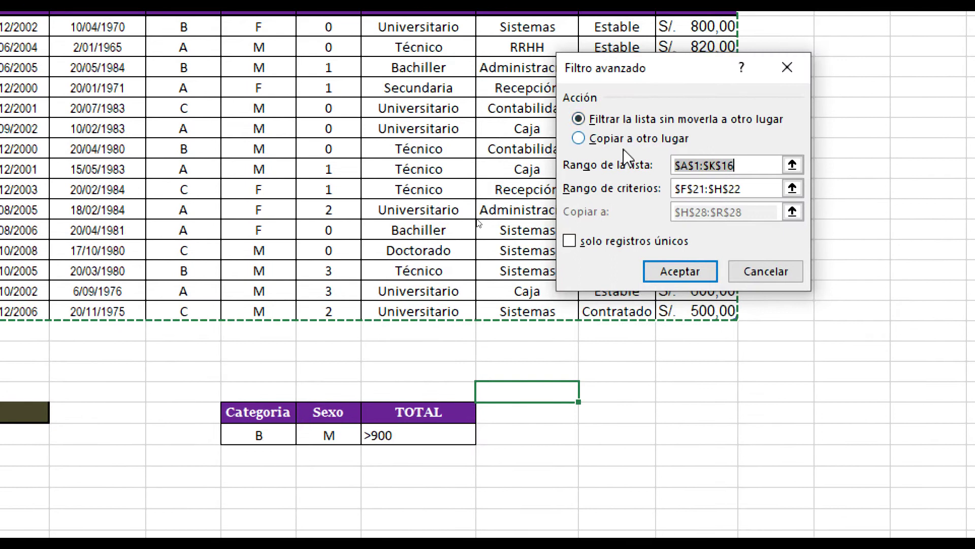
click(791, 193)
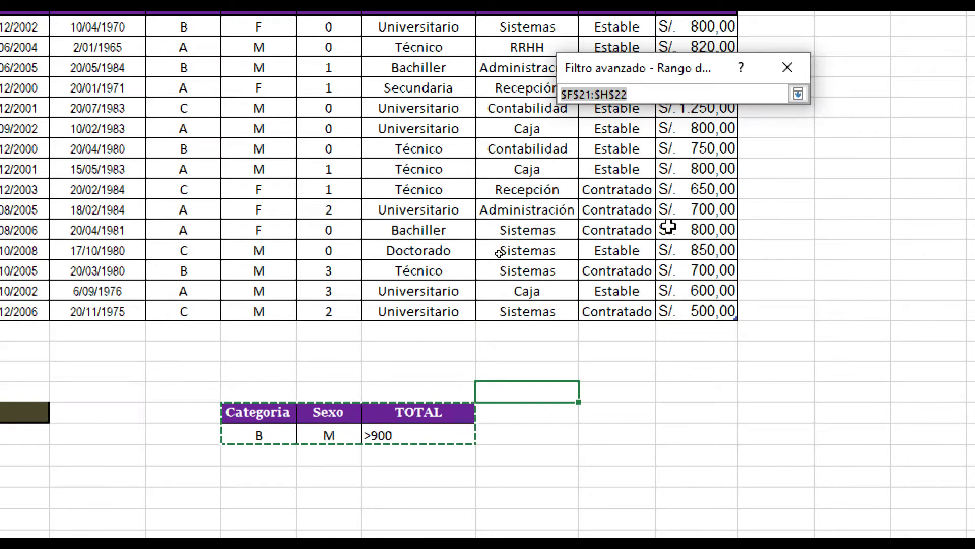
key(Return)
click(578, 139)
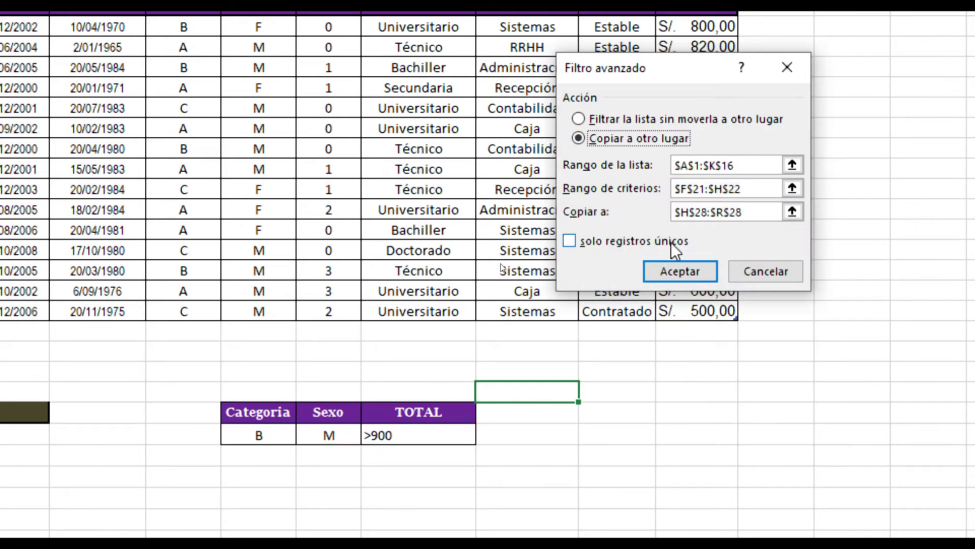
Replace the copy destination with cell E32 and run the advanced filter
click(757, 211)
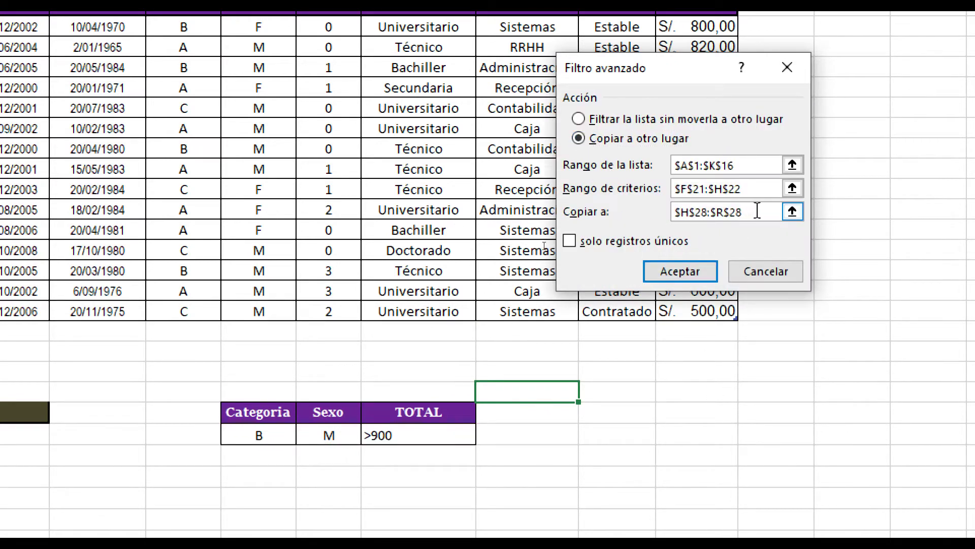
key(BackSpace)
key(BackSpace)
key(BackSpace)
key(BackSpace)
key(BackSpace)
key(BackSpace)
key(BackSpace)
key(BackSpace)
key(BackSpace)
key(BackSpace)
click(794, 212)
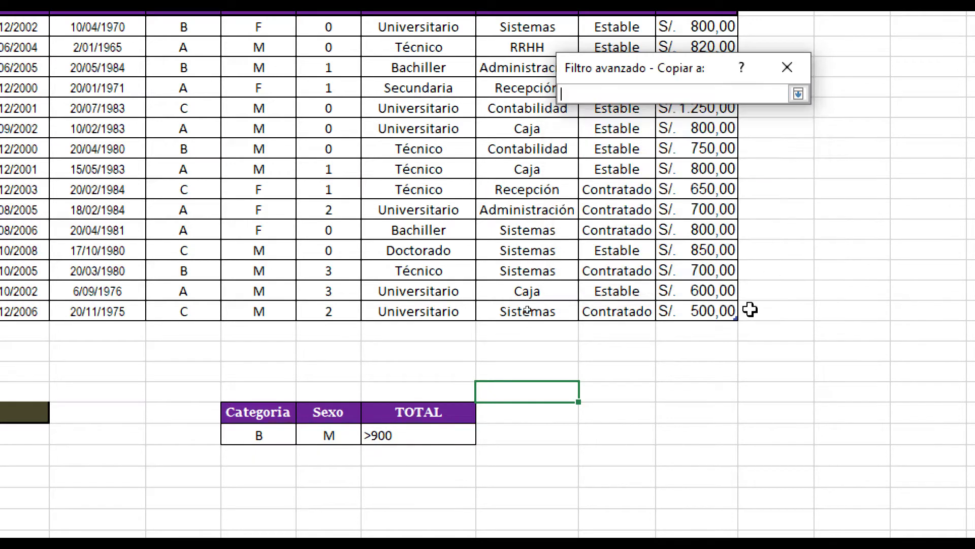
click(510, 410)
key(Return)
key(Return)
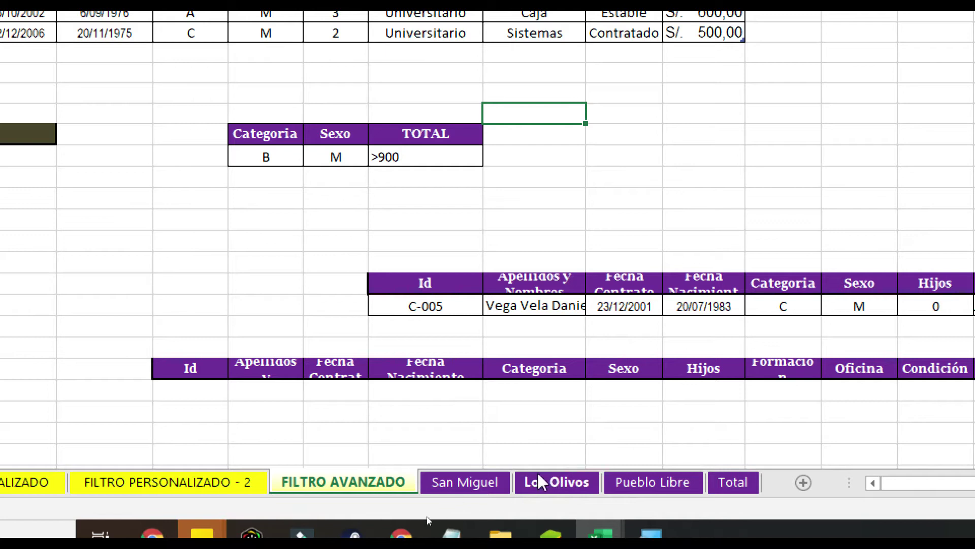
Reduce the screen Magnifier (Lupa) to 100% and enlarge the FILTRO AVANZADO sheet to about 200%
click(650, 533)
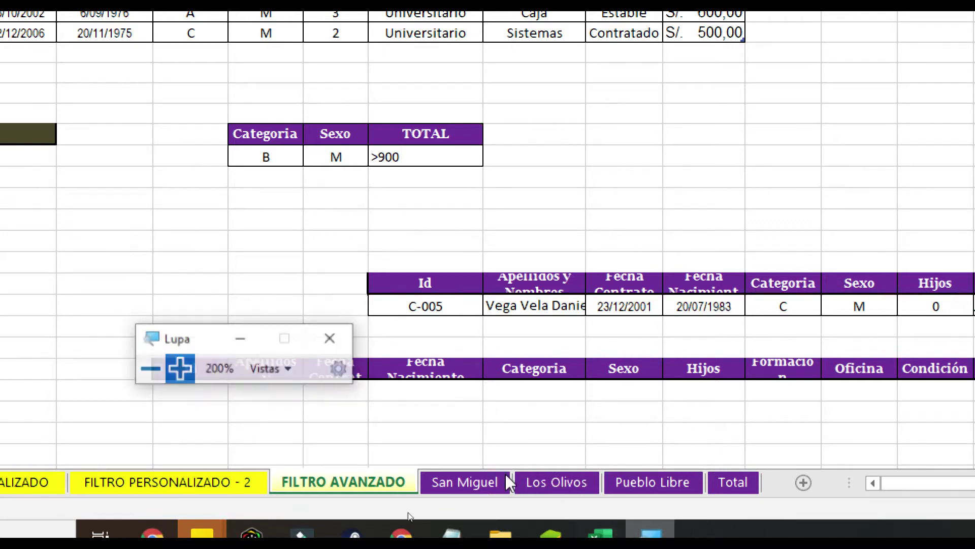
click(131, 363)
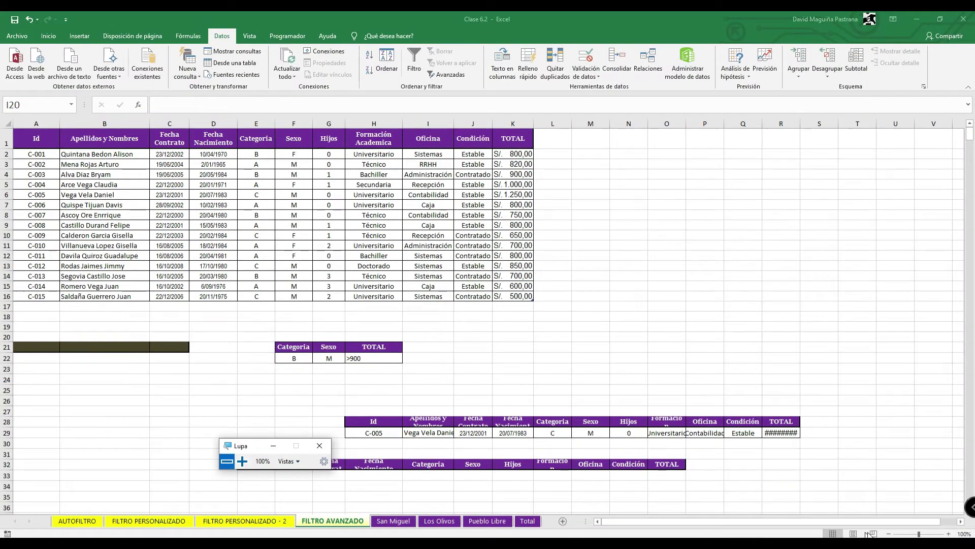
click(926, 533)
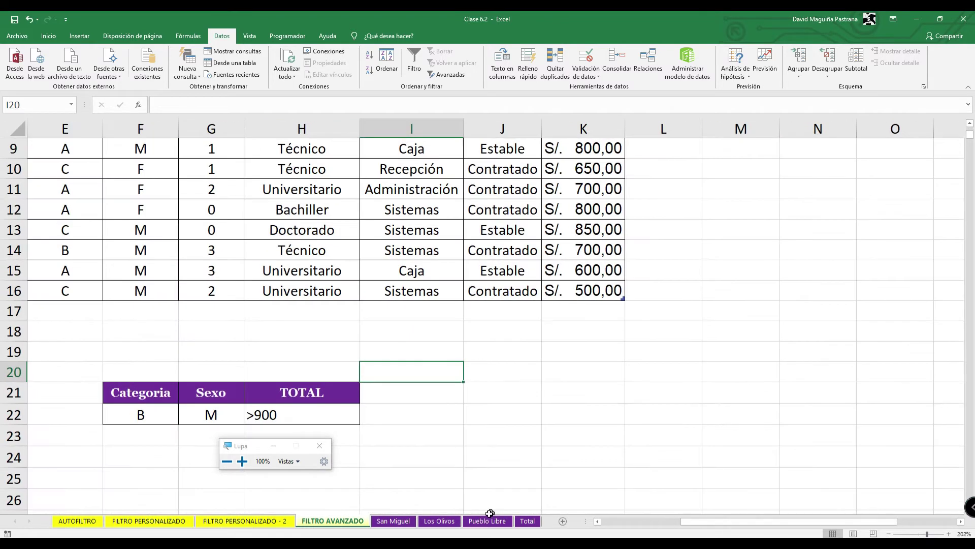
Examine the Tienda "La Esquina" product tables on the San Miguel, Los Olivos, Pueblo Libre and Total sheets
click(393, 520)
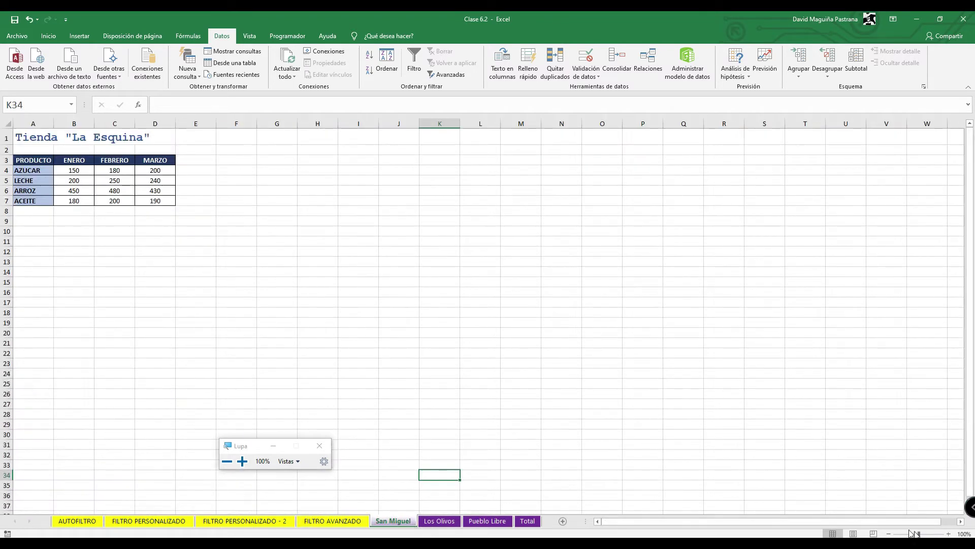
click(927, 534)
scroll(396, 422, up, 5)
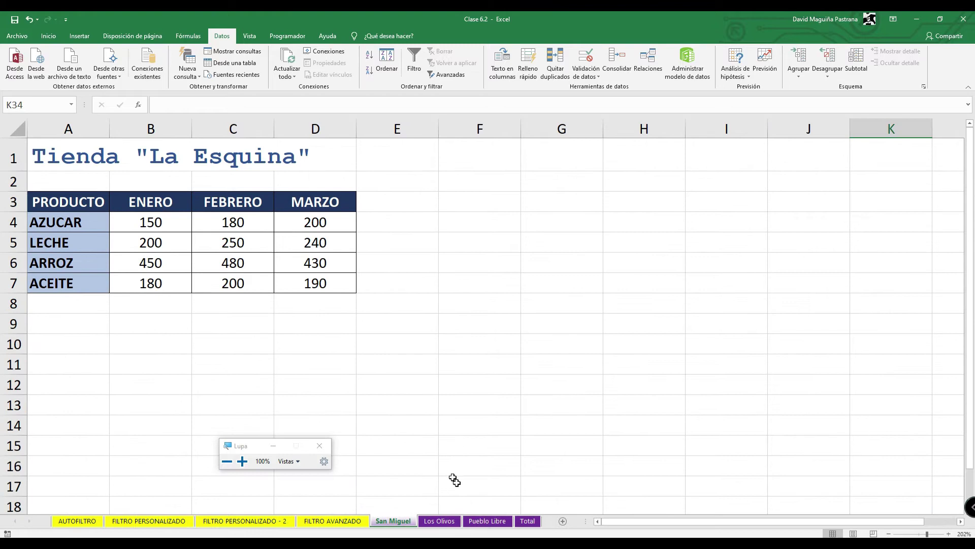
click(439, 520)
drag(918, 533, 931, 533)
drag(760, 521, 333, 510)
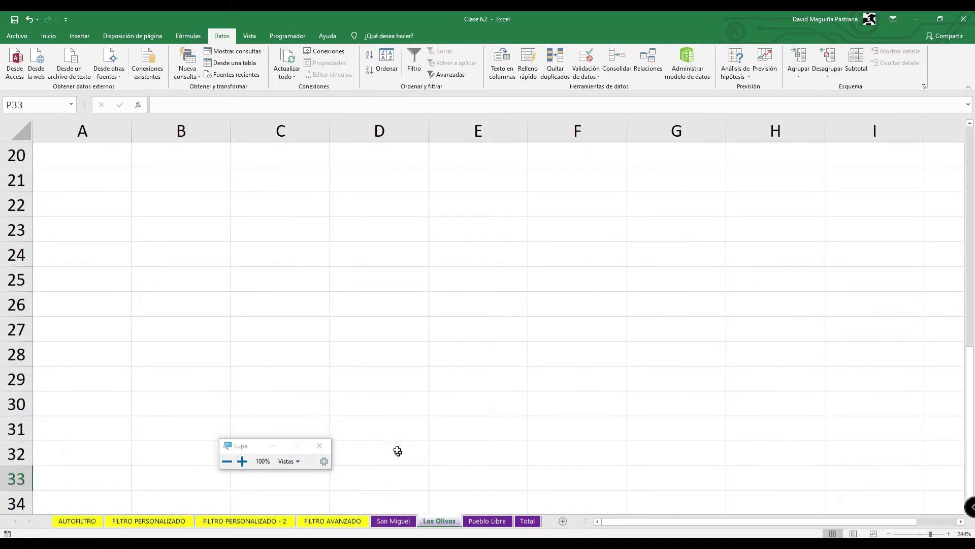
scroll(396, 451, up, 6)
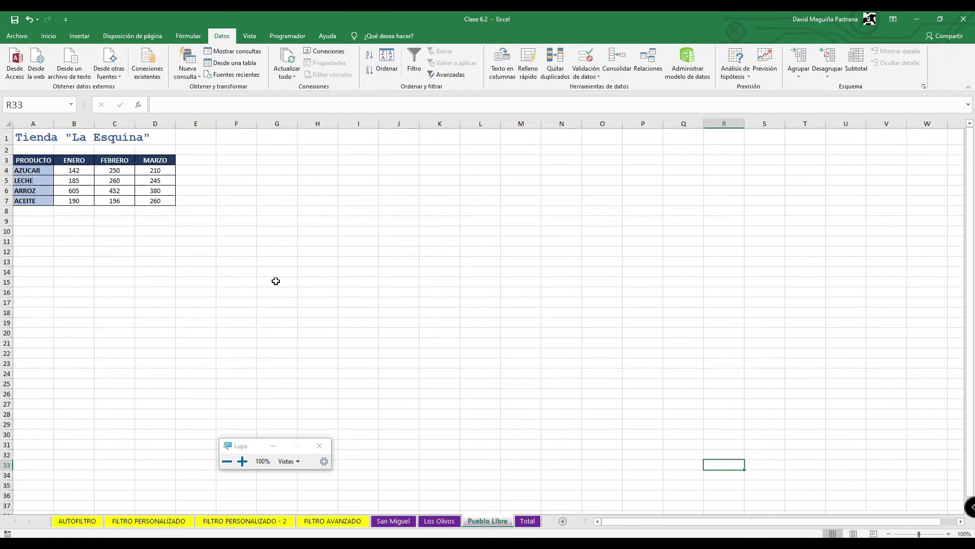
drag(919, 534, 930, 534)
drag(863, 525, 815, 523)
scroll(403, 383, up, 6)
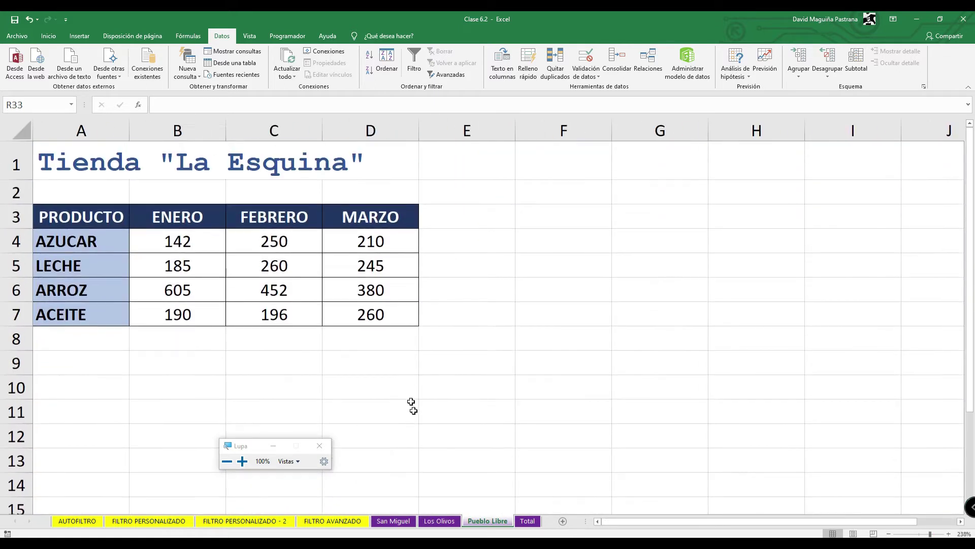
click(527, 520)
drag(922, 534, 932, 534)
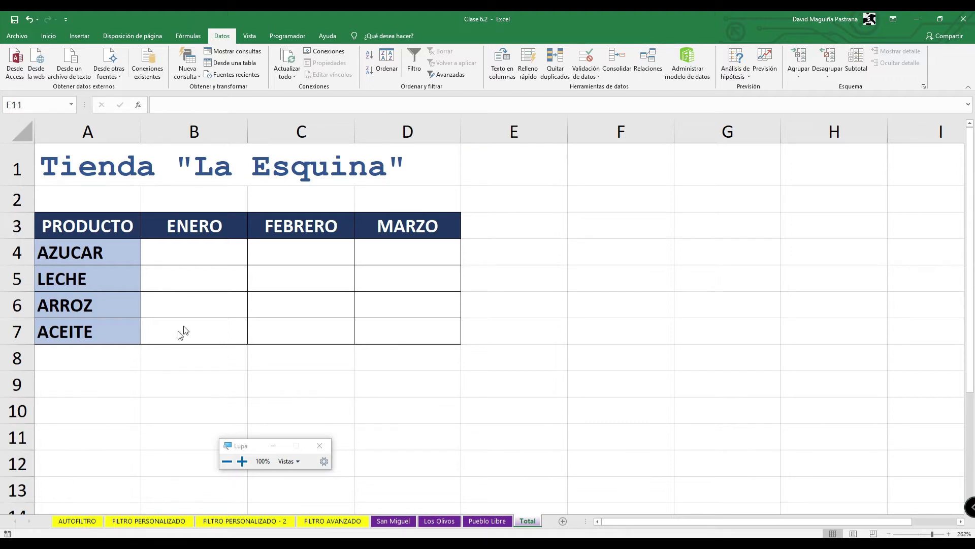
Begin a SUMA formula in cell B4 of the Total sheet with San Miguel's B4 as its first argument
click(183, 245)
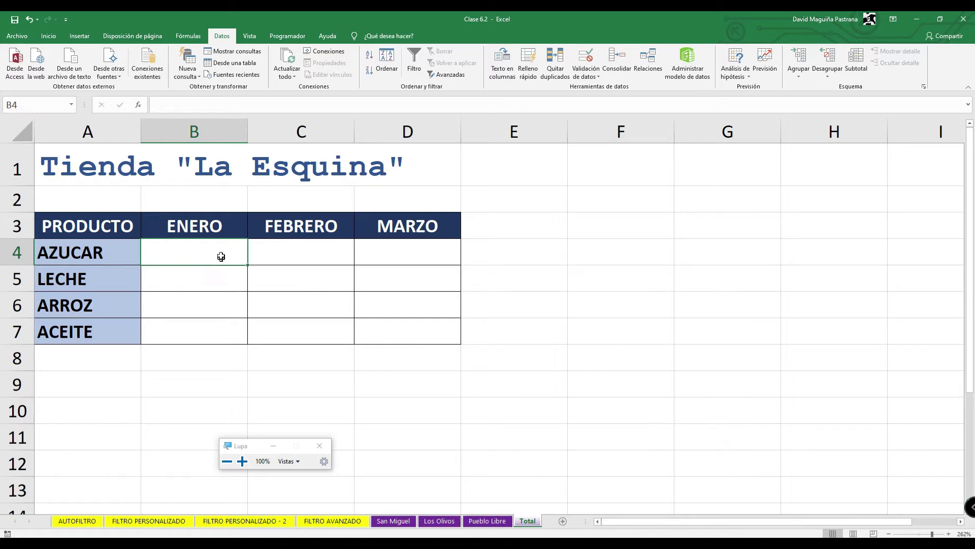
text(=sumar)
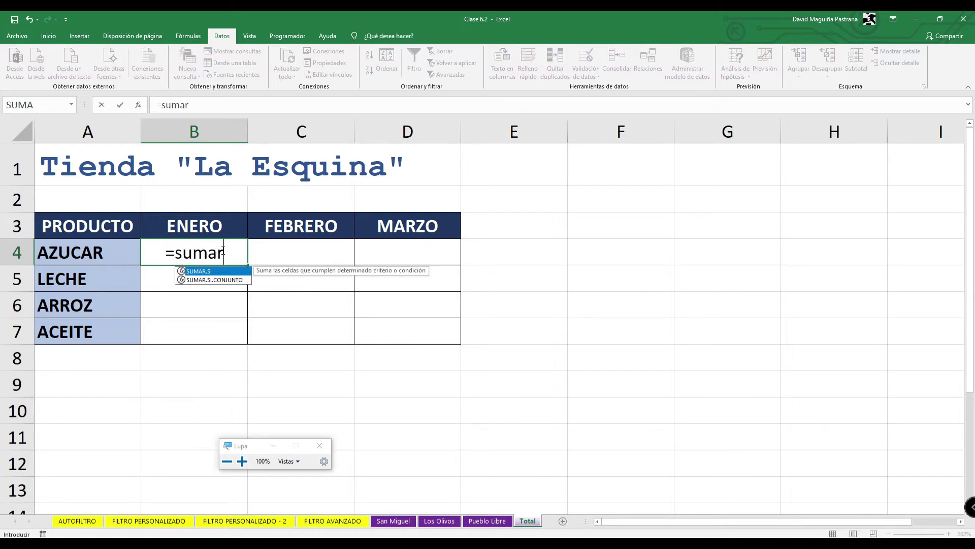
text())
key(BackSpace)
key(BackSpace)
text(()
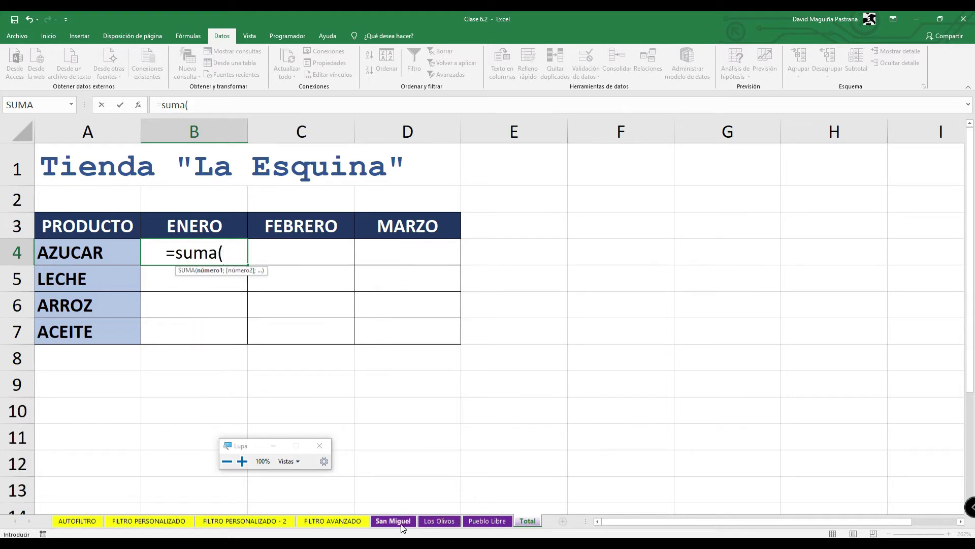
click(402, 523)
click(165, 232)
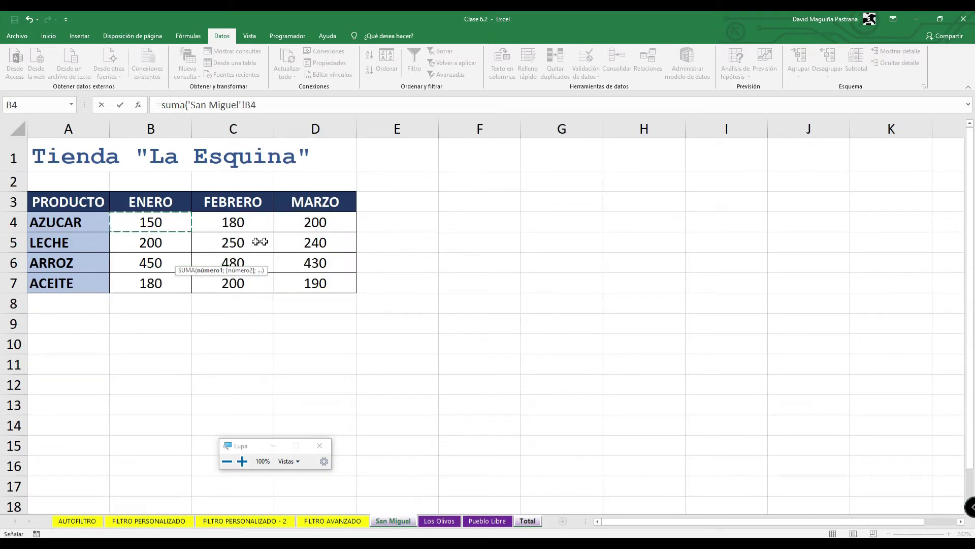
click(271, 101)
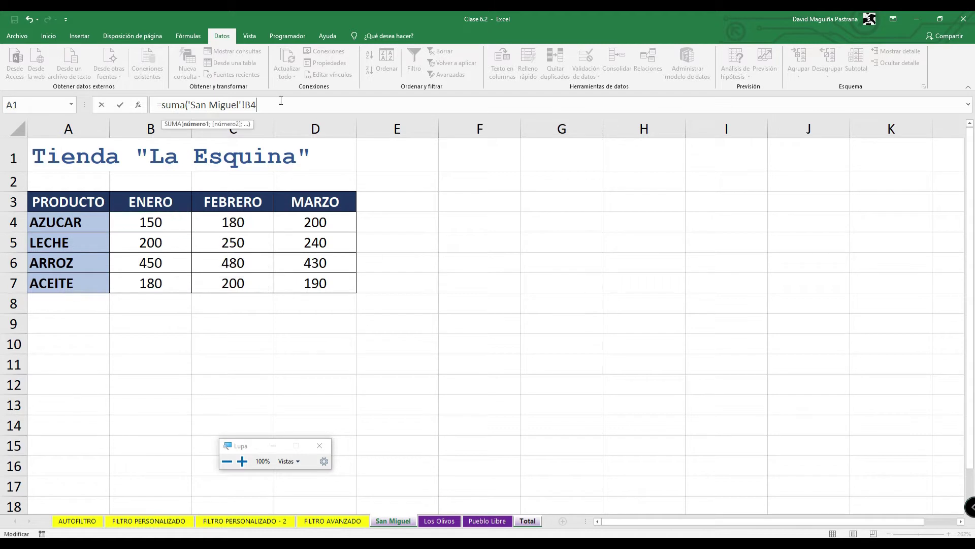
text(:)
key(BackSpace)
text(;)
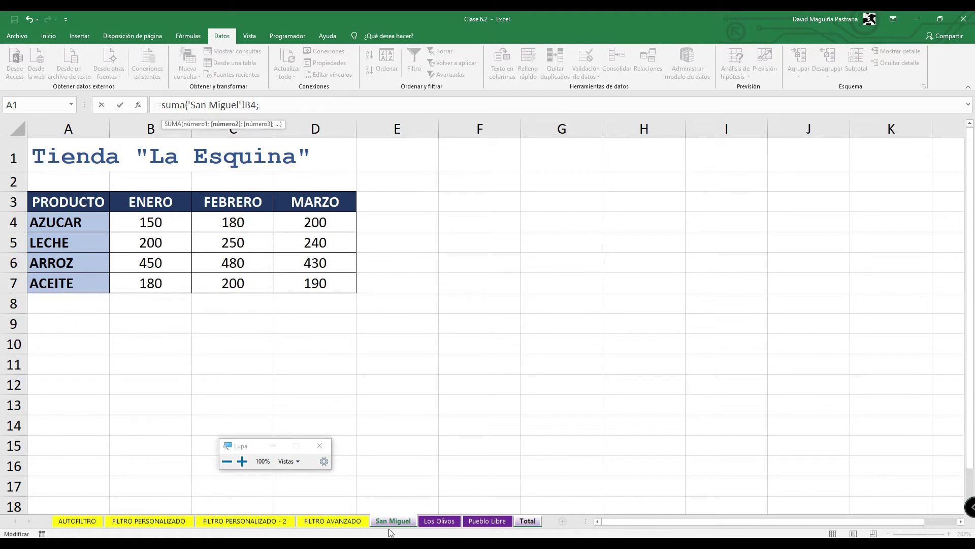
Complete the SUMA formula in the Total sheet with cell B4 of the Los Olivos and Pueblo Libre sheets
click(439, 521)
click(200, 248)
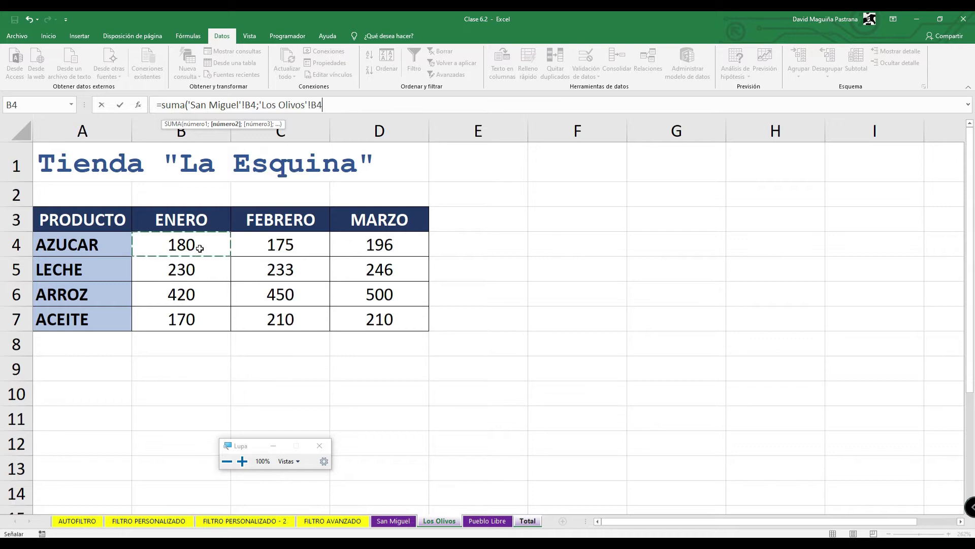
text(;)
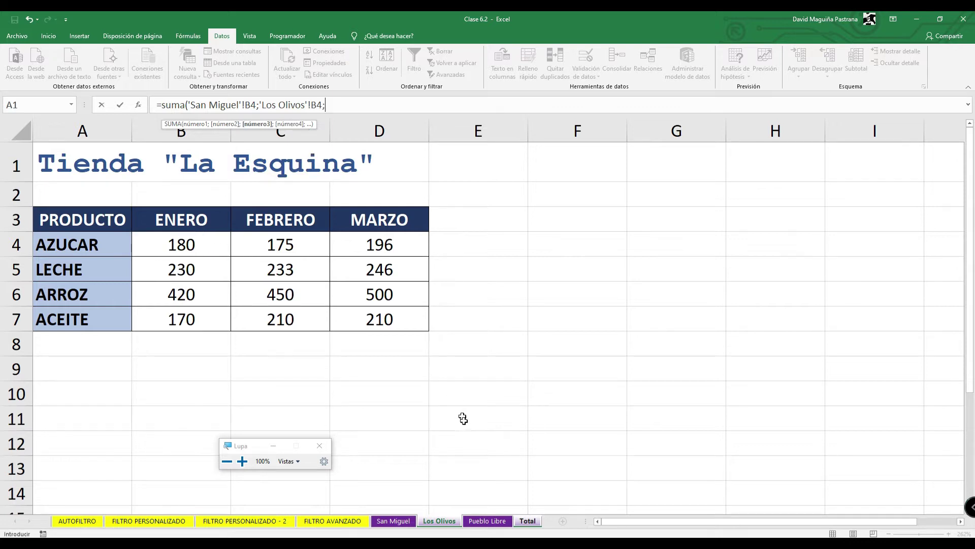
click(487, 521)
click(178, 239)
text())
key(Return)
Fill the B4 sum formula over the Total table's range B4:D7 and clear that range again
click(217, 255)
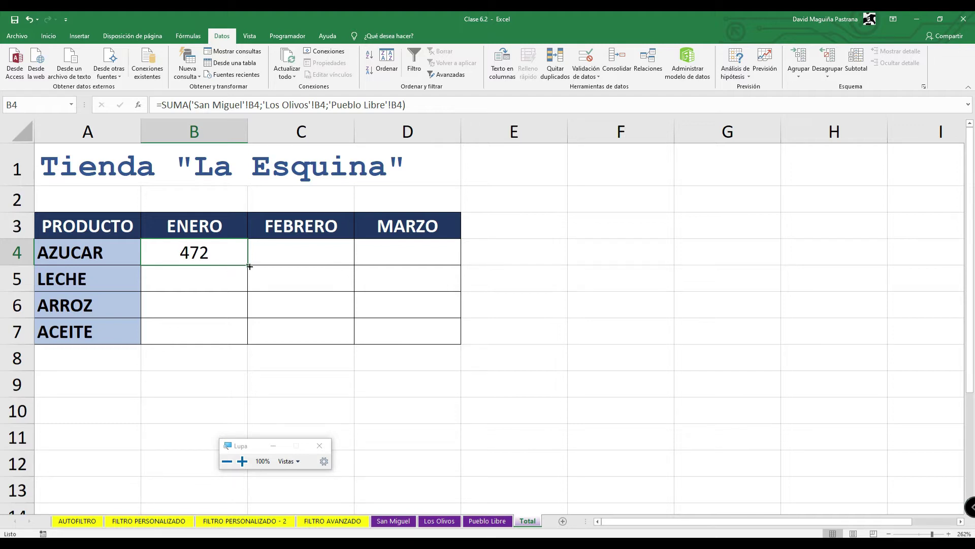
drag(250, 265, 466, 340)
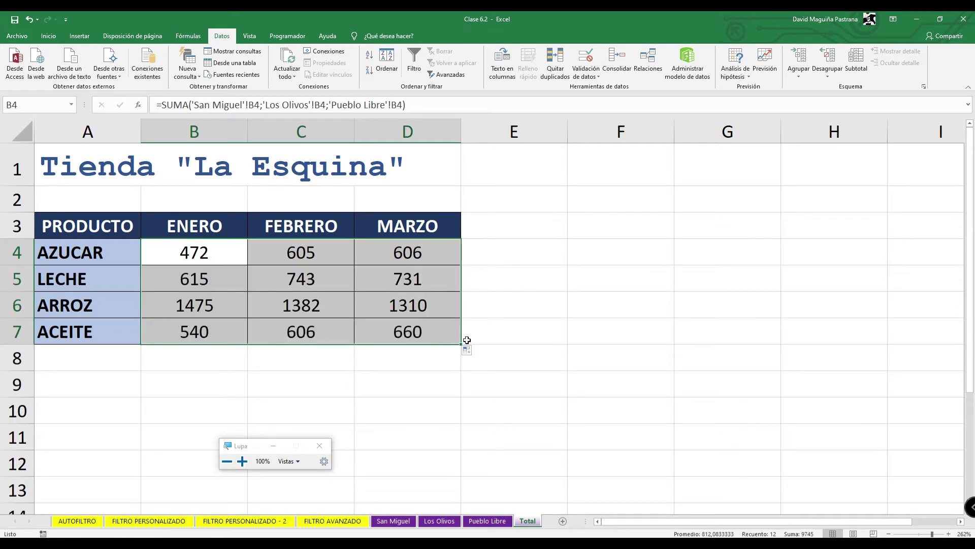
drag(196, 253, 404, 346)
key(Delete)
Start a data consolidation at cell B4 of the Total sheet using the Suma function
click(196, 252)
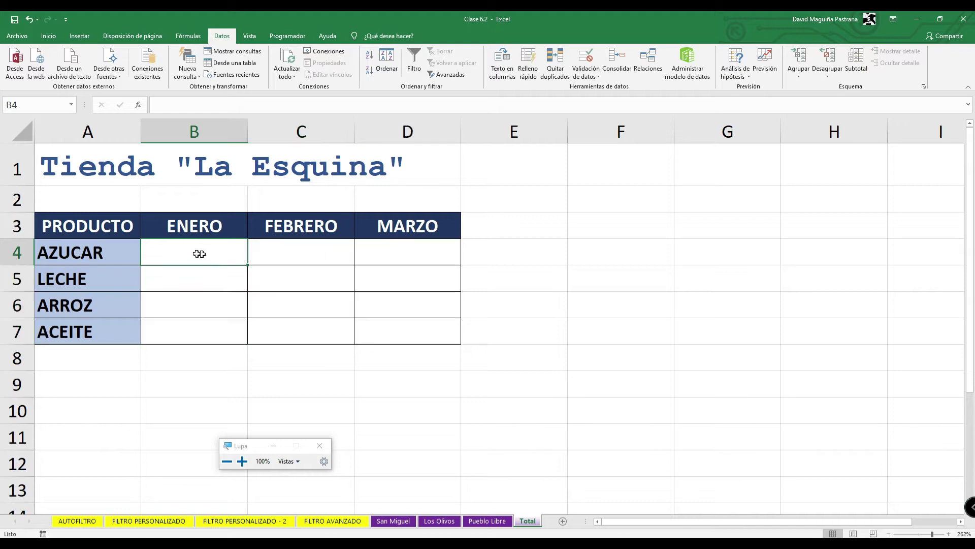
click(624, 75)
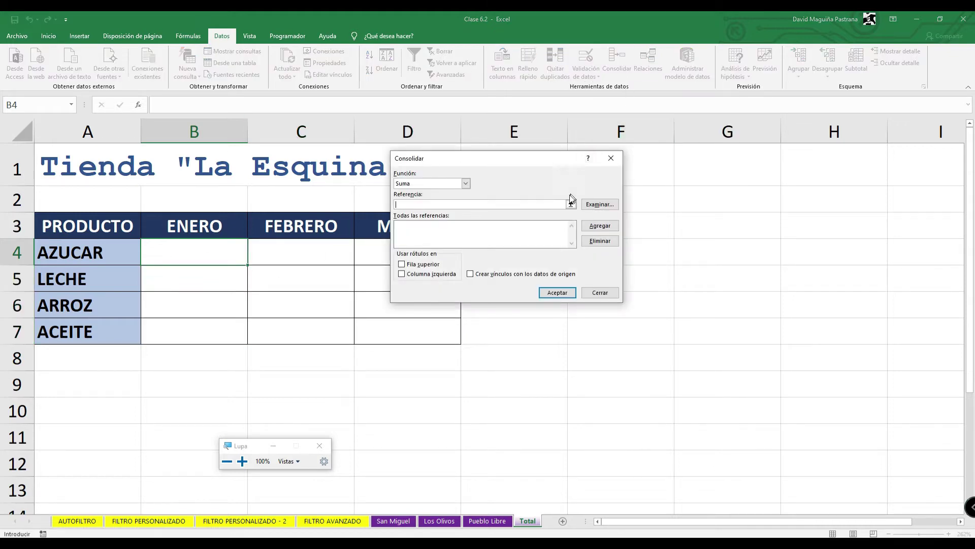
click(465, 183)
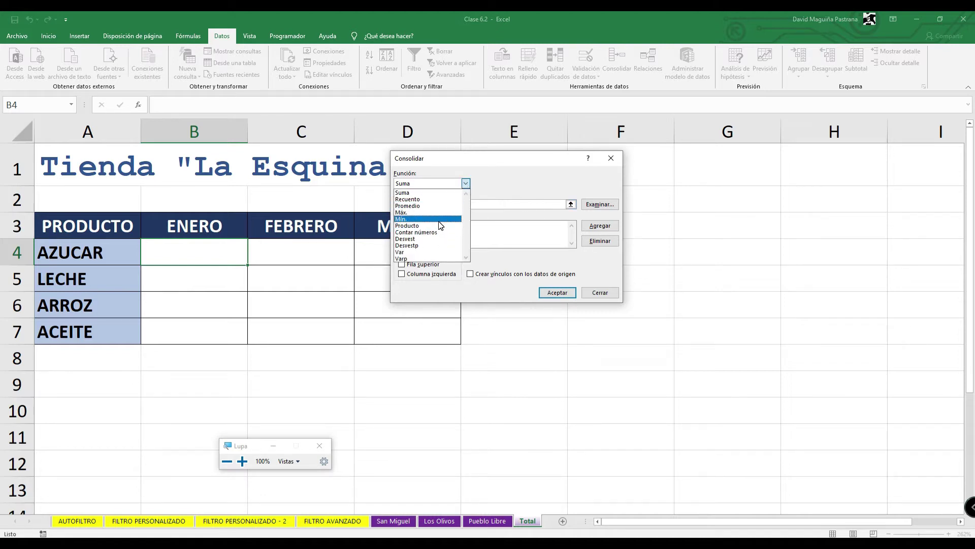
click(415, 193)
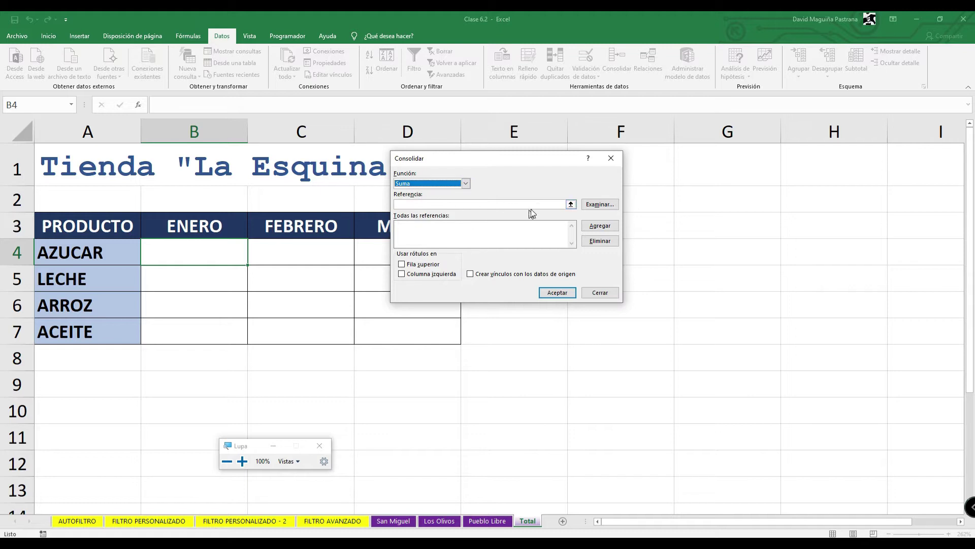
Add the range B4:D7 of the San Miguel sheet to the consolidation references
click(560, 205)
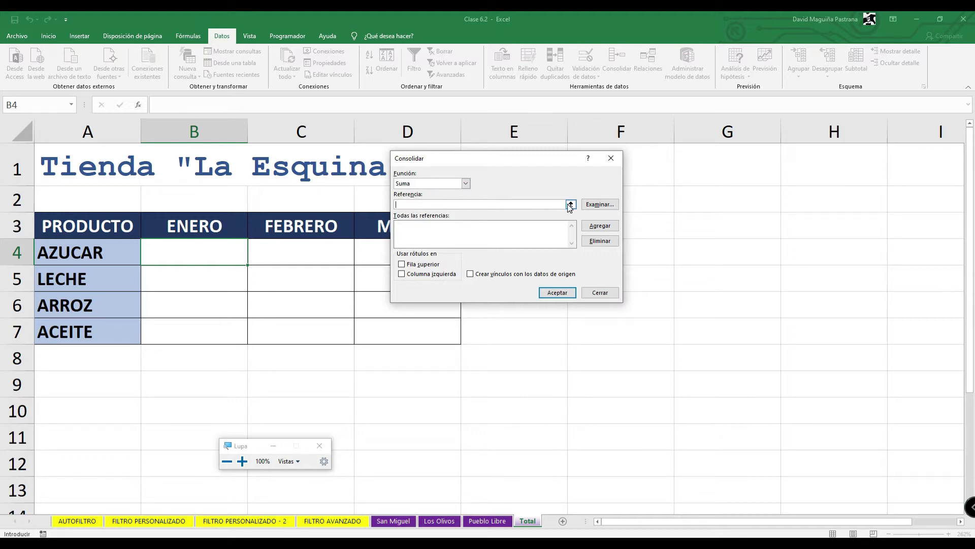
click(570, 205)
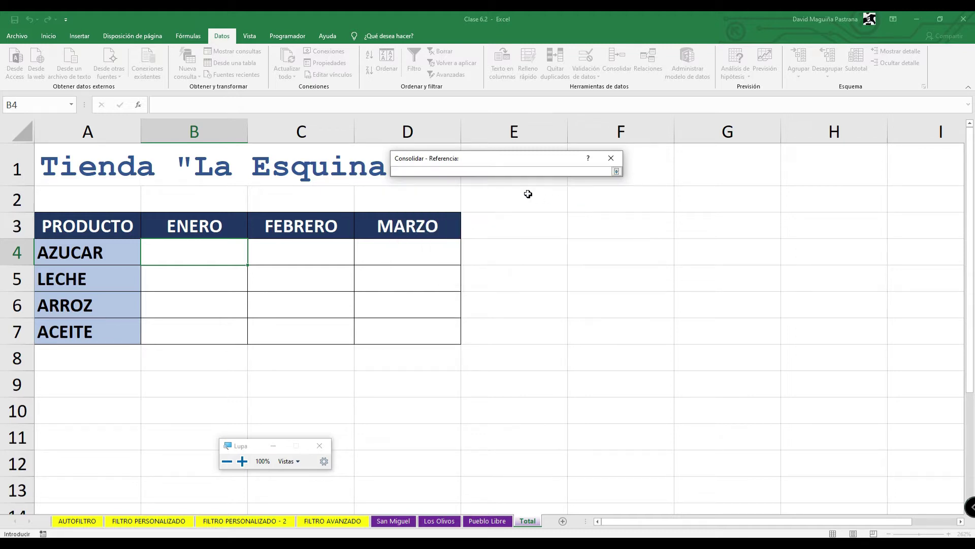
click(401, 521)
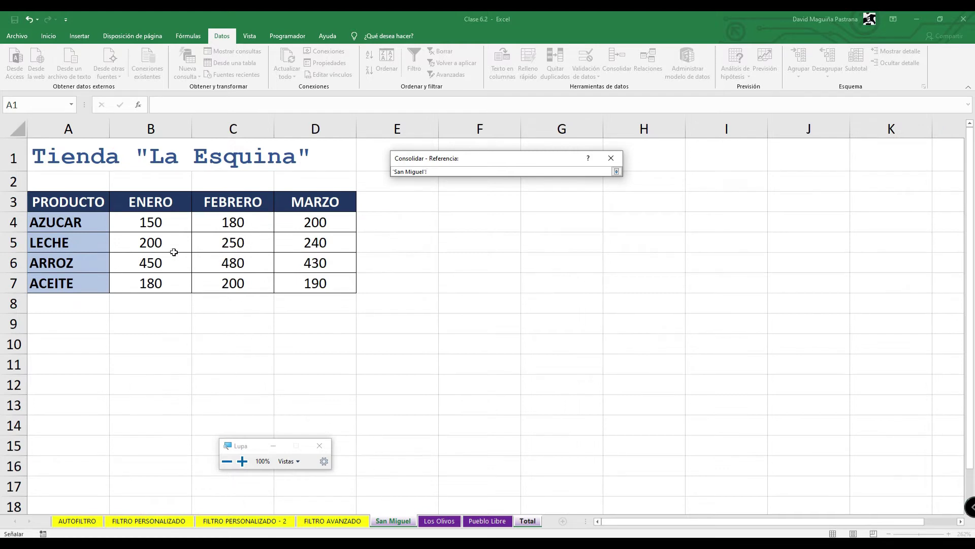
drag(157, 224, 316, 222)
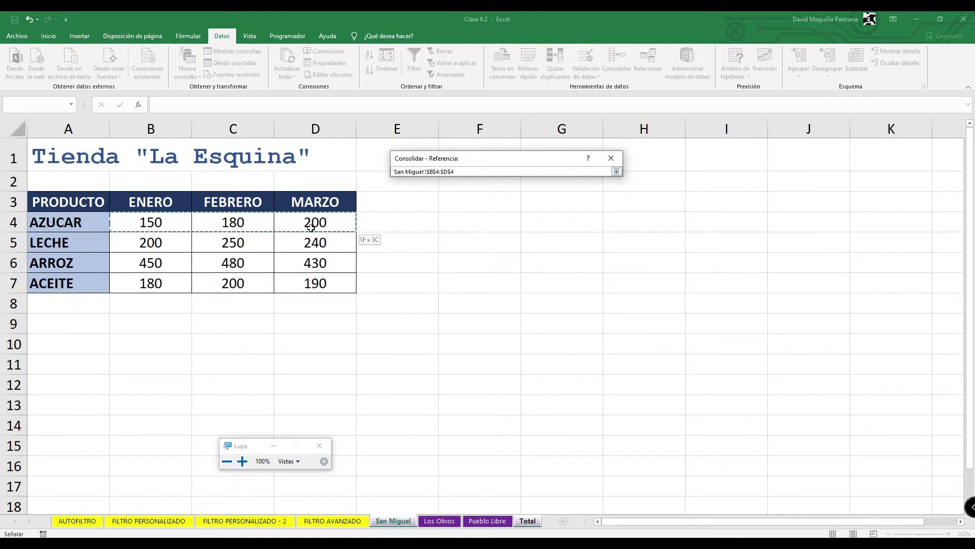
drag(153, 219, 327, 289)
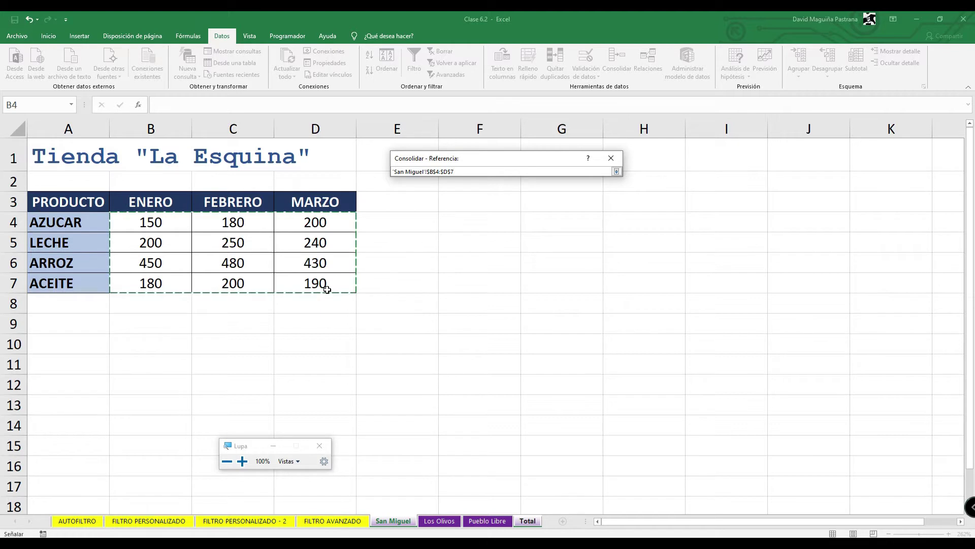
key(Return)
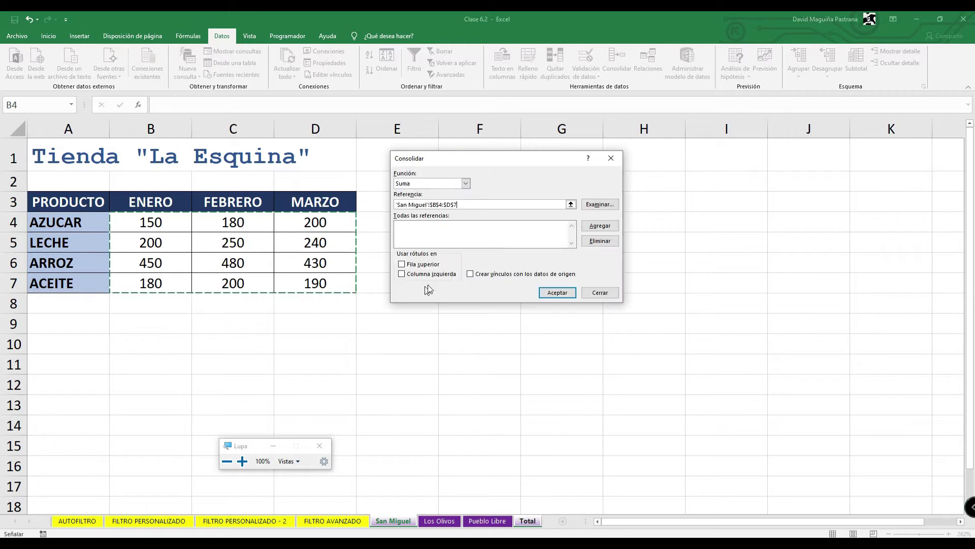
click(600, 226)
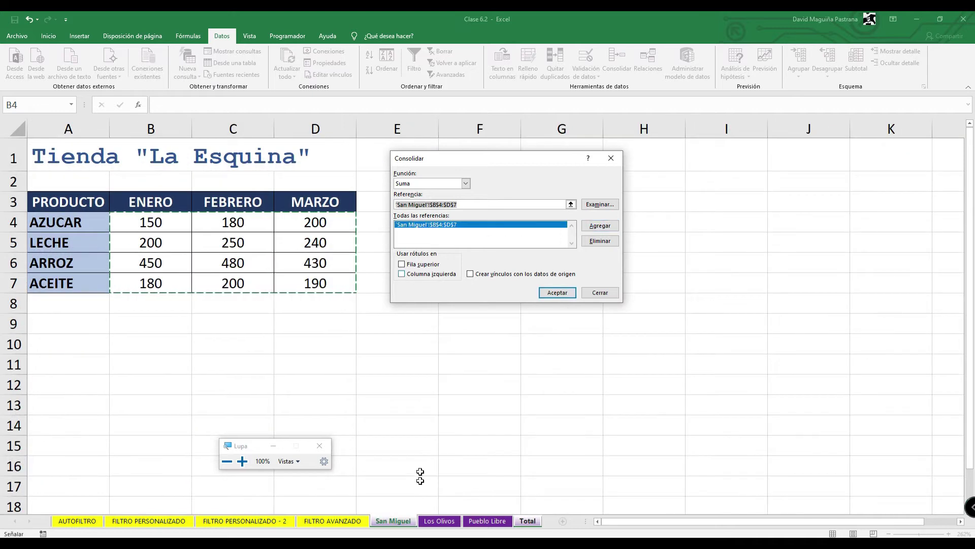
Add the range B4:D7 of the Los Olivos and Pueblo Libre sheets to the consolidation references
click(440, 522)
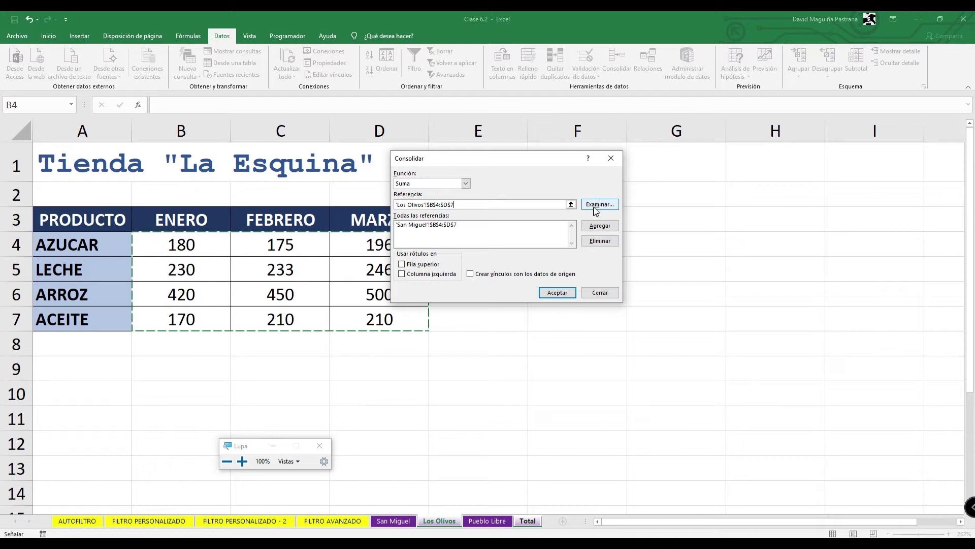
click(600, 227)
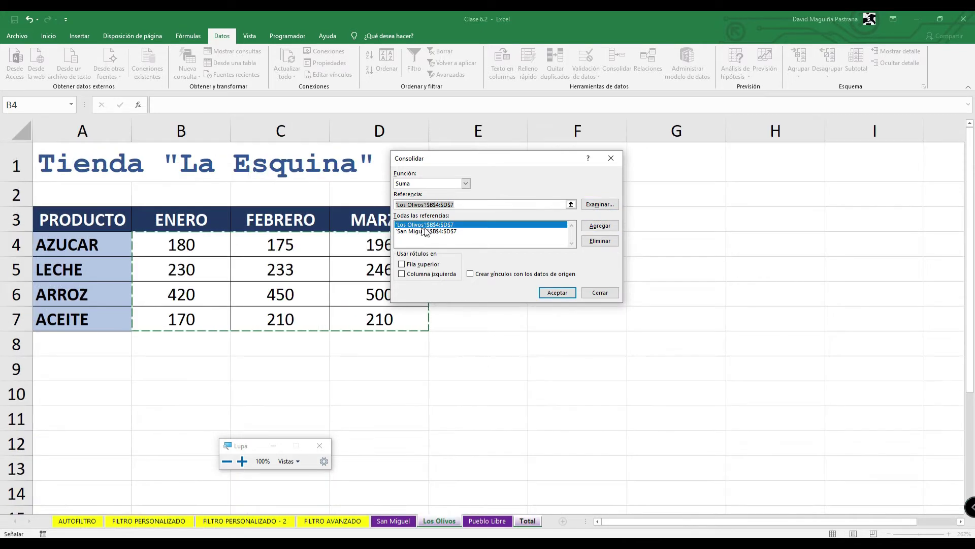
click(490, 522)
click(599, 226)
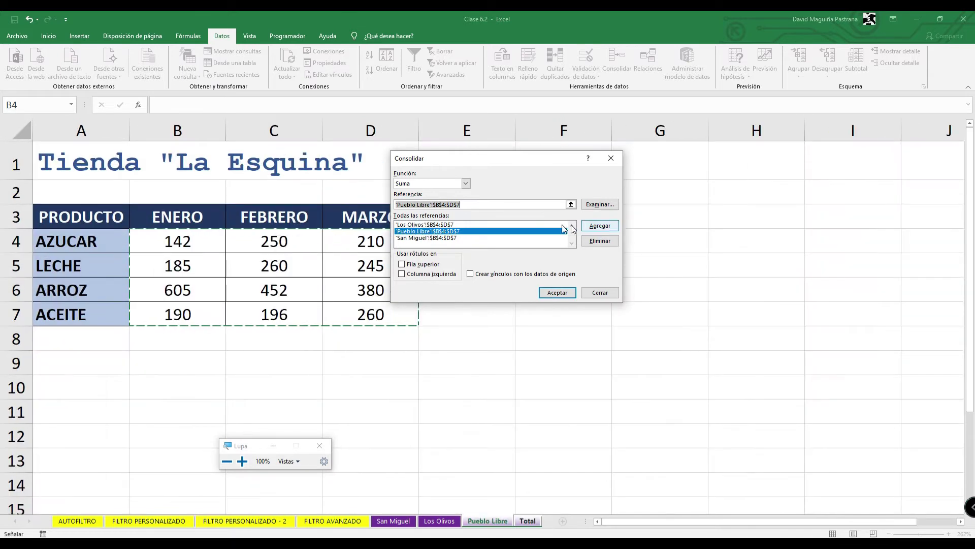
Run the consolidation into the Total table, minimise the Magnifier (Lupa) at 100%, and inspect the contents of cells B4 and C4
click(242, 461)
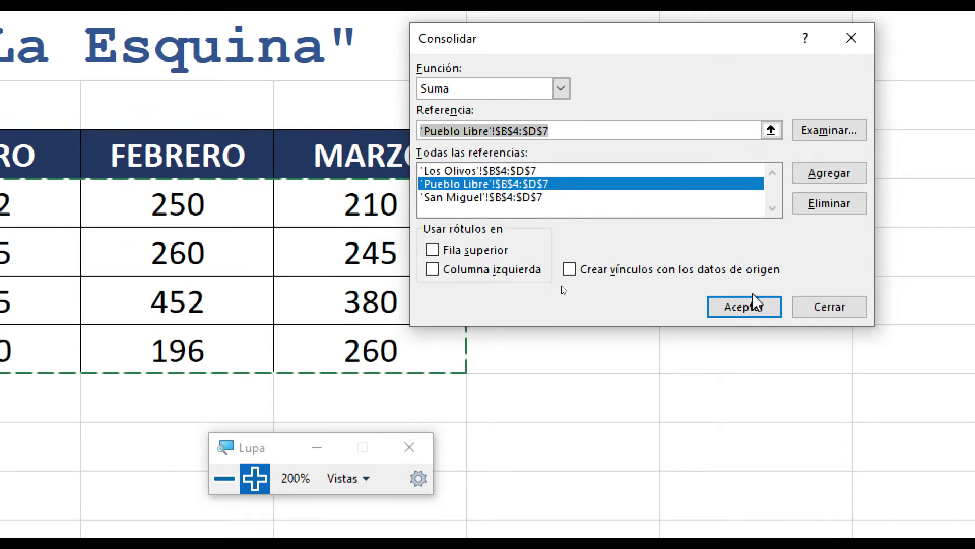
click(757, 307)
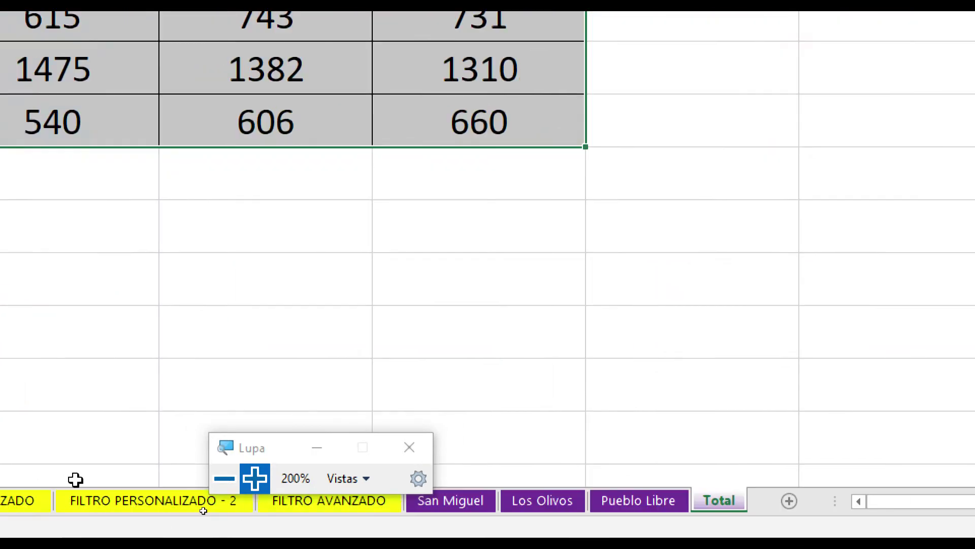
click(224, 478)
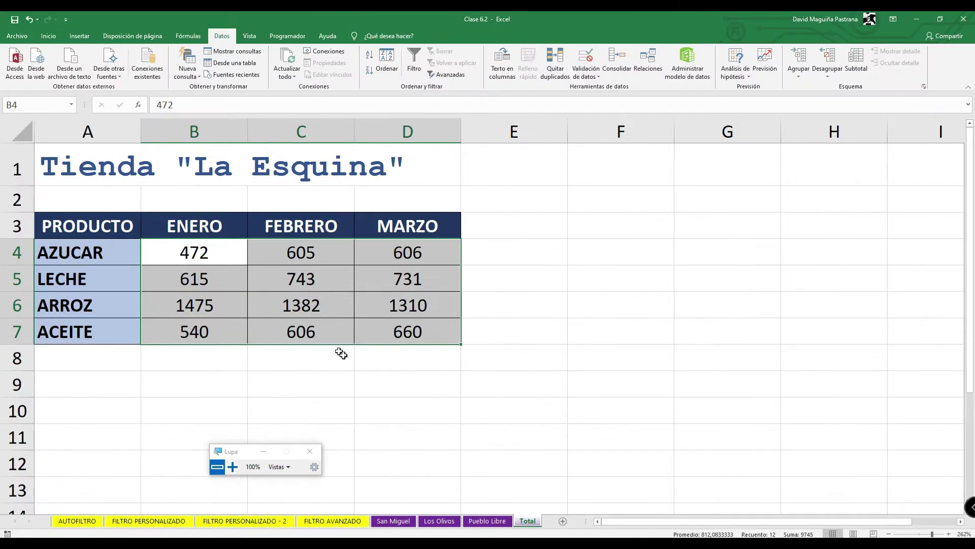
click(269, 453)
click(297, 355)
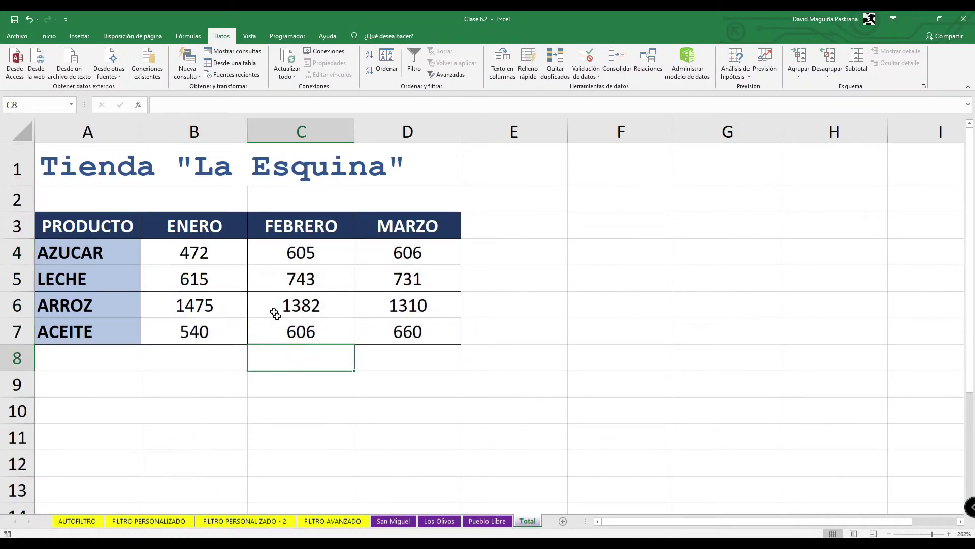
click(224, 258)
click(293, 254)
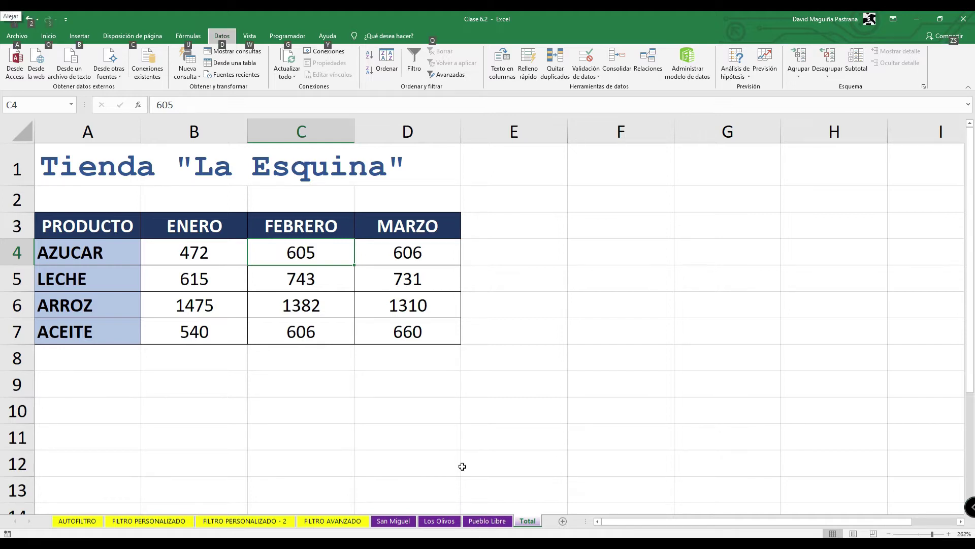
Minimise the Clase 6.2 workbook and switch to the Clase 6.1 workbook
click(914, 19)
click(222, 258)
click(329, 257)
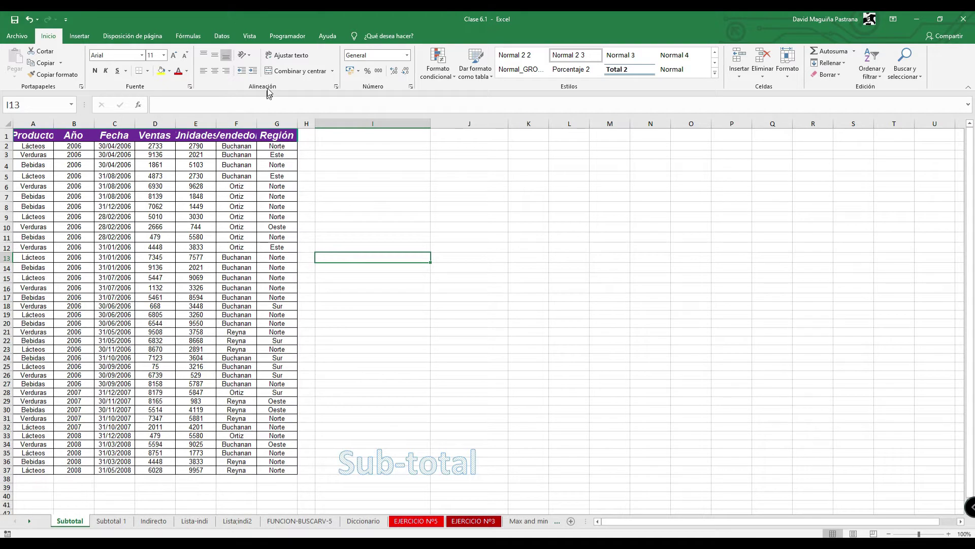
Sort the sales table on the Subtotal sheet by the Producto column from A to Z
click(224, 36)
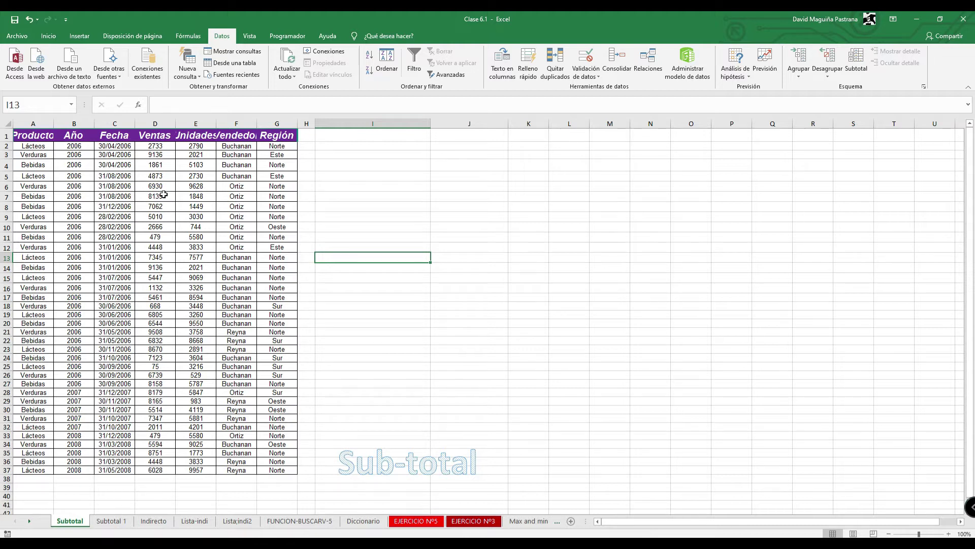
click(32, 178)
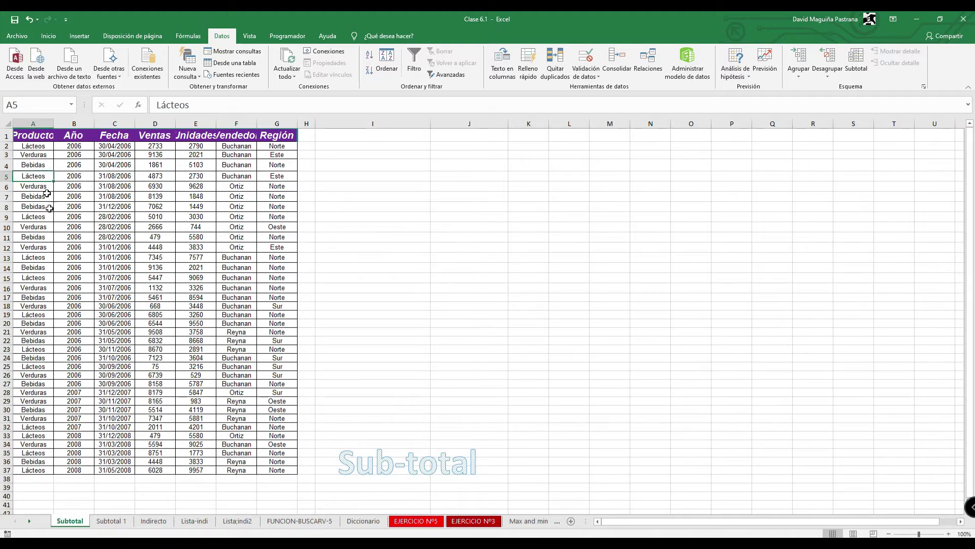
click(371, 55)
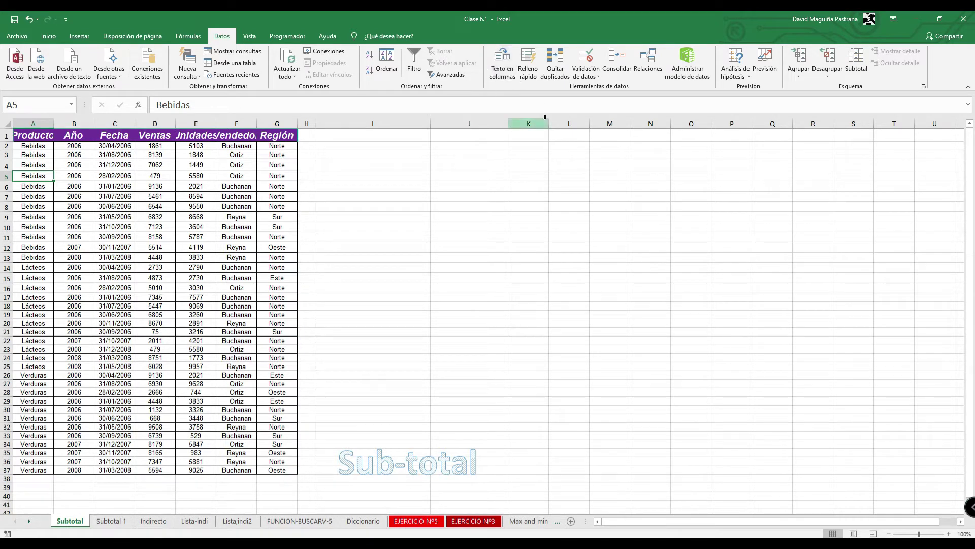
Set up subtotals for the sales table at each change in Producto, using the Suma function
click(854, 66)
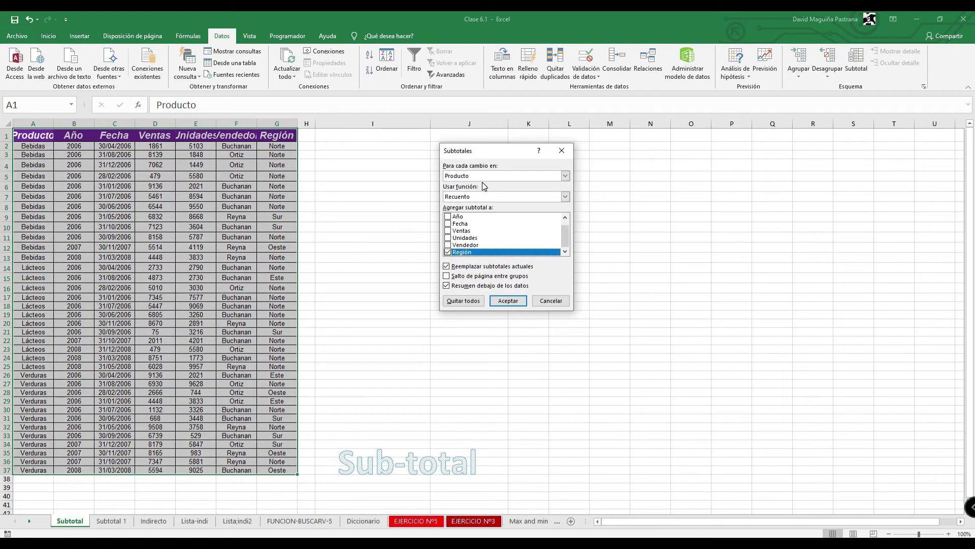
click(564, 178)
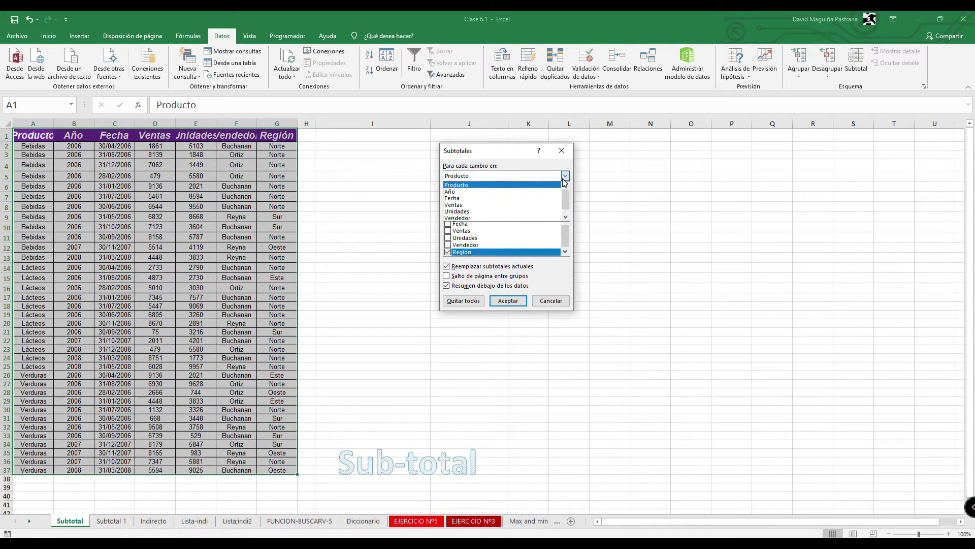
click(469, 186)
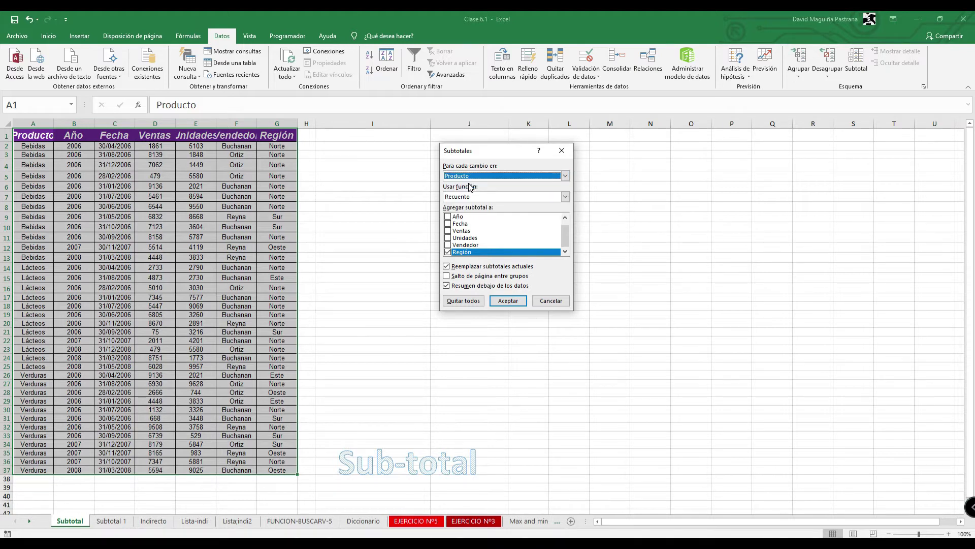
click(565, 198)
click(482, 206)
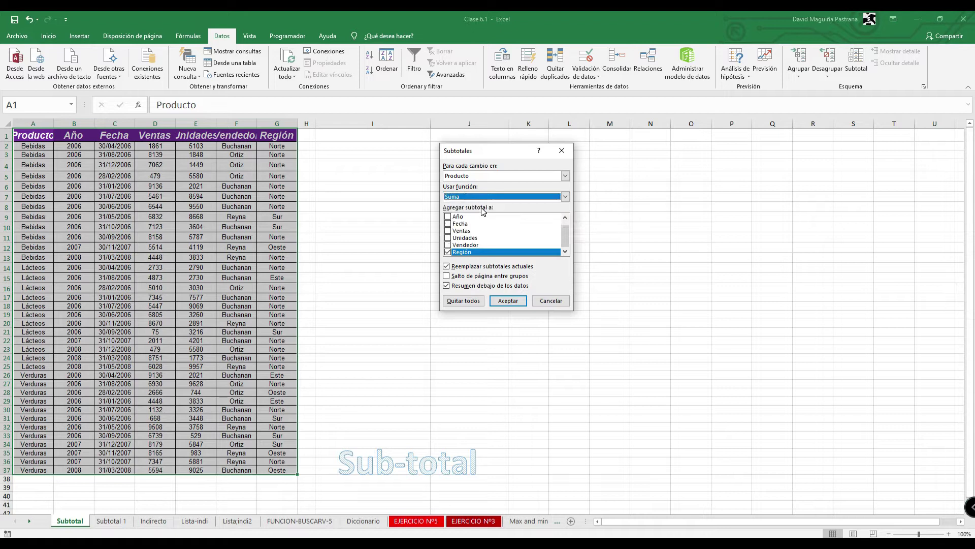
Include Ventas and Unidades in the subtotals, exclude Vendedor and Región, and apply them to the table
click(448, 230)
click(448, 238)
click(448, 245)
click(448, 244)
click(448, 252)
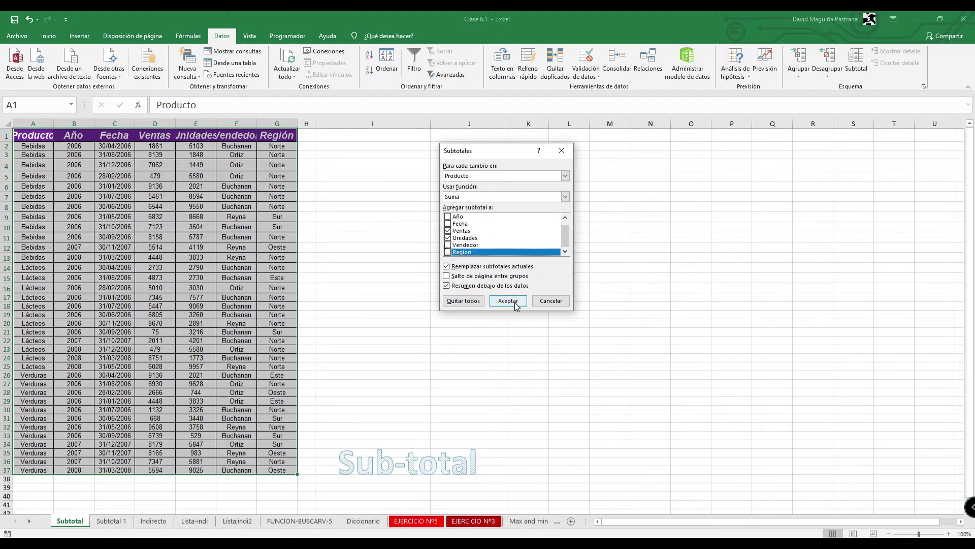
click(508, 301)
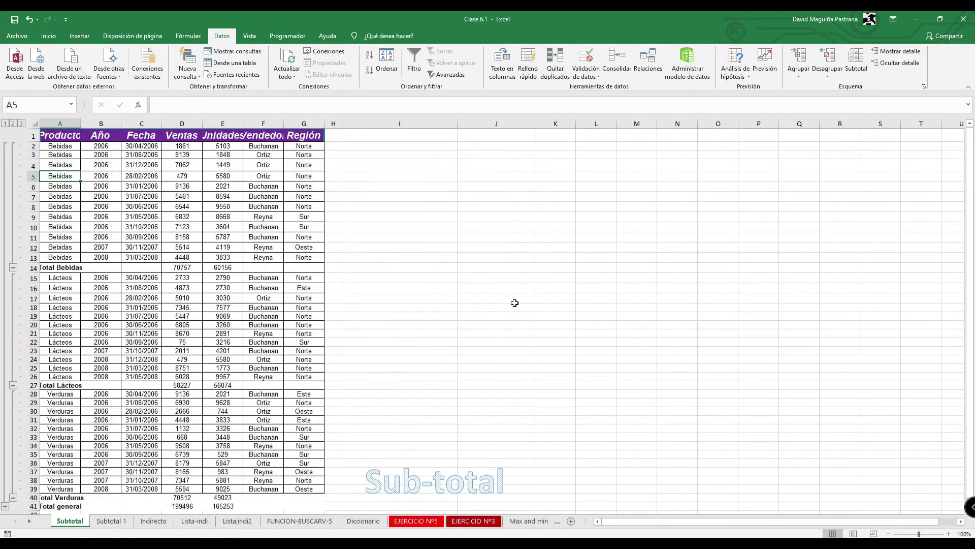
Magnify the screen to 200%, view the subtotals at outline levels 1, 2 and 3, and return to 100%
key(super+plus)
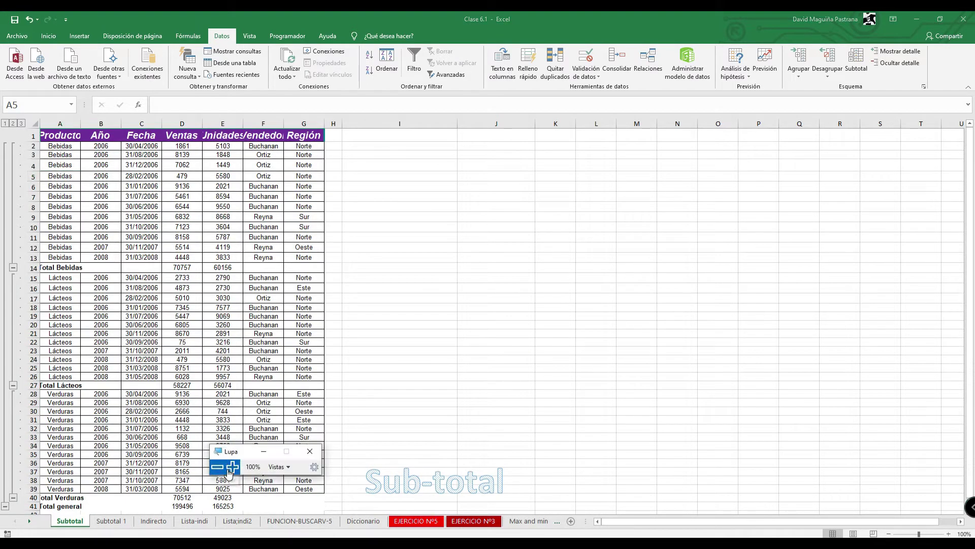
click(229, 475)
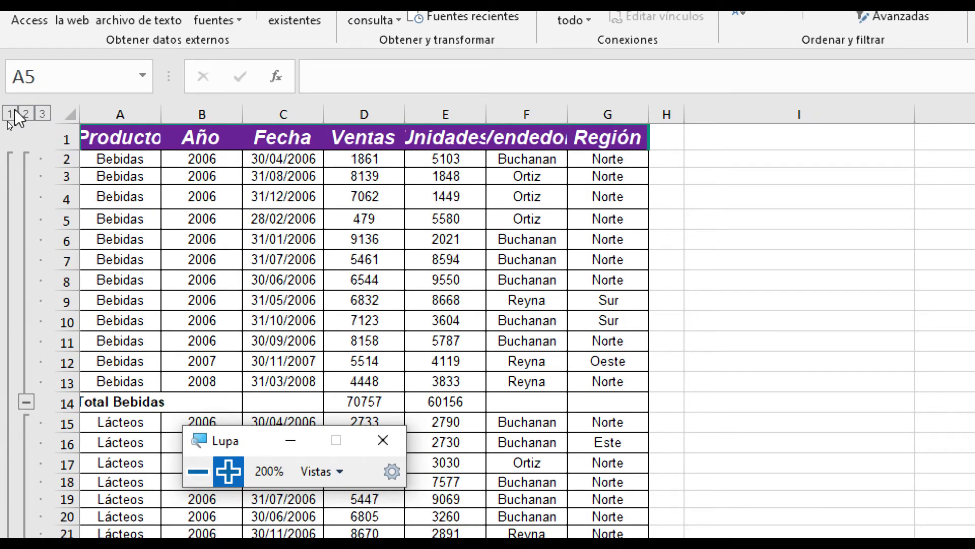
click(14, 111)
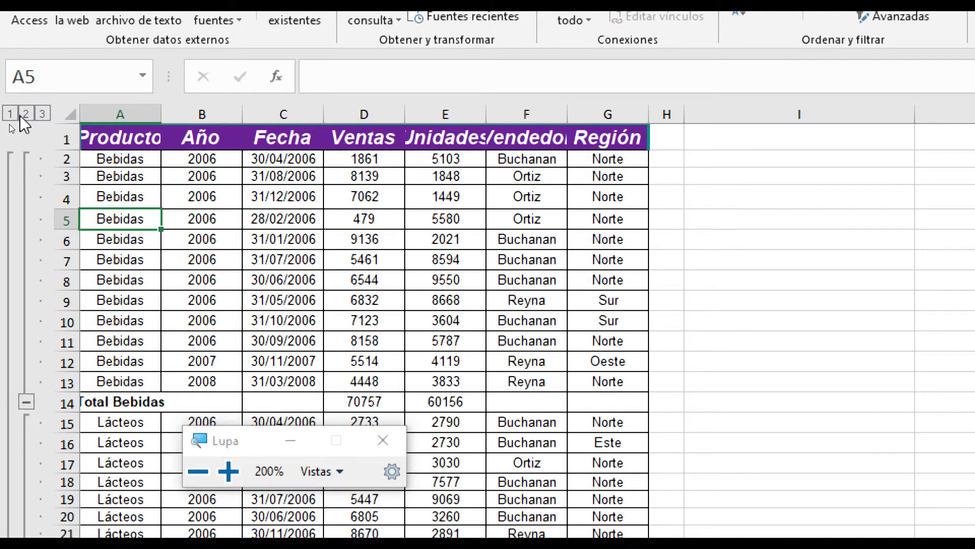
click(10, 114)
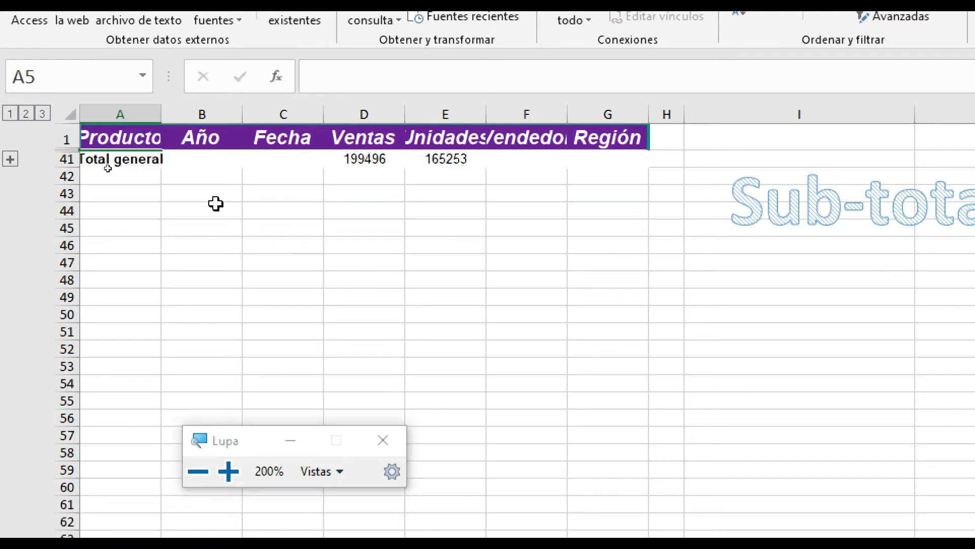
click(26, 114)
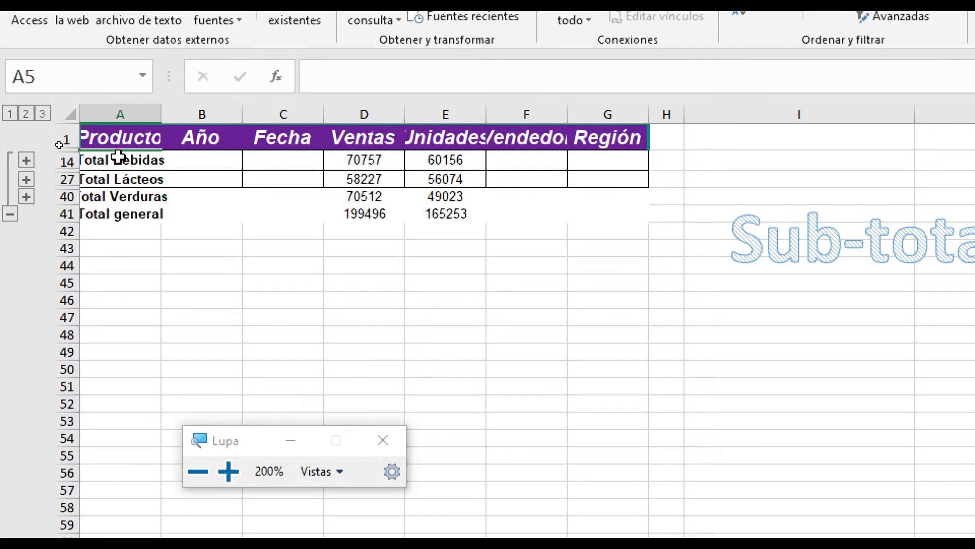
click(43, 115)
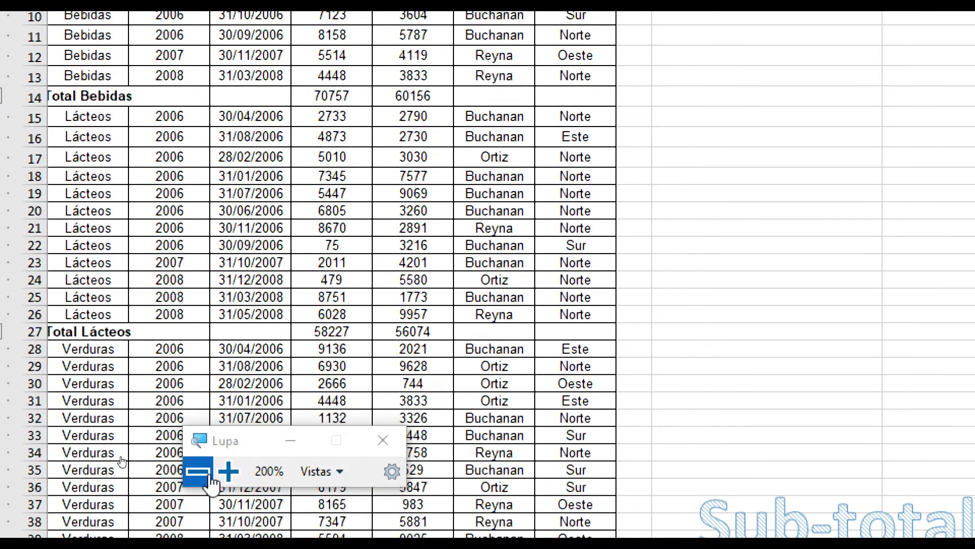
click(210, 479)
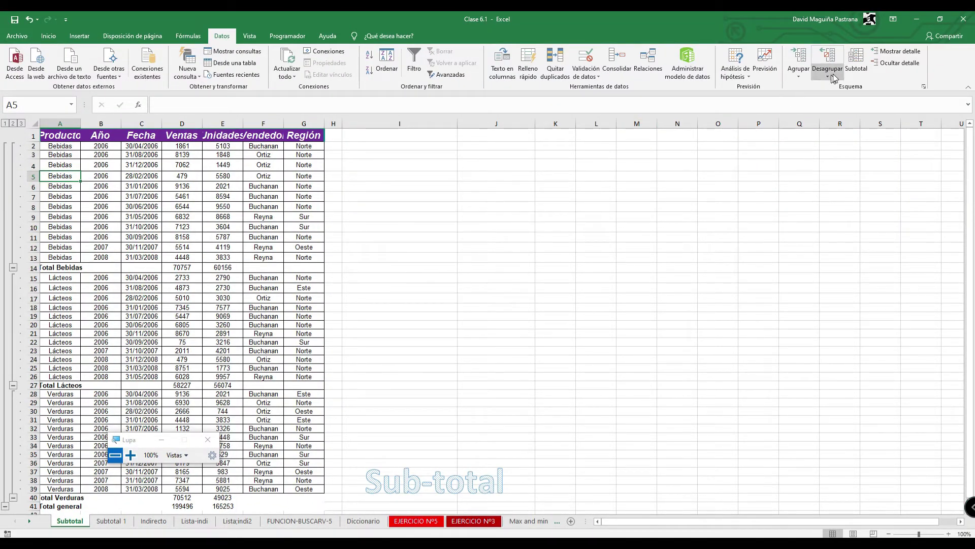
Remove all subtotals, sort the sales table by Región from A to Z, and minimise the Magnifier (Lupa)
click(855, 72)
click(465, 303)
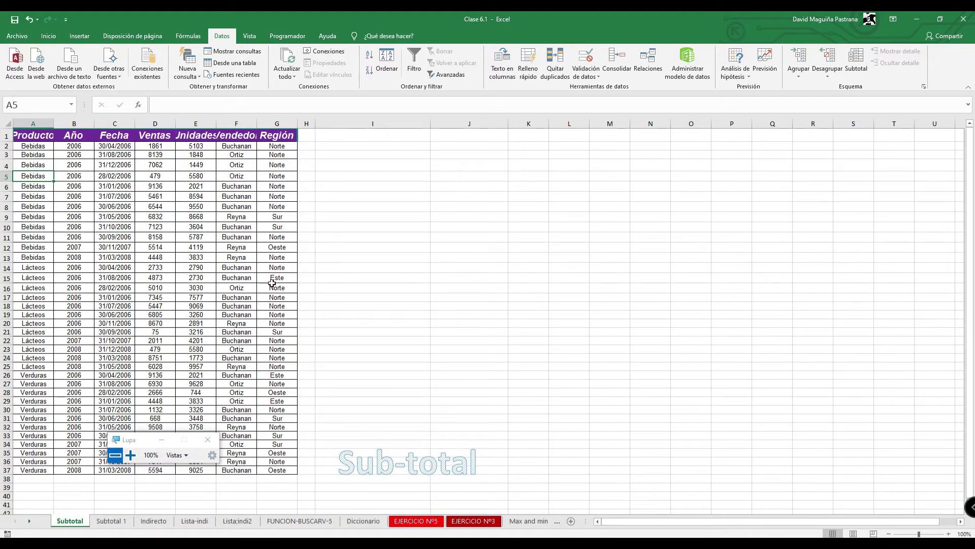
click(288, 168)
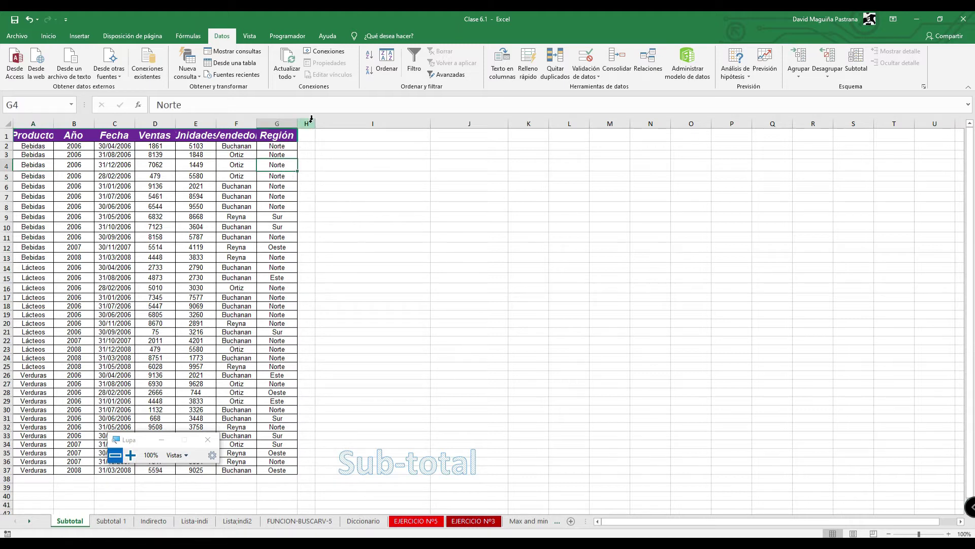
click(369, 55)
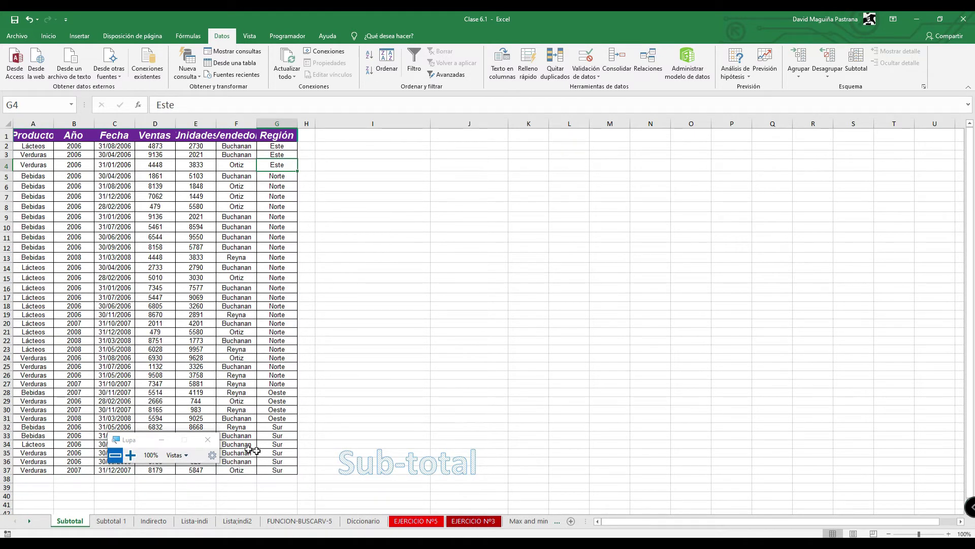
click(161, 443)
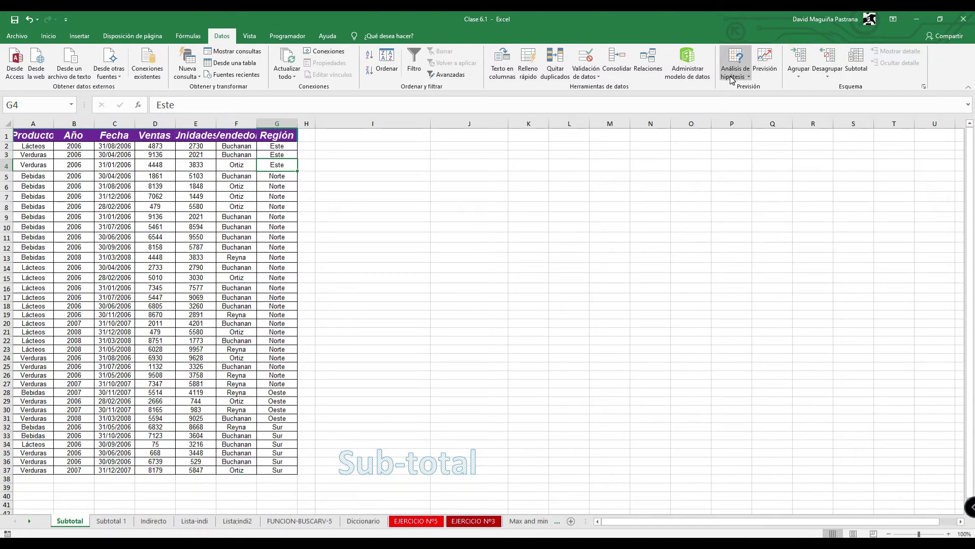
Add Suma subtotals of Ventas and Unidades at each change in Región
click(856, 66)
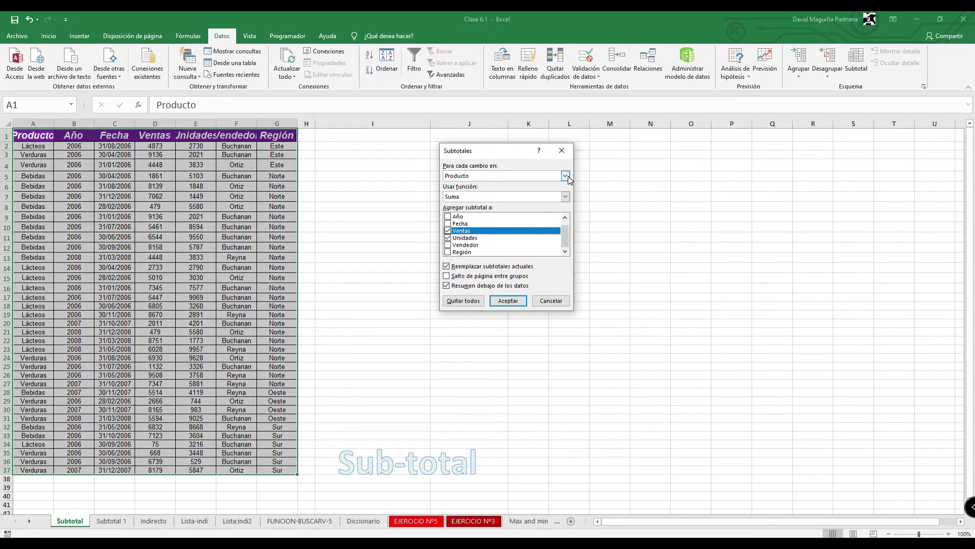
click(555, 178)
scroll(463, 214, down, 1)
click(466, 218)
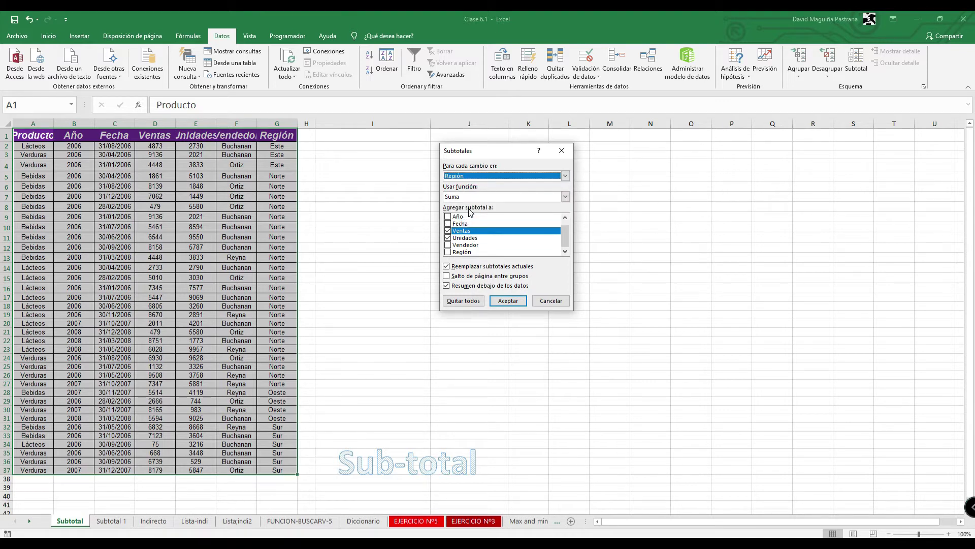
click(448, 238)
click(507, 300)
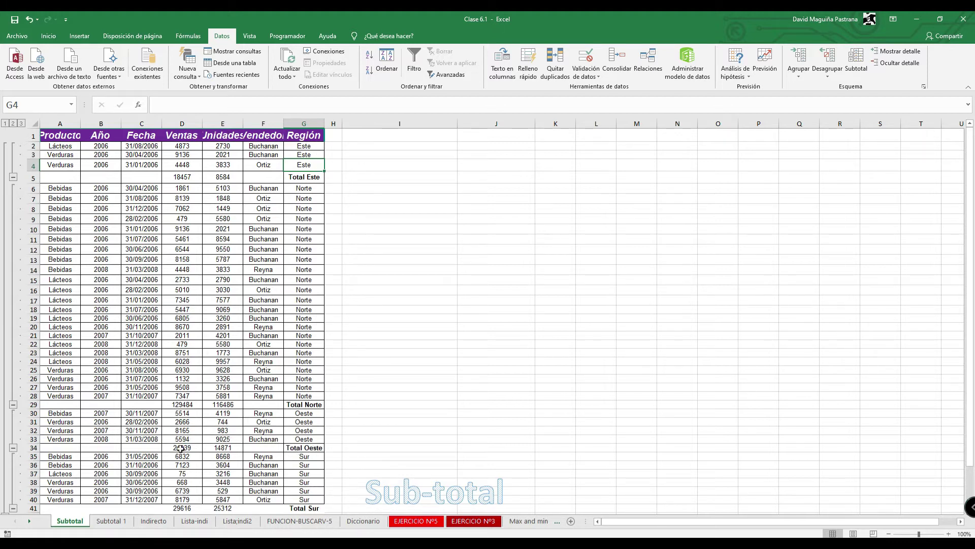
Inspect the Total Oeste amounts for Ventas and Unidades, and switch through the outline levels, finishing at level 1
drag(180, 448, 223, 448)
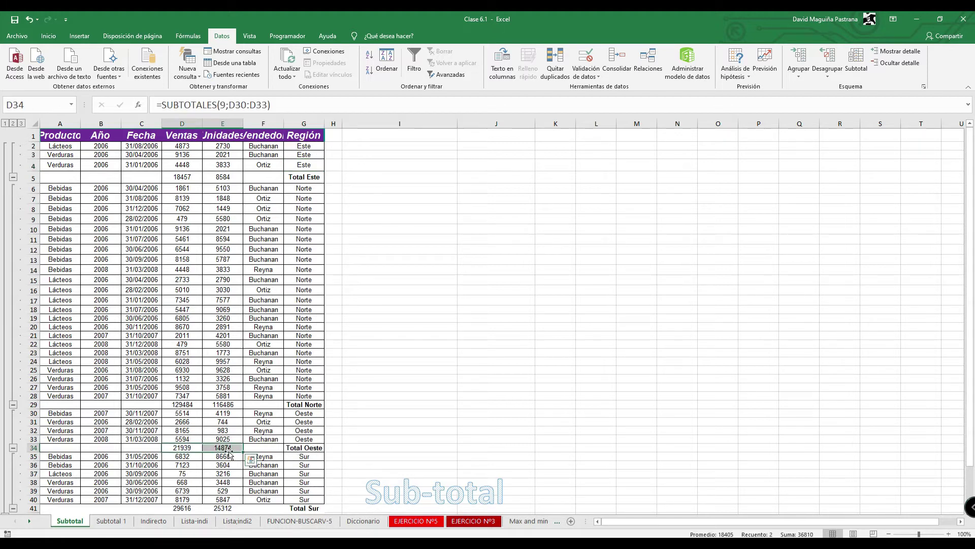
click(4, 124)
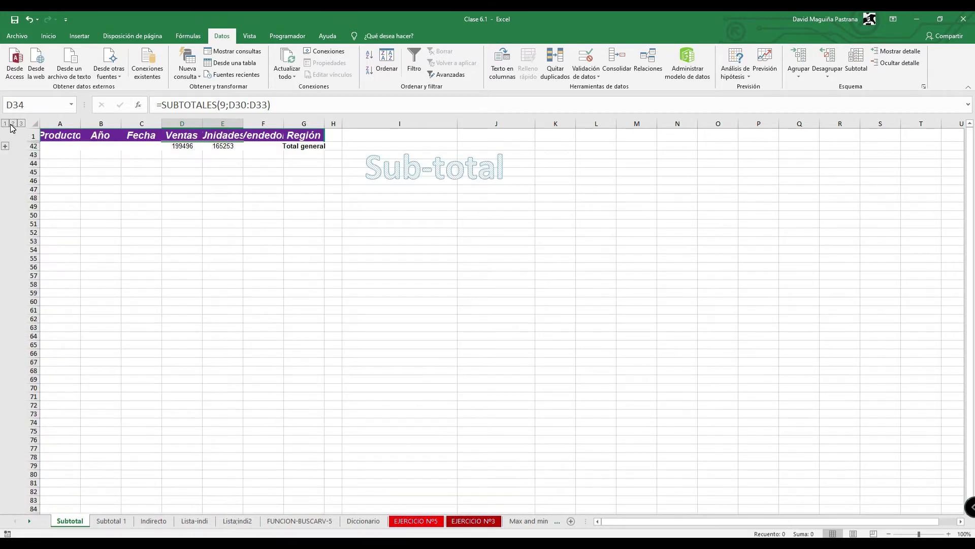
click(13, 125)
click(20, 124)
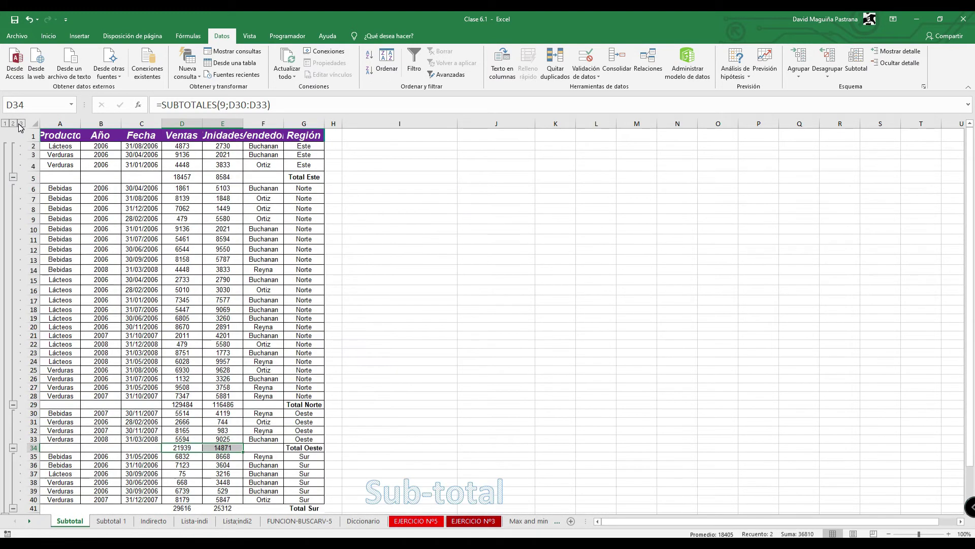
click(13, 124)
click(5, 124)
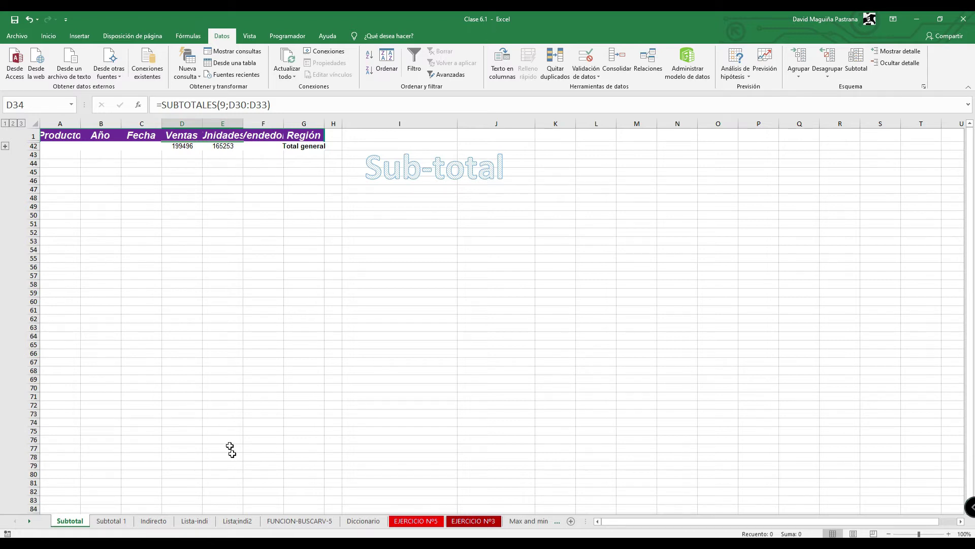
Enter =SUBTOTALES(9;D5:D12) in cell D14 of the Subtotal 1 sheet to sum the precio column
click(111, 521)
click(180, 299)
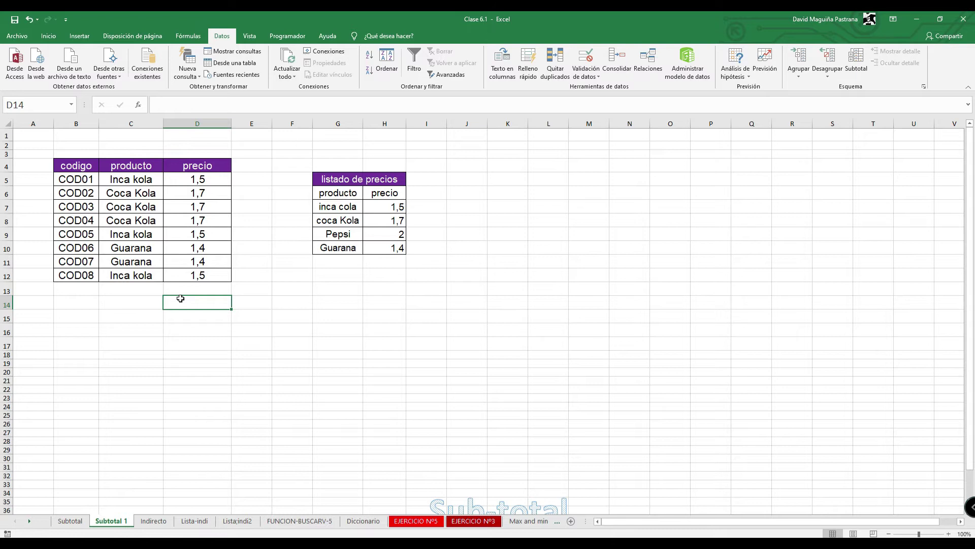
text(=sub)
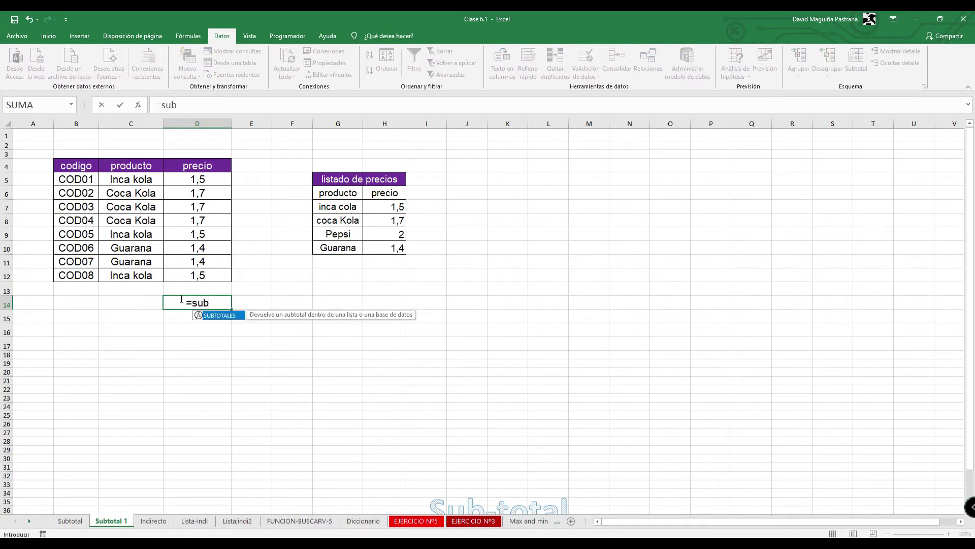
text(totales()
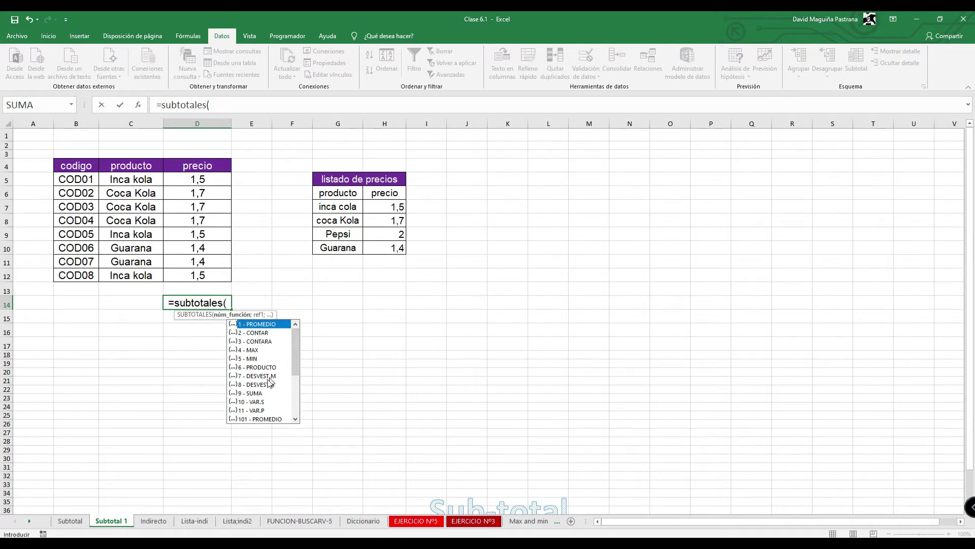
text(9)
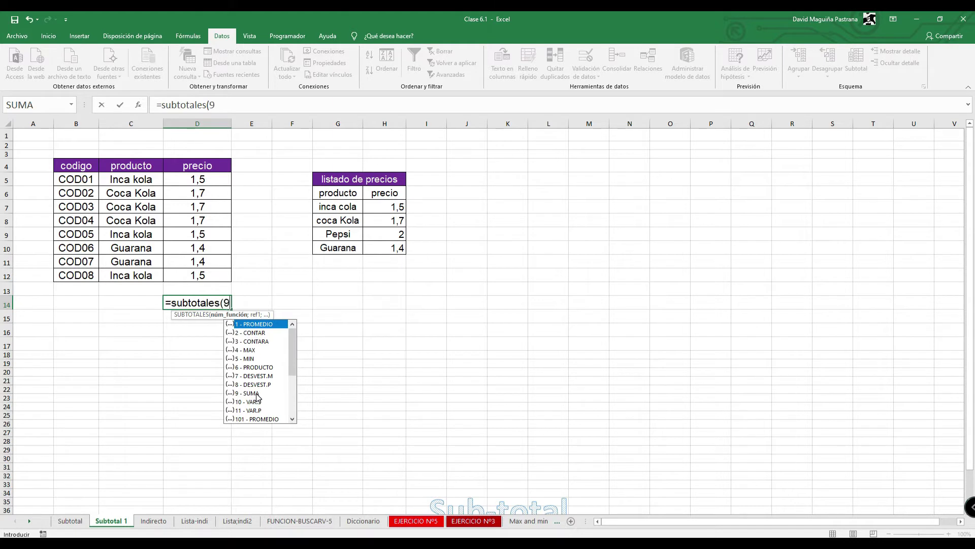
text(;)
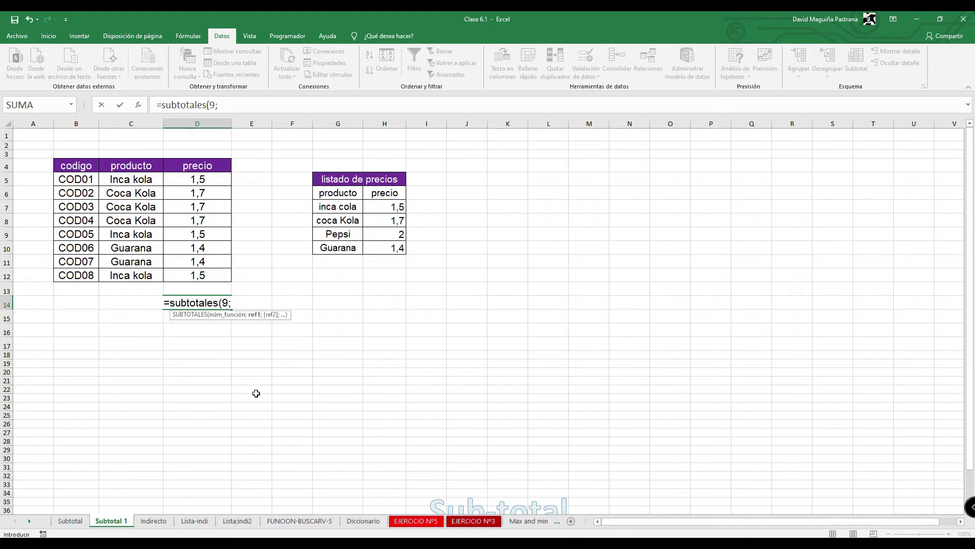
drag(196, 181, 206, 277)
text())
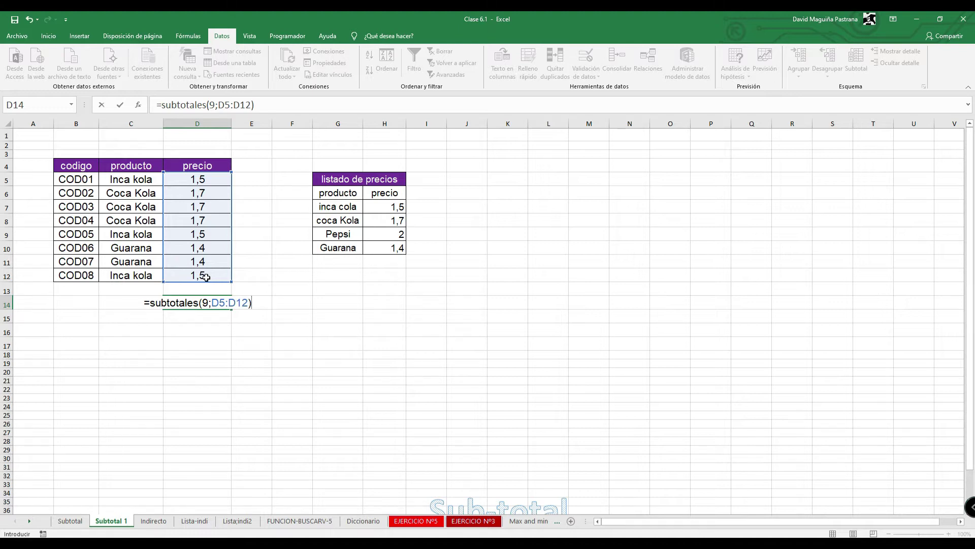
key(Return)
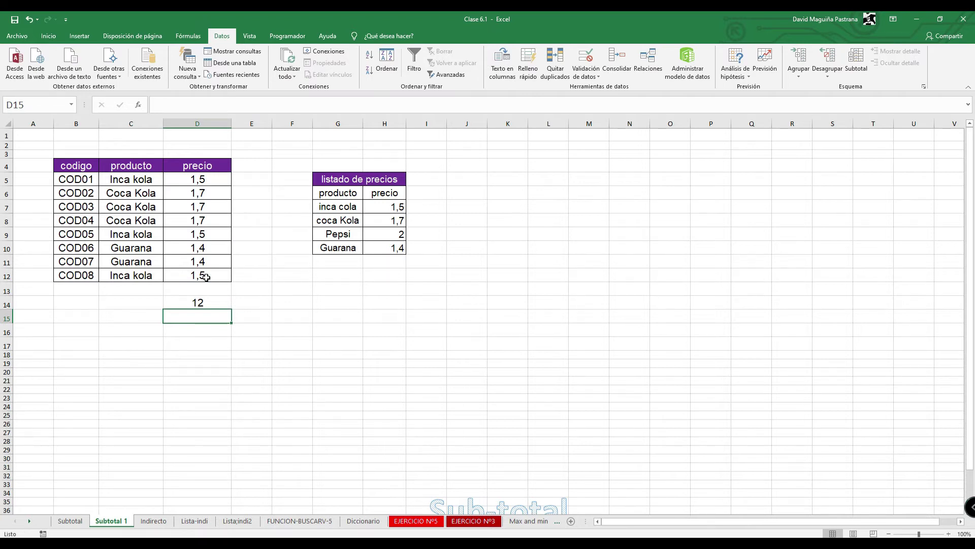
Examine the SUBTOTALES formula in cell D14 without changing it
click(218, 304)
double_click(219, 304)
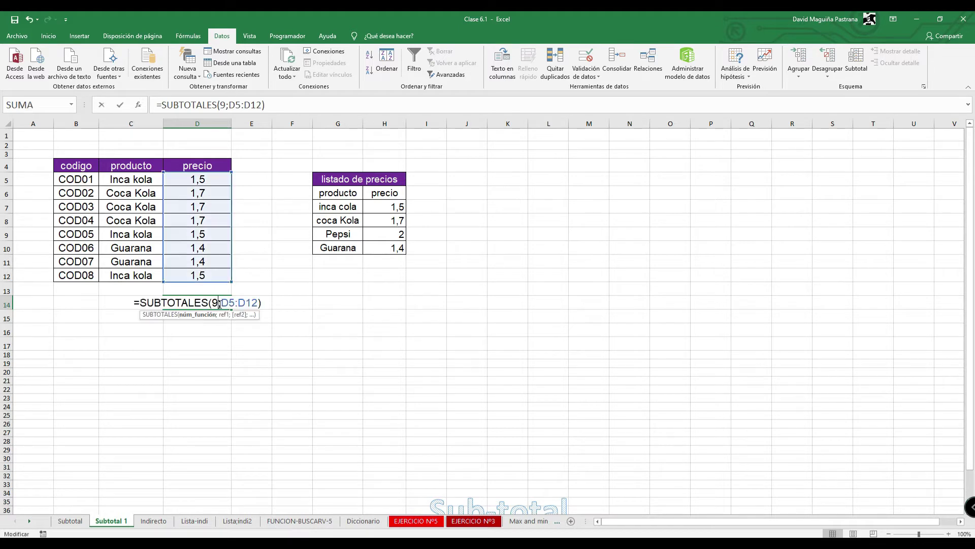
key(Escape)
Try AutoSum on the prices in D5:D12 and clear its result from cell D13
click(196, 170)
drag(195, 177, 228, 274)
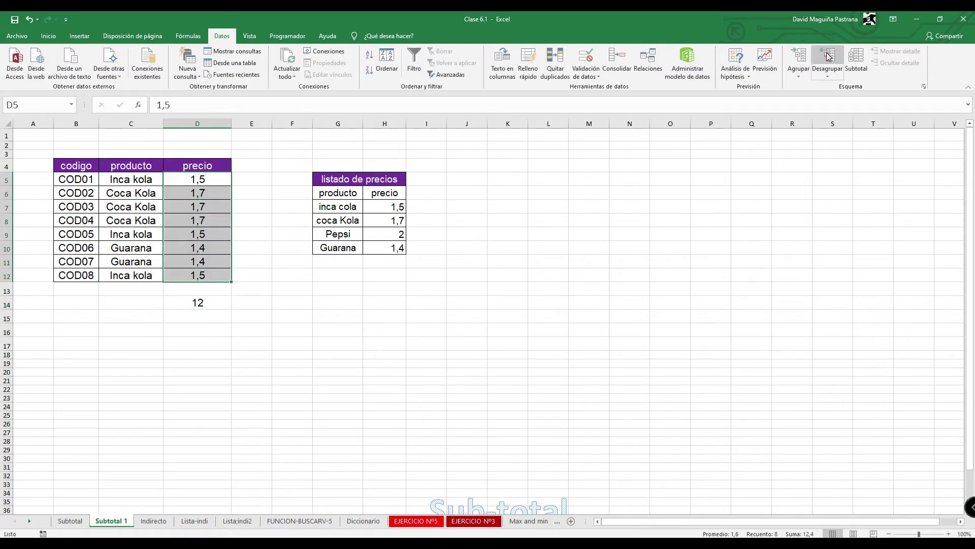
click(48, 35)
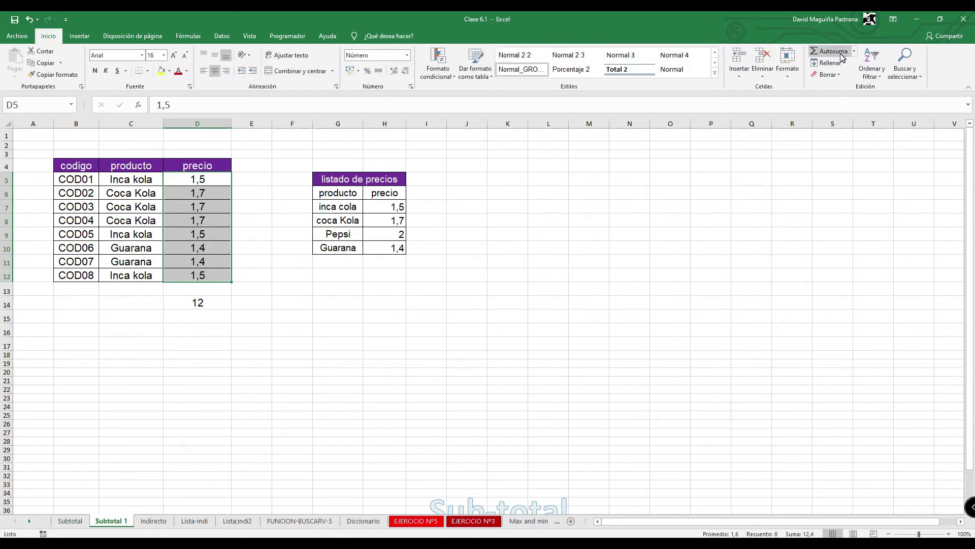
click(823, 51)
click(274, 328)
click(208, 294)
key(Delete)
click(258, 318)
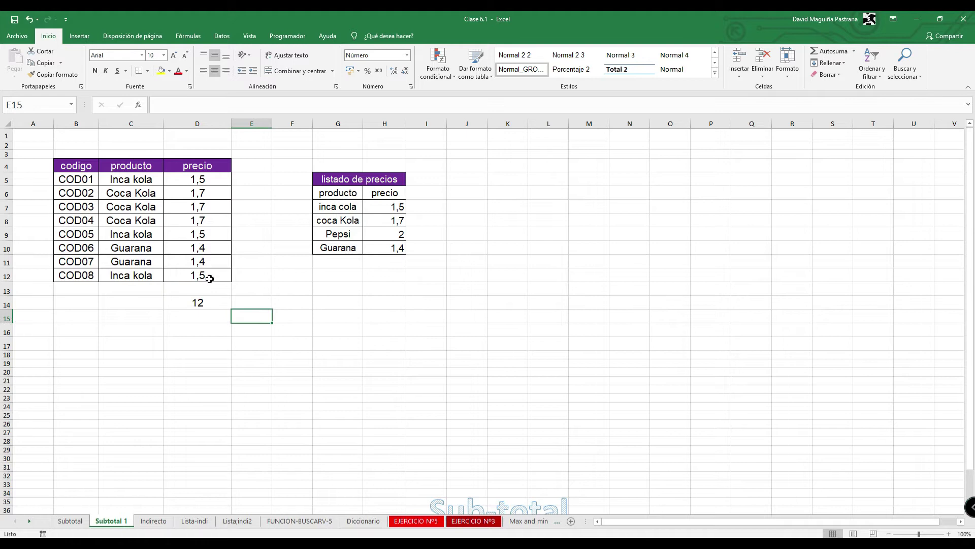
Change the function number of the SUBTOTALES formula in D14 to 2 to count the prices
click(206, 300)
double_click(216, 303)
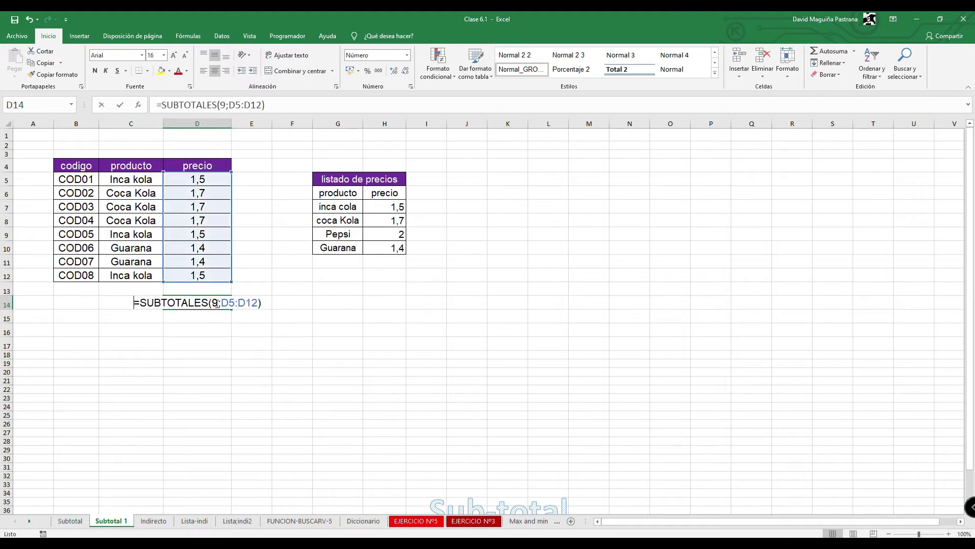
key(BackSpace)
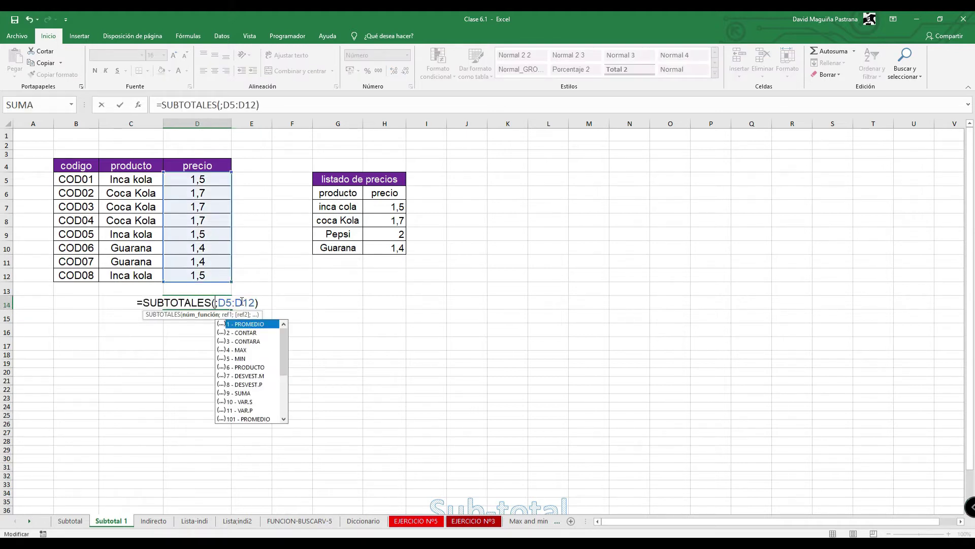
text(2)
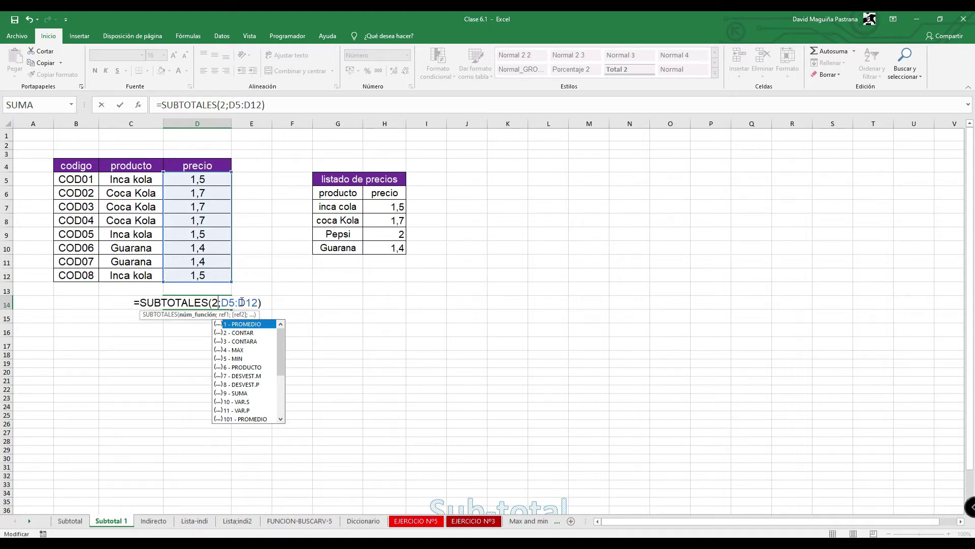
key(Return)
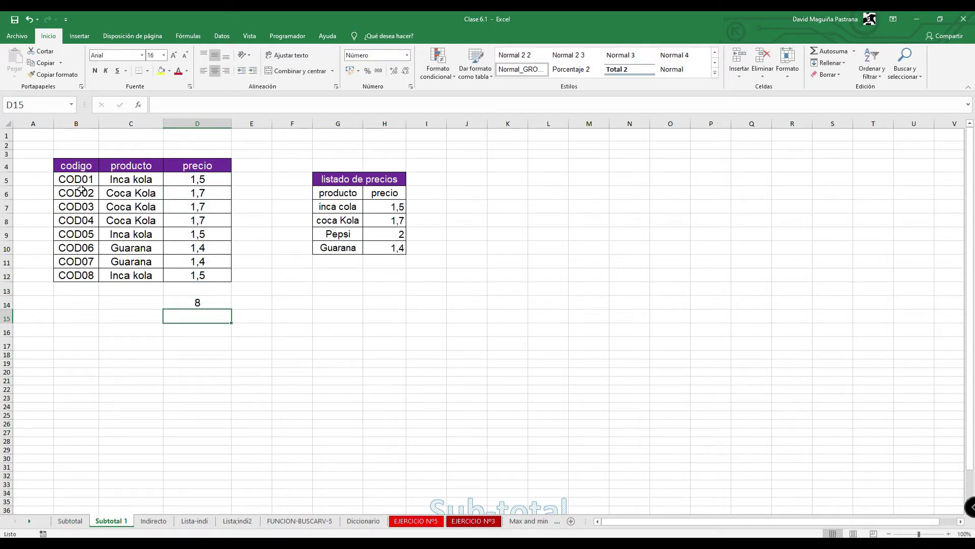
Number the product rows 1 to 8 in cells A5:A12 beside the codigo column
click(40, 180)
text(1)
double_click(44, 191)
text(2)
drag(35, 180, 56, 281)
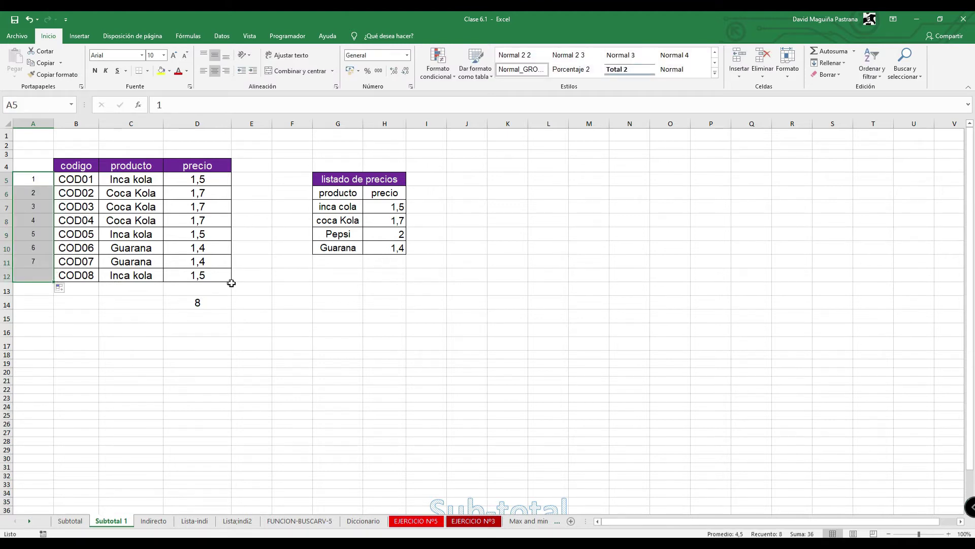
click(206, 305)
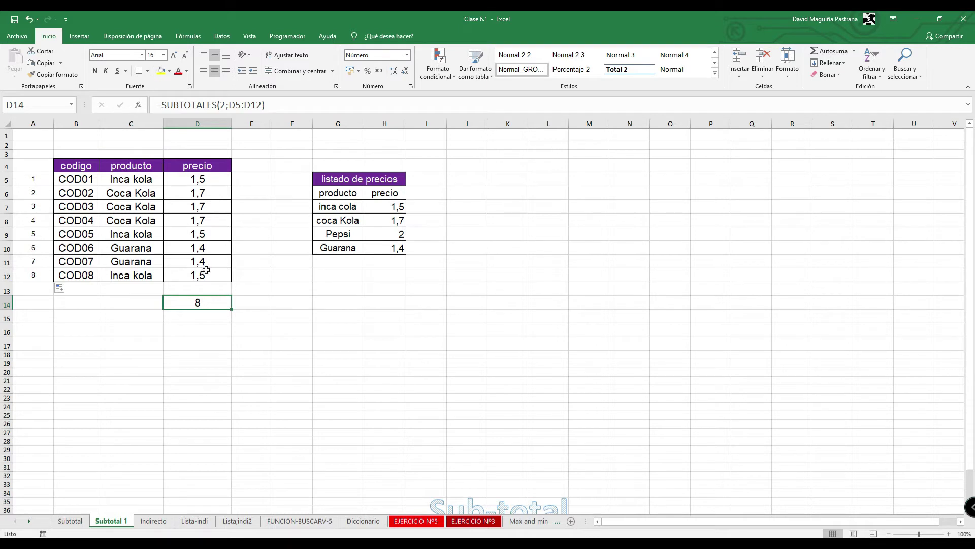
Move the Sub-total title up to the empty area below the listado de precios table
click(475, 496)
drag(474, 489, 343, 283)
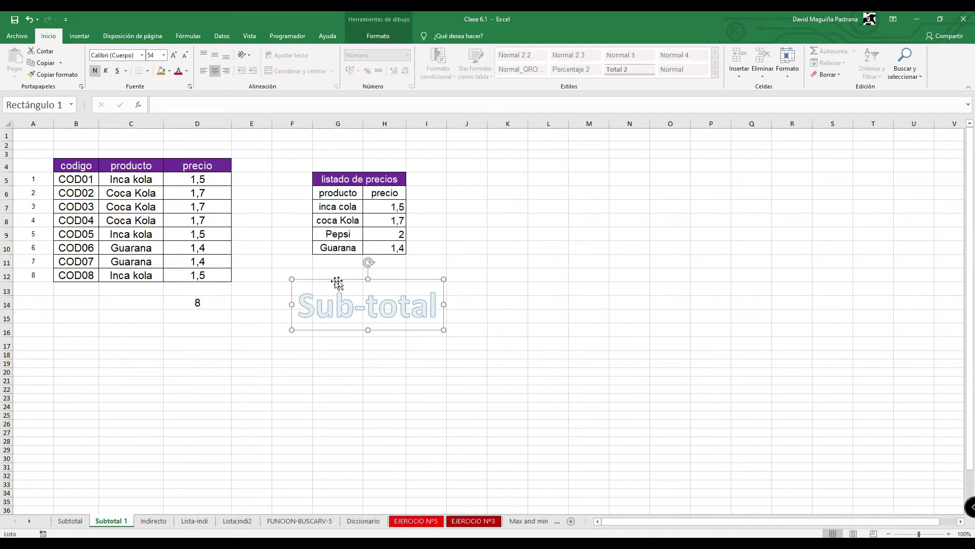
click(212, 390)
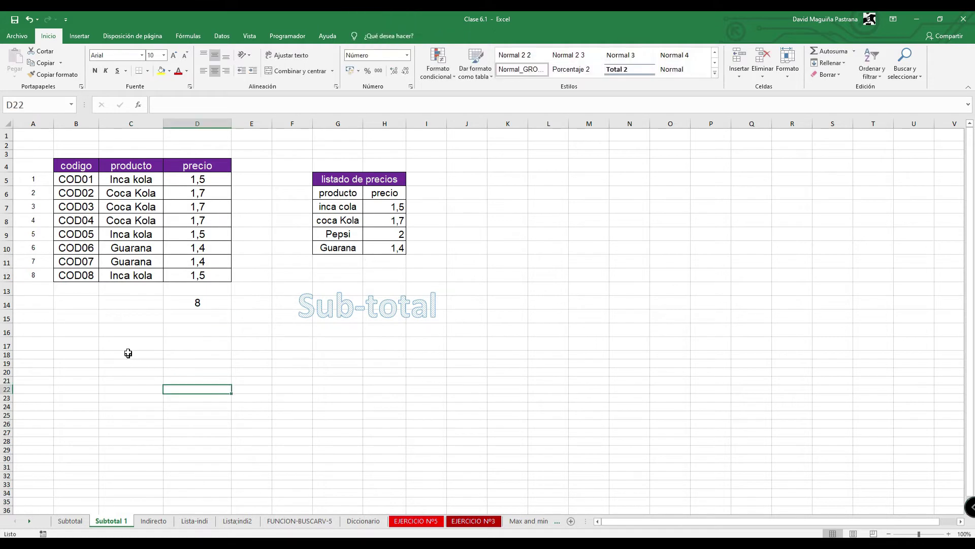
Review the function options of the SUBTOTALES formula in D14 and set its function number to 9 (SUMA)
double_click(186, 307)
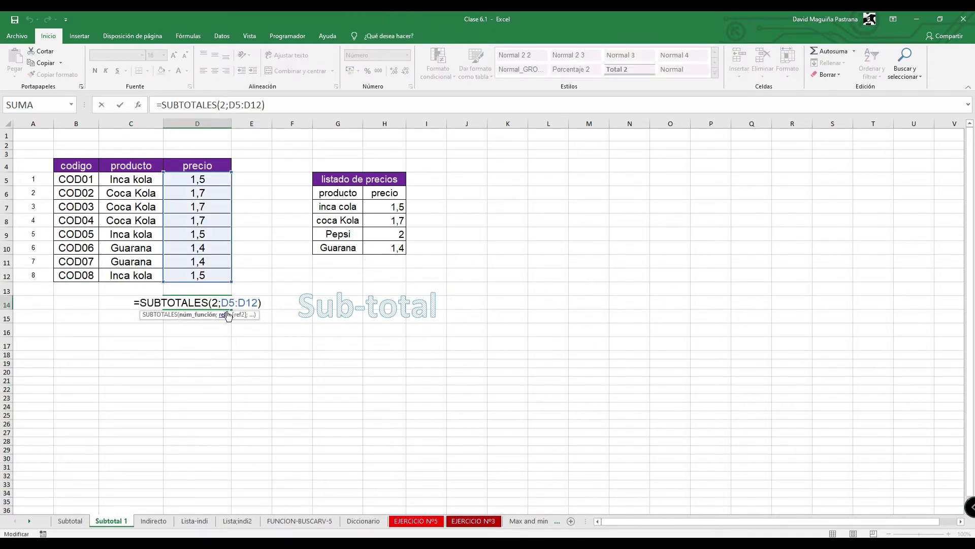
key(BackSpace)
text(`)
mouse_move(285, 340)
mouse_down()
mouse_move(286, 404)
mouse_move(284, 343)
mouse_up()
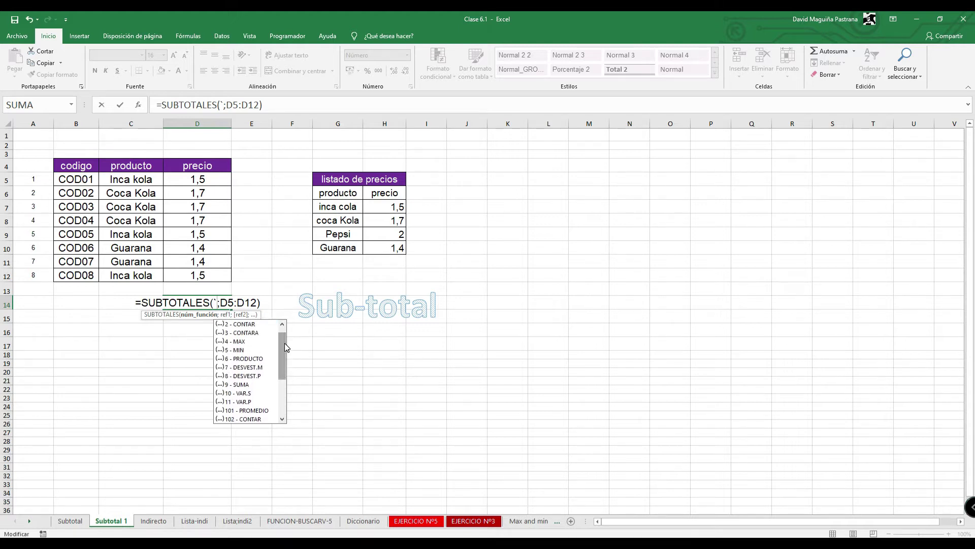
key(BackSpace)
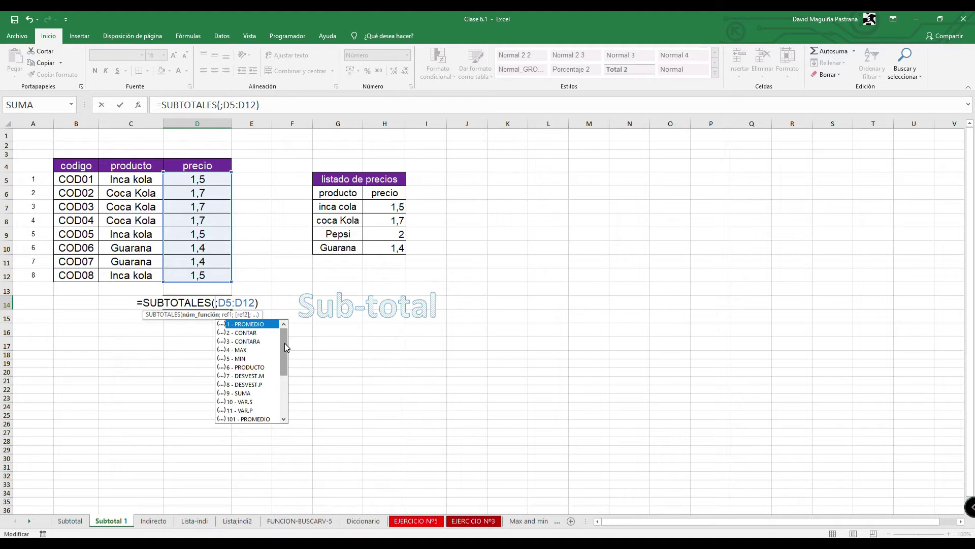
text(9)
key(Return)
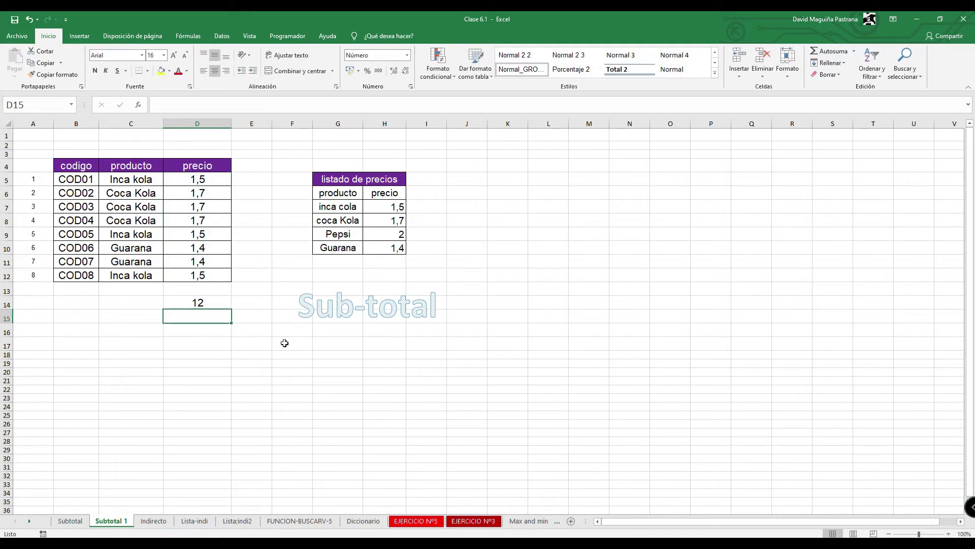
Clear the REFERENCIA and INDIRECTO cells C19:D19 on the Indirecto sheet
click(154, 521)
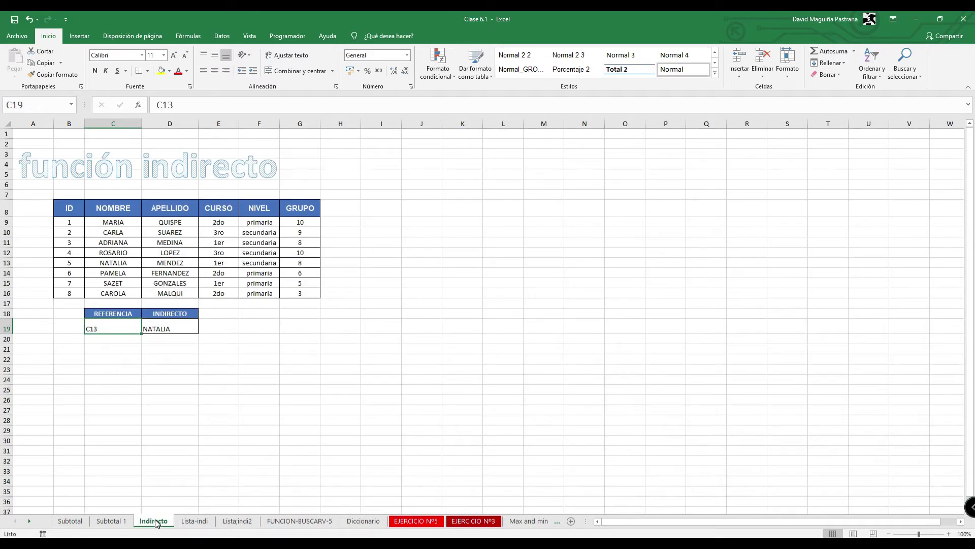
drag(122, 328, 167, 329)
key(Delete)
Enter d9 as the reference in cell C19 under REFERENCIA
click(123, 332)
drag(919, 533, 925, 534)
scroll(640, 387, down, 1)
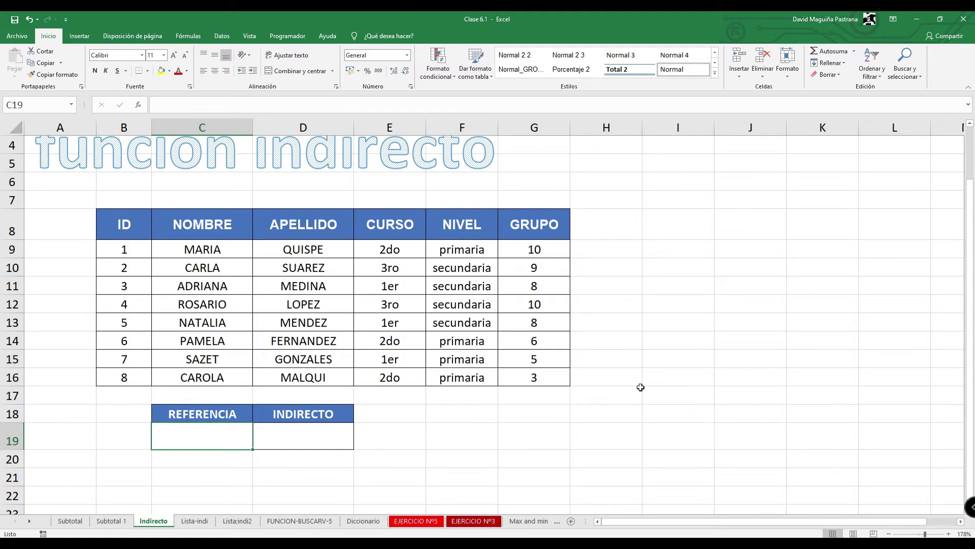
text(d9)
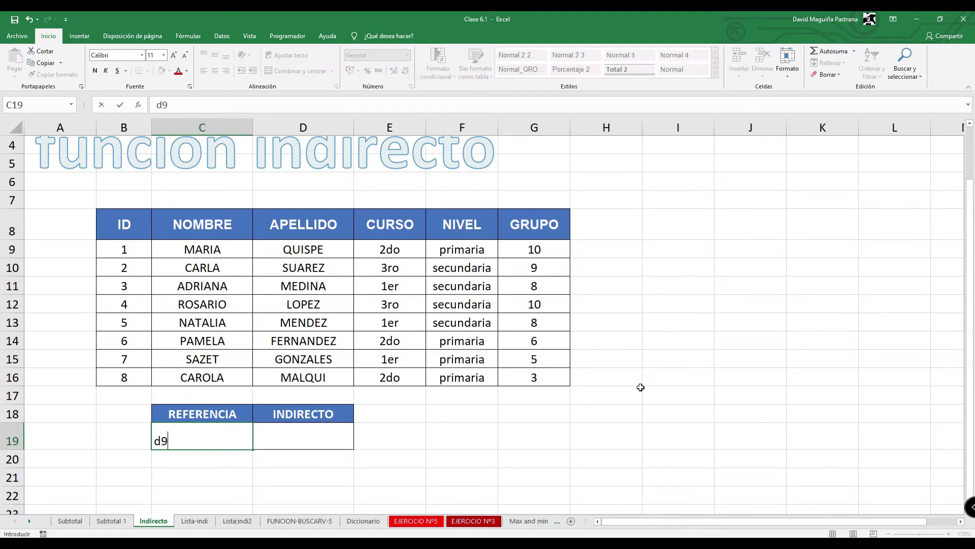
click(587, 489)
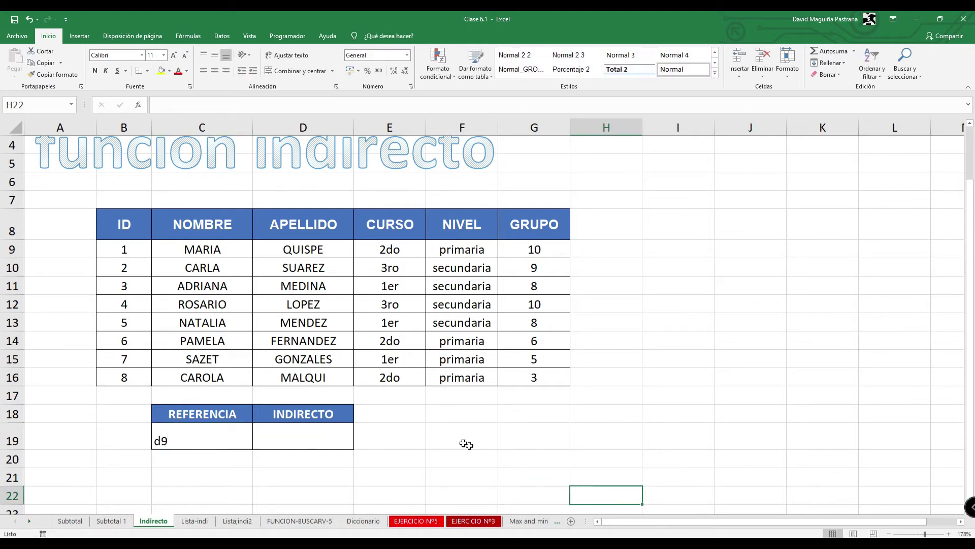
Enter =INDIRECTO(C19) in cell D19 under INDIRECTO
click(338, 440)
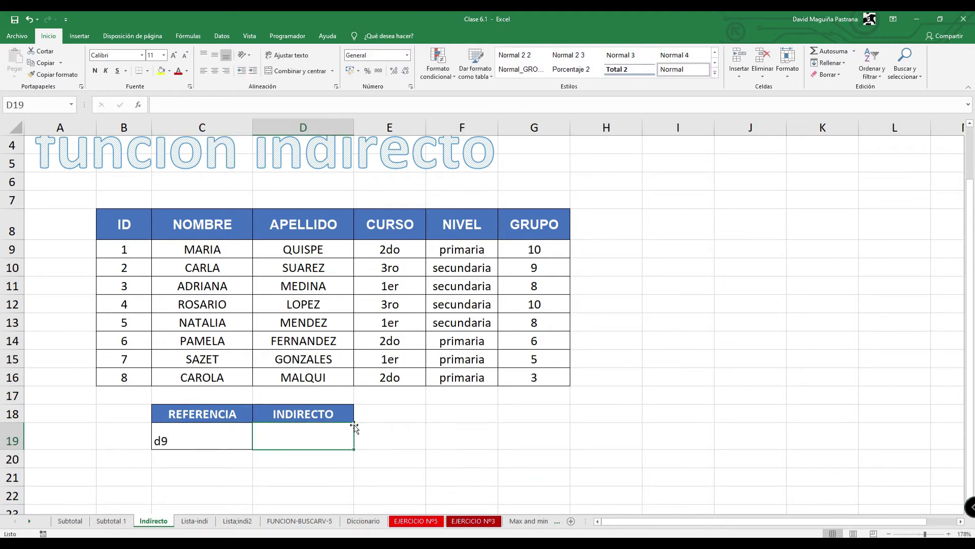
text(=indirecto*)
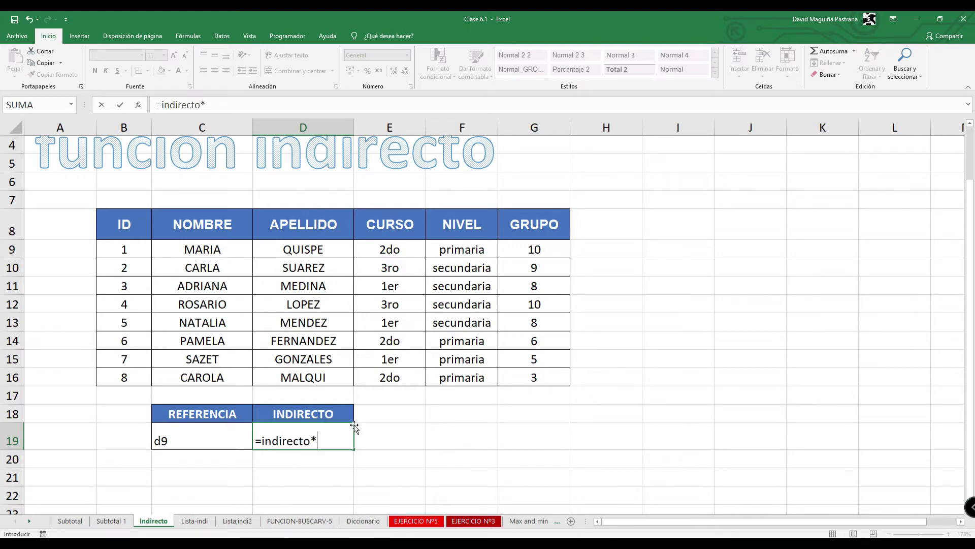
key(BackSpace)
text(()
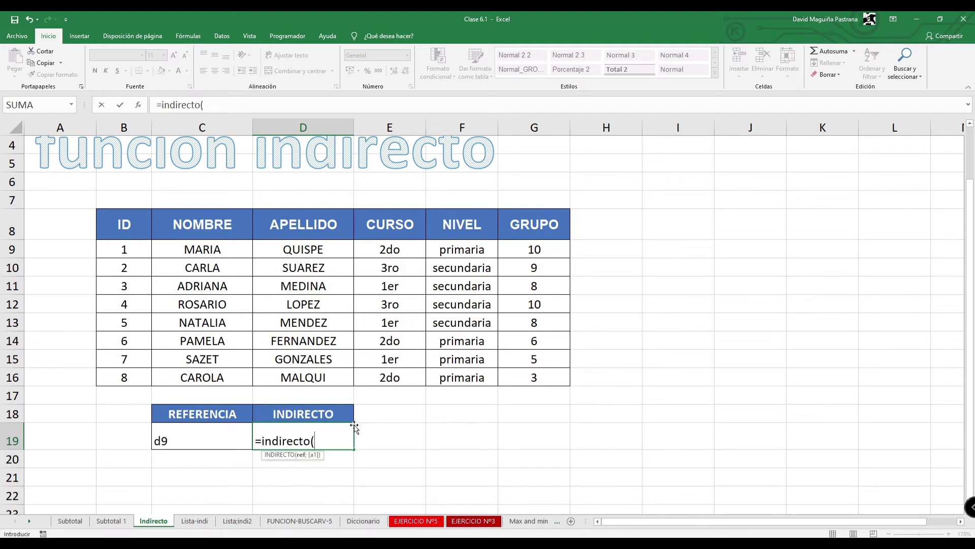
click(206, 440)
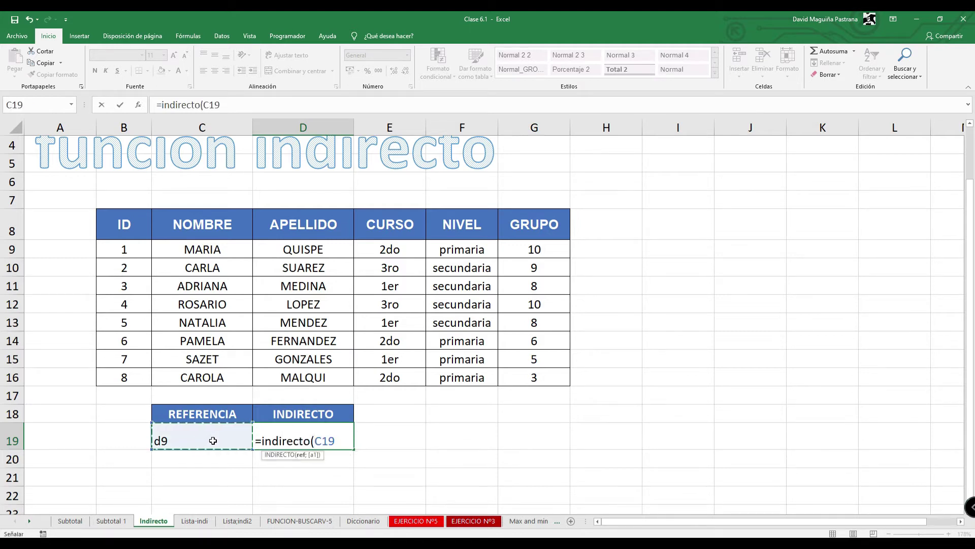
text())
key(Return)
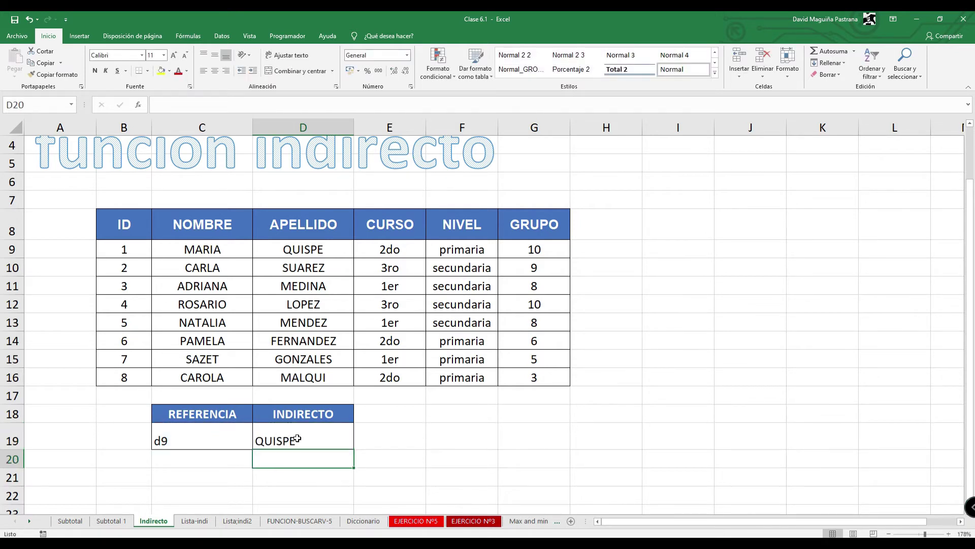
Examine the reference in C19, its source cell D9 and the INDIRECTO formula in D19
click(234, 445)
click(261, 445)
click(229, 446)
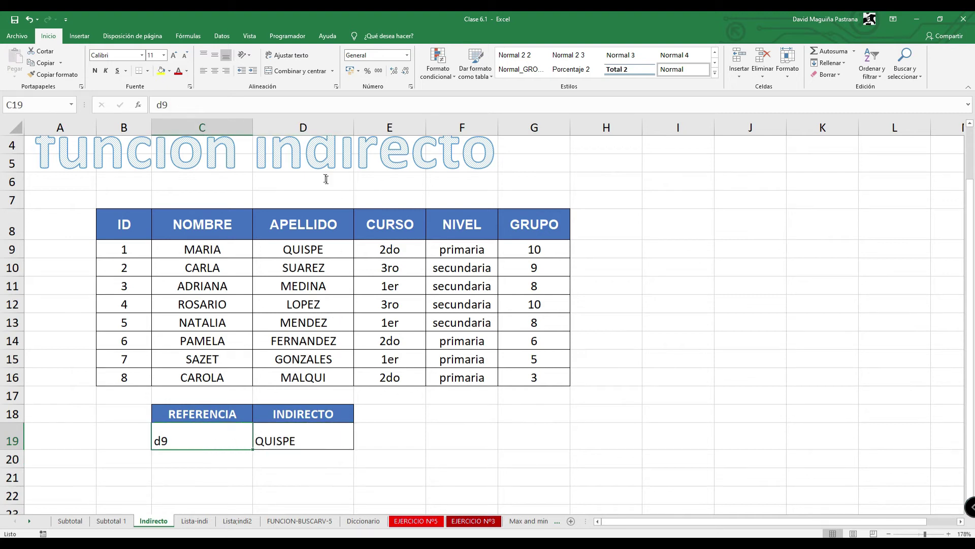
click(284, 440)
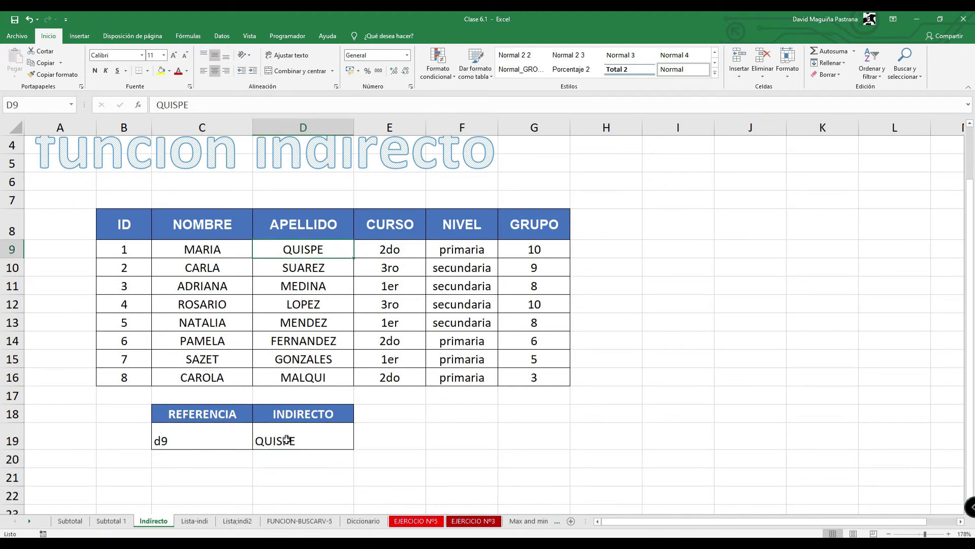
double_click(333, 440)
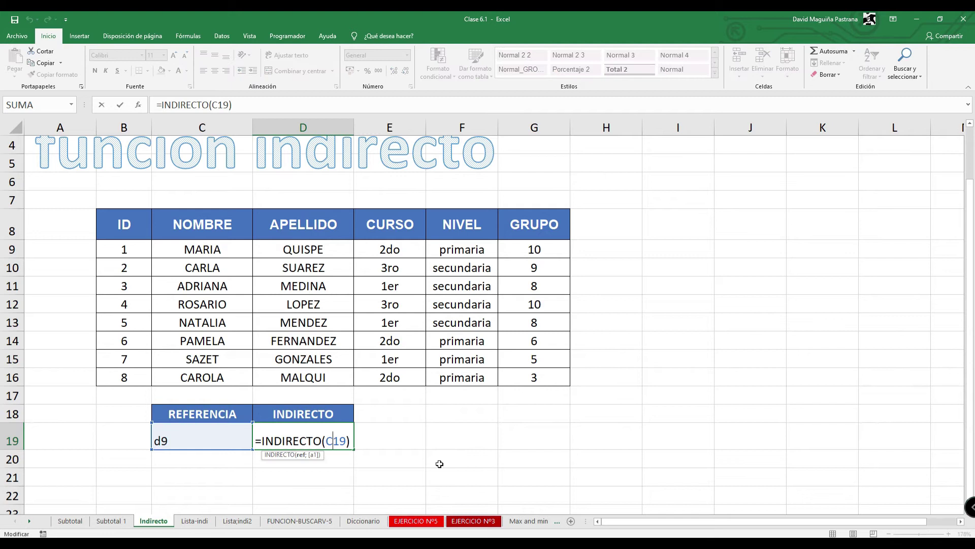
key(Return)
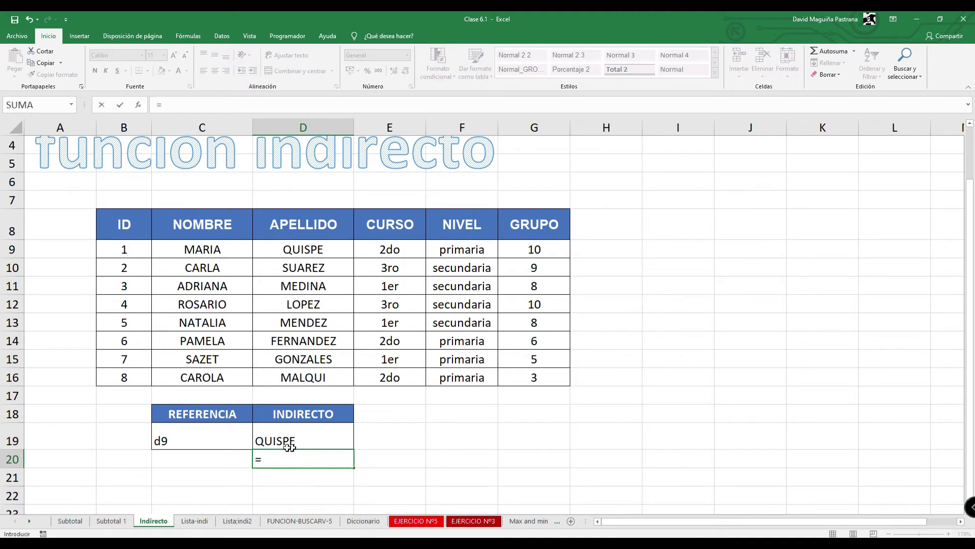
Enter =C19 in cell D20 and compare this direct reference with the INDIRECTO formula in D19
click(202, 434)
key(Return)
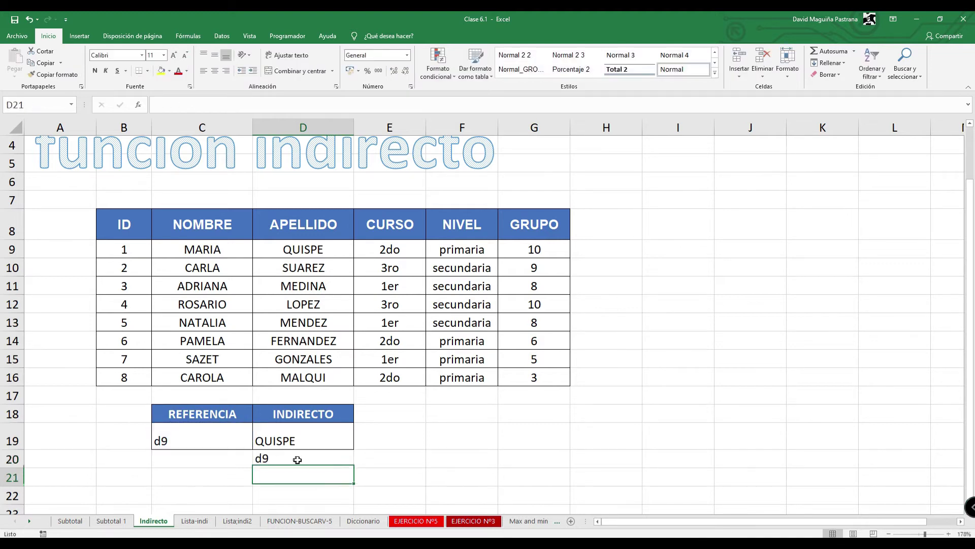
click(285, 459)
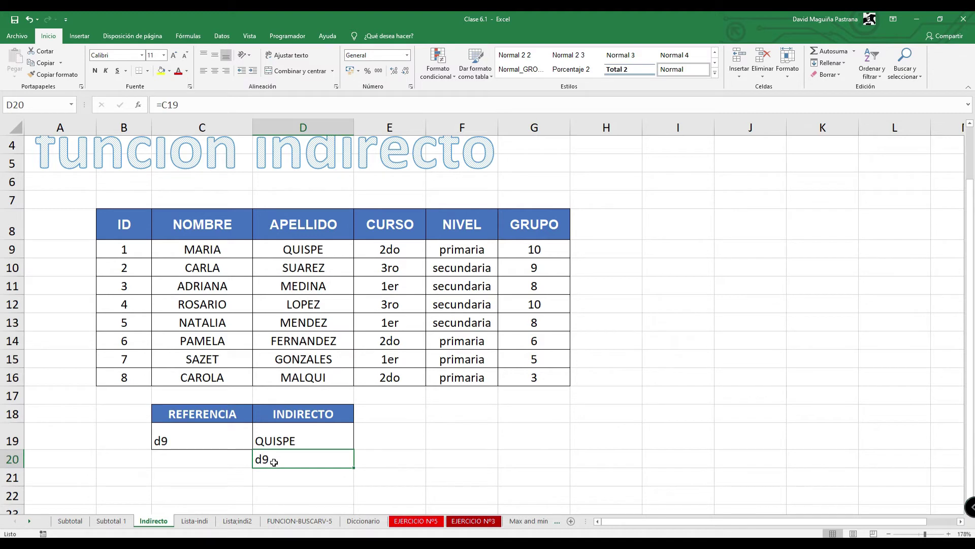
double_click(273, 462)
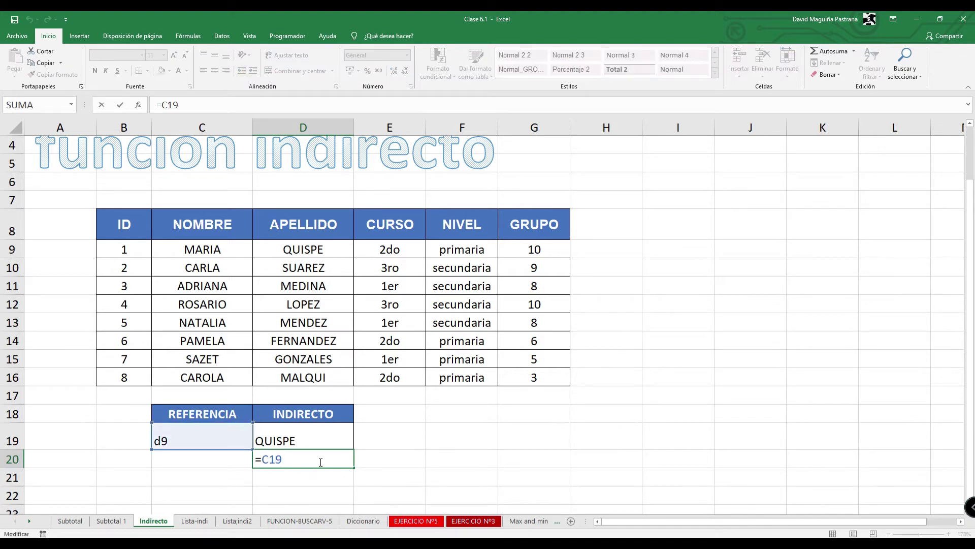
key(Return)
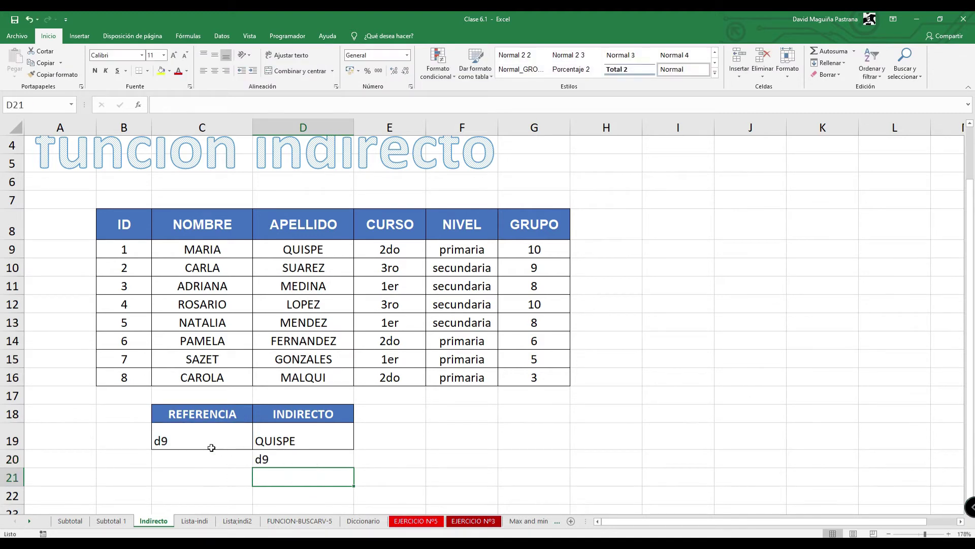
double_click(285, 439)
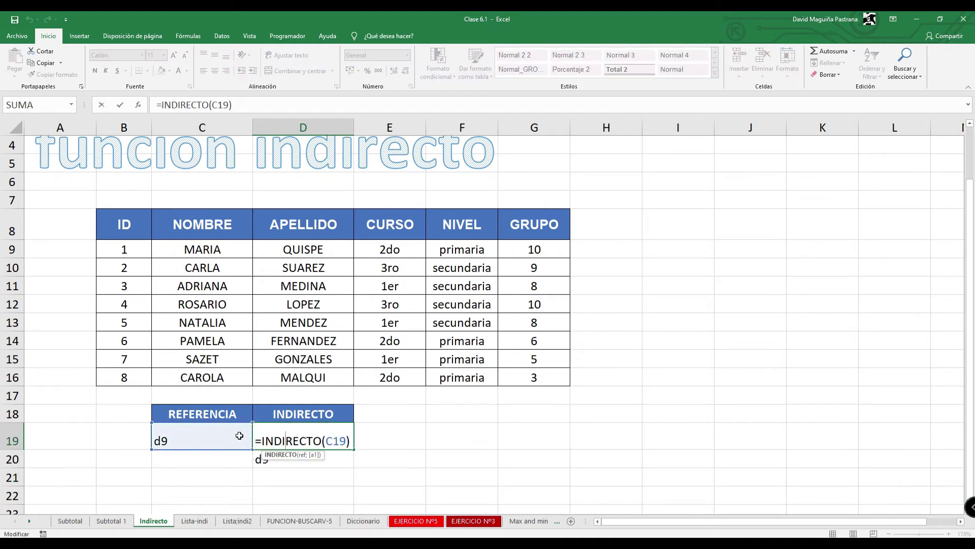
key(Return)
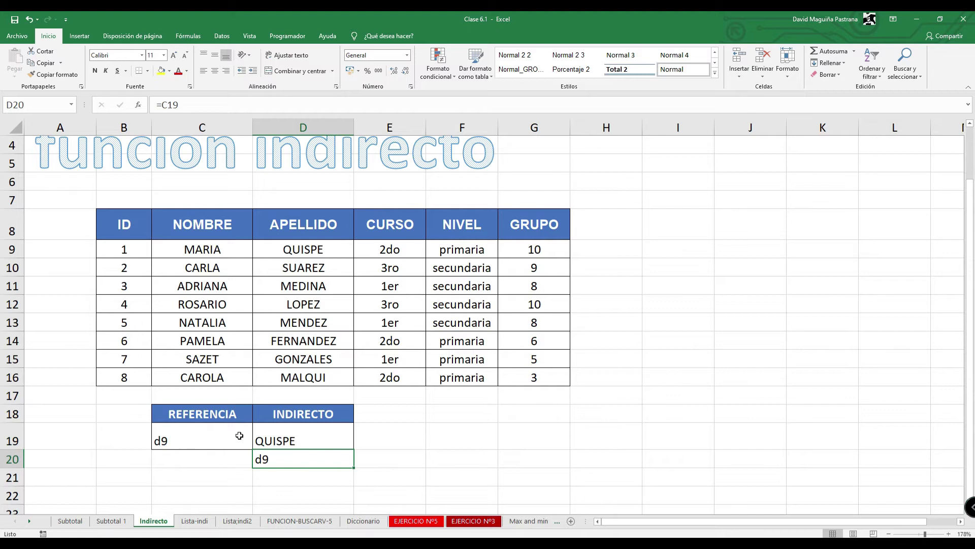
Switch to the Lista-indi sheet and enlarge its dependent-list tables together with the Tipo, Artículo and Modelo selection cells
click(195, 520)
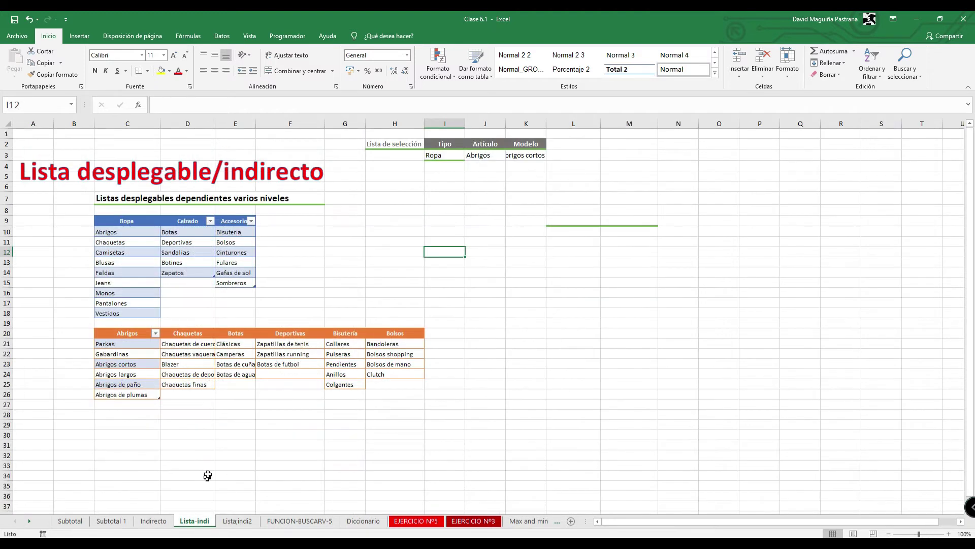
click(292, 257)
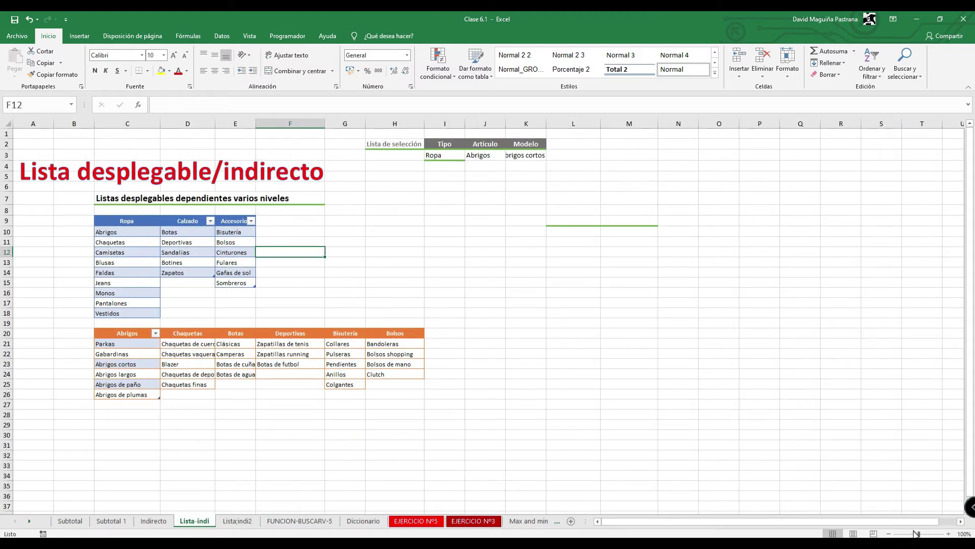
scroll(925, 536, up, 5)
drag(818, 521, 758, 523)
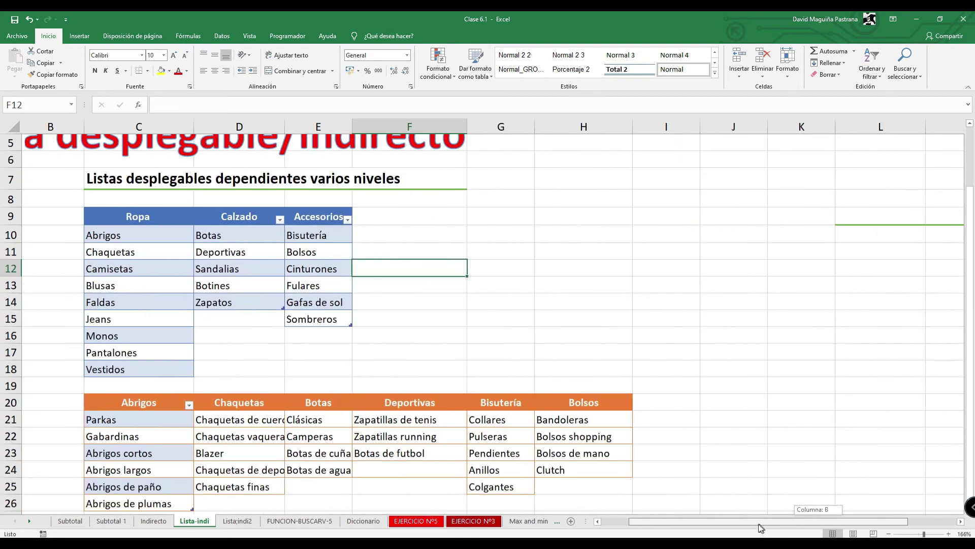
scroll(727, 505, up, 1)
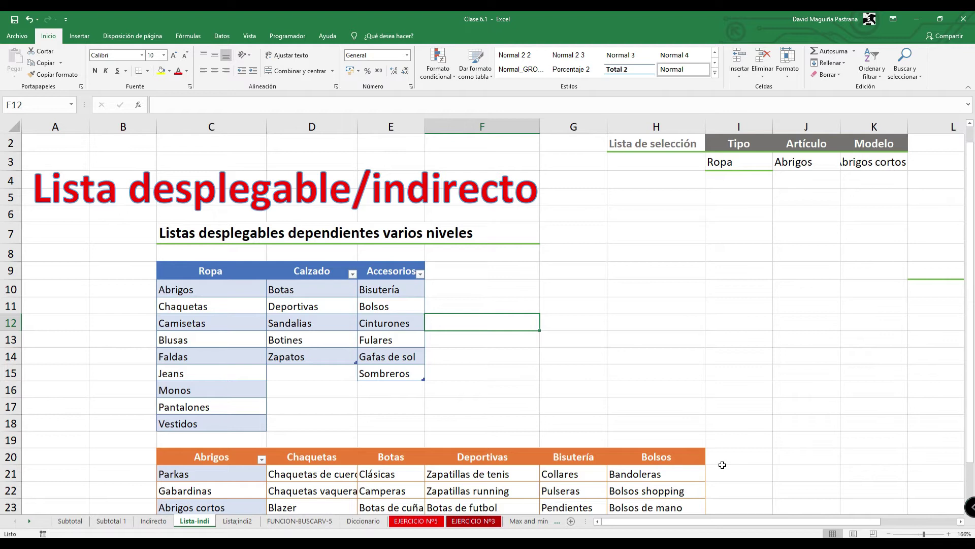
Examine the table names assigned to the Accesorios and Calzado lists
click(241, 307)
click(391, 304)
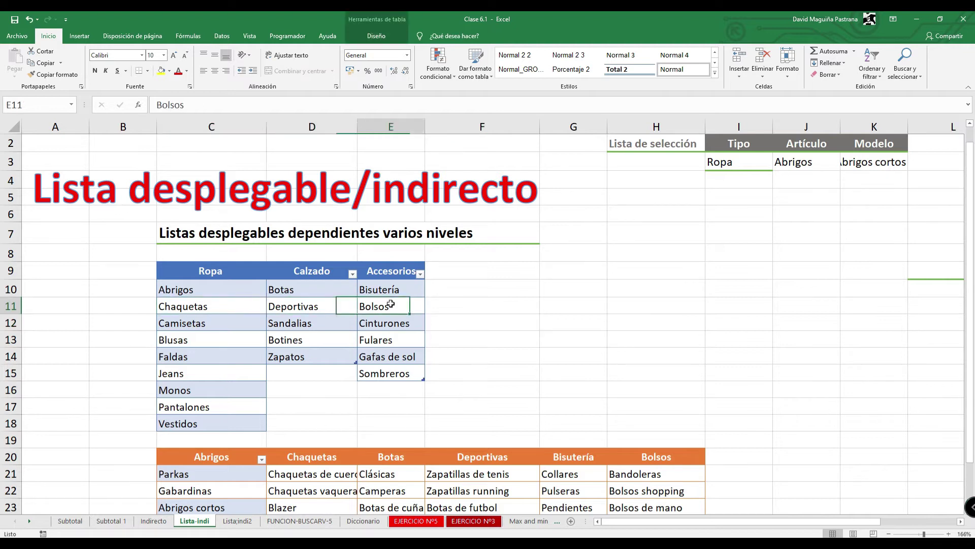
click(377, 36)
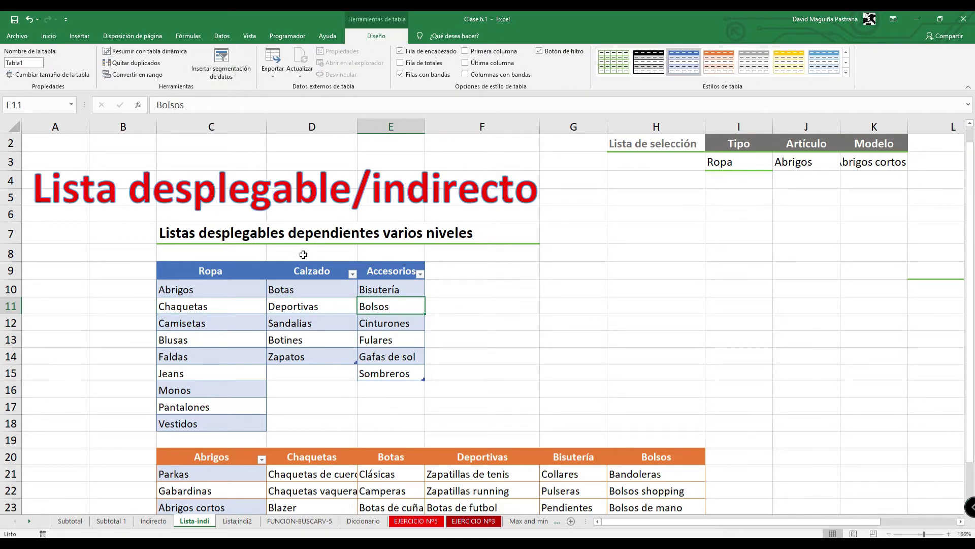
click(300, 292)
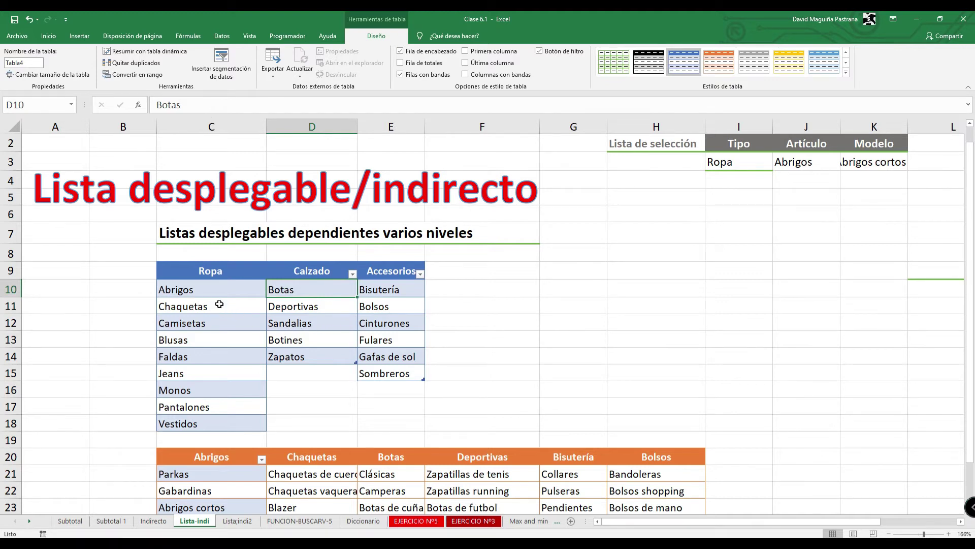
Convert the Ropa list in C9:C18 into a table with headers
drag(215, 290, 219, 424)
click(221, 356)
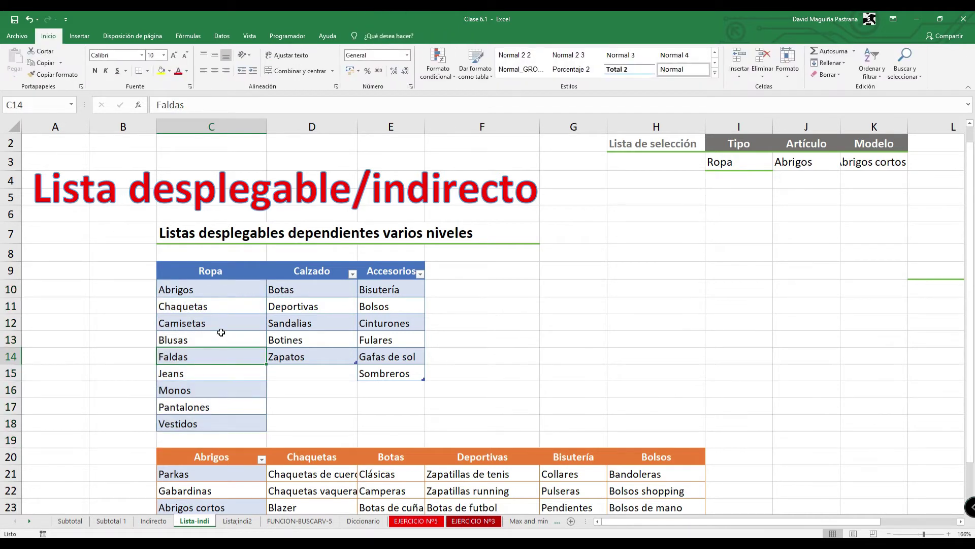
key(ctrl+t)
click(499, 254)
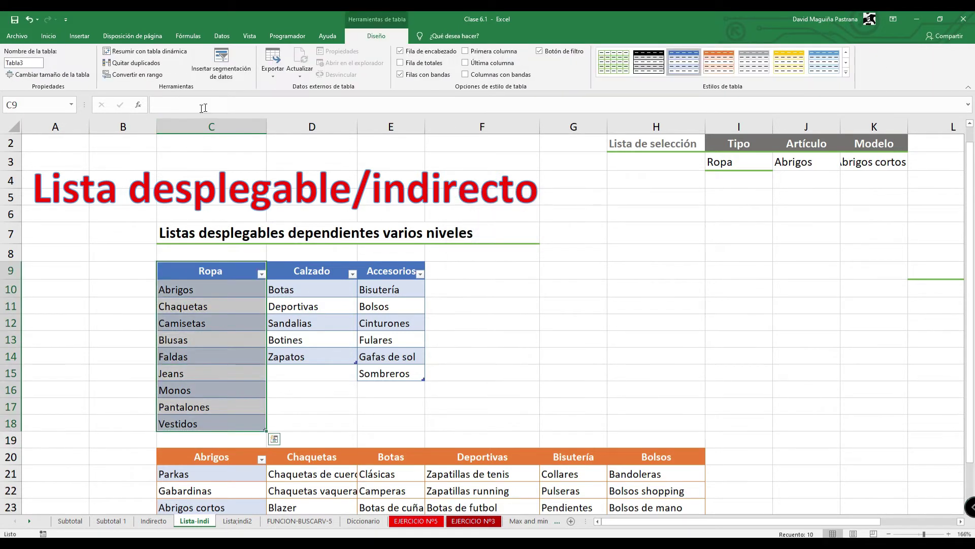
Try to name the new table over the Ropa list "ropa"
click(37, 64)
text(ropa)
key(Return)
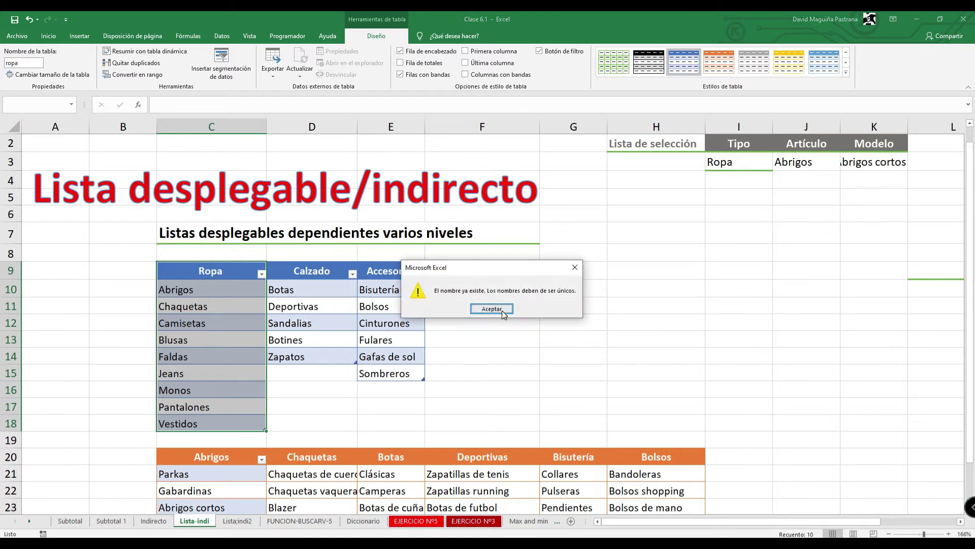
click(502, 309)
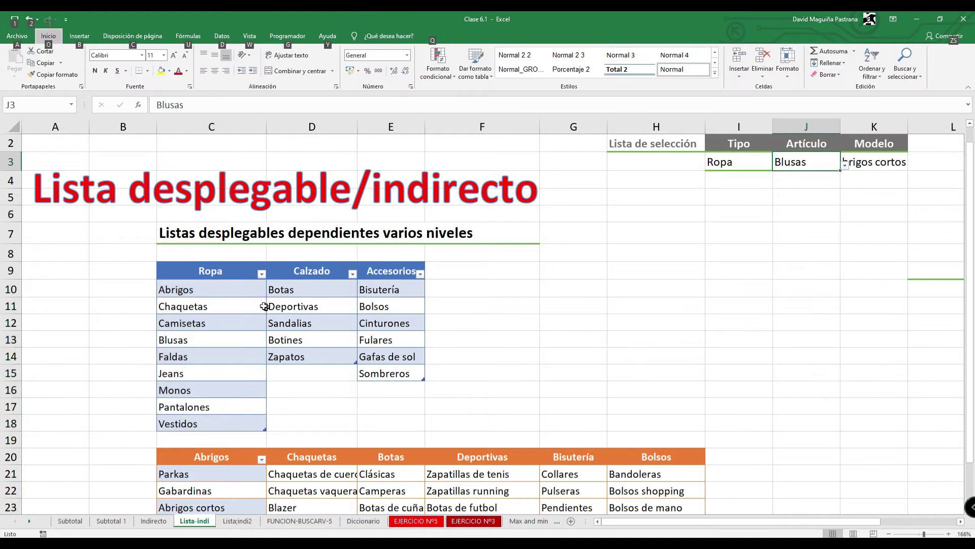
click(216, 335)
click(226, 324)
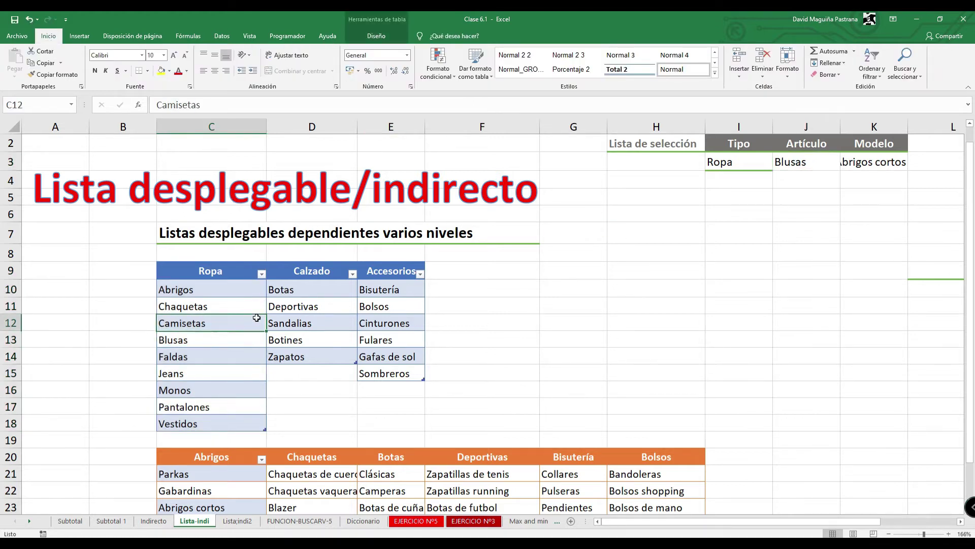
click(287, 315)
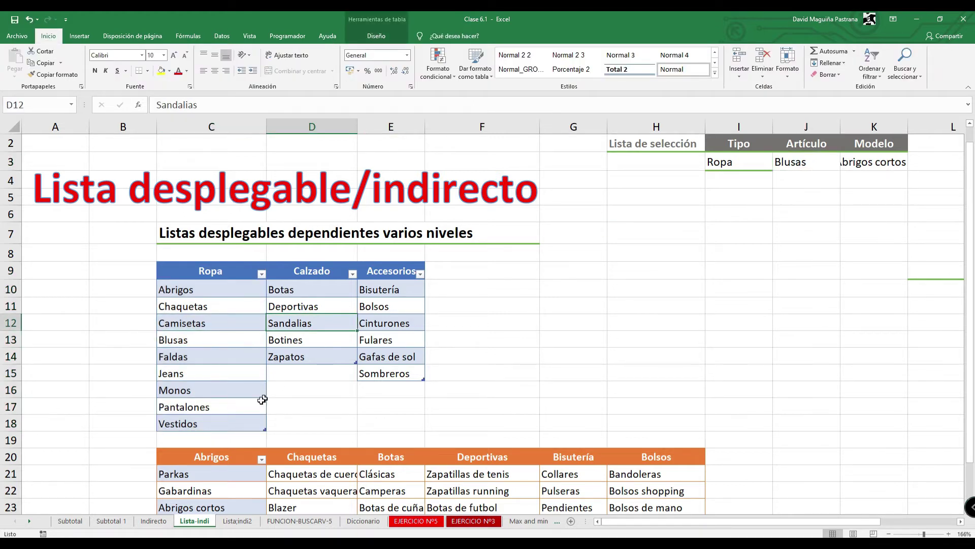
click(378, 338)
click(326, 315)
scroll(322, 332, down, 2)
drag(314, 348, 333, 430)
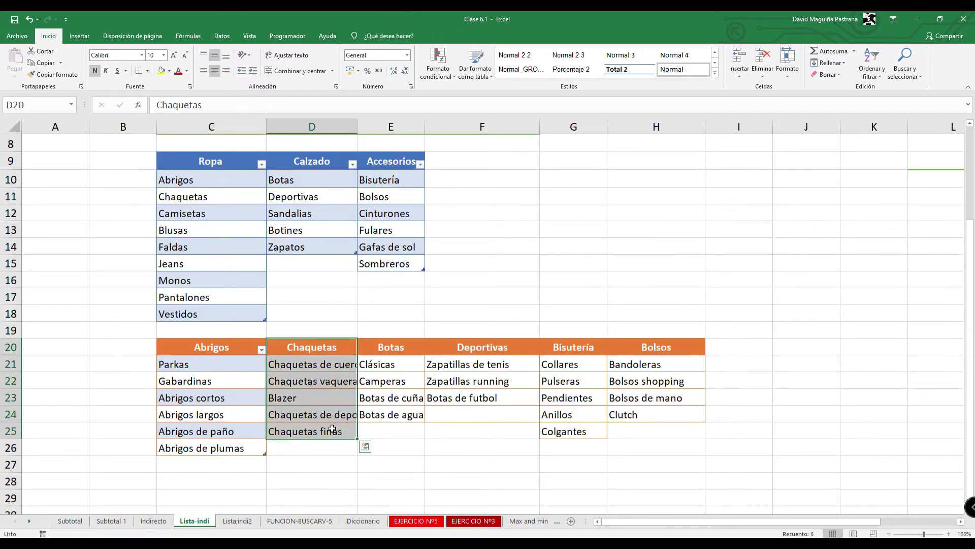
click(307, 384)
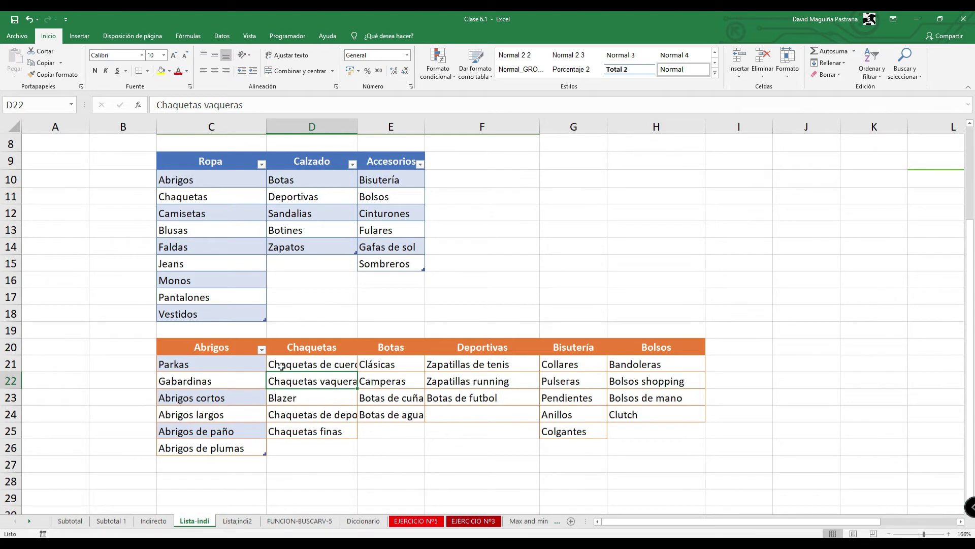
key(ctrl+t)
click(540, 255)
Convert the Chaquetas list in D20:D25 into a table with headers and name the table after that heading
drag(335, 349, 340, 431)
key(ctrl+t)
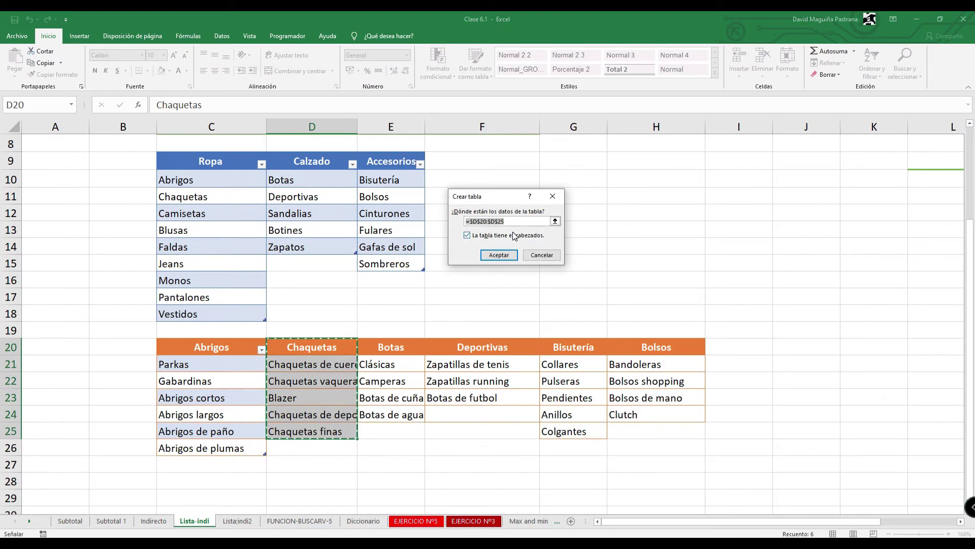
click(499, 255)
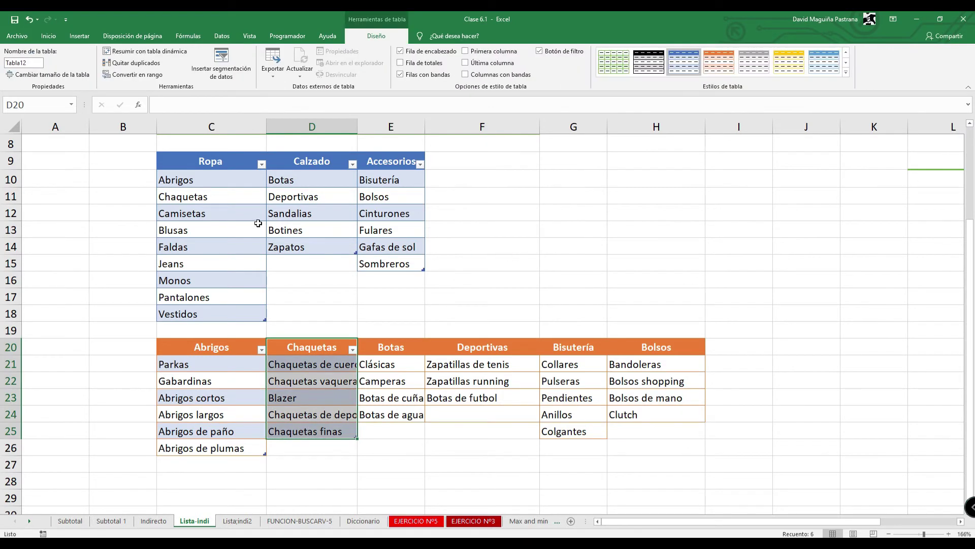
click(21, 62)
text(ch)
key(Return)
Convert the Botas list in E20:E24 into a table with headers and name it botas
drag(414, 351, 420, 414)
key(ctrl+t)
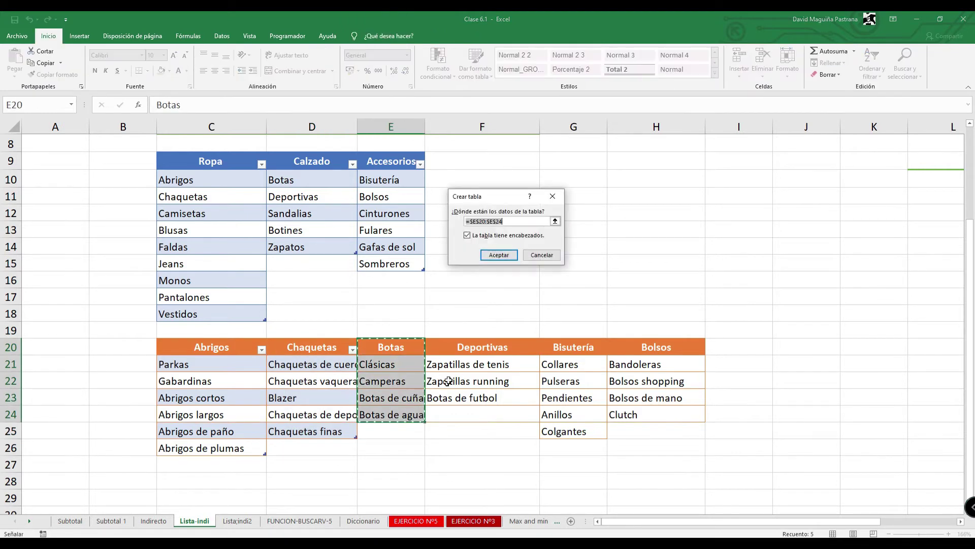
click(498, 255)
click(28, 60)
text(botas)
key(Return)
Convert the Deportivas list in F20:F23 into a table with headers and name the table after that heading
drag(464, 340, 460, 398)
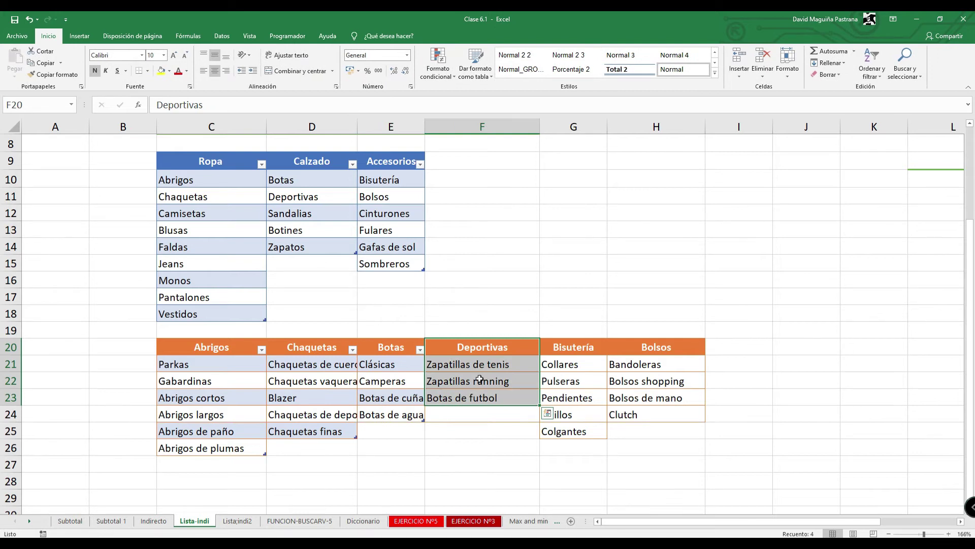
key(ctrl+t)
click(498, 255)
click(20, 62)
text(deport)
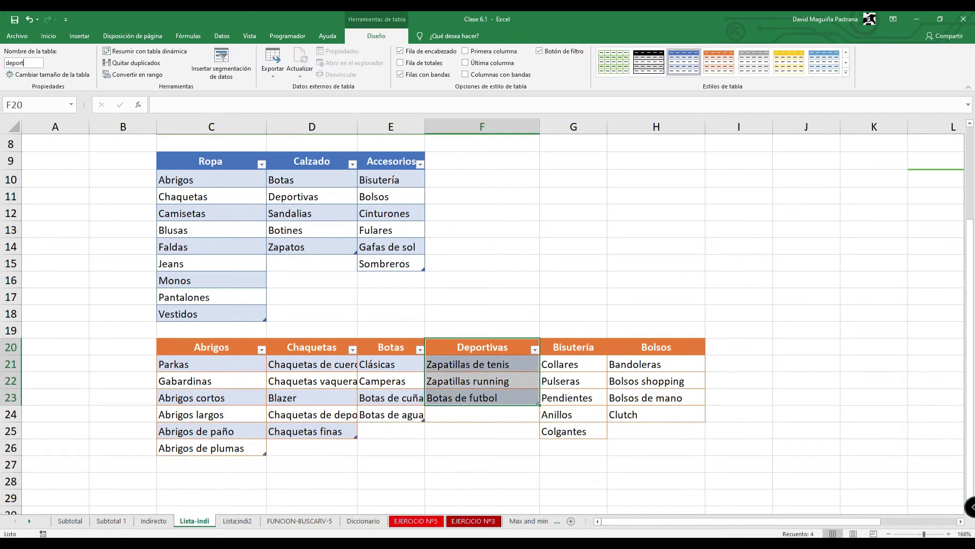
key(Return)
Convert the Bisutería list in G20:G25 into a table with headers and name it bisuteria
drag(574, 347, 579, 432)
key(ctrl+t)
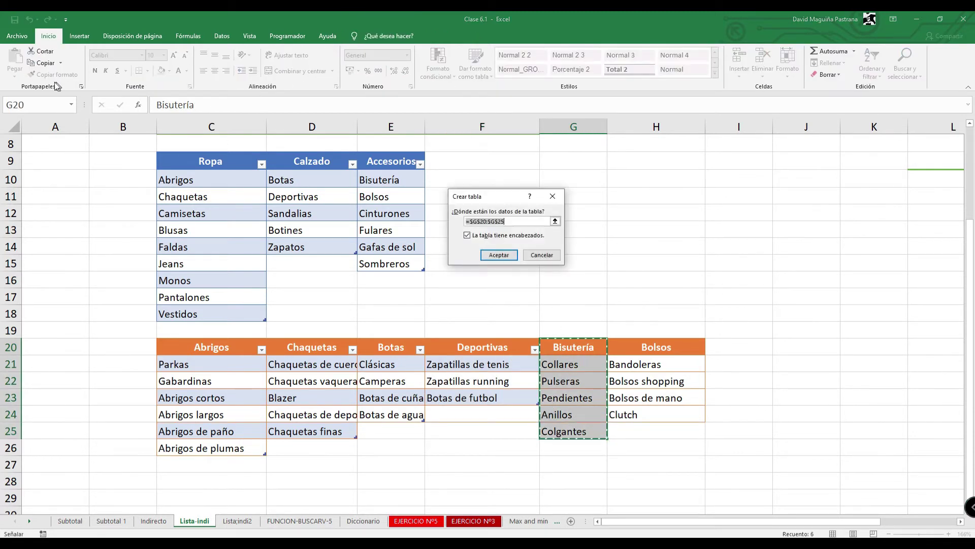
click(503, 256)
click(34, 63)
text(bisuteria)
key(Return)
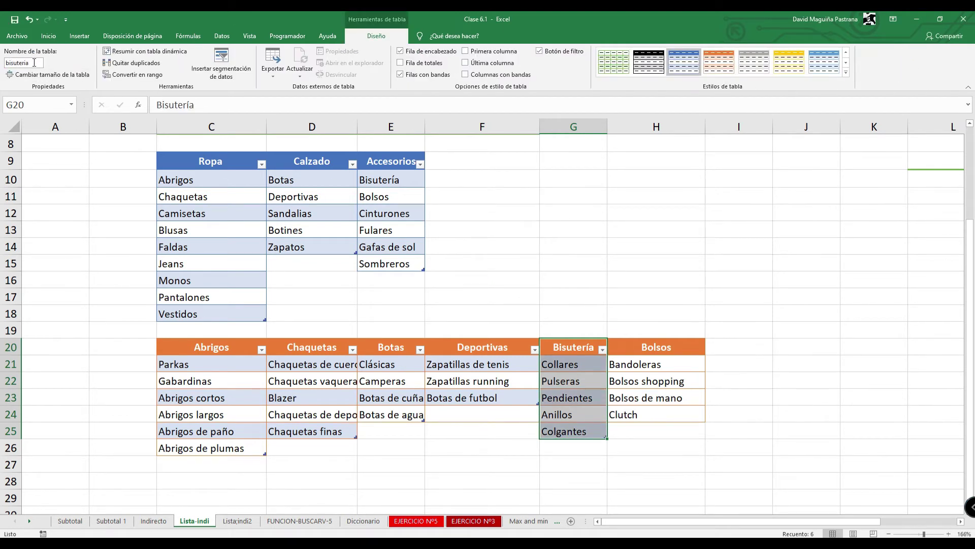
Convert the Bolsos list in H20:H24 into a table with headers and name the table after that heading
drag(660, 349, 664, 411)
key(ctrl+t)
click(468, 222)
click(498, 255)
click(24, 63)
text(b)
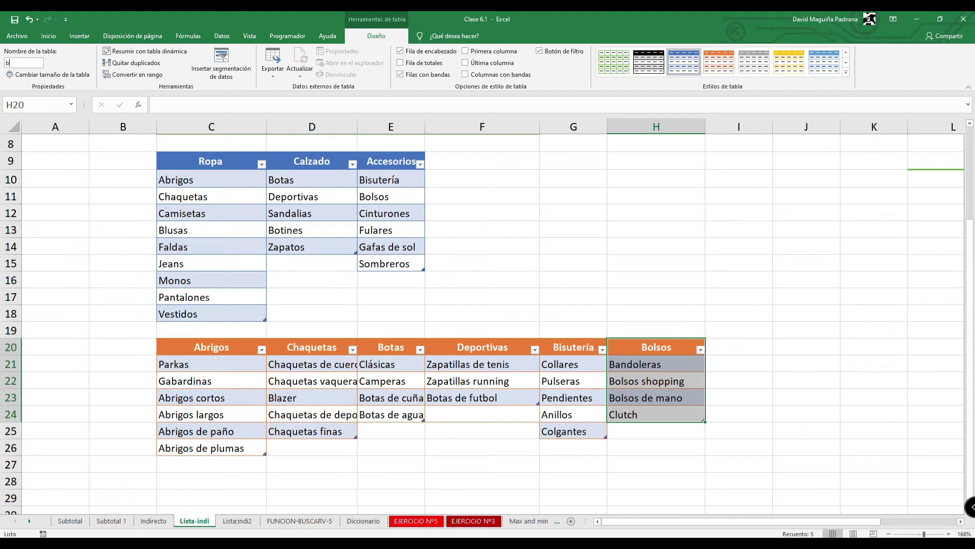
key(Return)
click(696, 430)
key(Down)
key(Down)
Copy the Lista de selección, Tipo, Artículo and Modelo headings from H2:K2 and paste them starting at G11
scroll(580, 394, up, 2)
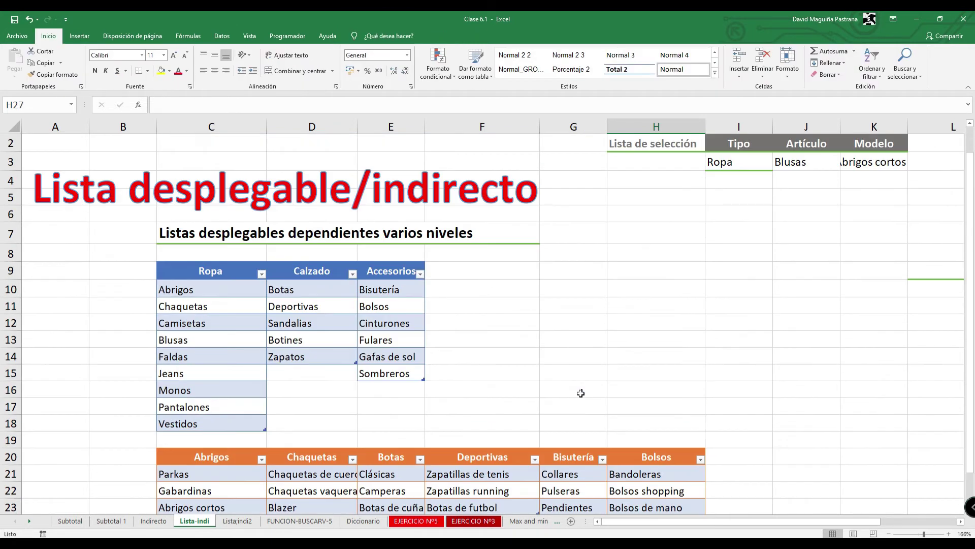
click(588, 283)
drag(661, 145, 857, 146)
key(ctrl+c)
click(520, 305)
click(561, 304)
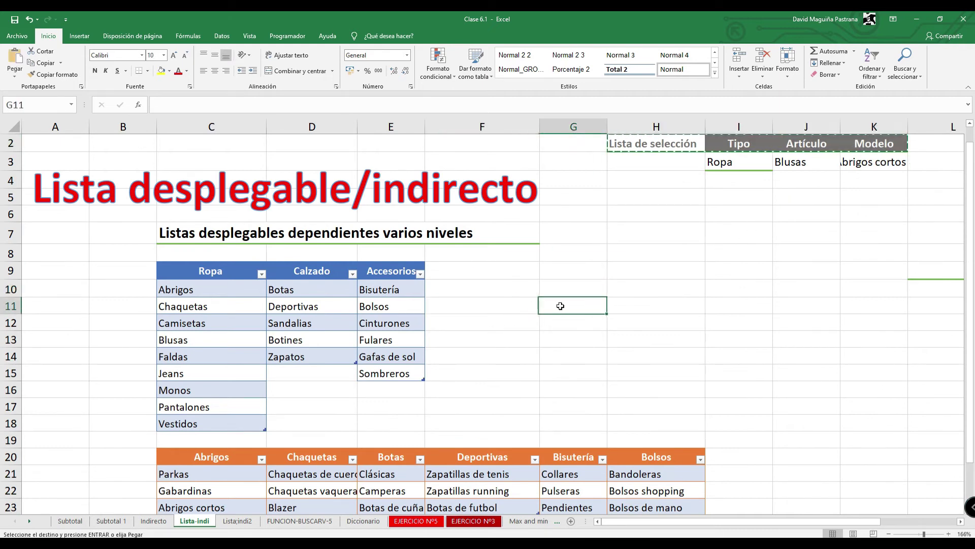
key(ctrl+v)
click(620, 338)
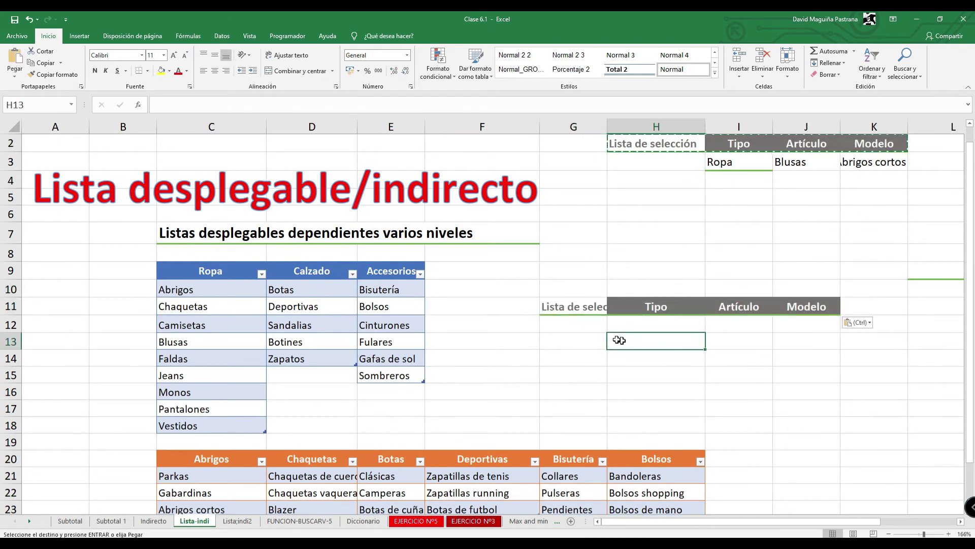
click(562, 344)
key(Down)
key(Down)
Wrap the Lista de selección text in cell G11
click(582, 310)
click(412, 150)
double_click(590, 232)
click(587, 293)
click(584, 306)
click(277, 56)
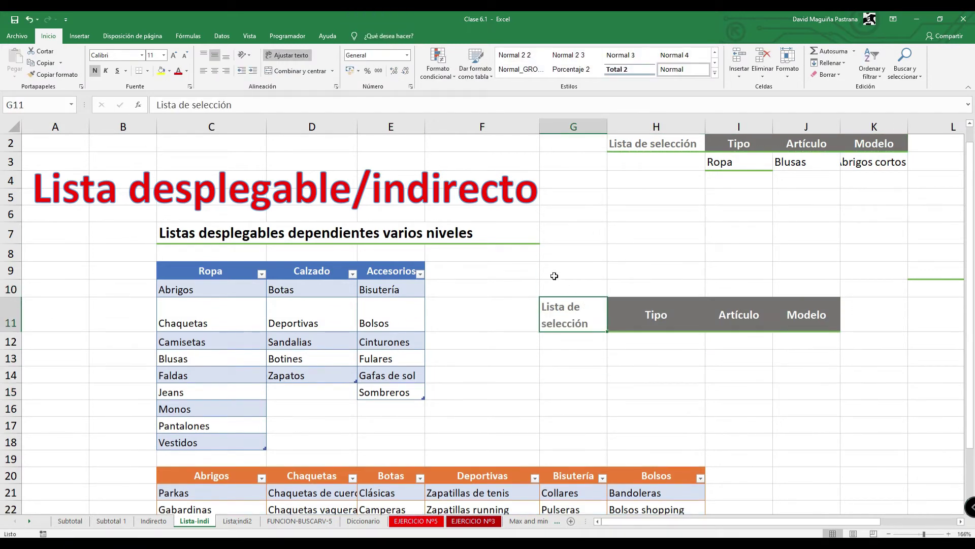
Apply all borders to the selection block G11:J12
click(692, 361)
scroll(693, 361, down, 1)
drag(570, 266, 811, 288)
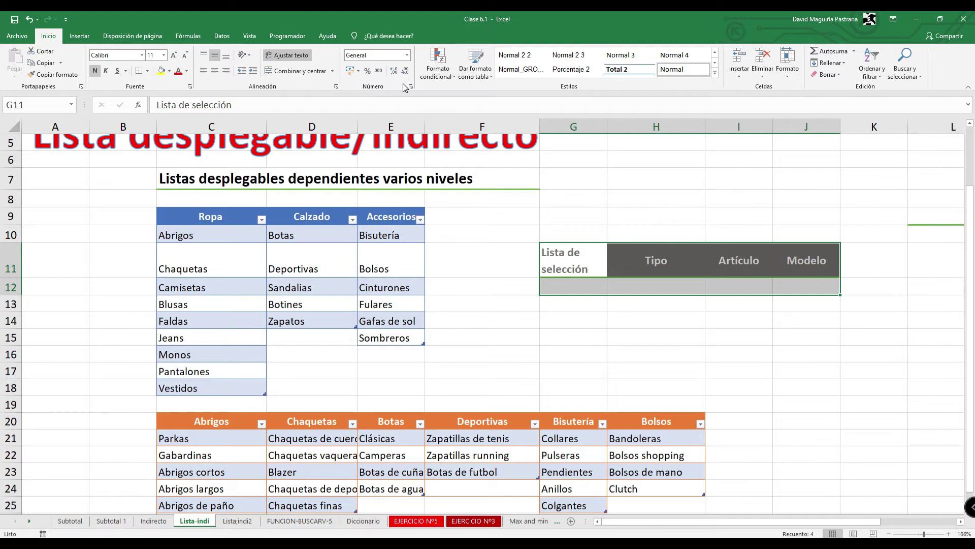
click(147, 71)
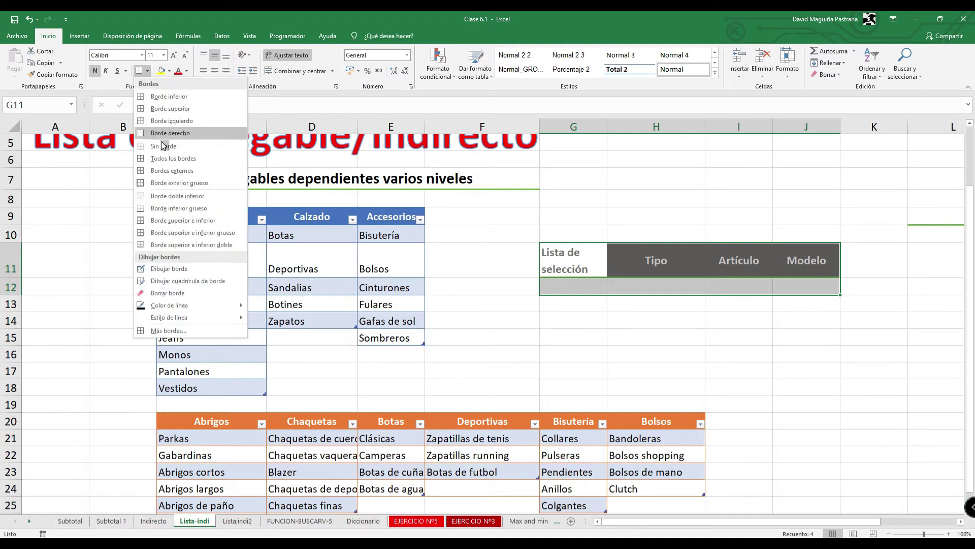
click(171, 159)
click(642, 354)
scroll(642, 330, down, 1)
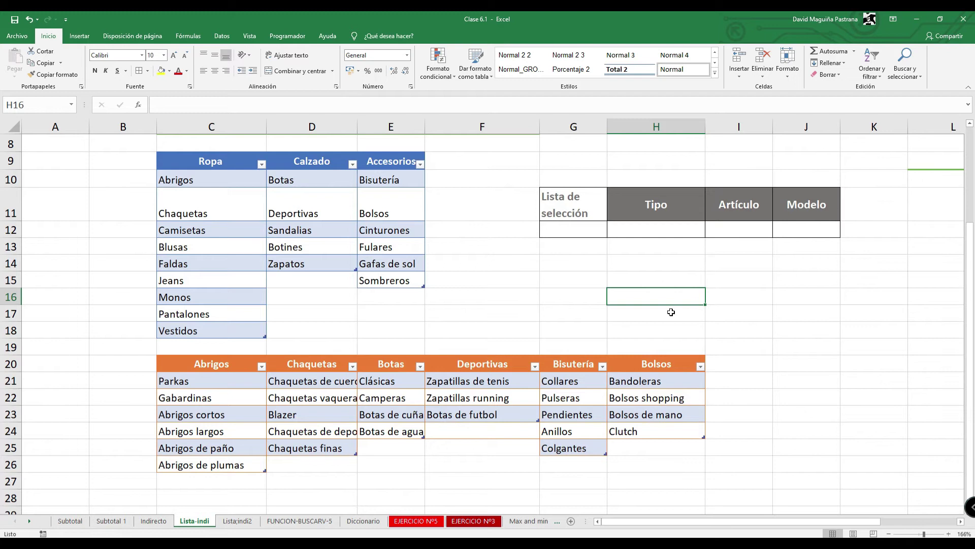
Merge and centre the Lista de selección cell across G11:G12
click(571, 231)
scroll(623, 248, up, 1)
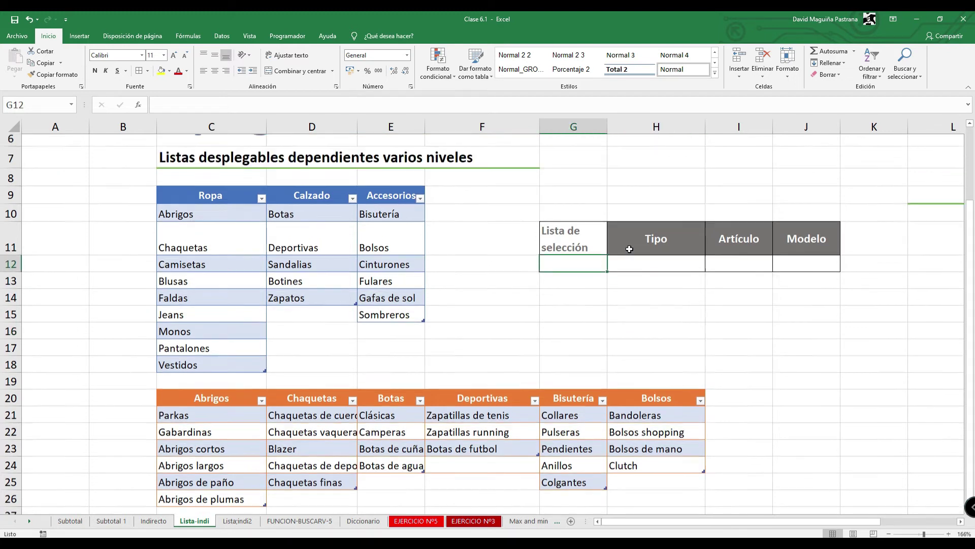
scroll(630, 249, up, 2)
drag(584, 325, 582, 337)
click(295, 70)
Add a list data validation to H12 under Tipo with the headings C9:E9 as source, and choose Calzado from it
click(645, 343)
scroll(660, 334, down, 1)
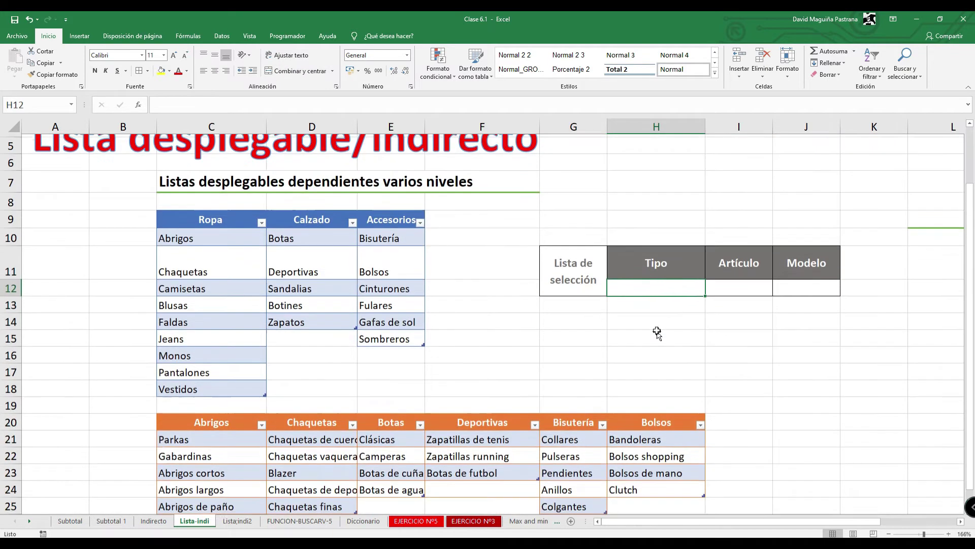
click(216, 37)
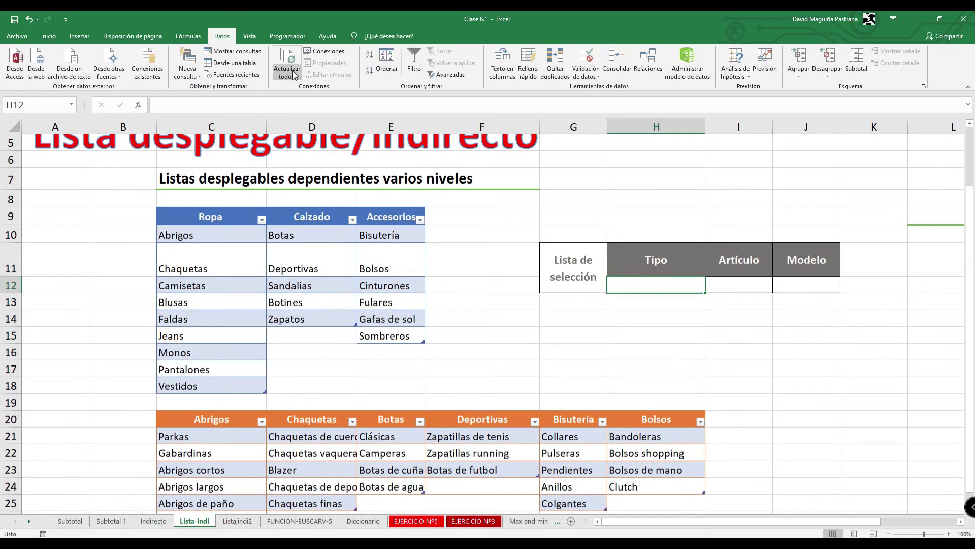
click(588, 76)
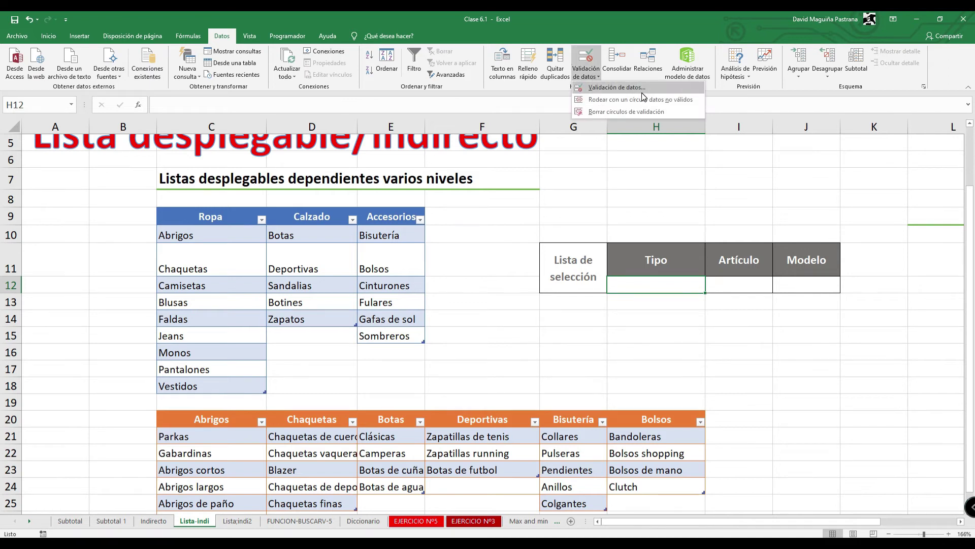
click(617, 88)
click(471, 204)
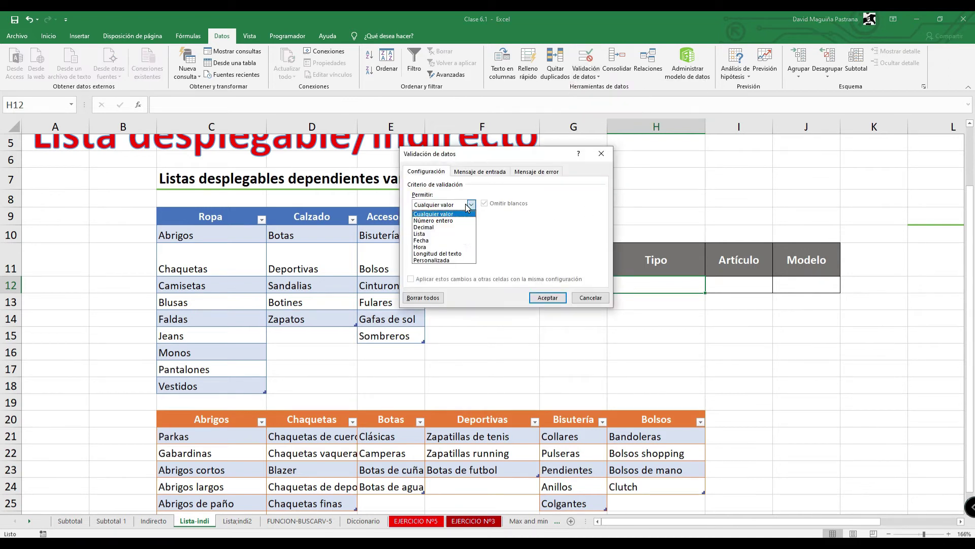
click(442, 235)
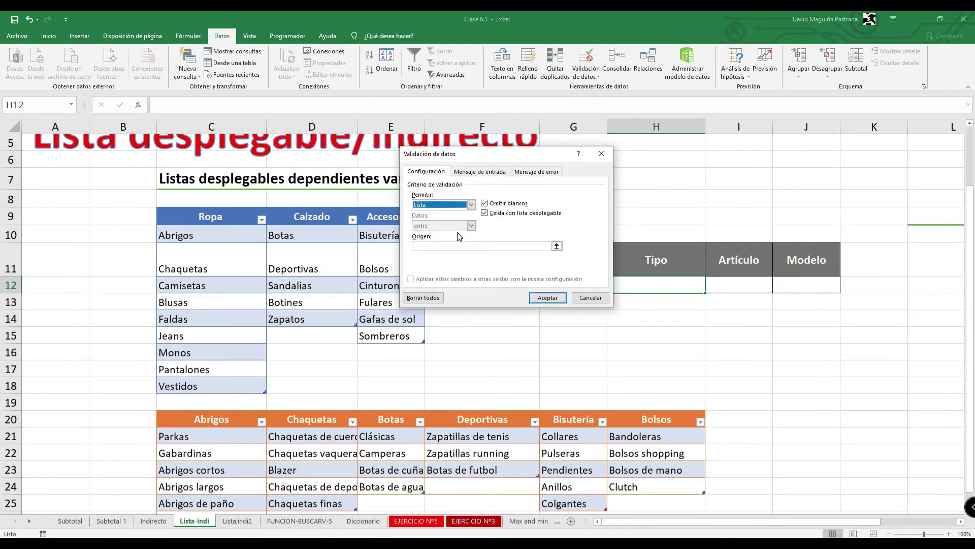
click(557, 246)
drag(233, 218, 405, 219)
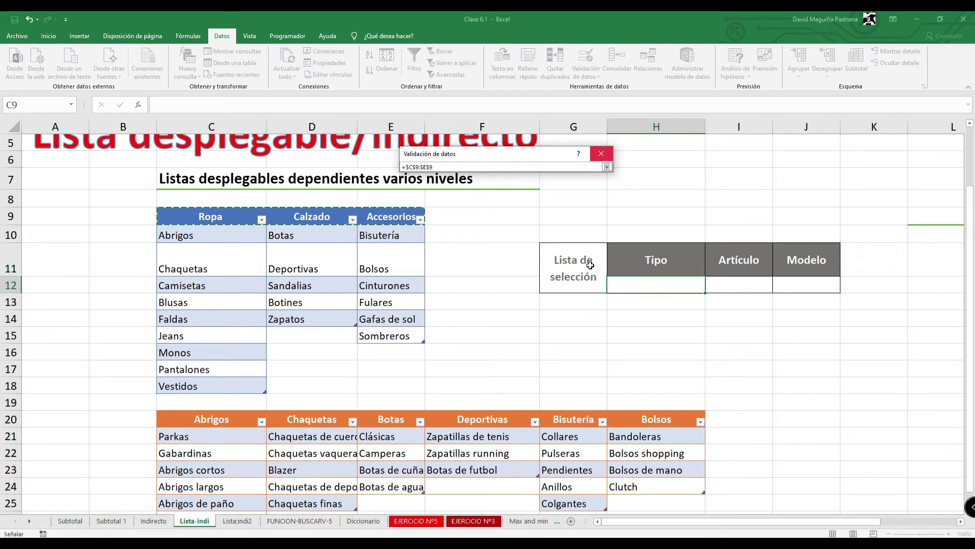
key(Return)
click(548, 299)
click(710, 288)
click(655, 305)
Add a list data validation to I12 under Artículo with INDIRECTO of cell H12 as source, and choose Sandalias from it
click(747, 285)
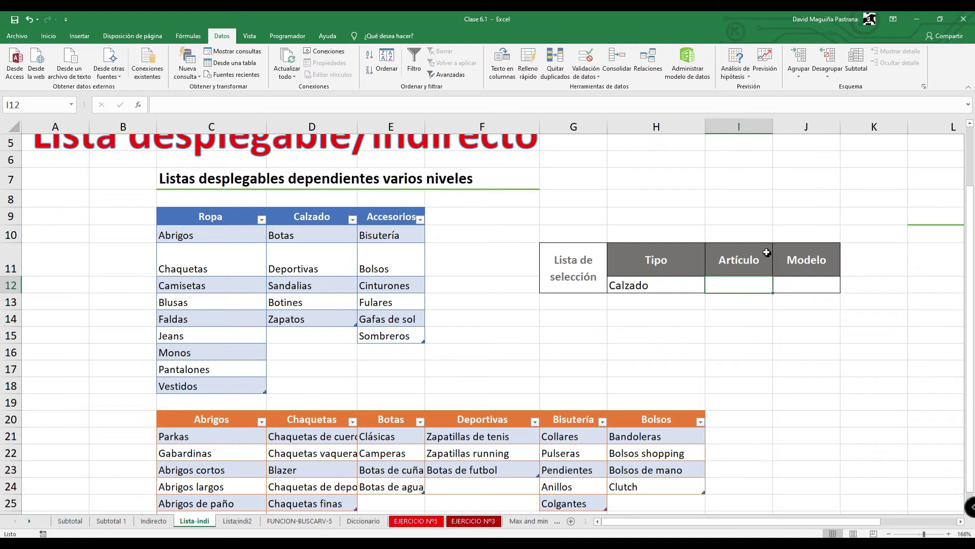
click(589, 75)
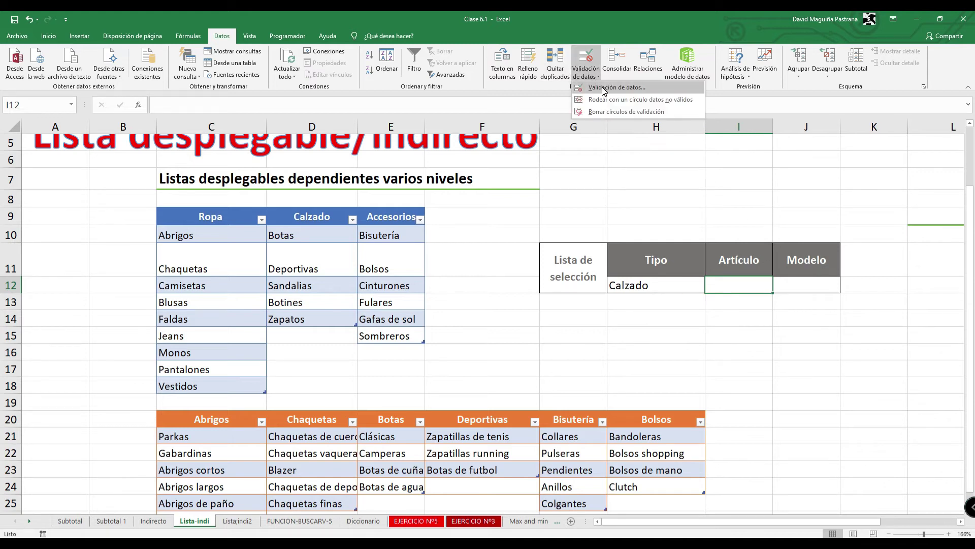
click(604, 87)
click(471, 205)
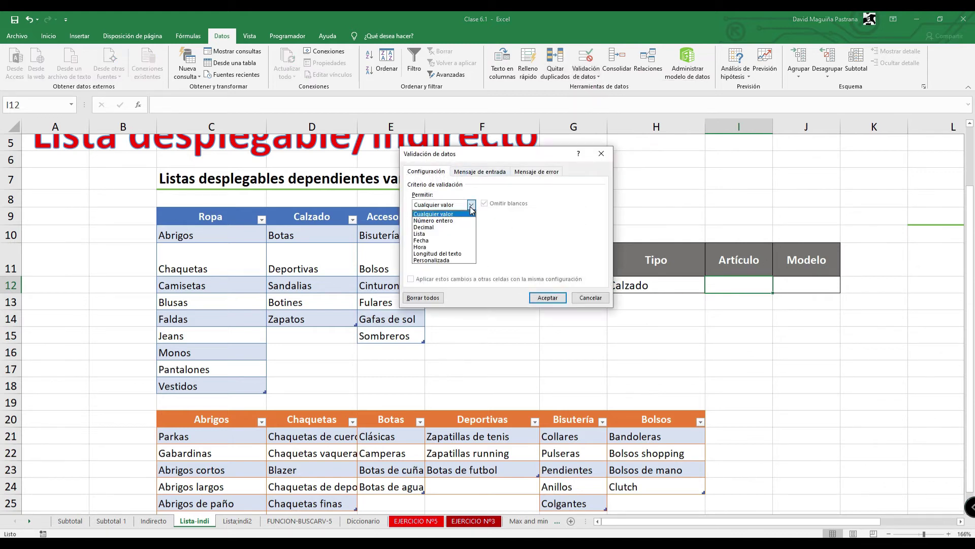
click(462, 232)
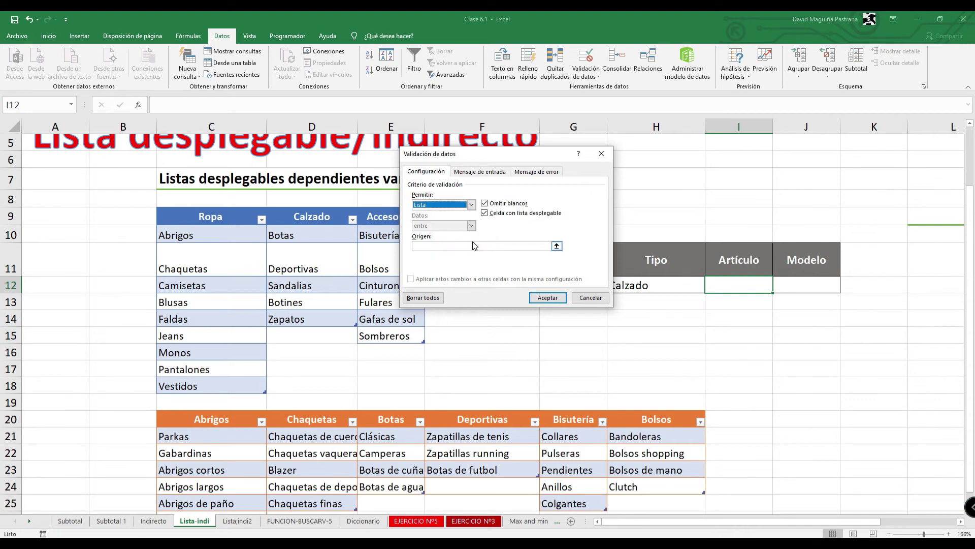
click(551, 246)
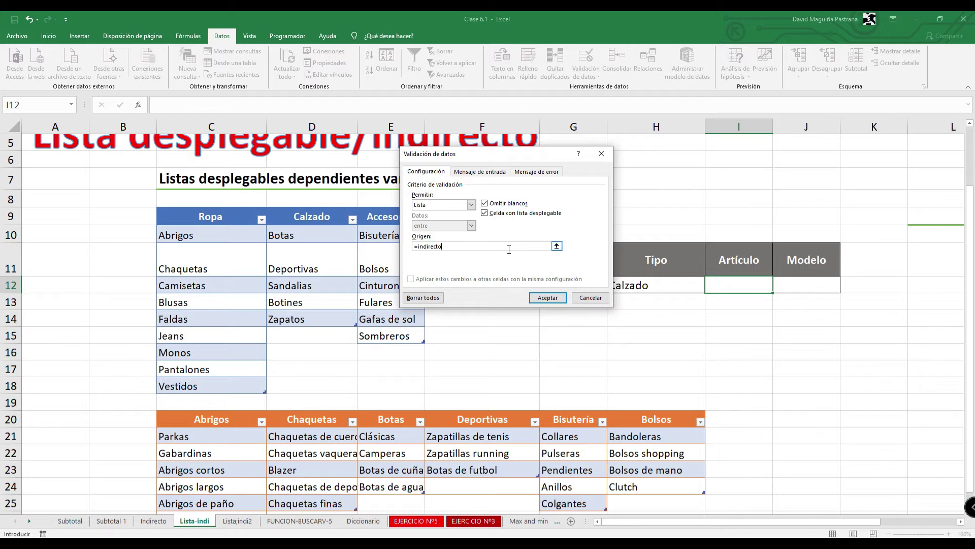
drag(519, 158, 780, 101)
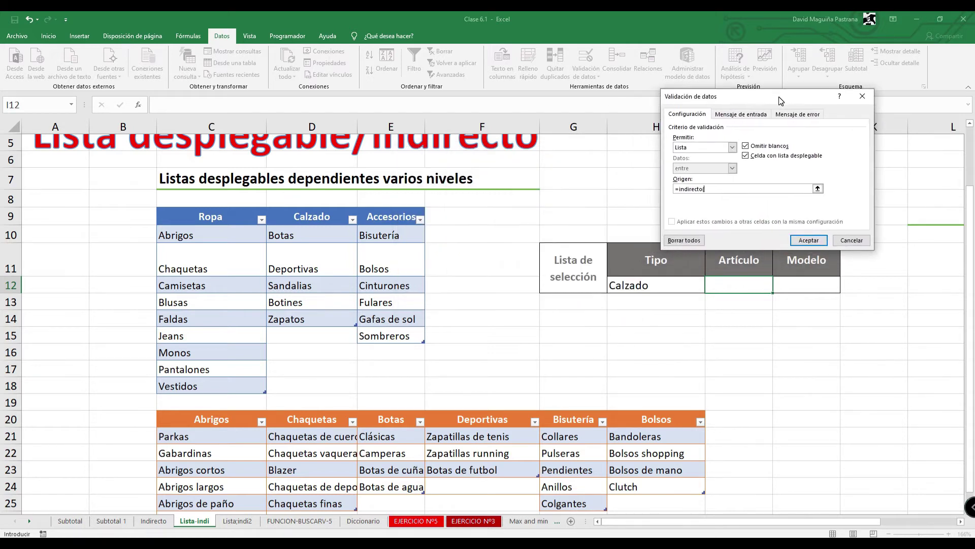
click(655, 286)
text())
key(Return)
click(778, 288)
click(736, 321)
Test the dependent list by choosing Ropa in H12 and picking one of its articles in I12
click(701, 285)
click(709, 287)
click(674, 299)
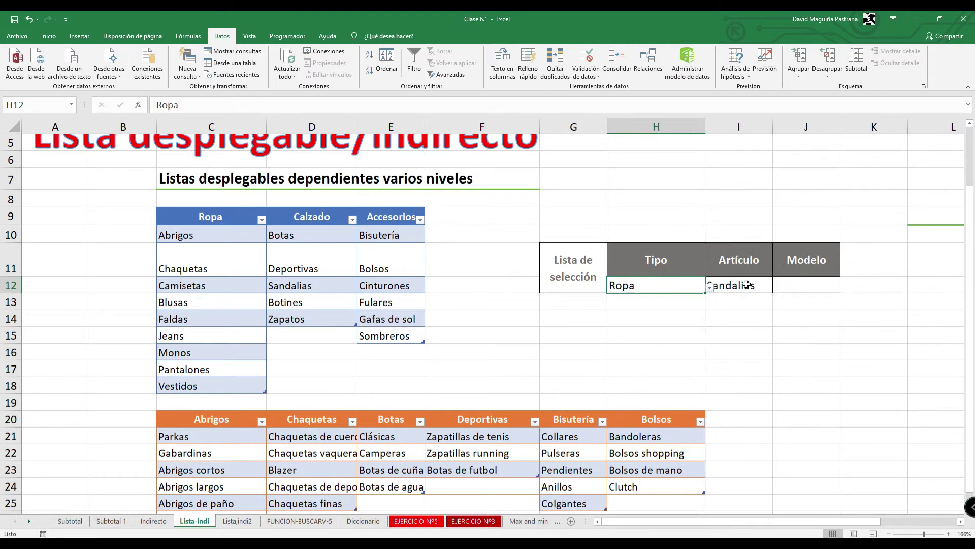
click(739, 286)
click(778, 288)
click(690, 332)
Test the dependent list by choosing Accesorios in H12 and Fulares in I12
click(701, 286)
click(710, 287)
click(675, 320)
click(756, 286)
click(776, 288)
click(721, 340)
Add Zapatillas to the Calzado table in cell D15, directly below Zapatos
click(681, 288)
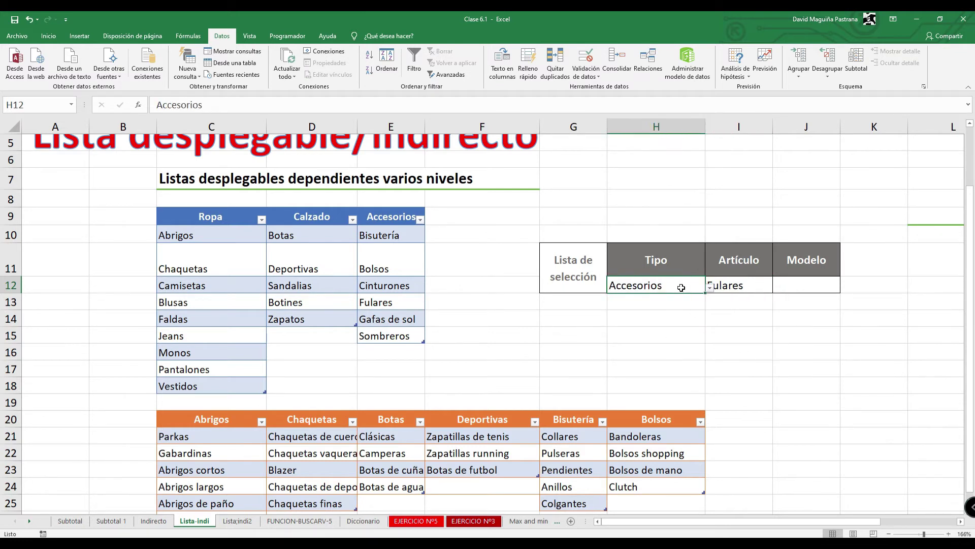
click(203, 403)
click(318, 335)
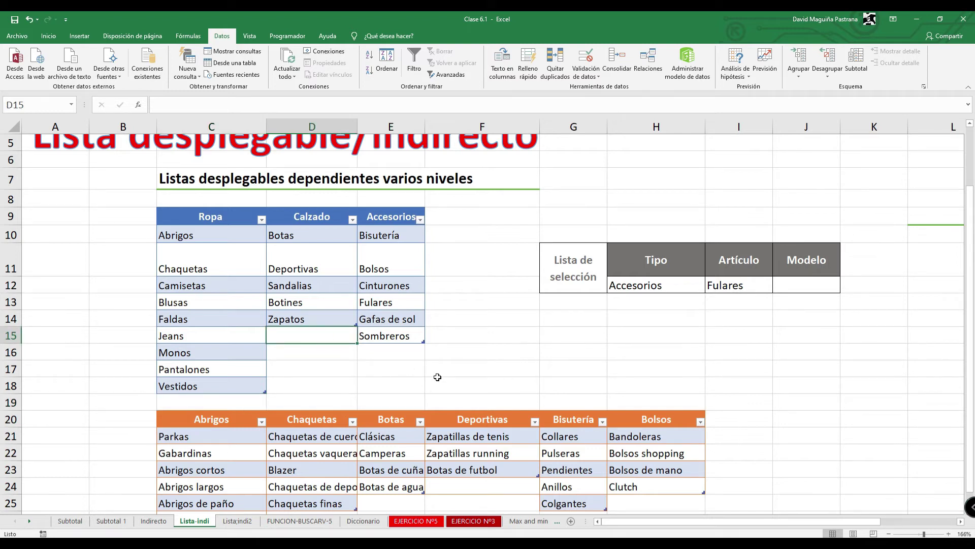
text(Zapatillas)
key(Return)
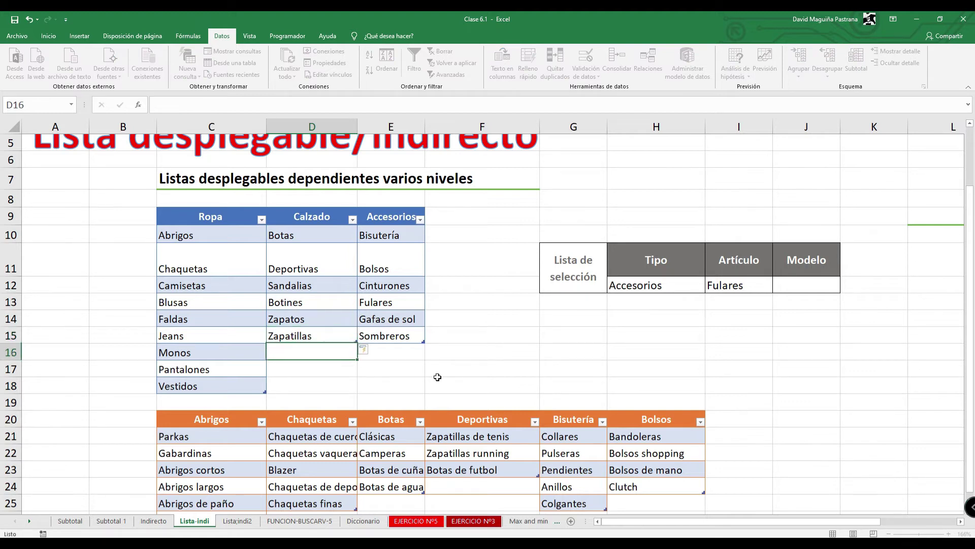
Choose Calzado as Tipo in H12 and the new Zapatillas entry as Artículo in I12
click(679, 285)
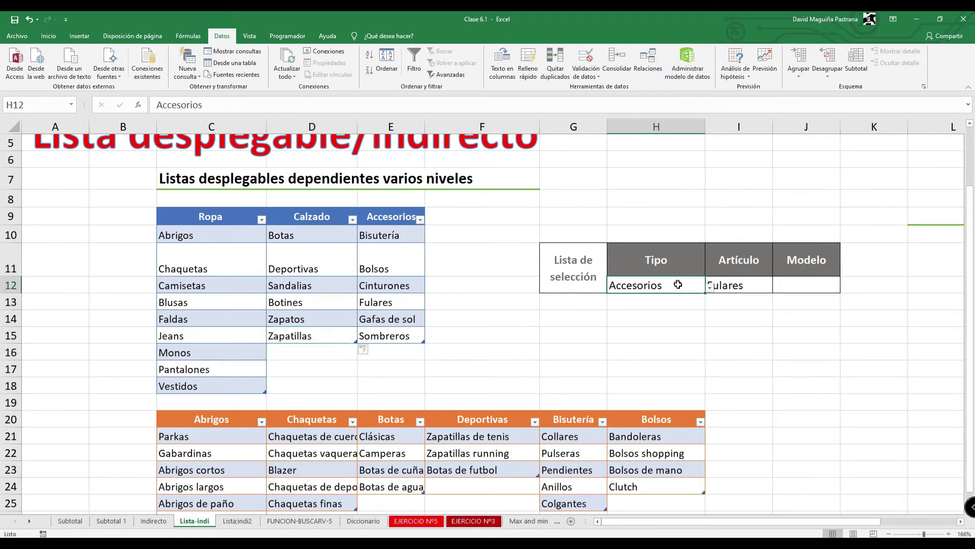
click(706, 288)
click(682, 306)
click(721, 286)
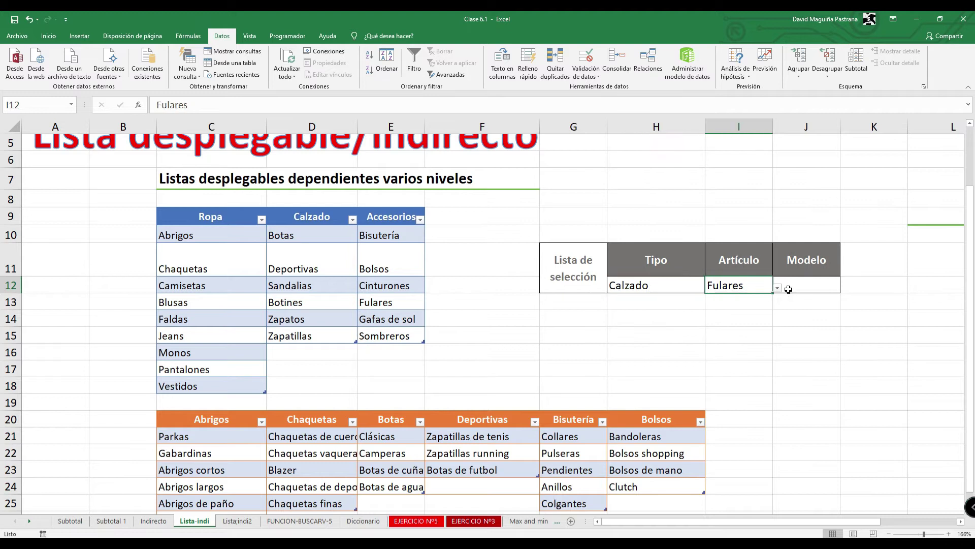
click(778, 288)
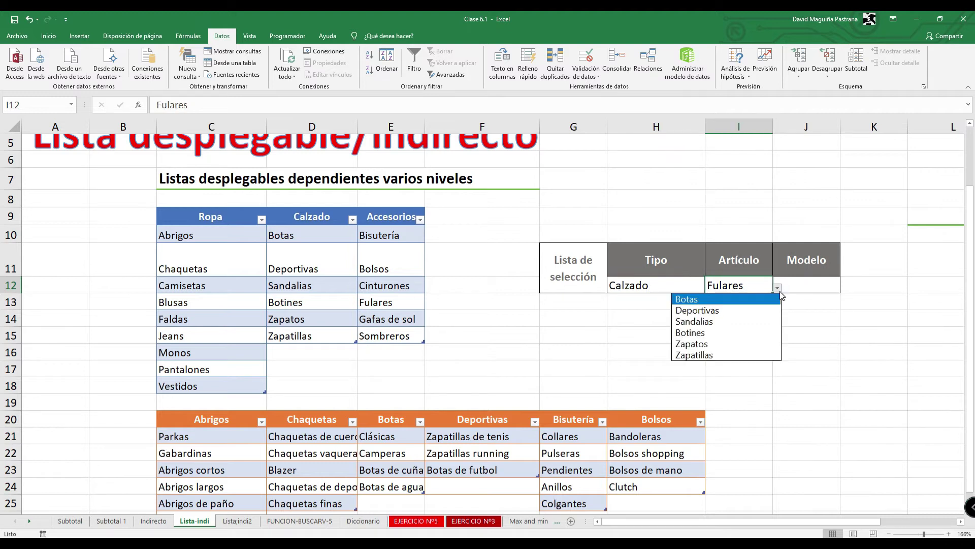
click(733, 355)
click(825, 288)
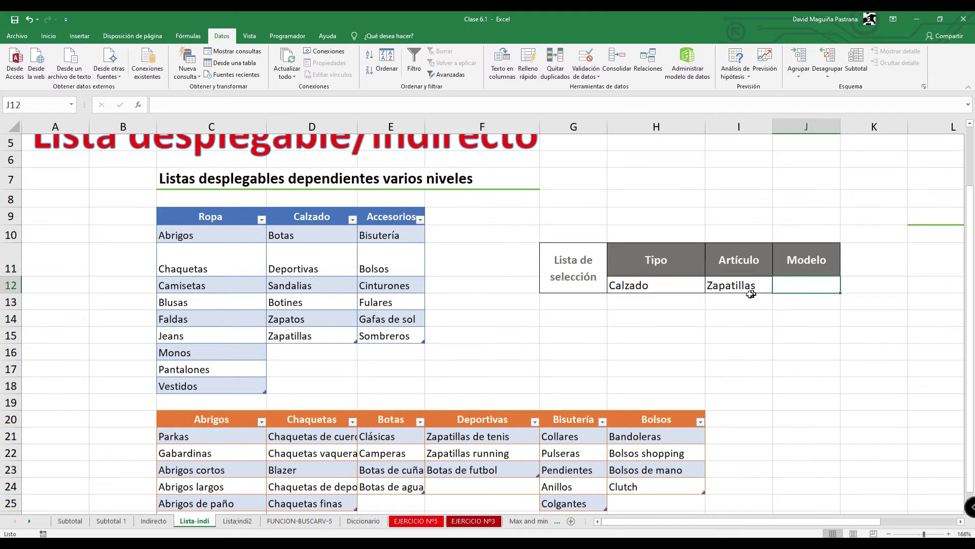
Start a data validation rule for the Modelo cell J12 that allows a list (Lista)
scroll(528, 331, down, 1)
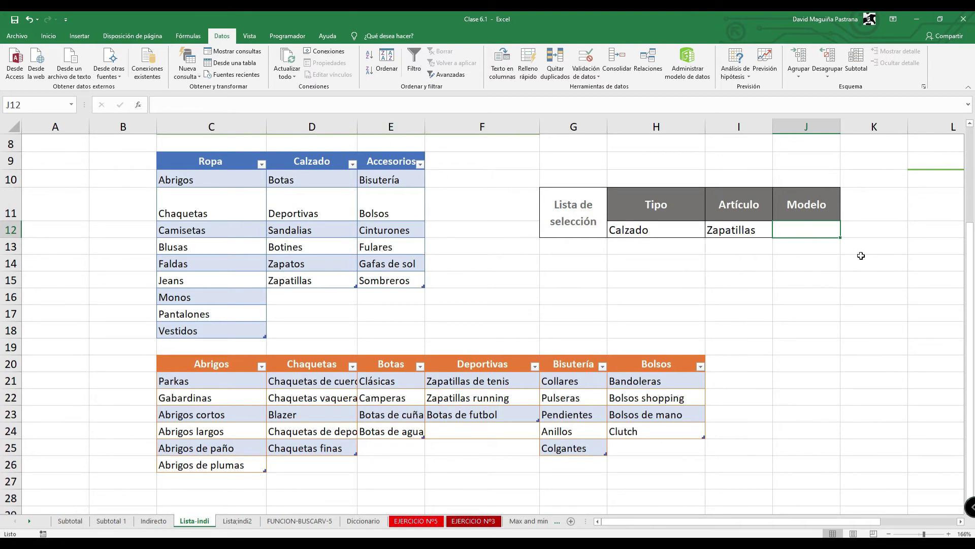
click(593, 77)
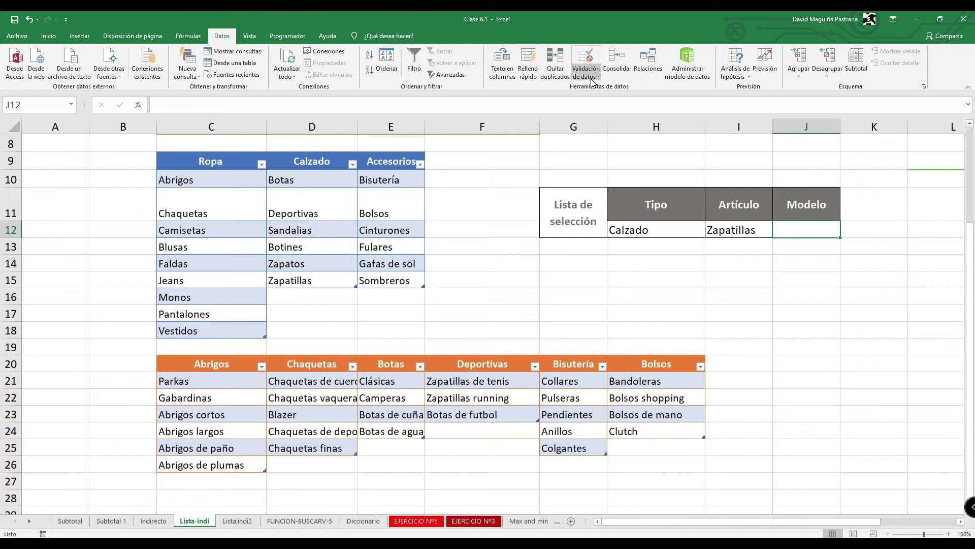
click(606, 88)
click(732, 147)
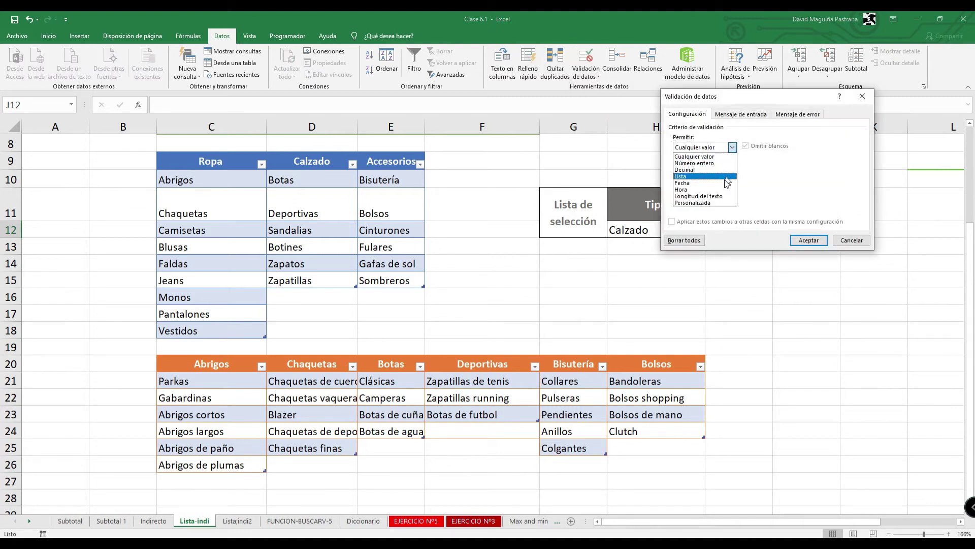
click(721, 181)
click(732, 148)
click(701, 176)
Set the list source for J12 to =indirecto($I$12) and apply the validation despite the source error
click(818, 188)
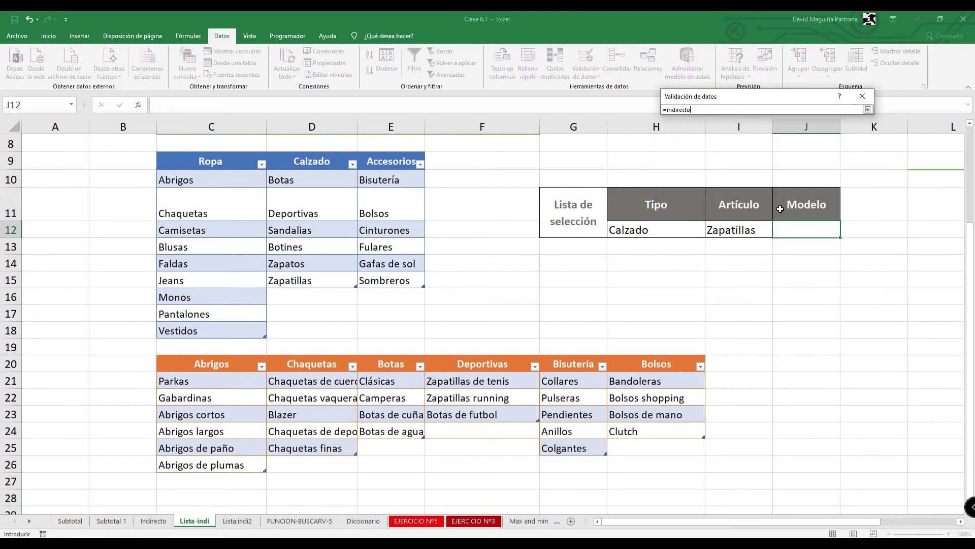
click(754, 233)
text())
key(Return)
click(808, 239)
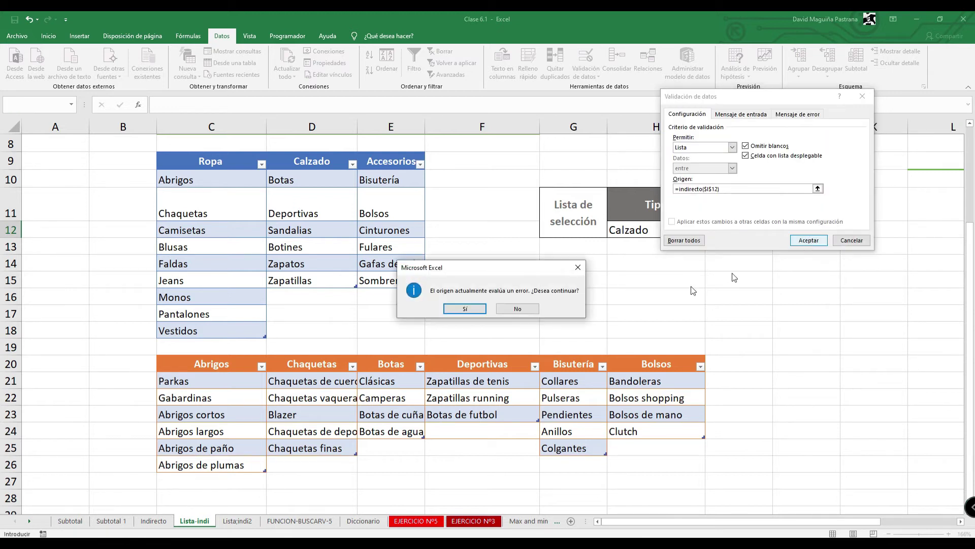
click(465, 308)
Choose Ropa as the Tipo in H12 and Chaquetas as the Artículo in I12
click(759, 234)
click(678, 227)
click(756, 235)
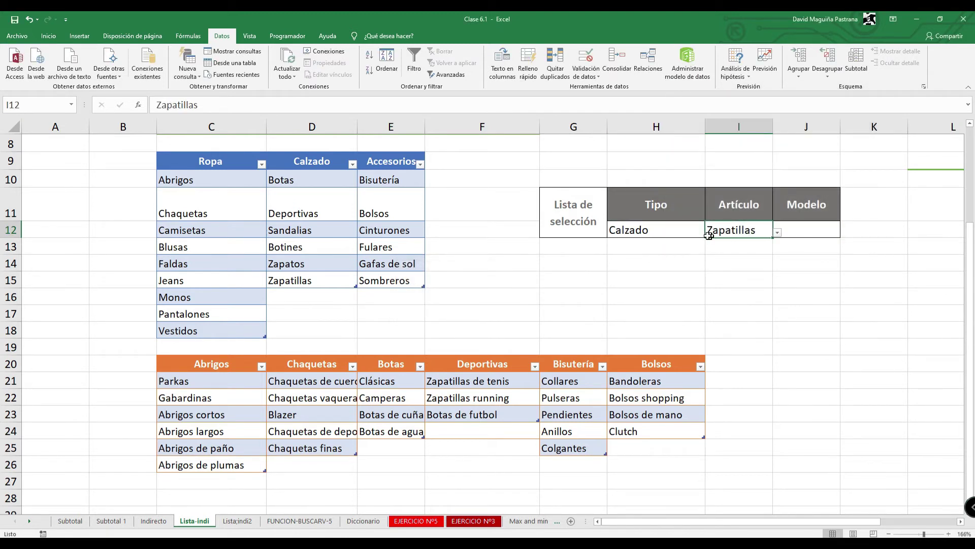
click(657, 224)
click(710, 233)
click(681, 246)
click(772, 233)
click(777, 234)
click(684, 253)
Test the dependent Modelo list in J12 by choosing Chaquetas de deporte
click(808, 233)
click(844, 234)
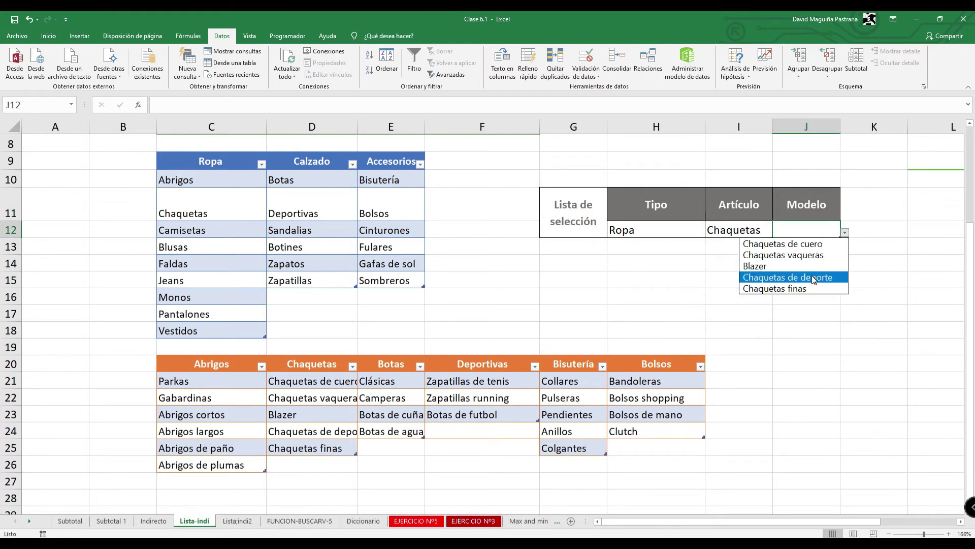
click(787, 277)
Change the Artículo in I12 to Camisetas and check the Modelo cell
click(764, 229)
click(778, 233)
click(730, 255)
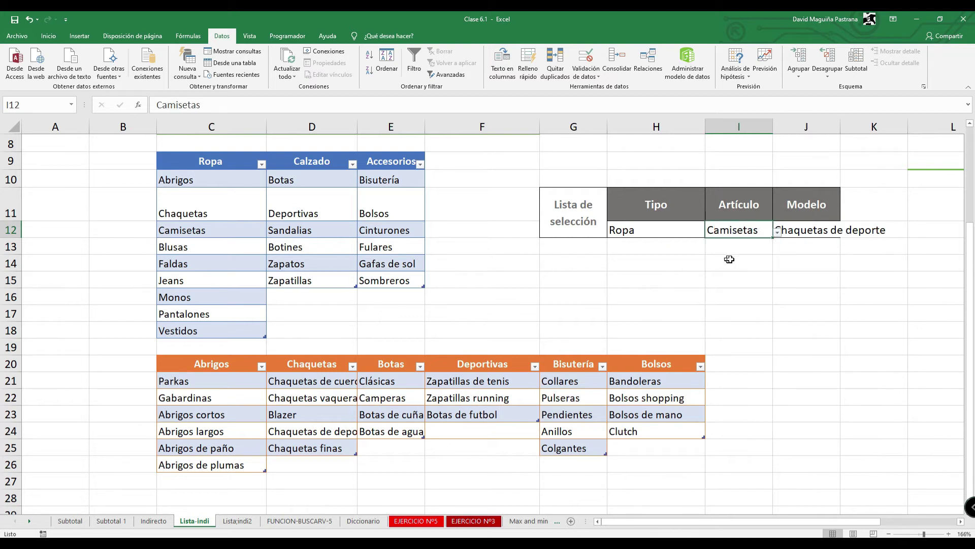
click(819, 236)
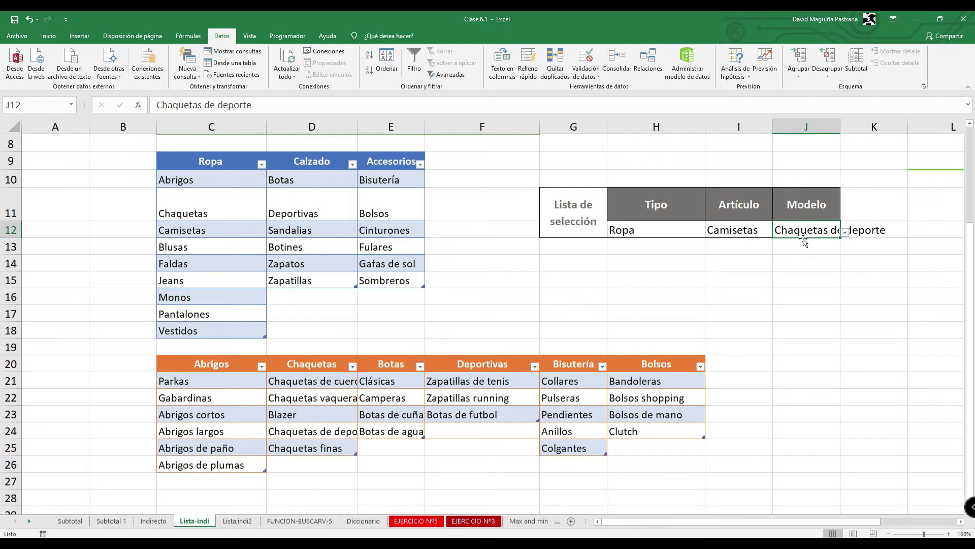
Review the Tipo and Artículo cells, then set the Artículo in I12 back to Chaquetas
click(746, 231)
click(777, 233)
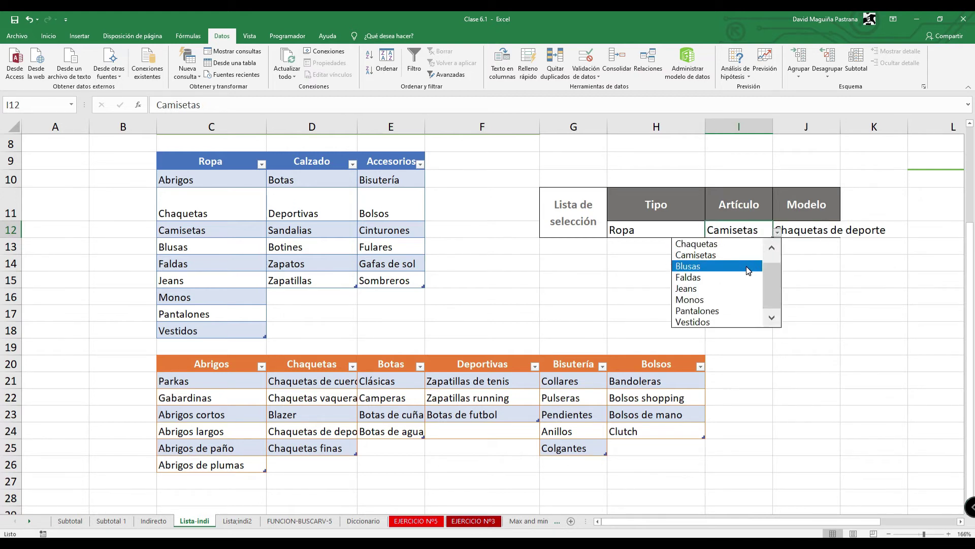
click(738, 236)
click(685, 231)
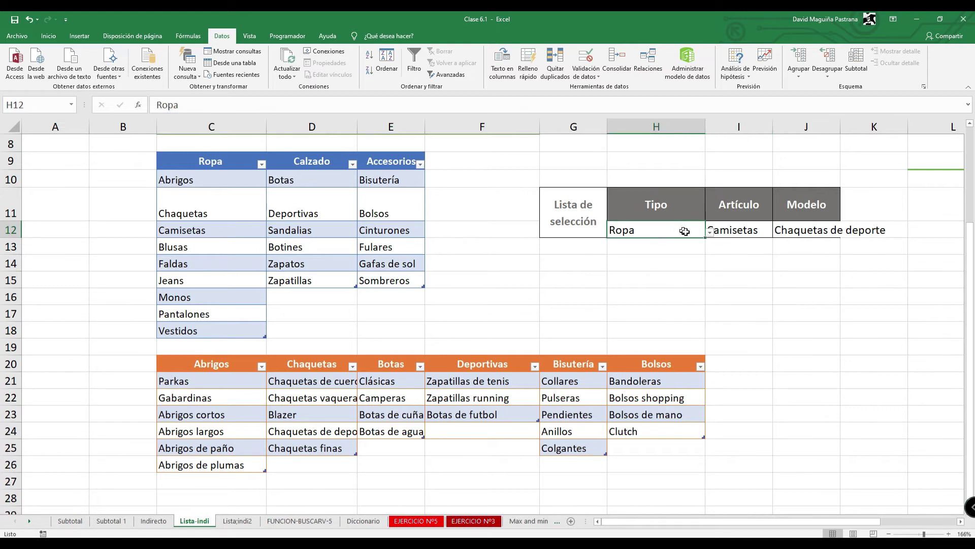
click(709, 234)
click(739, 232)
click(767, 233)
click(777, 231)
click(739, 262)
click(777, 232)
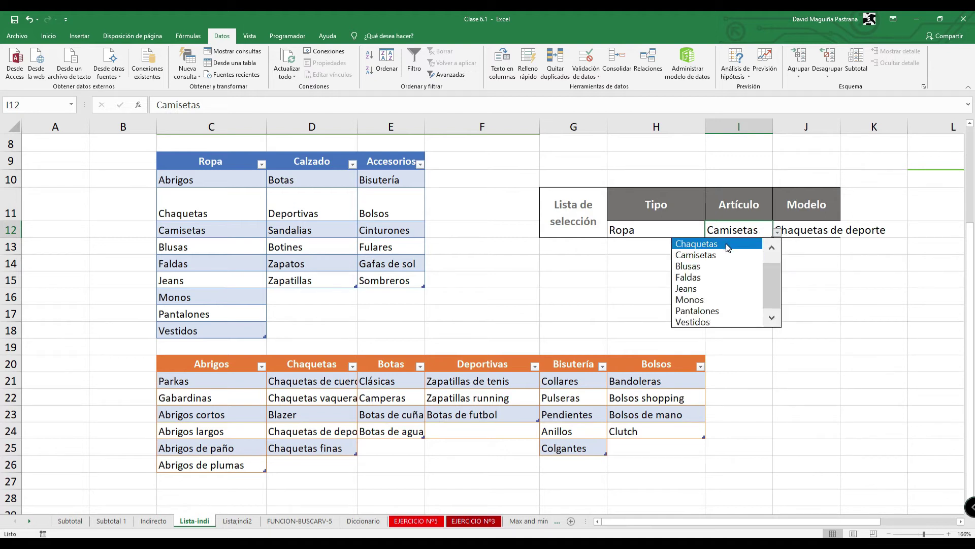
click(728, 245)
Look through the full list of Artículo options offered for the Ropa type
click(777, 231)
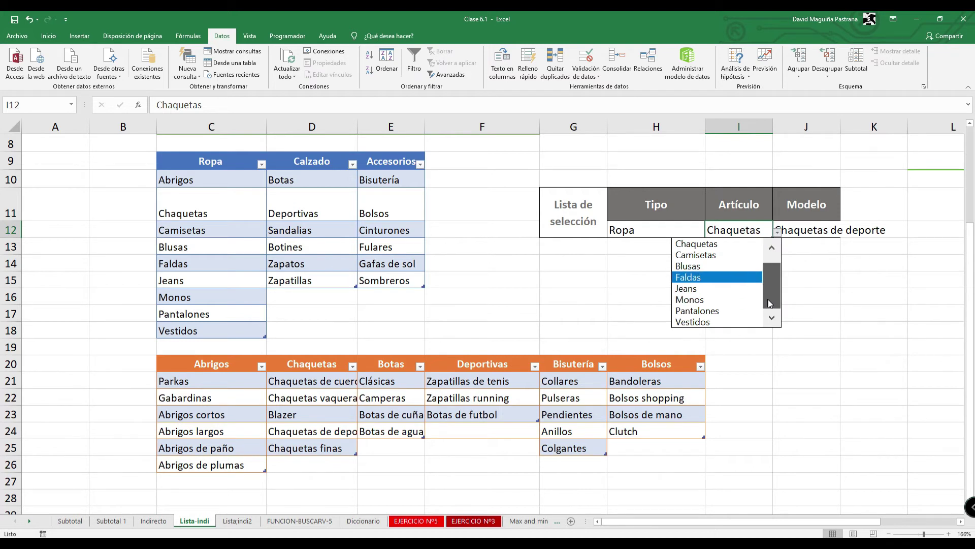
drag(772, 264, 772, 257)
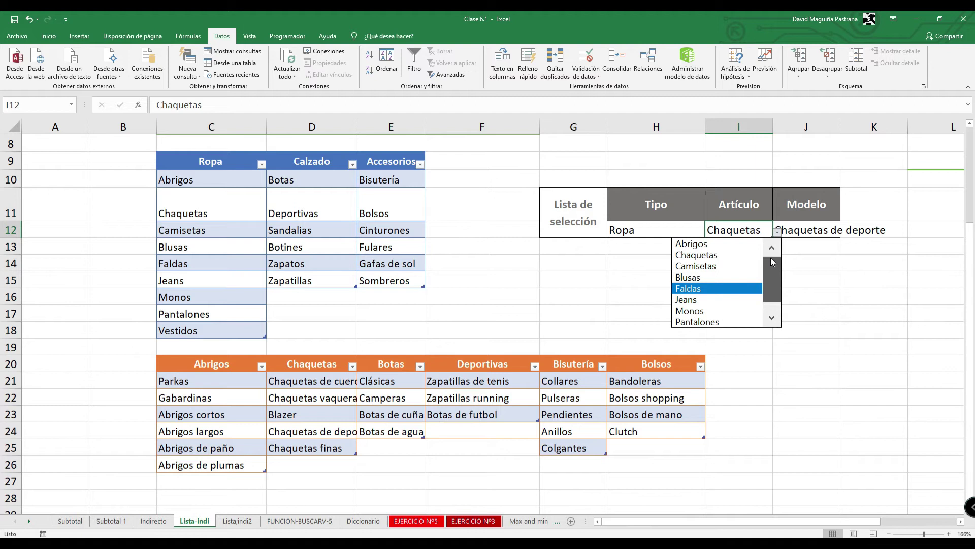
mouse_move(774, 255)
mouse_down()
mouse_move(777, 283)
mouse_move(775, 259)
mouse_up()
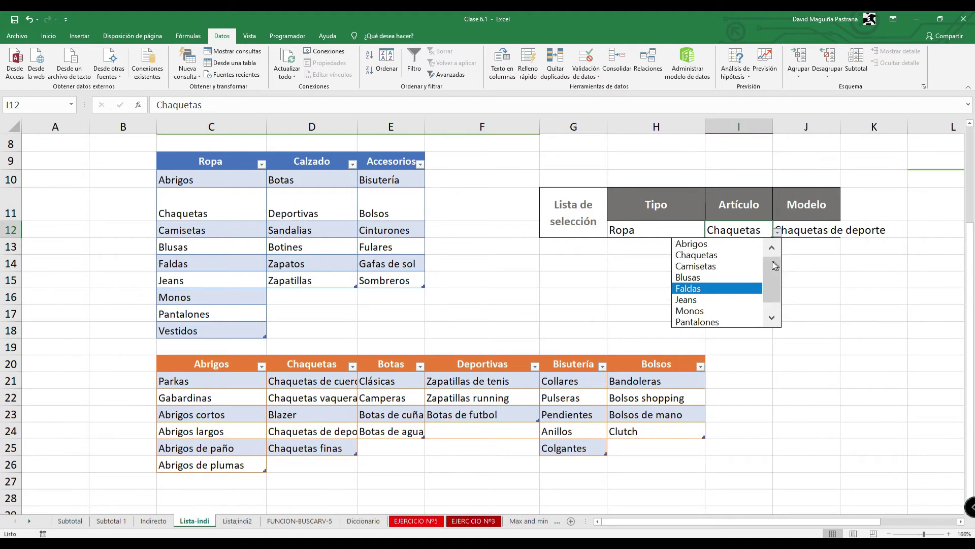
click(730, 258)
Highlight the Botas and Deportivas columns of the second table, E20:F24, to relate them to the Calzado type
key(alt)
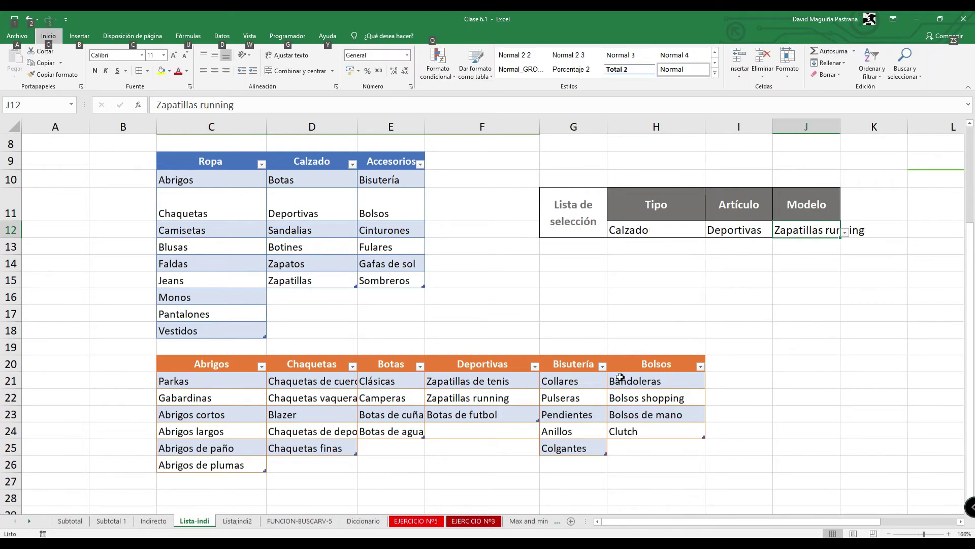
click(668, 225)
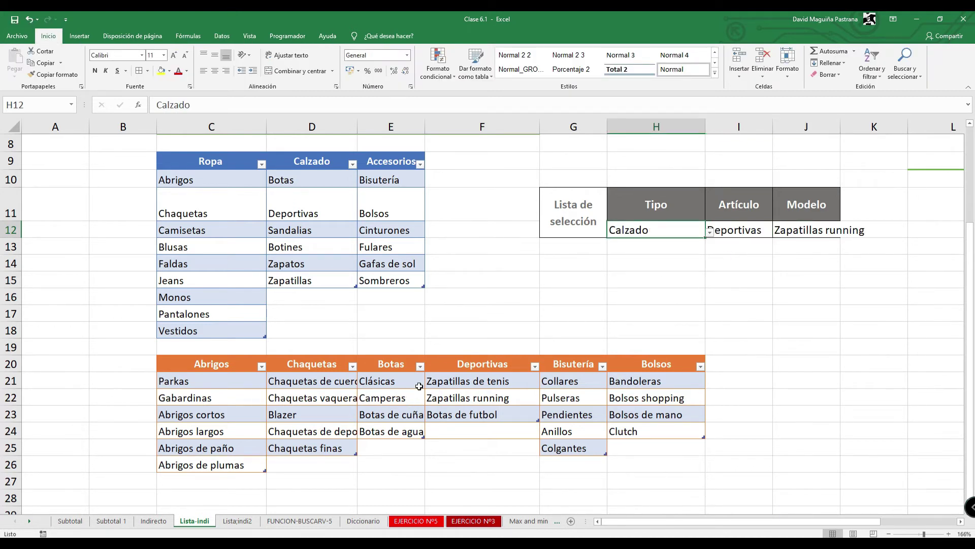
drag(394, 365, 503, 432)
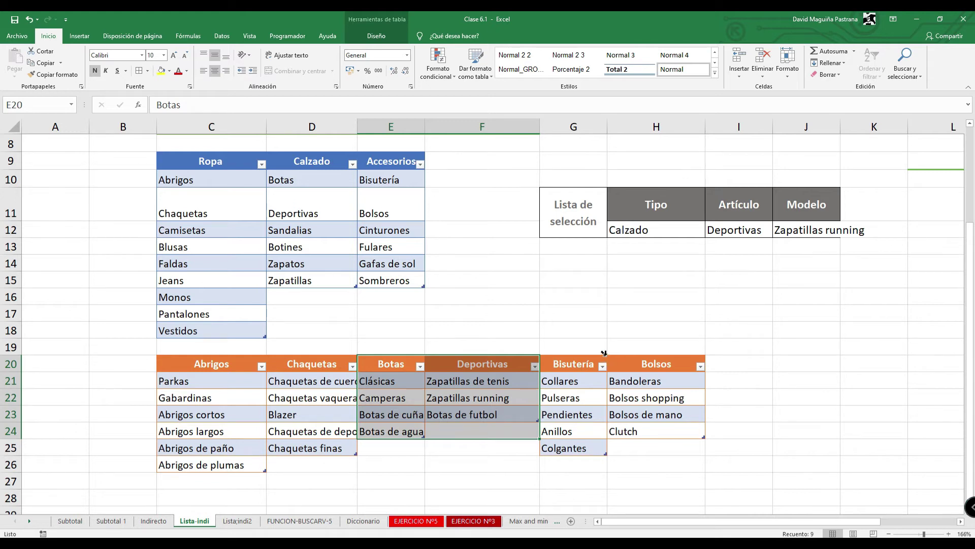
Switch the Tipo in H12 to Ropa and the Artículo in I12 to Abrigos
click(710, 228)
click(702, 232)
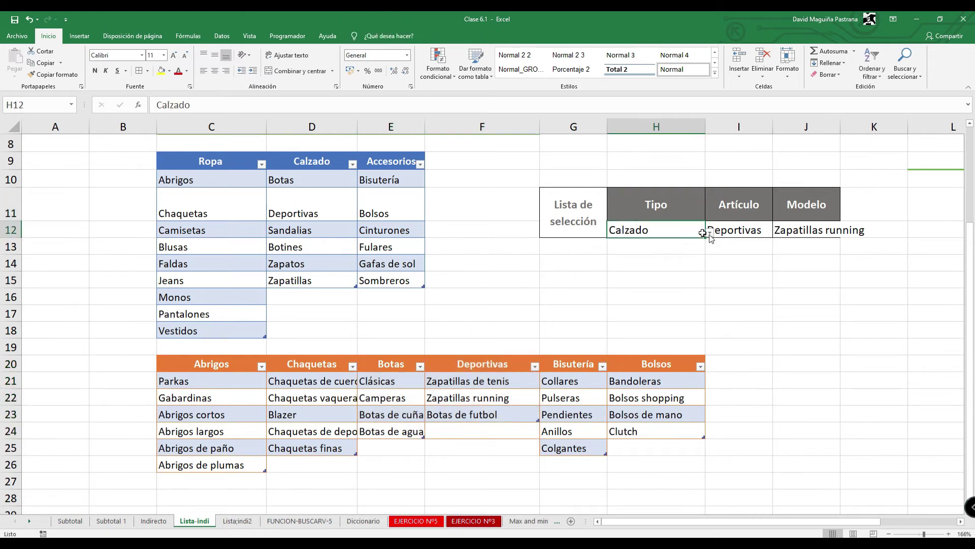
click(710, 232)
click(706, 245)
click(740, 229)
click(776, 235)
click(749, 244)
Choose Abrigos cortos from the Modelo list in J12
click(816, 228)
click(844, 233)
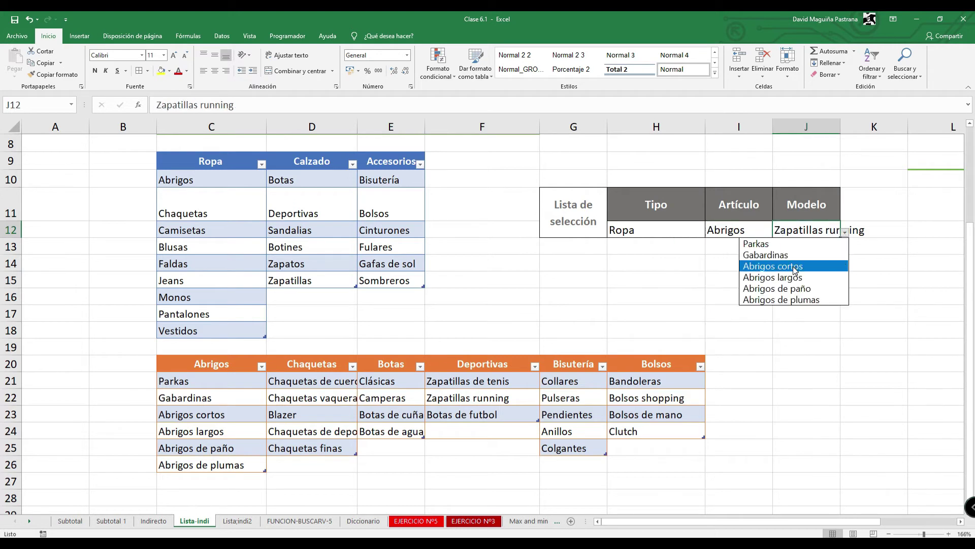
click(774, 266)
Set the Tipo in H12 to Calzado and the Artículo in I12 to Botas
click(683, 234)
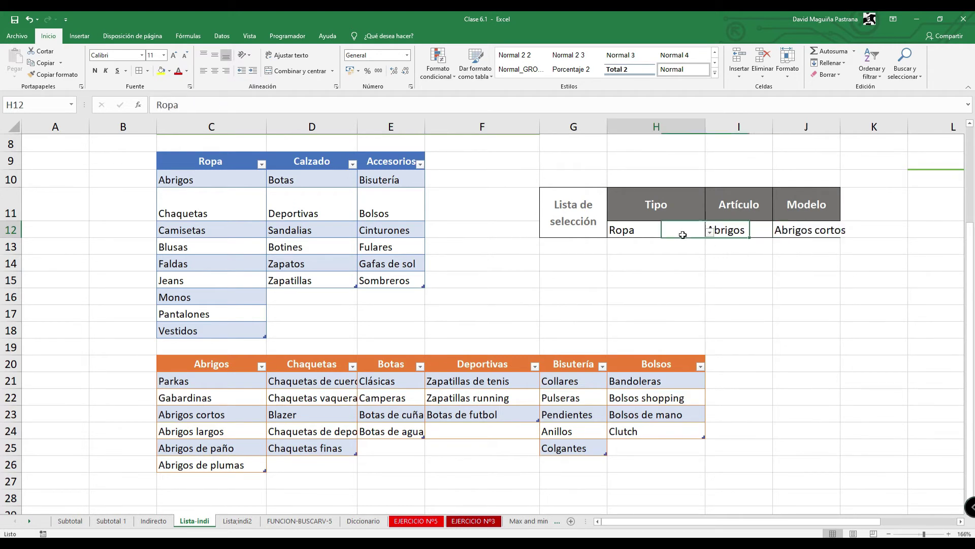
click(710, 231)
click(687, 254)
click(752, 231)
click(777, 233)
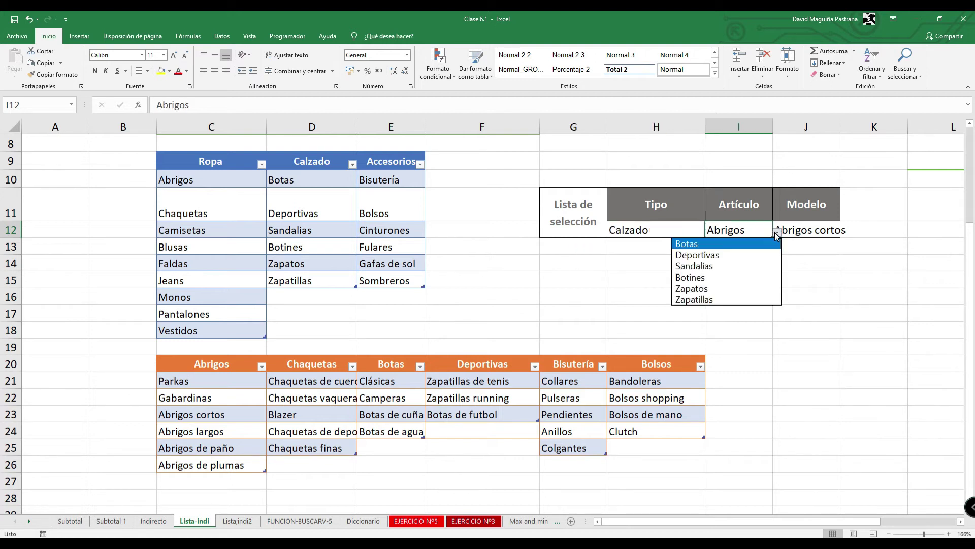
click(731, 245)
Choose Botas de agua from the Modelo list in J12
click(837, 231)
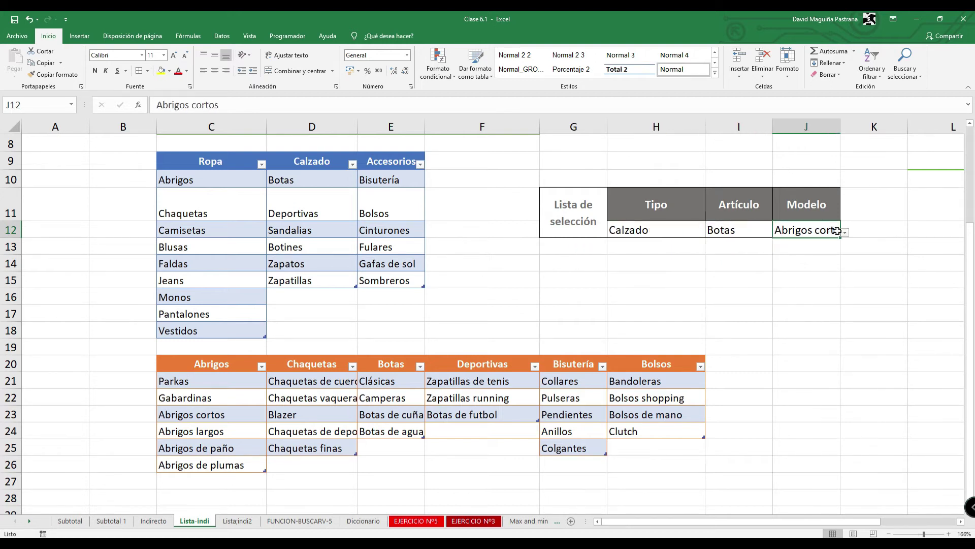
click(844, 232)
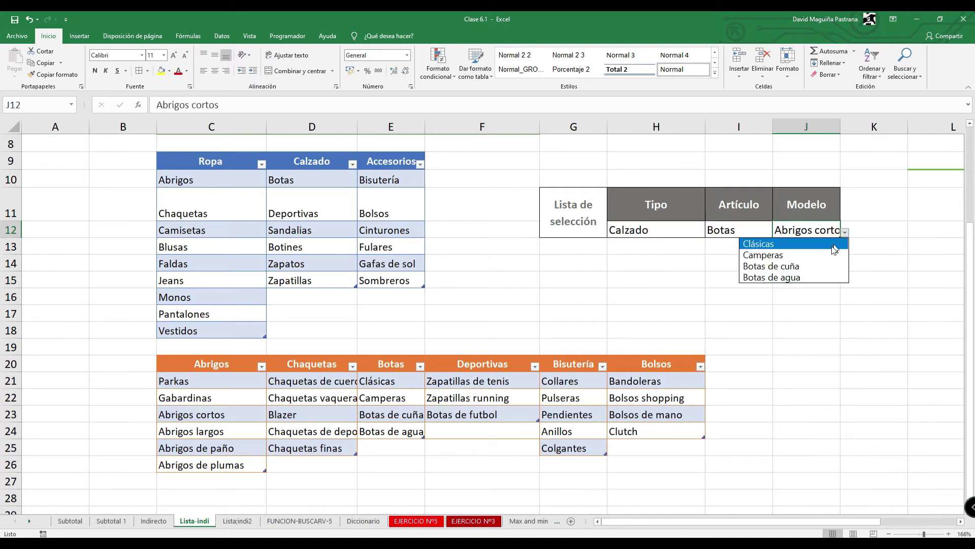
click(792, 278)
click(786, 345)
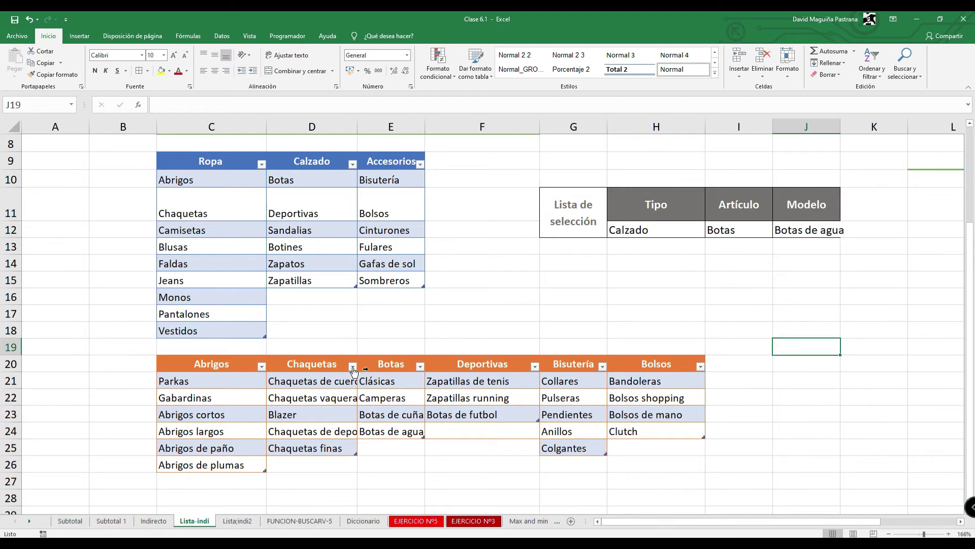
Merge and center the row 19 cells above the column pairs of the second table, including E19:F19 and G19:H19
drag(207, 354, 447, 344)
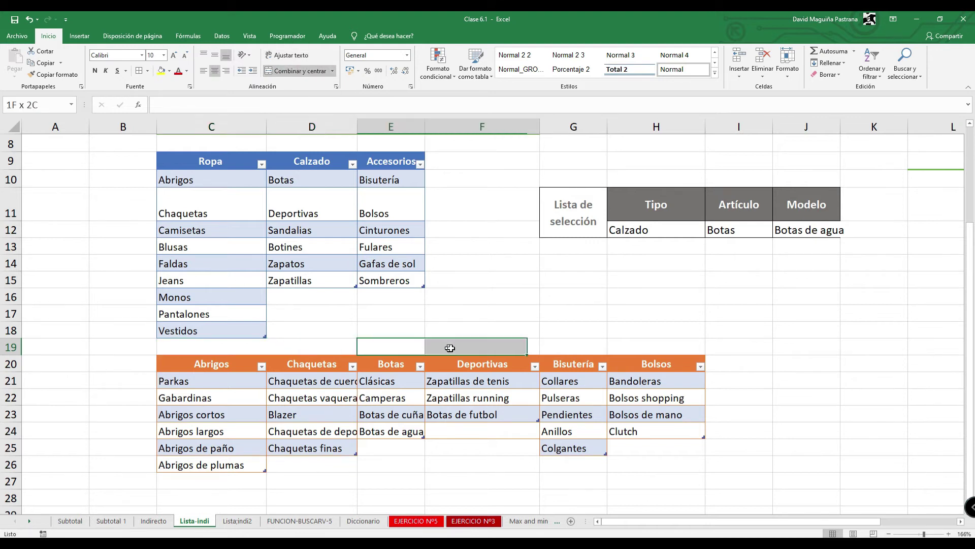
click(300, 71)
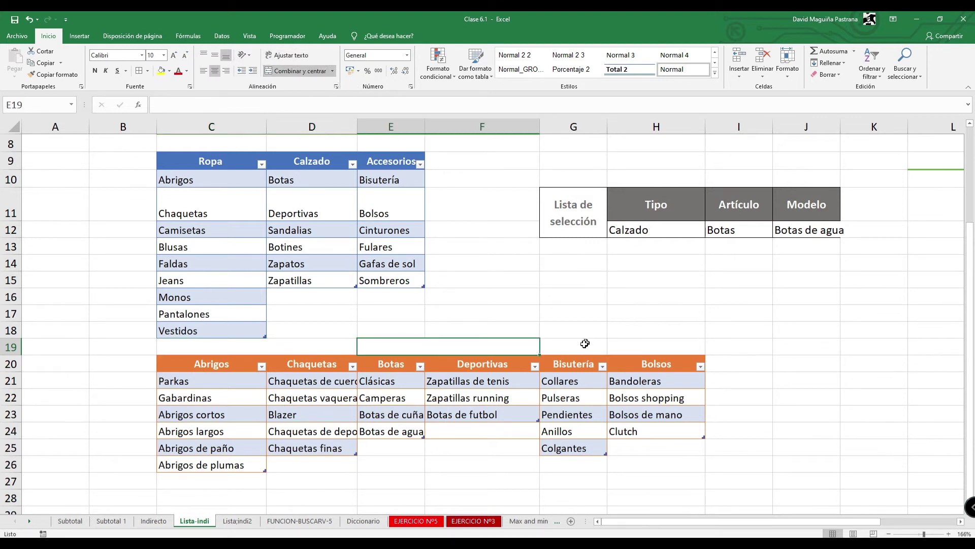
drag(584, 346, 658, 351)
click(300, 71)
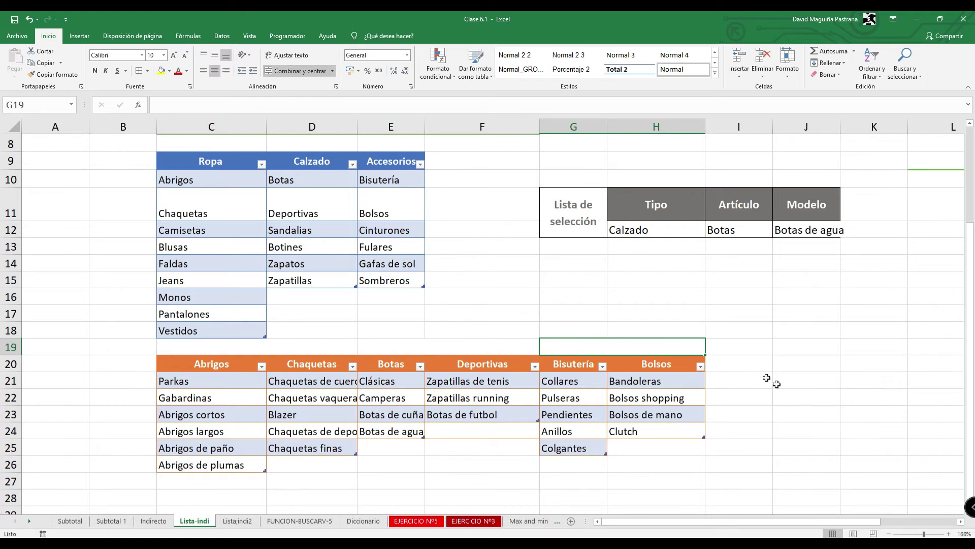
click(786, 392)
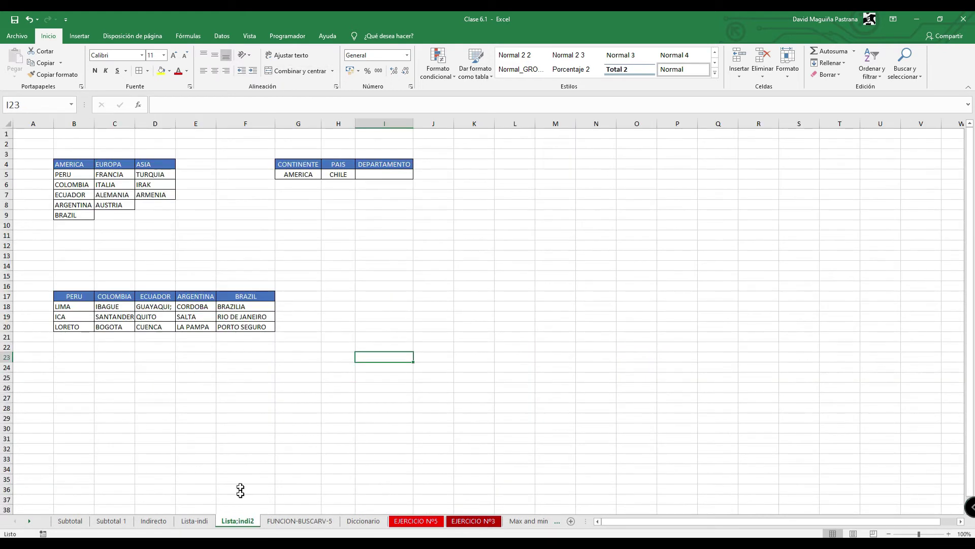
Go to the Lista;indi2 sheet and clear the CONTINENTE, PAIS and DEPARTAMENTO entries in G5:I5
click(237, 521)
click(257, 232)
scroll(437, 307, up, 5)
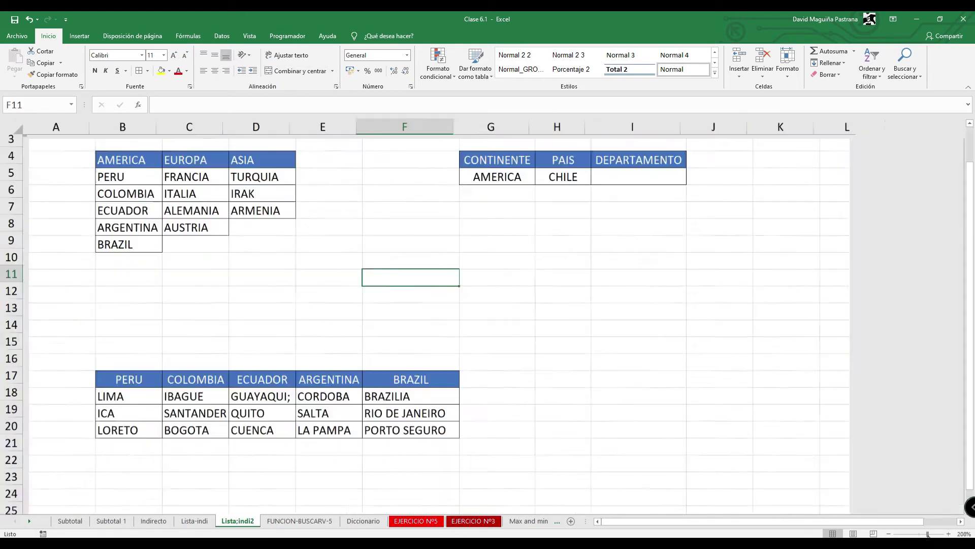
scroll(667, 441, up, 1)
click(622, 233)
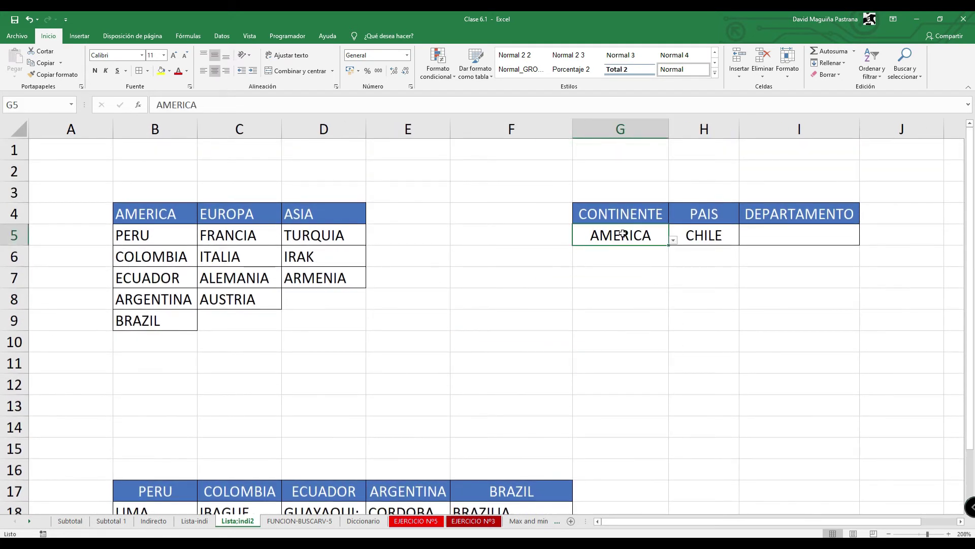
shift+click(771, 239)
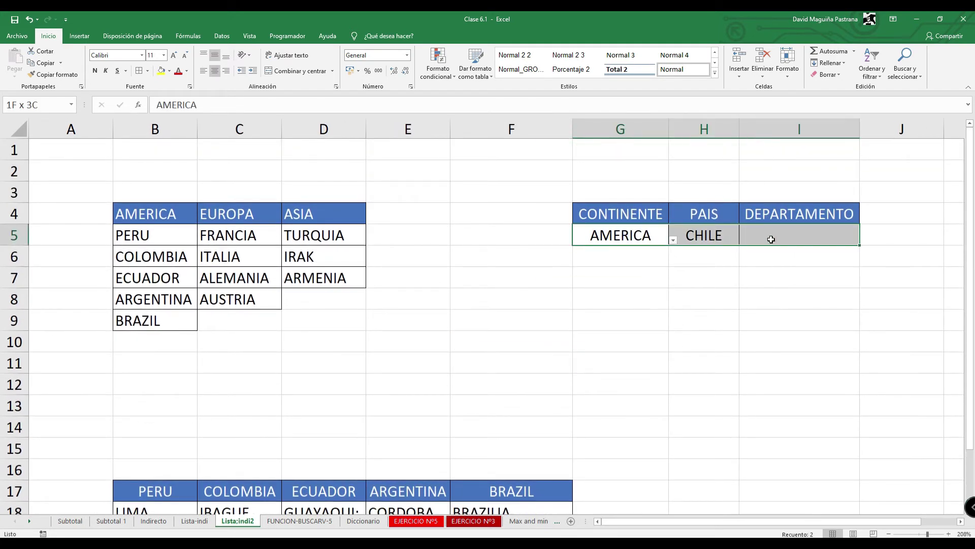
key(Delete)
Move the bordered cells G5:I5 below the CONTINENTE, PAIS and DEPARTAMENTO headers down to G14:I14
click(645, 214)
drag(645, 214, 773, 215)
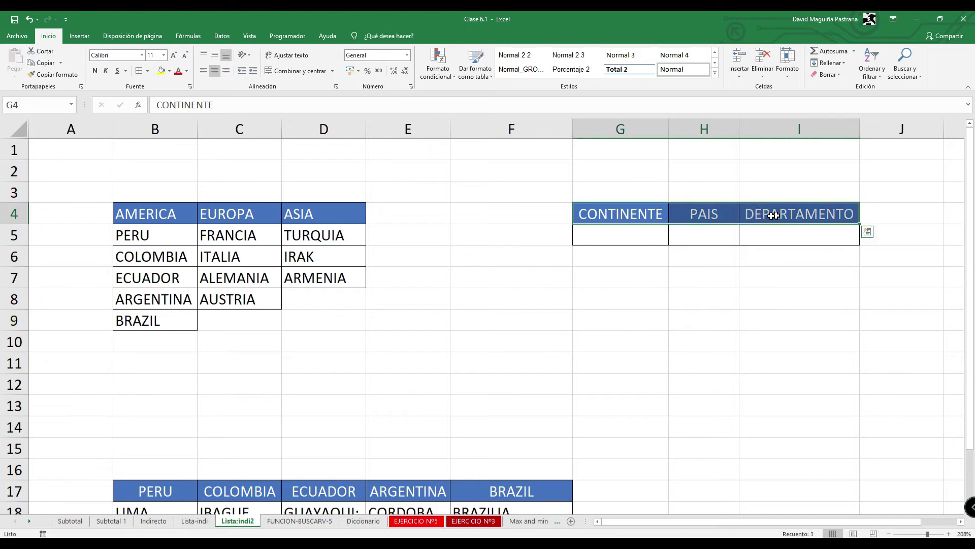
drag(639, 237, 801, 427)
click(710, 289)
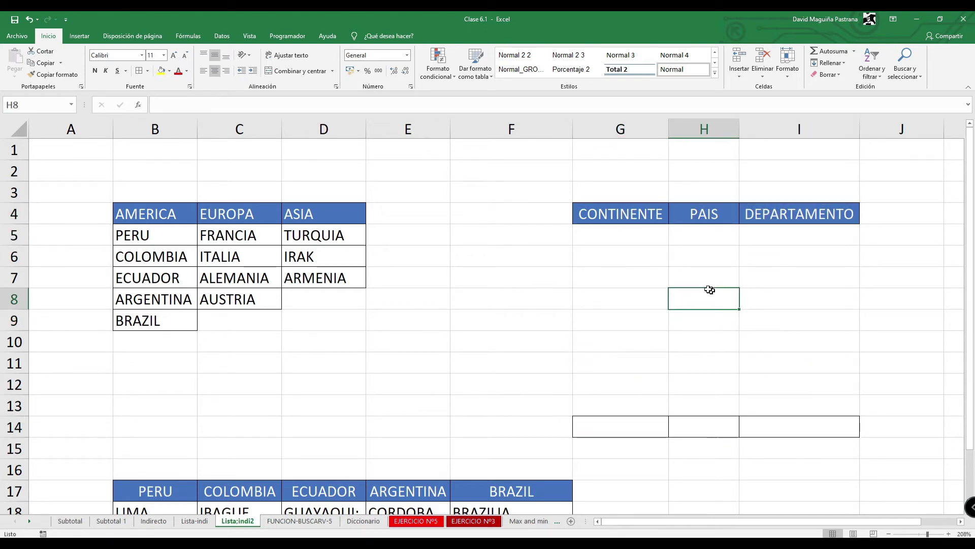
Apply borders to the empty cells G5:I5 under the CONTINENTE, PAIS and DEPARTAMENTO headers
click(604, 231)
drag(634, 232, 802, 234)
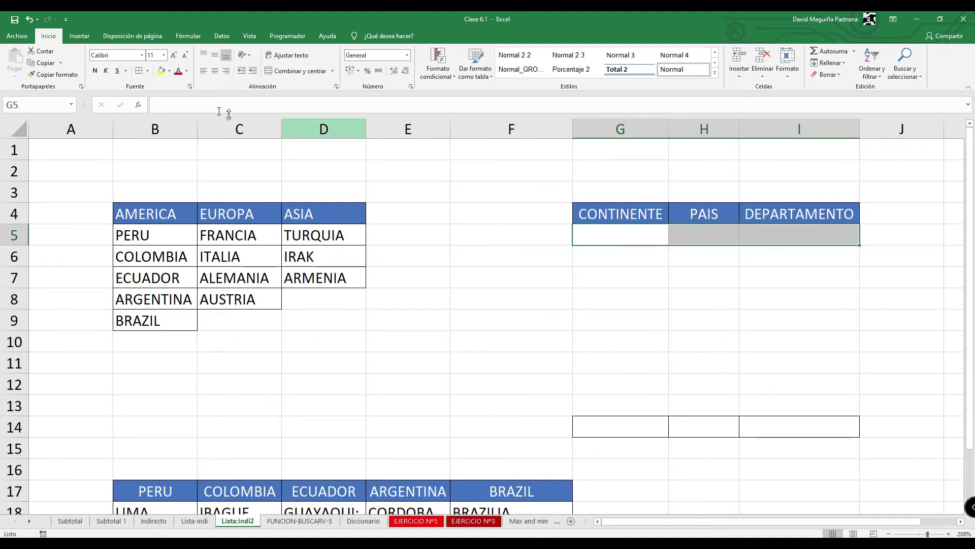
click(300, 71)
key(ctrl+z)
click(139, 71)
click(620, 297)
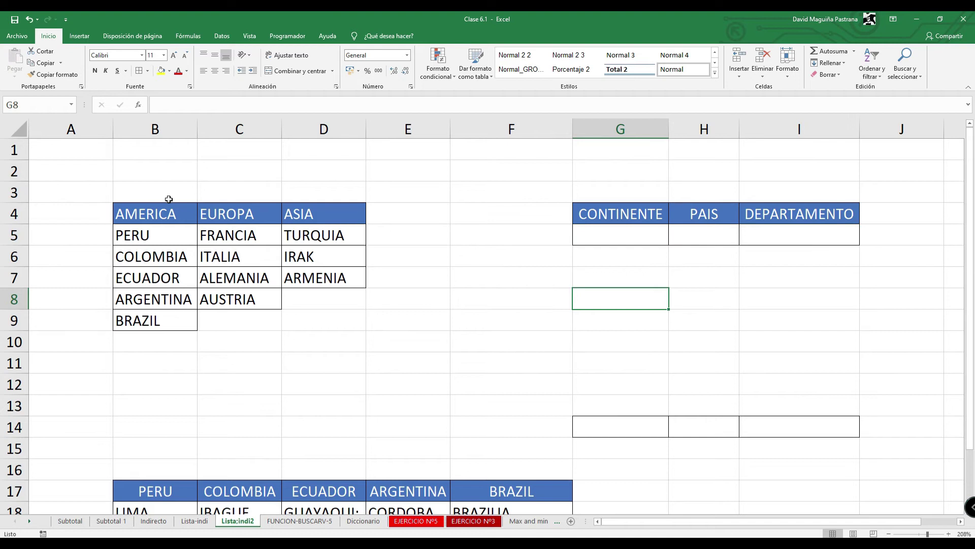
Shorten the continent headers in B4:D4 to AME, EURO and ASI
click(149, 215)
double_click(177, 216)
drag(176, 215, 147, 214)
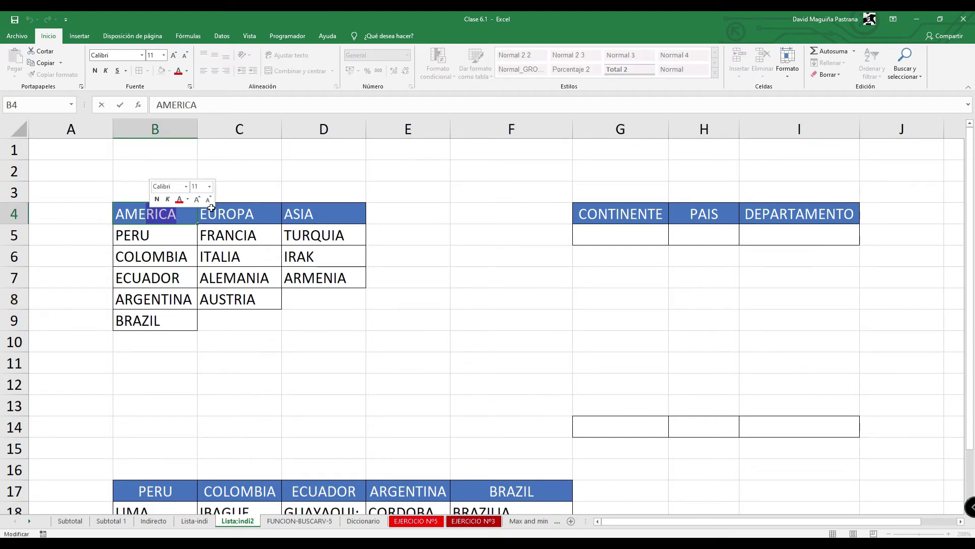
key(Delete)
click(239, 215)
double_click(253, 214)
drag(254, 214, 231, 216)
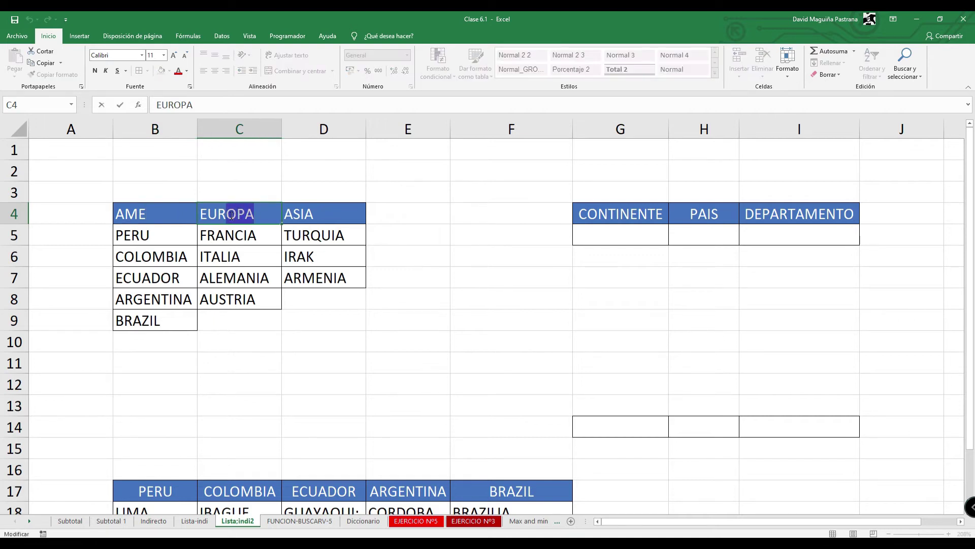
key(Delete)
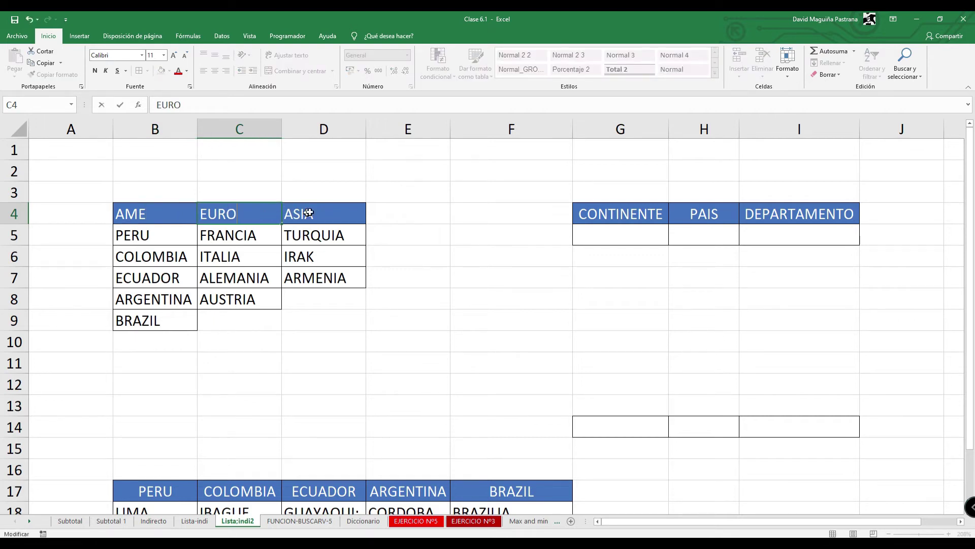
click(320, 212)
key(BackSpace)
click(386, 296)
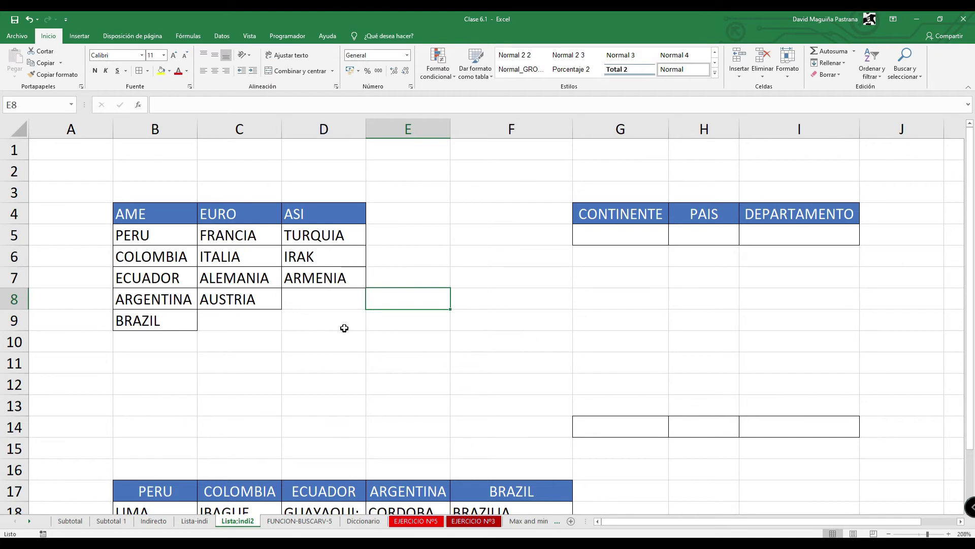
Convert B4:B9 into a table with headers and name it ame
click(149, 256)
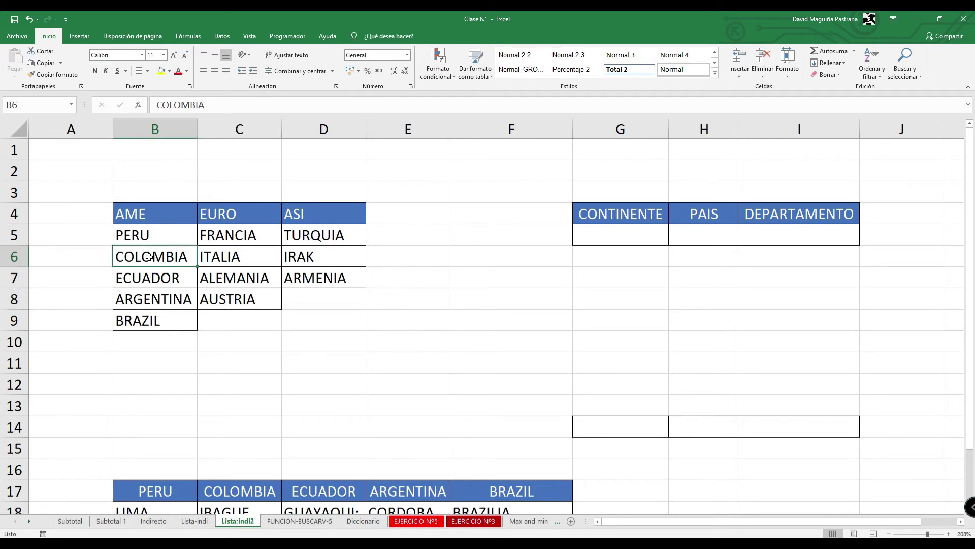
drag(149, 219, 154, 316)
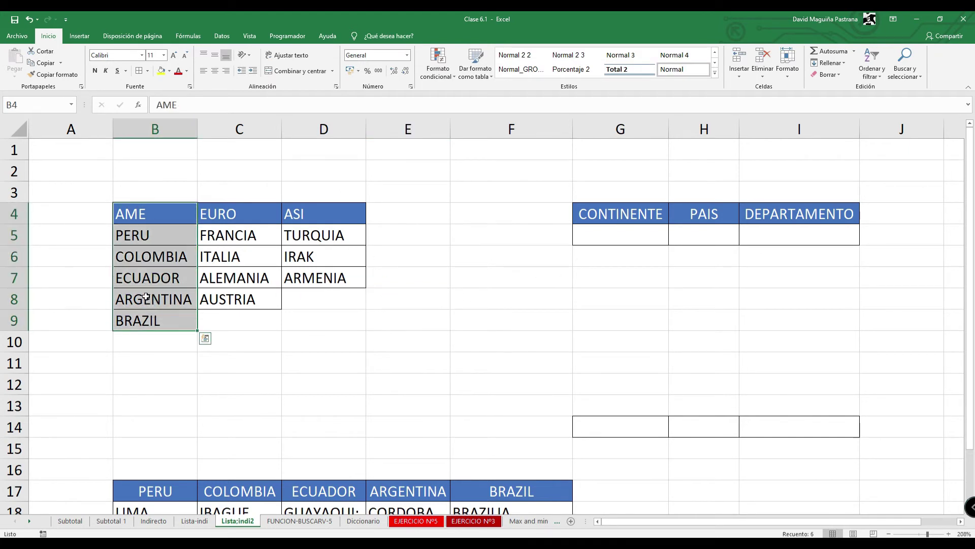
key(ctrl+t)
click(749, 199)
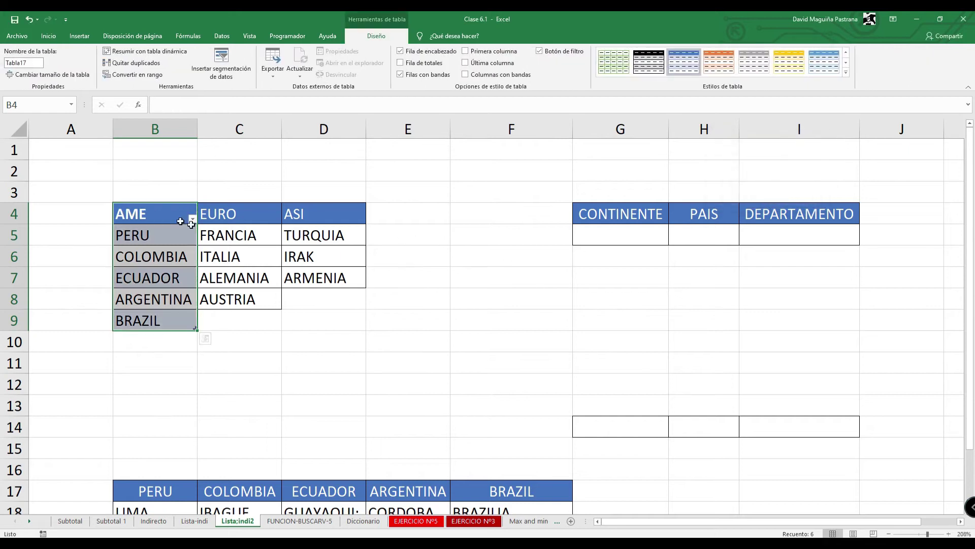
click(23, 62)
text(ame)
Convert C4:C8 into a table with headers and name it euro
drag(246, 213, 239, 300)
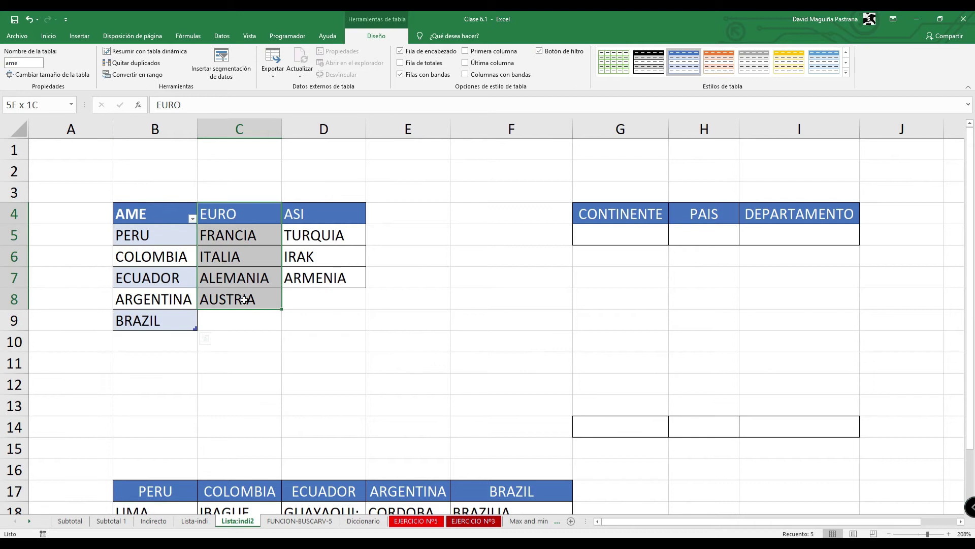
key(ctrl+t)
click(767, 197)
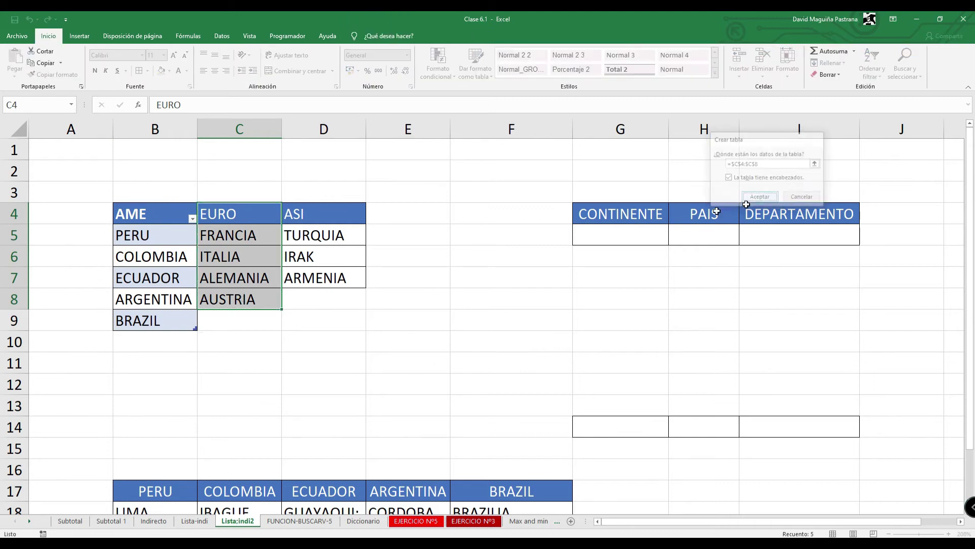
text(e)
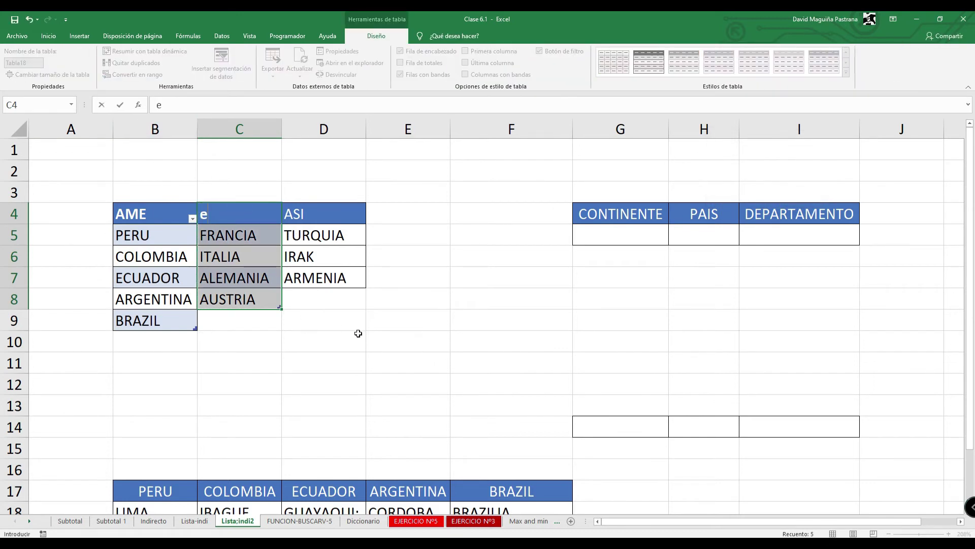
key(Escape)
click(193, 255)
click(218, 256)
click(377, 36)
click(32, 61)
text(euro)
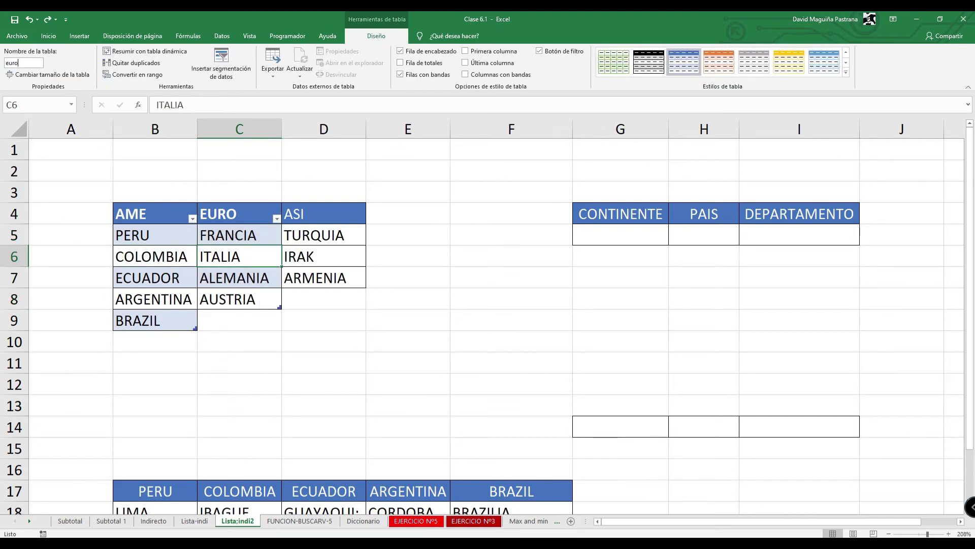
Convert D4:D7 into a table with headers and name it asi
drag(325, 212, 317, 272)
key(ctrl+c)
key(ctrl+t)
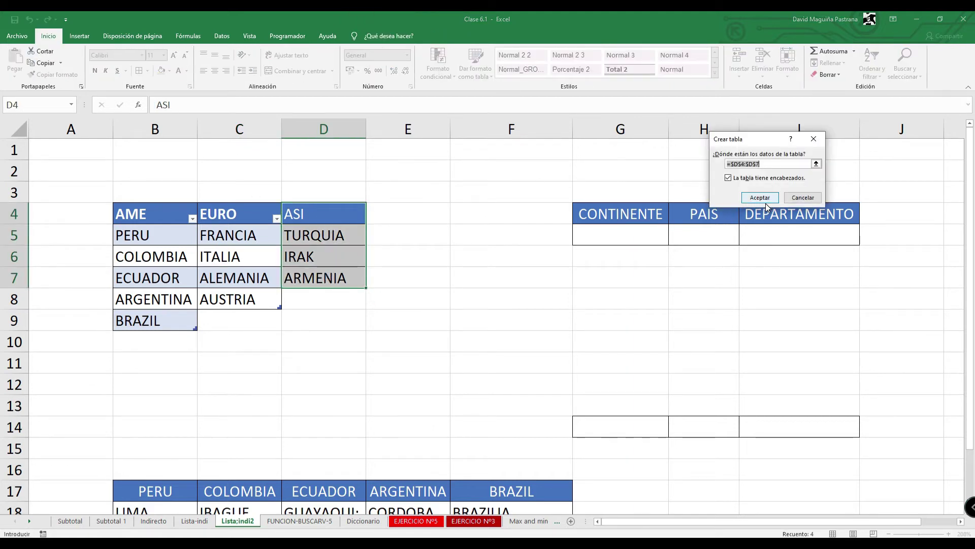
click(760, 198)
click(34, 63)
text(asi)
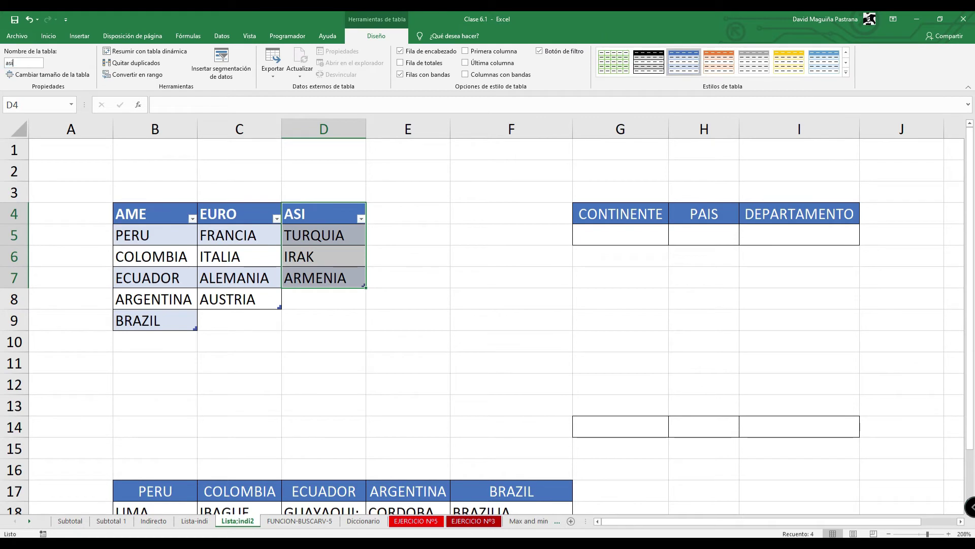
click(635, 325)
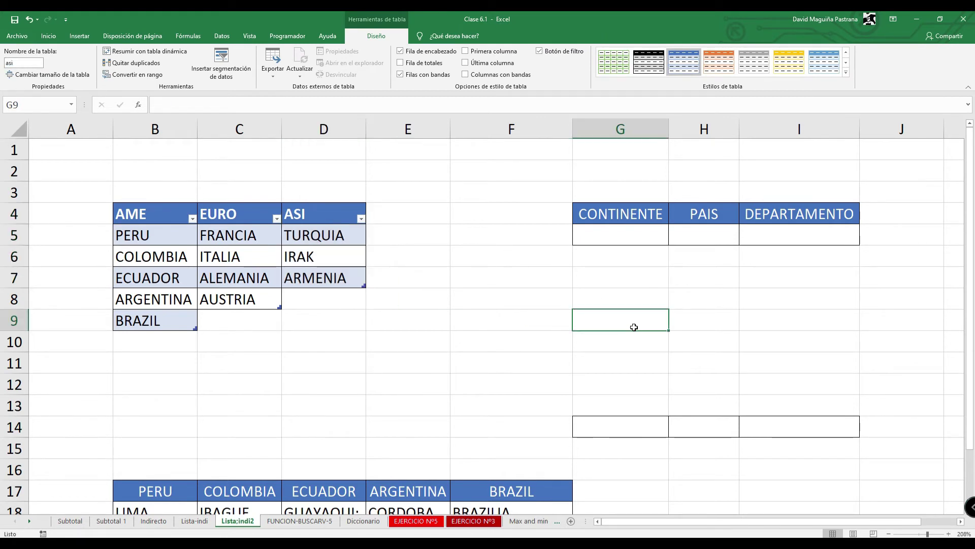
Add a Lista data validation to the CONTINENTE cell G5 with the headers B4:D4 as its source
click(635, 235)
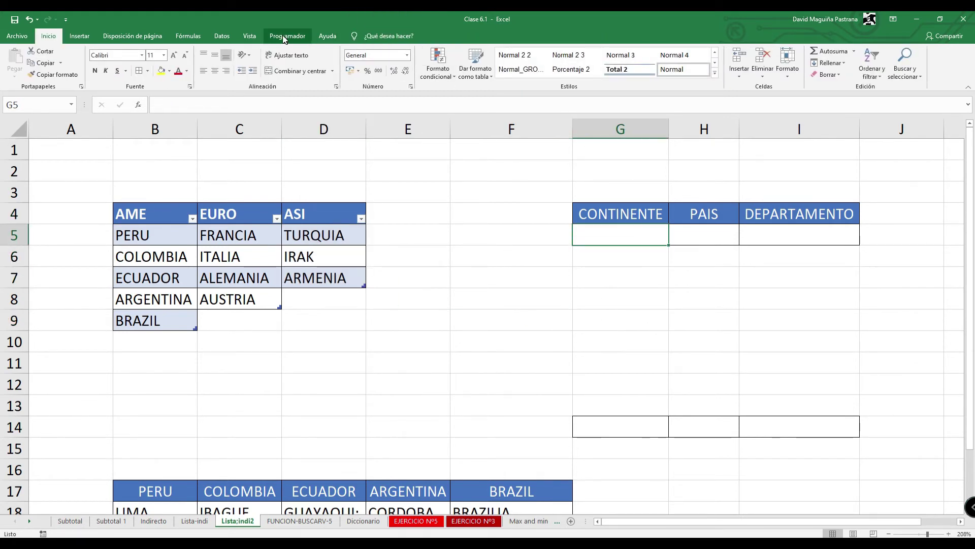
click(249, 35)
click(222, 36)
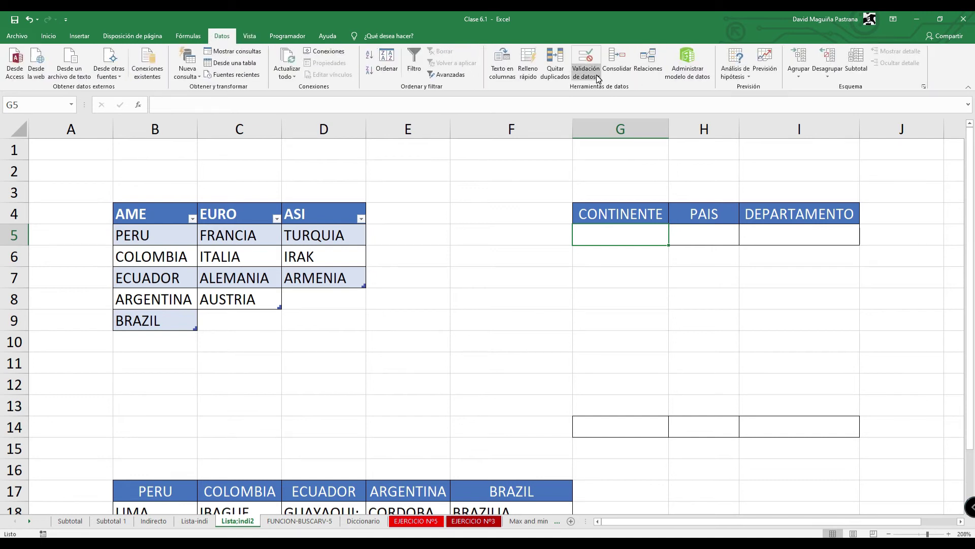
click(589, 76)
click(622, 90)
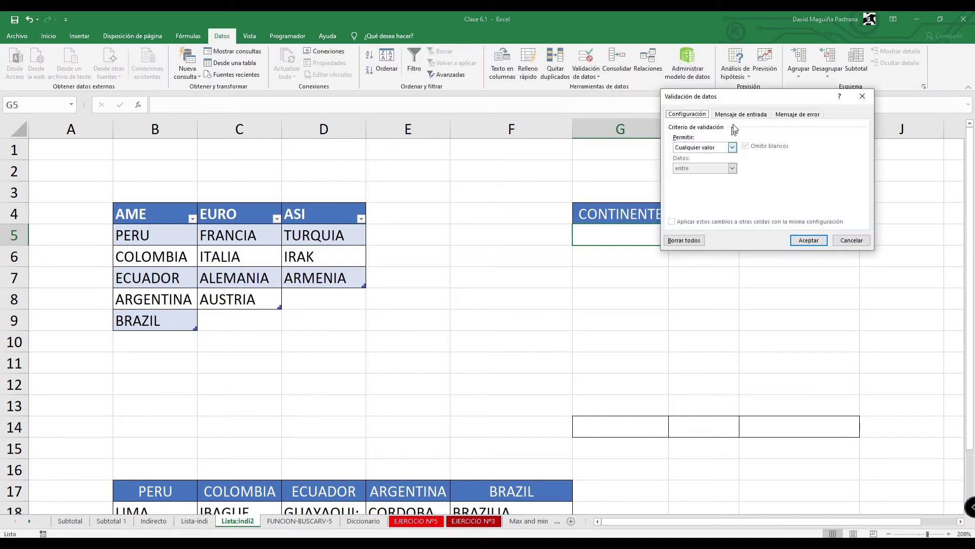
click(732, 147)
click(715, 178)
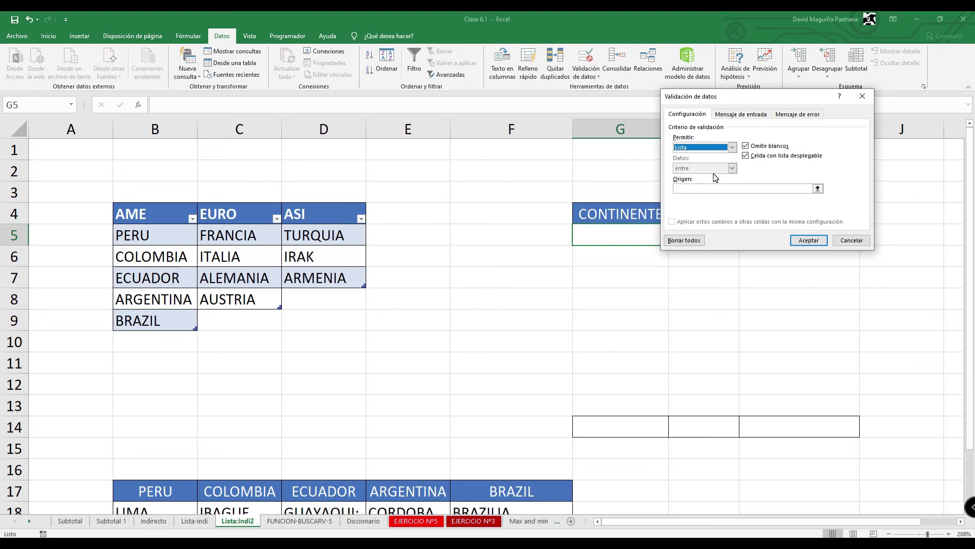
click(818, 189)
drag(158, 216, 343, 211)
key(Return)
key(Return)
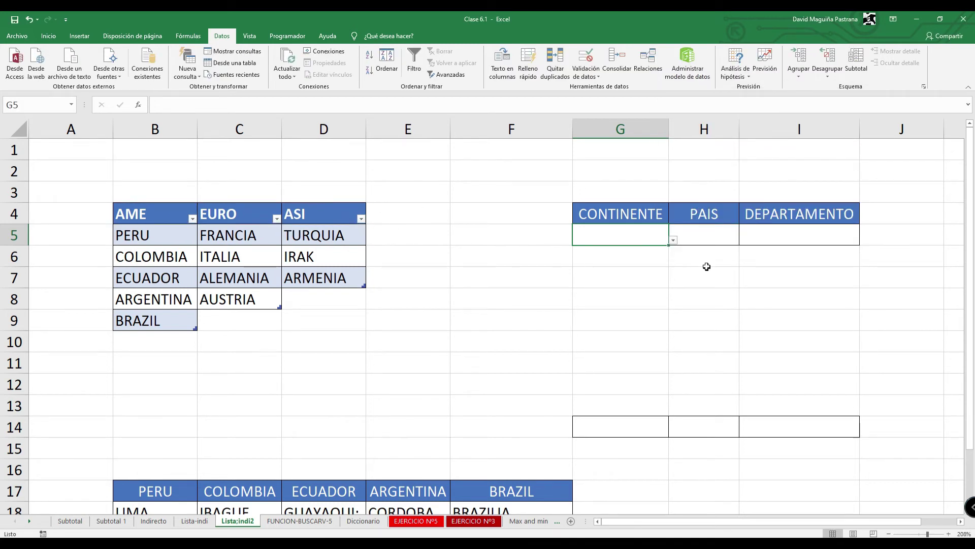
Choose EURO from the CONTINENTE list in G5
click(673, 241)
click(622, 279)
click(674, 242)
click(625, 279)
Add a Lista data validation to the PAIS cell H5 with the source =indirecto($G$5)
click(716, 239)
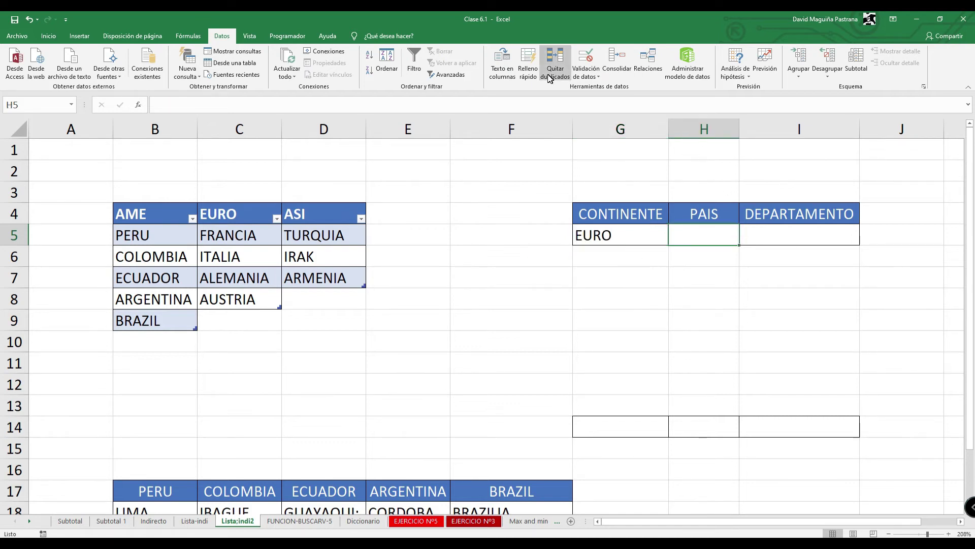
click(585, 74)
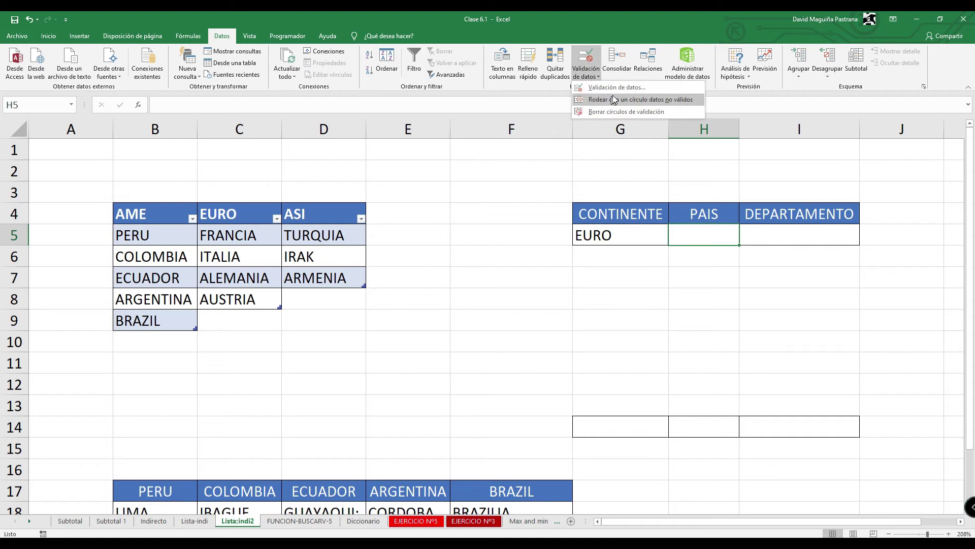
click(622, 97)
click(732, 147)
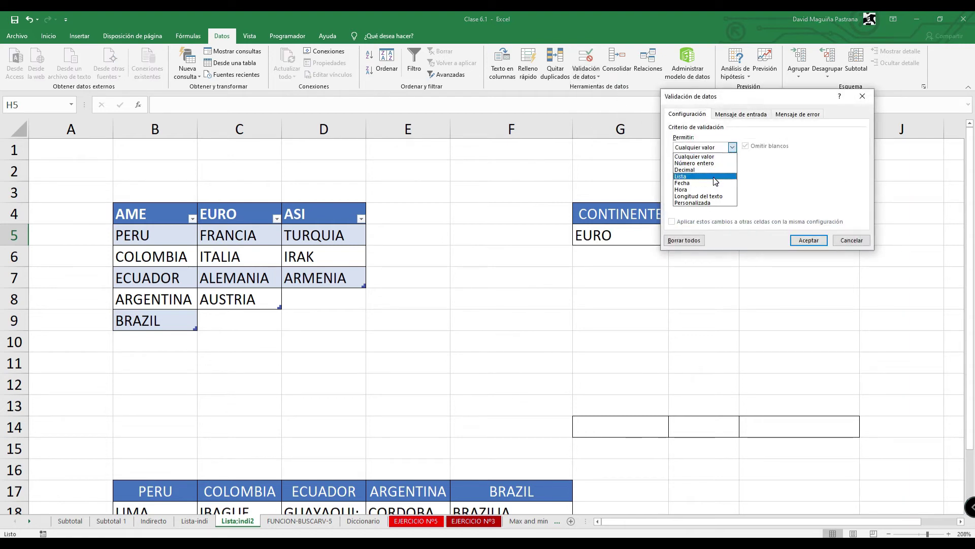
click(703, 177)
click(818, 189)
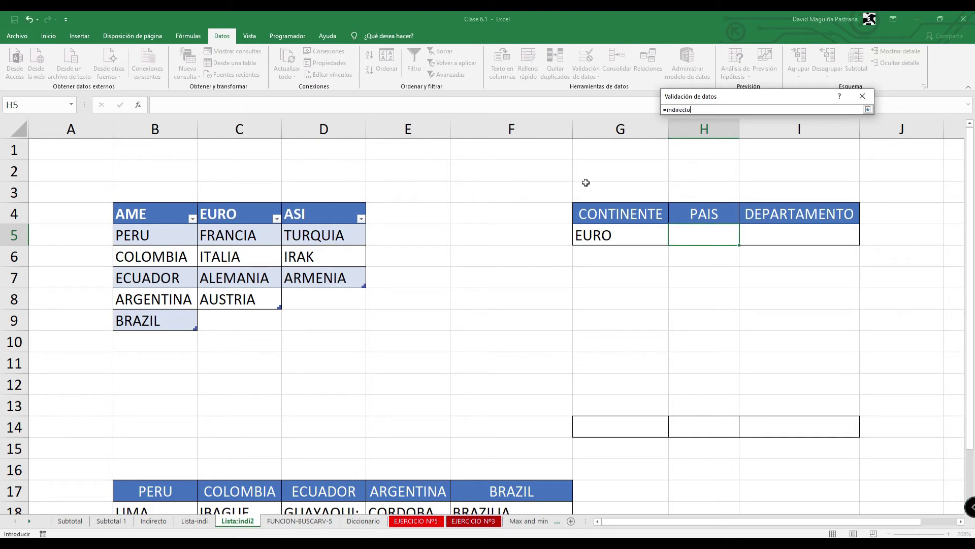
text(o()
click(641, 235)
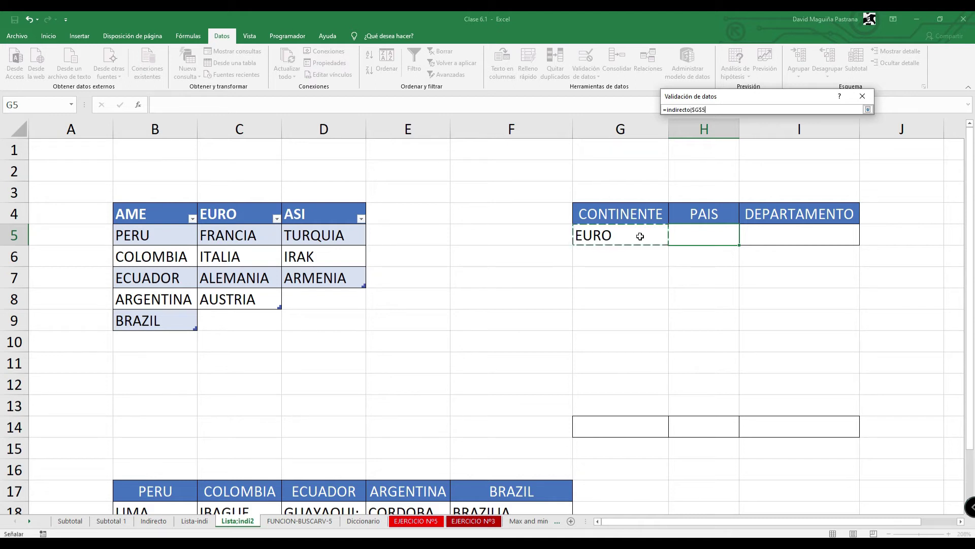
text())
key(Return)
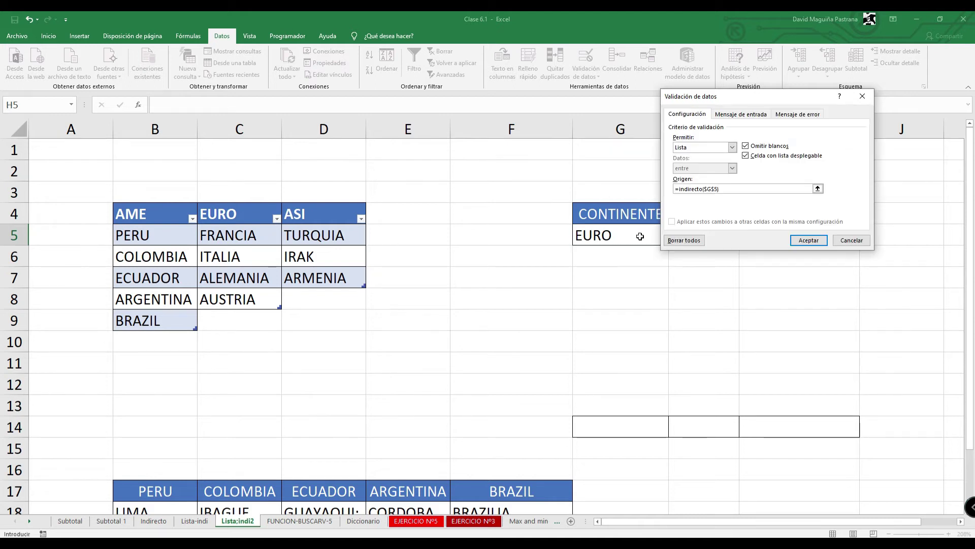
click(810, 240)
Choose ALEMANIA from the PAIS list in H5 and change the continent in G5 to AME
click(743, 240)
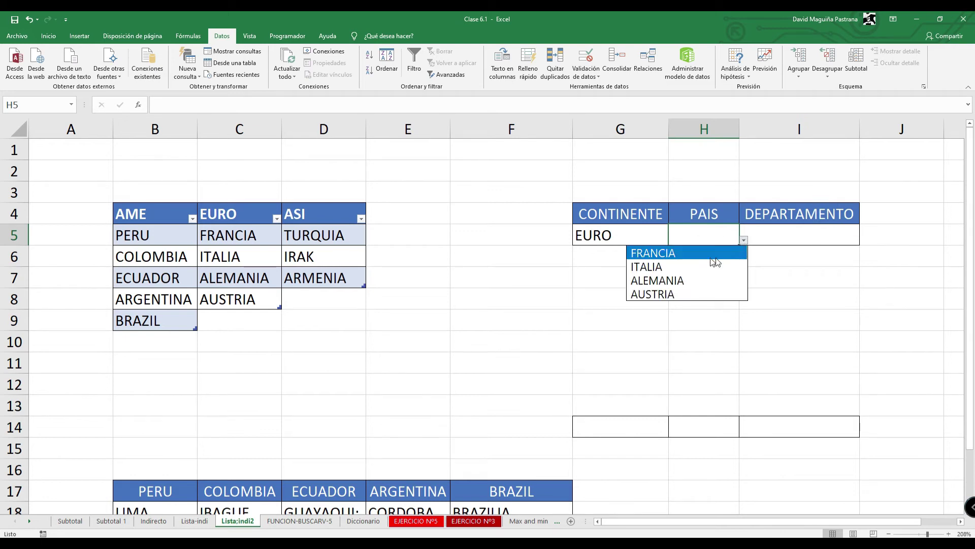
click(680, 280)
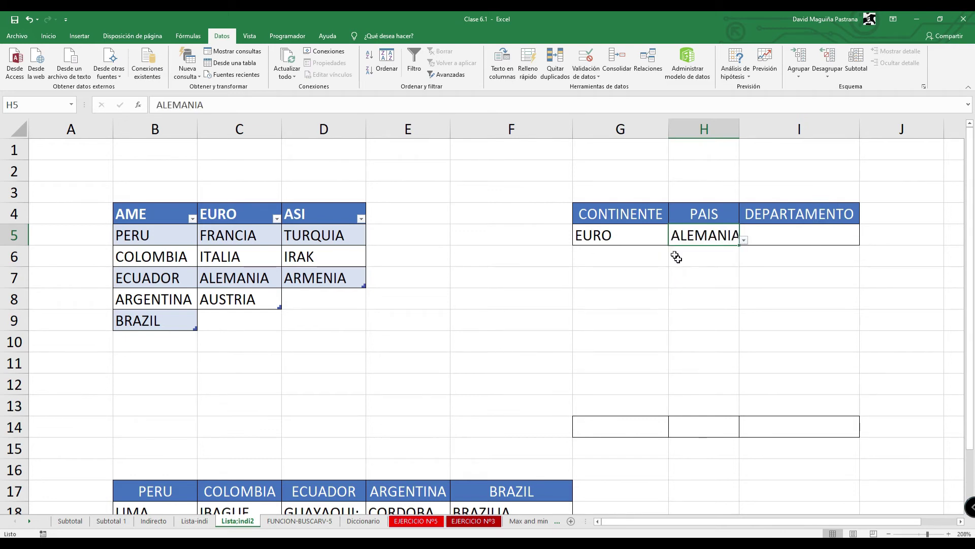
click(663, 237)
click(673, 240)
click(655, 252)
Choose ECUADOR from the PAIS list in H5
click(741, 237)
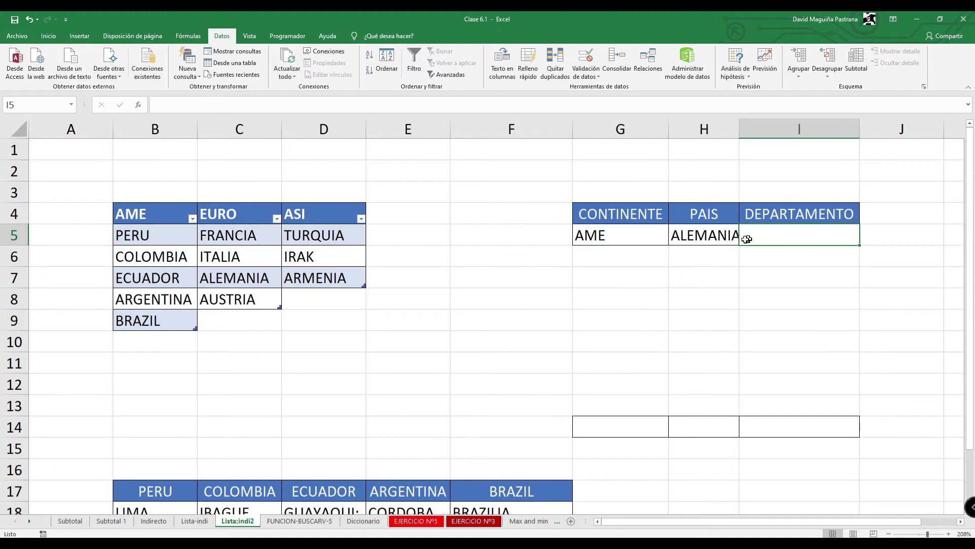
click(737, 239)
click(743, 241)
click(716, 279)
click(762, 240)
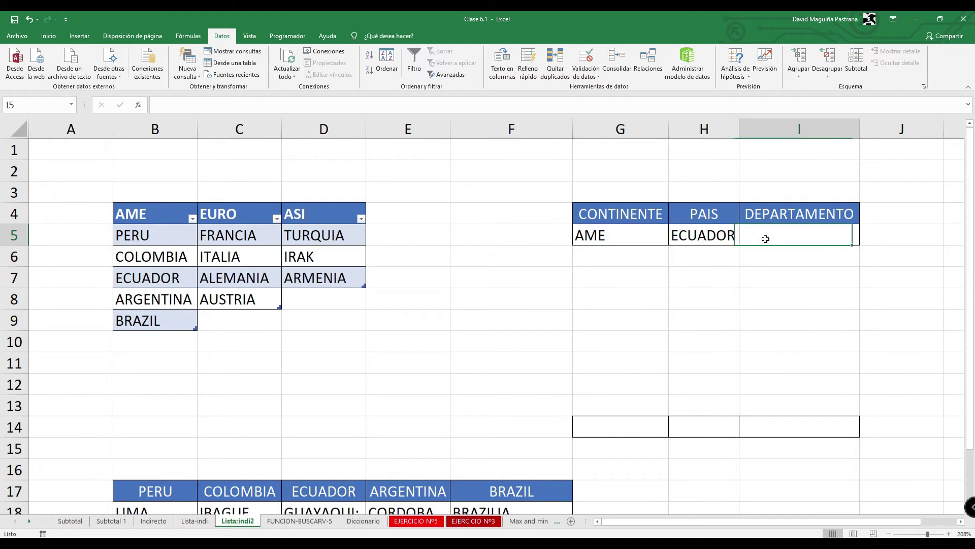
Move the table of departments by country up so its PERU to BRAZIL headers sit in B12:F12
scroll(487, 382, down, 1)
scroll(486, 382, down, 1)
drag(170, 361, 511, 426)
drag(497, 352, 475, 253)
click(501, 213)
scroll(501, 211, up, 2)
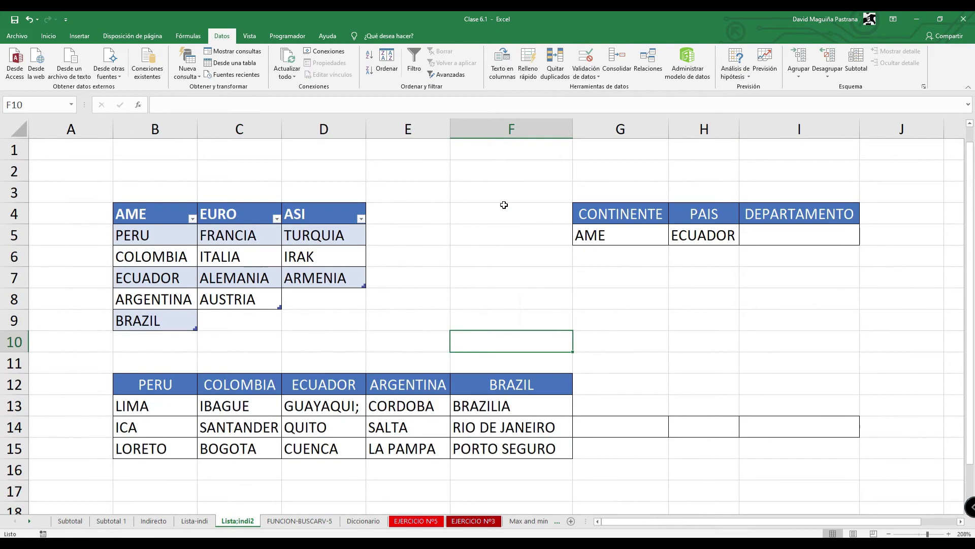
Add a Lista data validation to the DEPARTAMENTO cell I5 with the source =indirecto($H$5), accepting it despite the source error
click(792, 238)
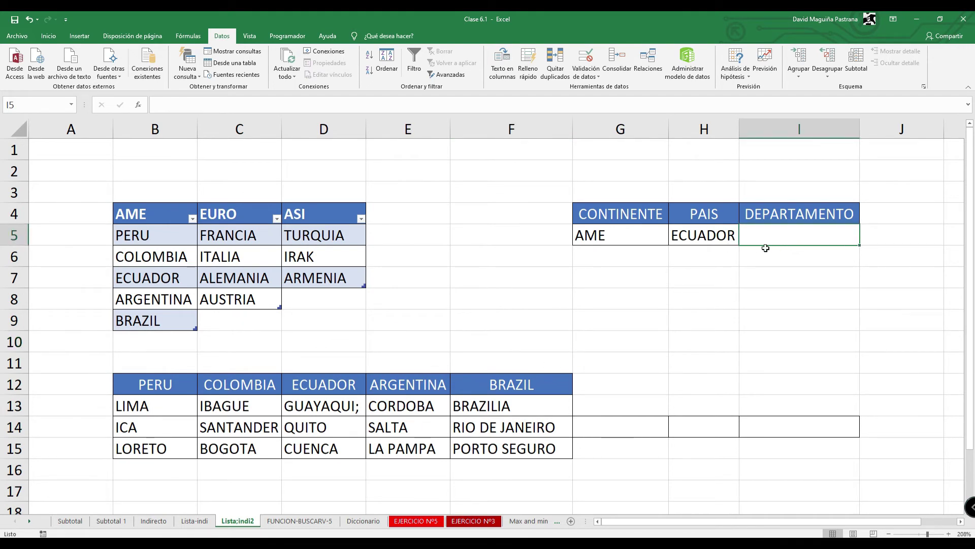
click(587, 75)
click(599, 98)
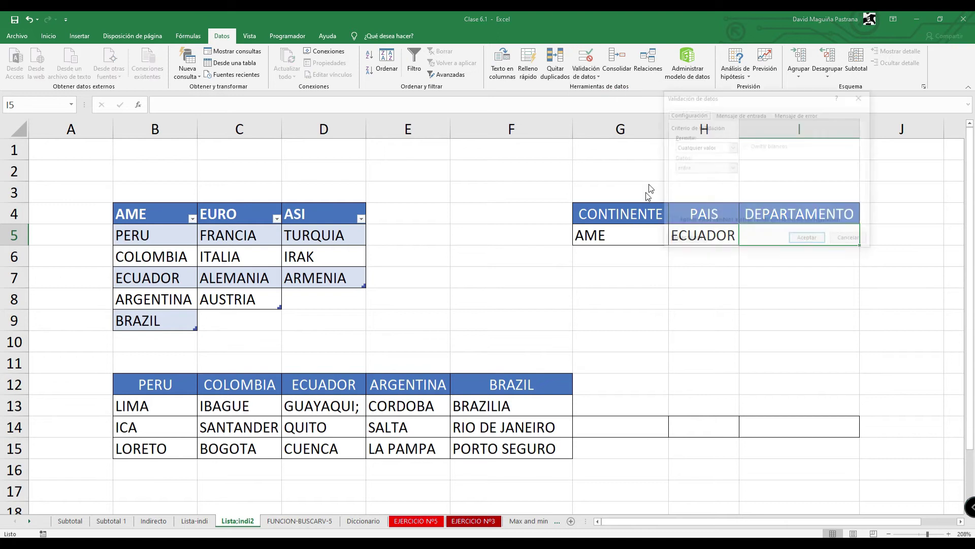
click(732, 147)
click(708, 177)
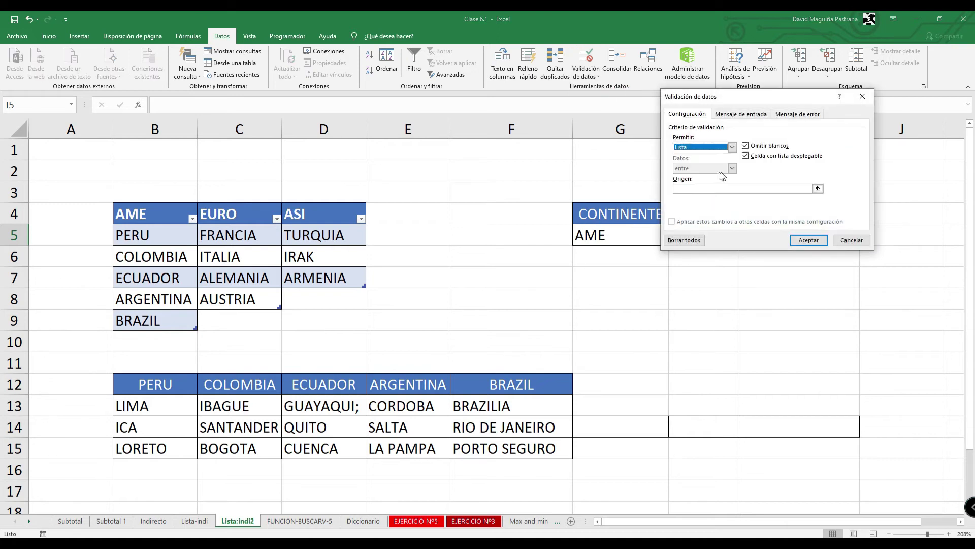
click(783, 189)
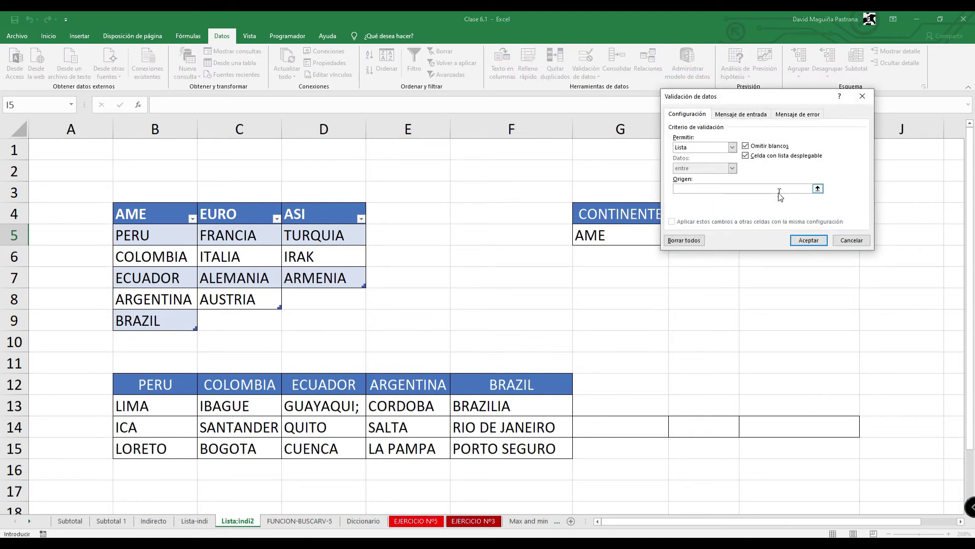
text(=)
drag(739, 97, 796, 50)
text(indirecto()
click(697, 235)
text())
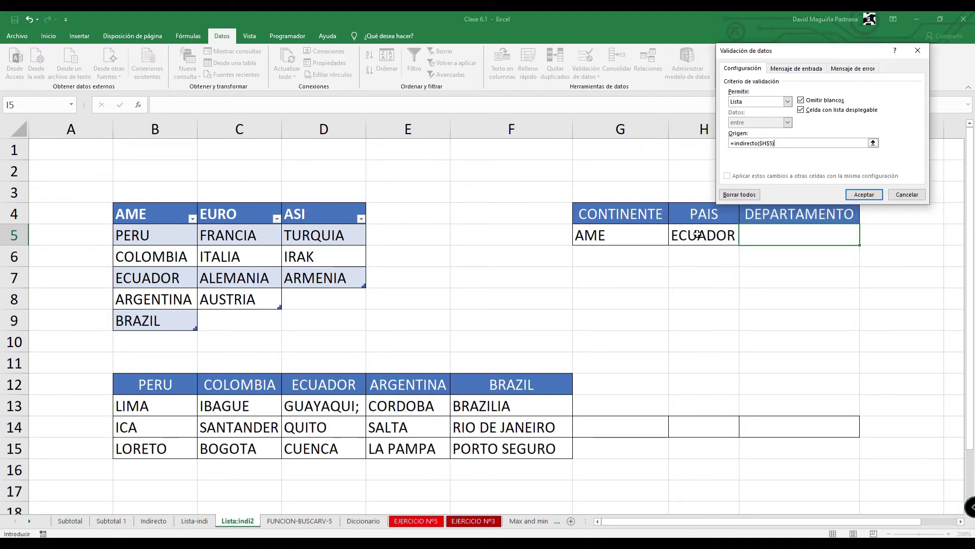
key(Return)
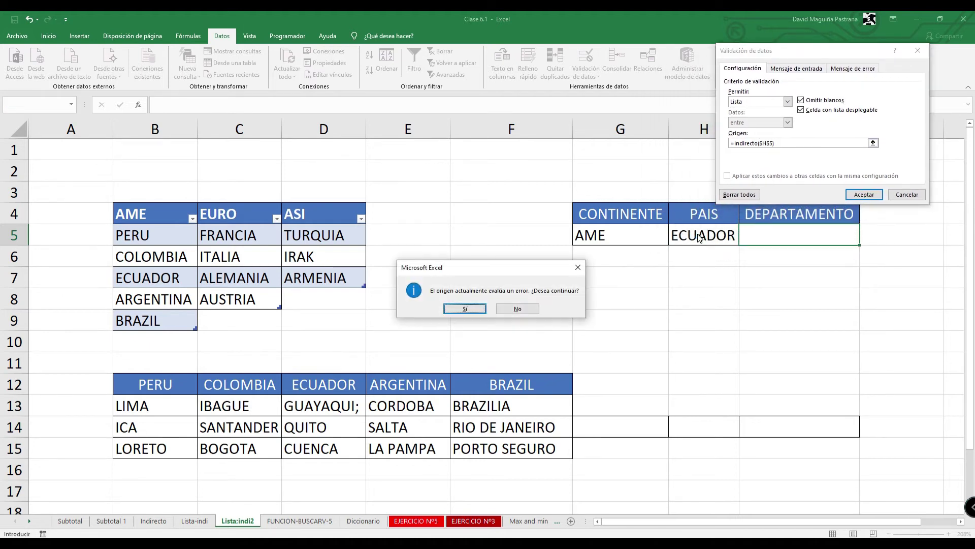
click(466, 309)
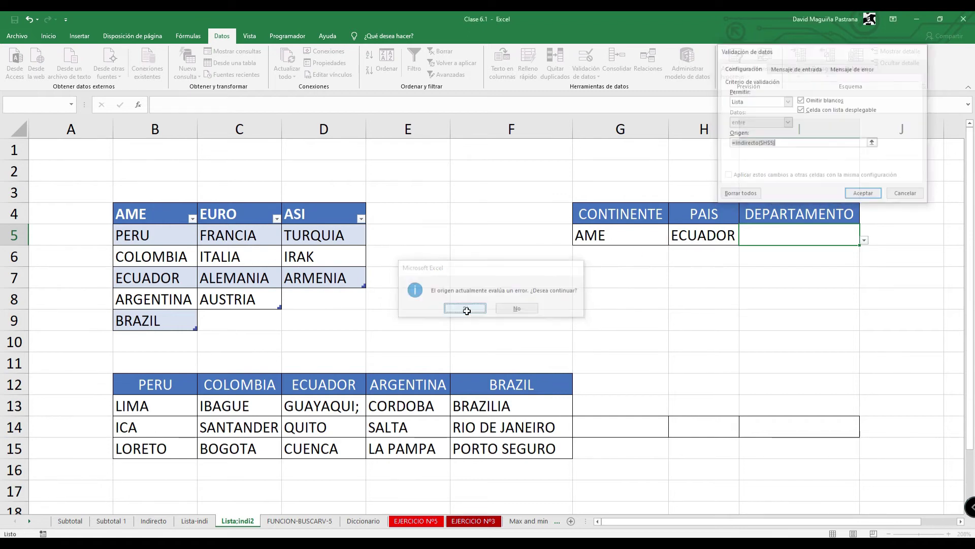
click(785, 252)
click(773, 241)
Convert the PERU column B12:B15 into a table with headers and name the table peru
drag(171, 388, 178, 442)
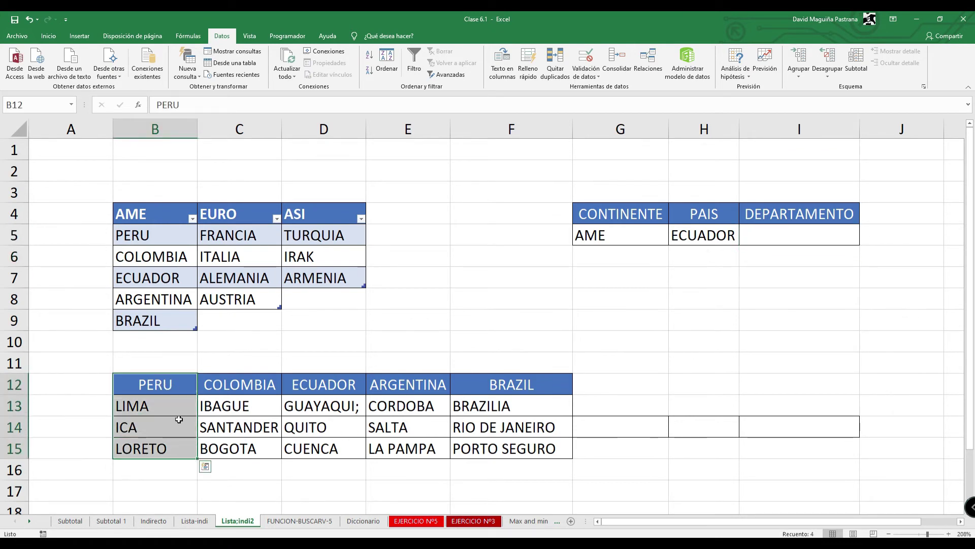
key(ctrl+t)
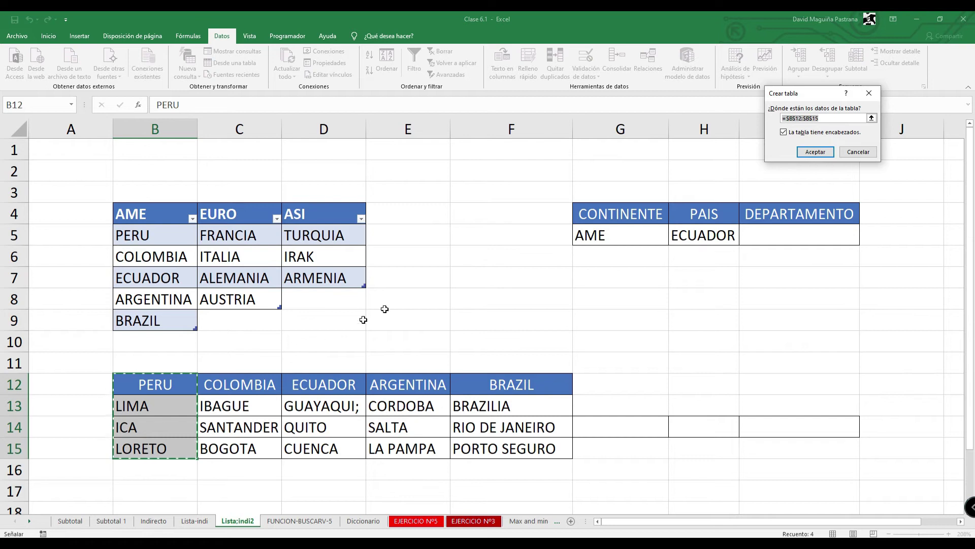
click(814, 152)
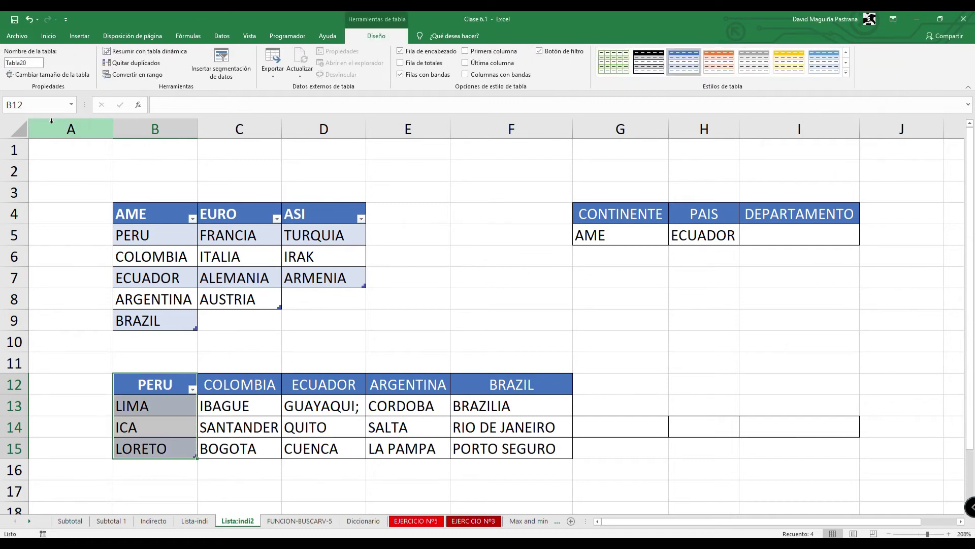
click(36, 63)
text(peru)
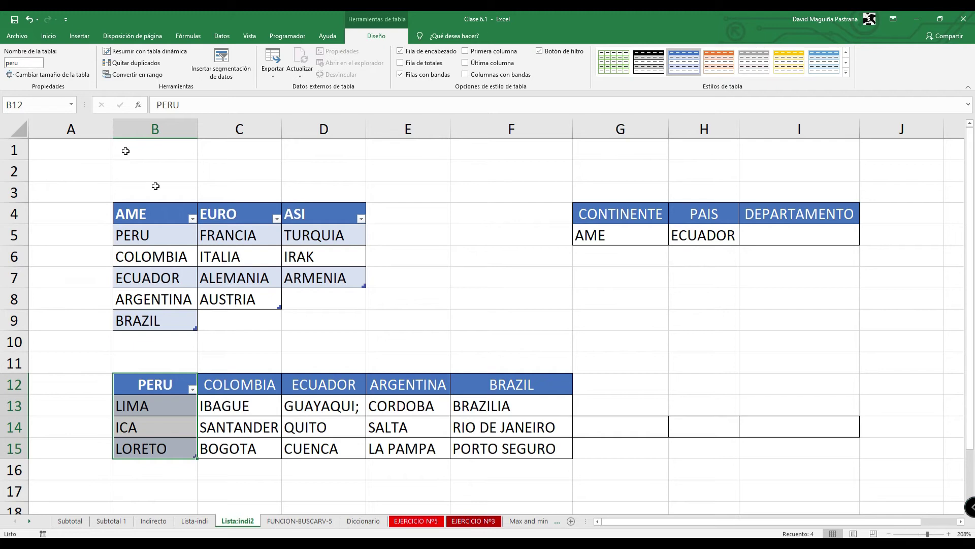
drag(239, 384, 264, 447)
key(ctrl+t)
text(c)
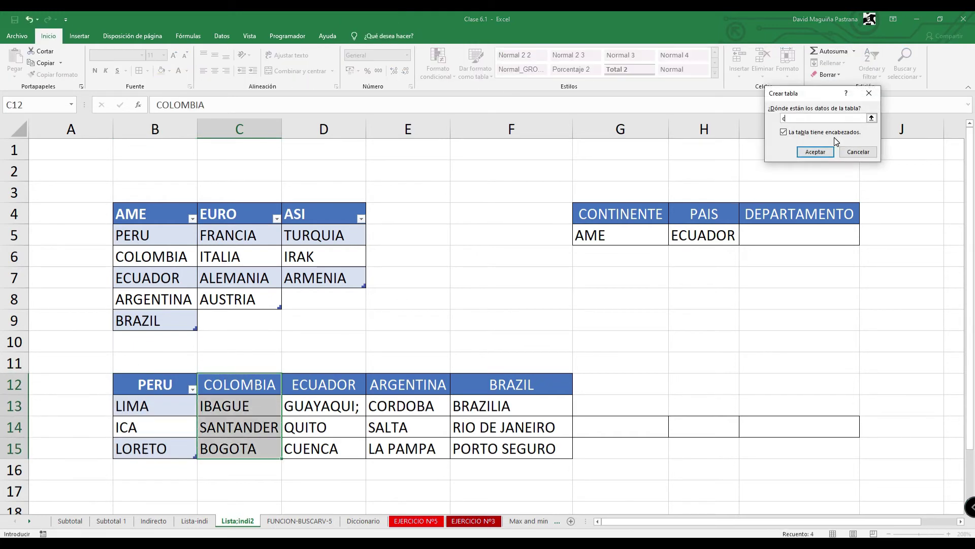
text(olombia)
key(Return)
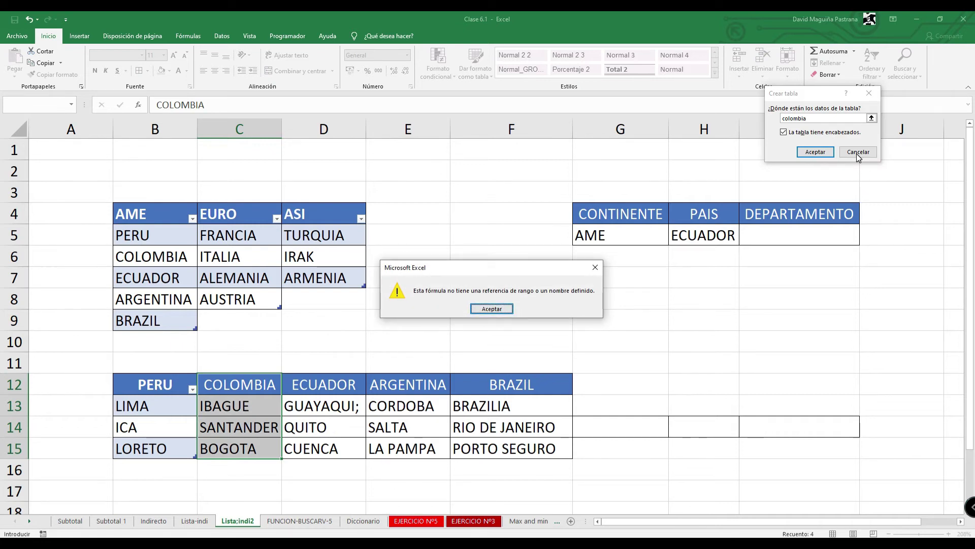
click(595, 268)
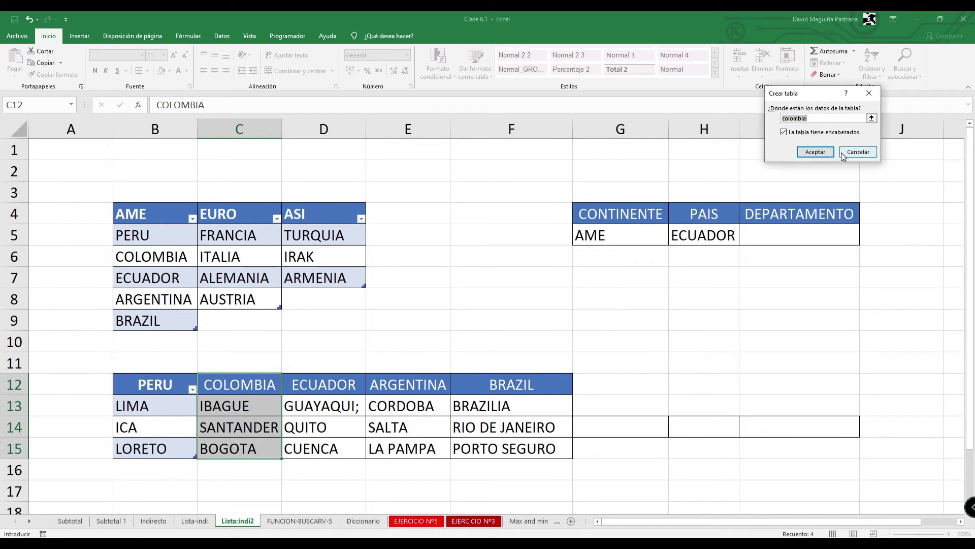
click(861, 150)
Convert the COLOMBIA column C12:C15 into a table with headers and name the table colombia
key(ctrl+t)
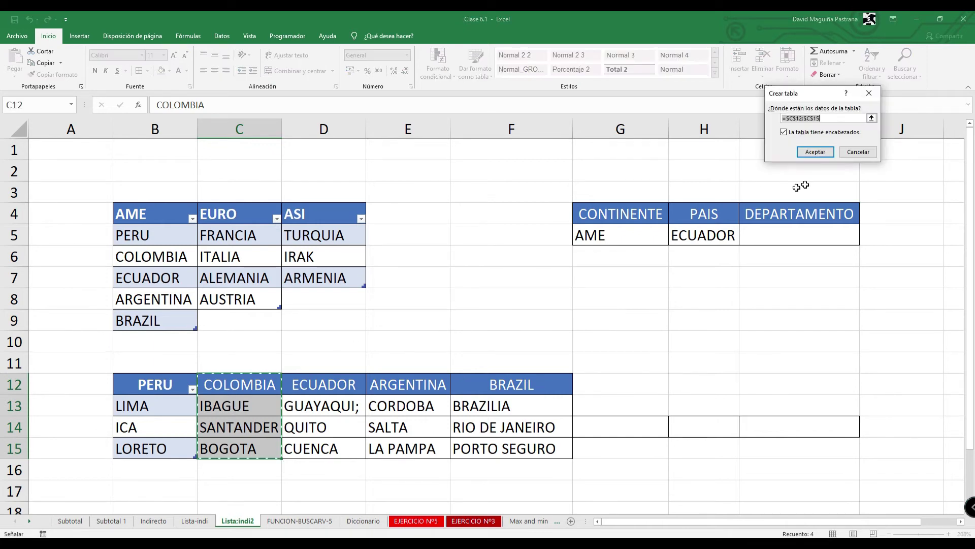
click(813, 151)
click(23, 62)
text(colombia)
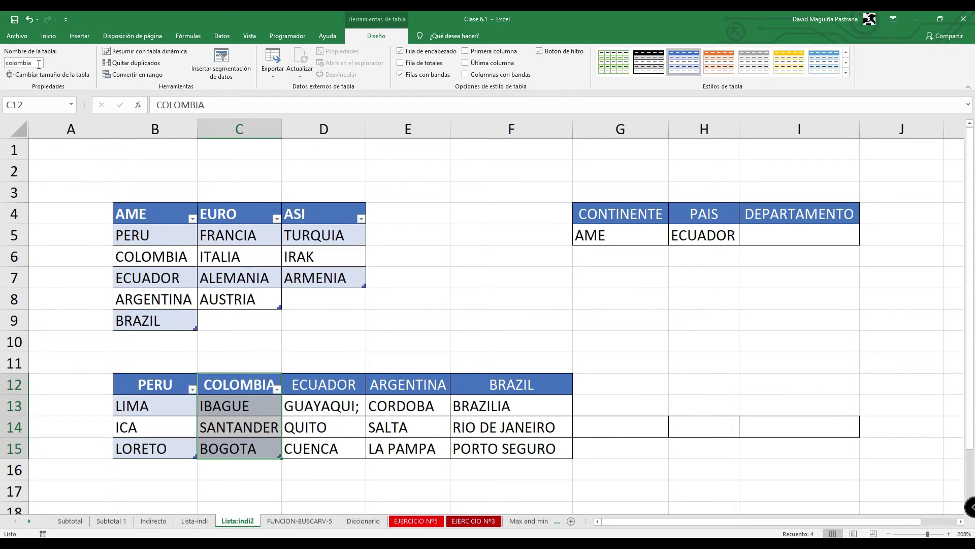
Convert the ECUADOR column D12:D15 into a table with headers and name the table ecuador
drag(323, 384, 327, 450)
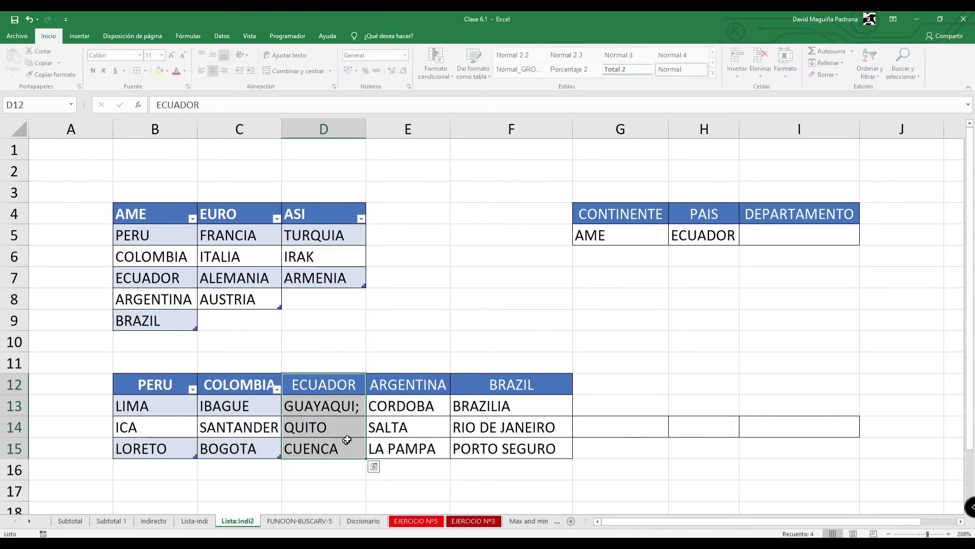
key(ctrl+t)
click(815, 151)
click(42, 60)
text(ecuador)
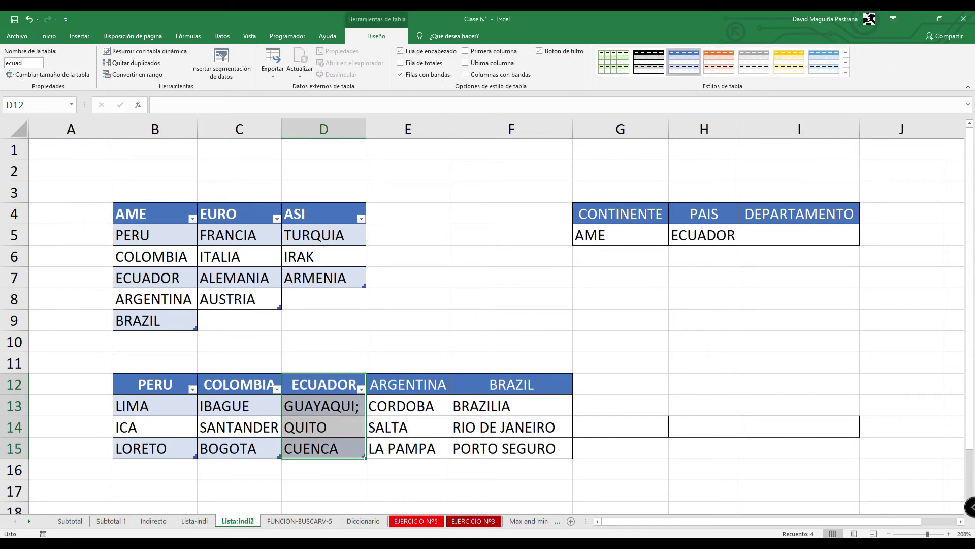
key(Return)
Test the DEPARTAMENTO list in I5 for ECUADOR by choosing QUITO and GUAYAQUI; in turn
click(621, 256)
click(725, 234)
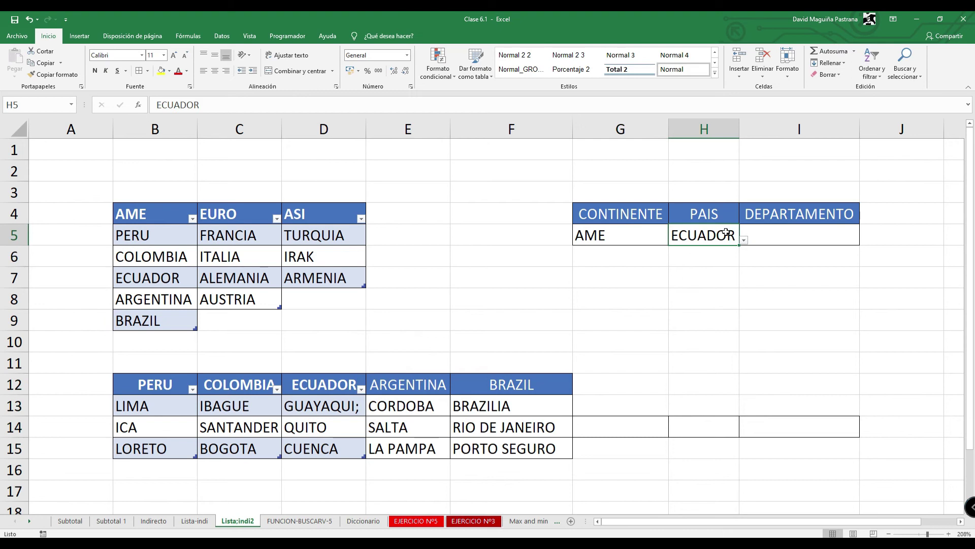
click(855, 240)
click(864, 240)
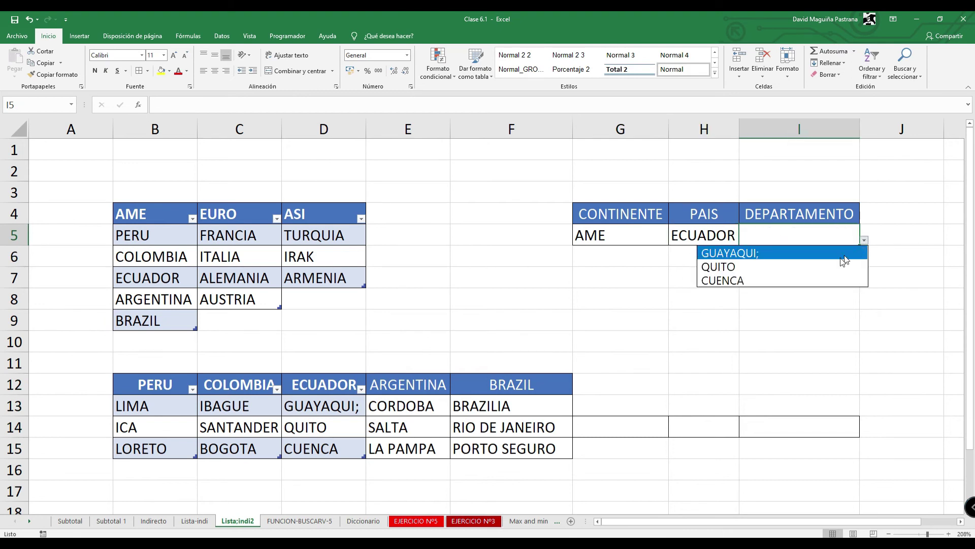
click(820, 266)
click(864, 240)
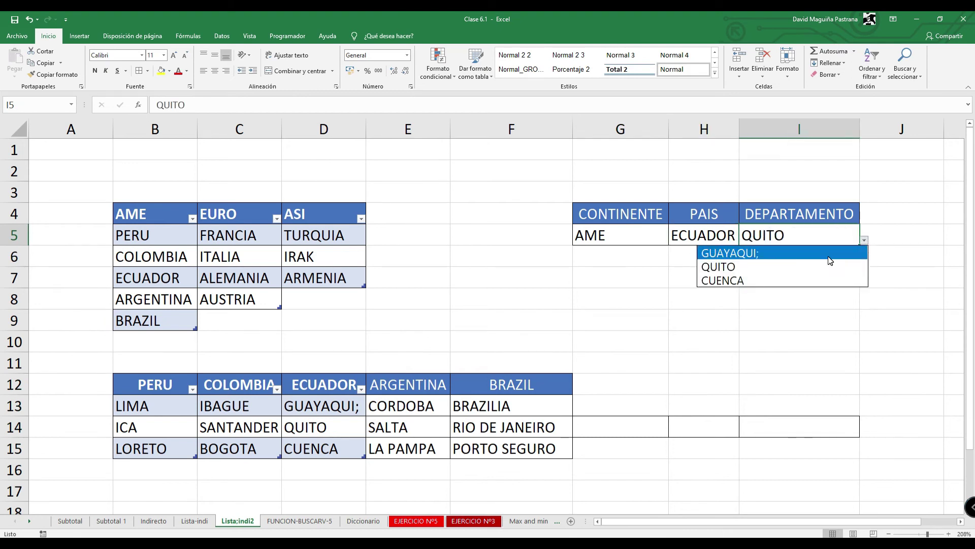
click(823, 253)
Choose PERU from the PAIS list in H5 and LIMA from the DEPARTAMENTO list in I5
click(704, 240)
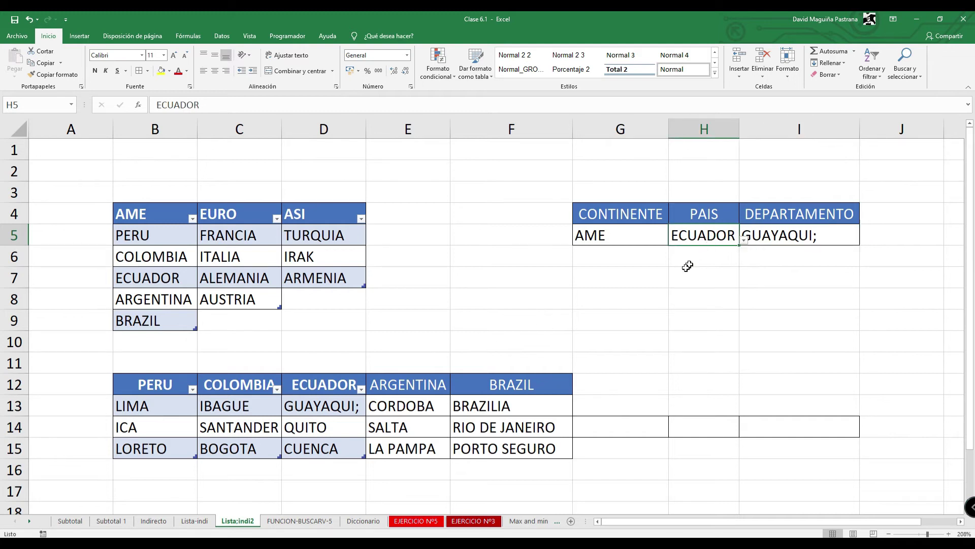
click(741, 233)
click(728, 231)
click(660, 233)
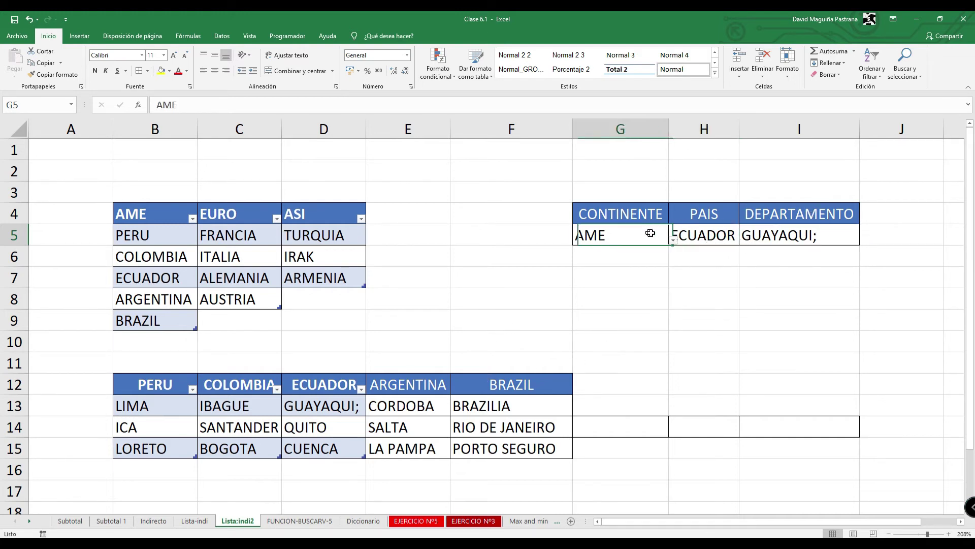
click(679, 238)
click(744, 245)
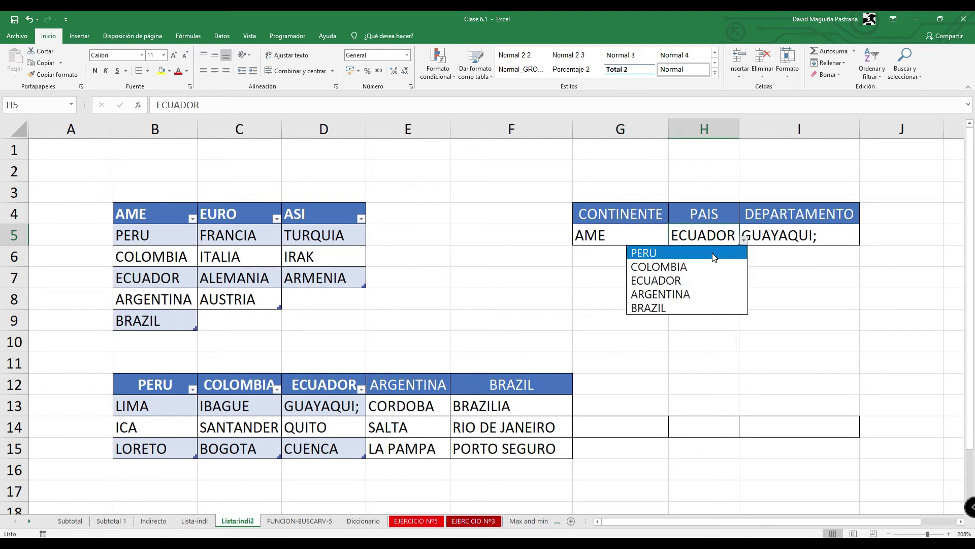
click(642, 251)
click(857, 237)
click(863, 238)
click(792, 254)
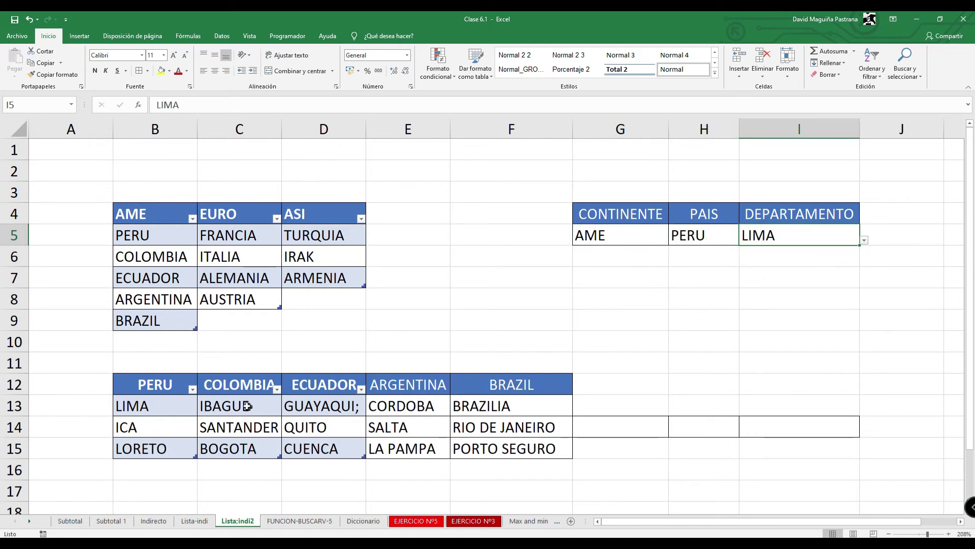
Add HUANCAYO to the PERU table in cell B16, directly below LORETO
scroll(193, 406, down, 1)
click(152, 404)
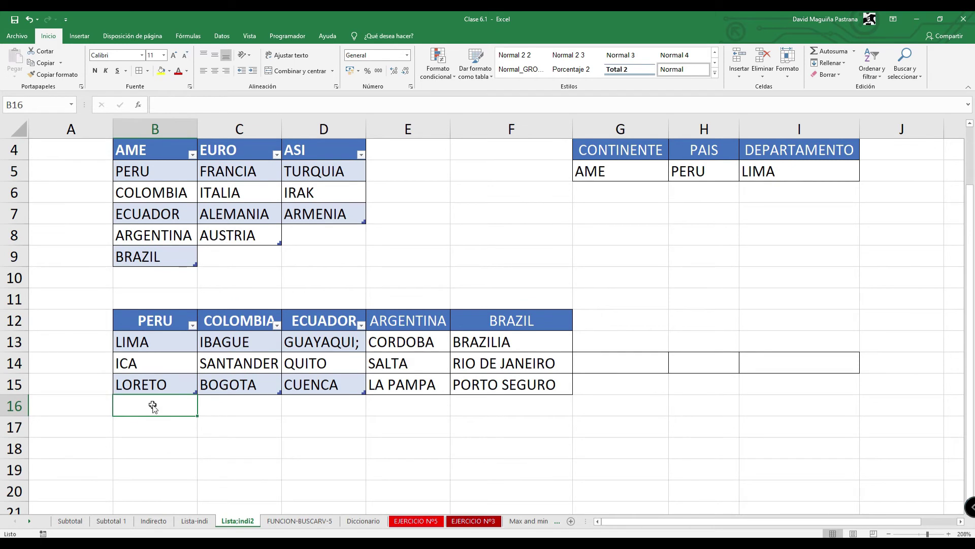
text(i)
key(BackSpace)
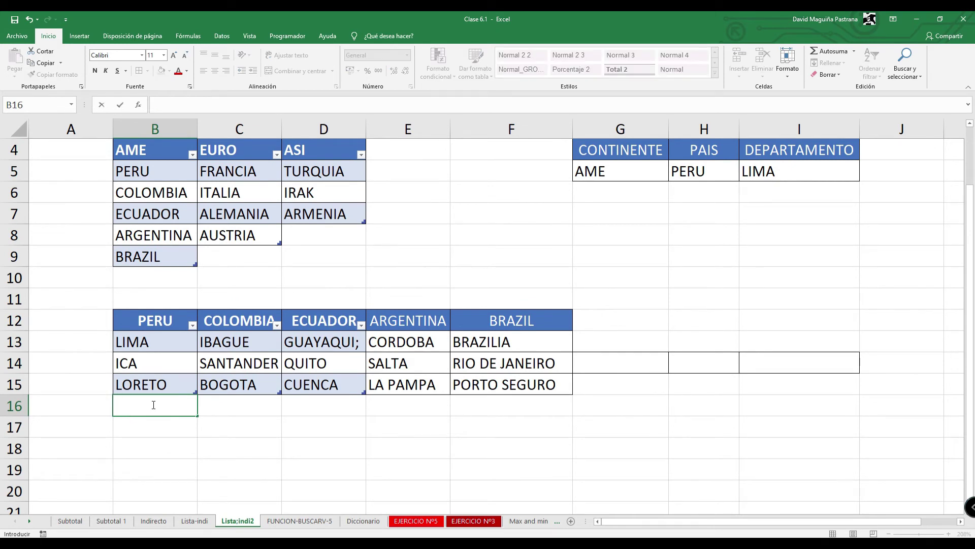
text(HUANCAYO)
key(Return)
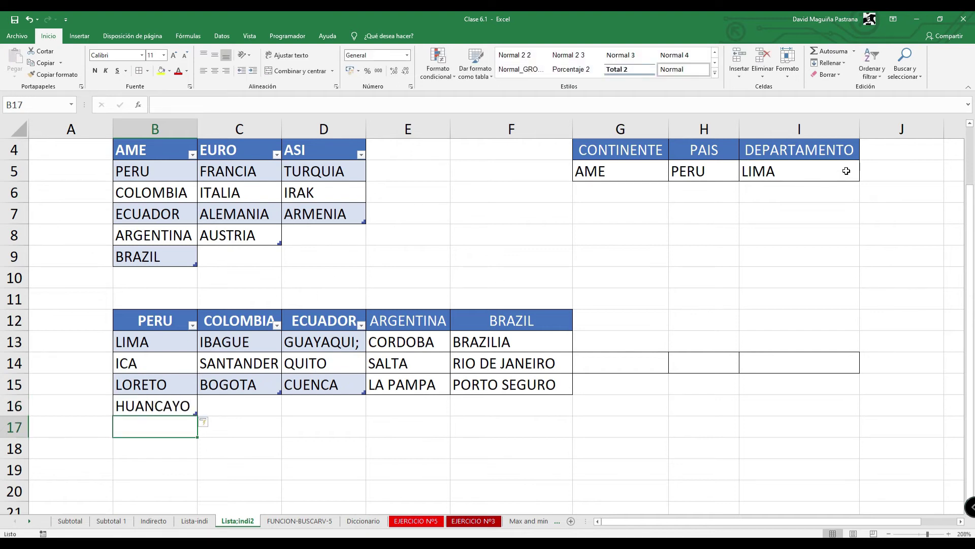
Choose HUANCAYO from the DEPARTAMENTO list in I5
click(825, 181)
click(868, 177)
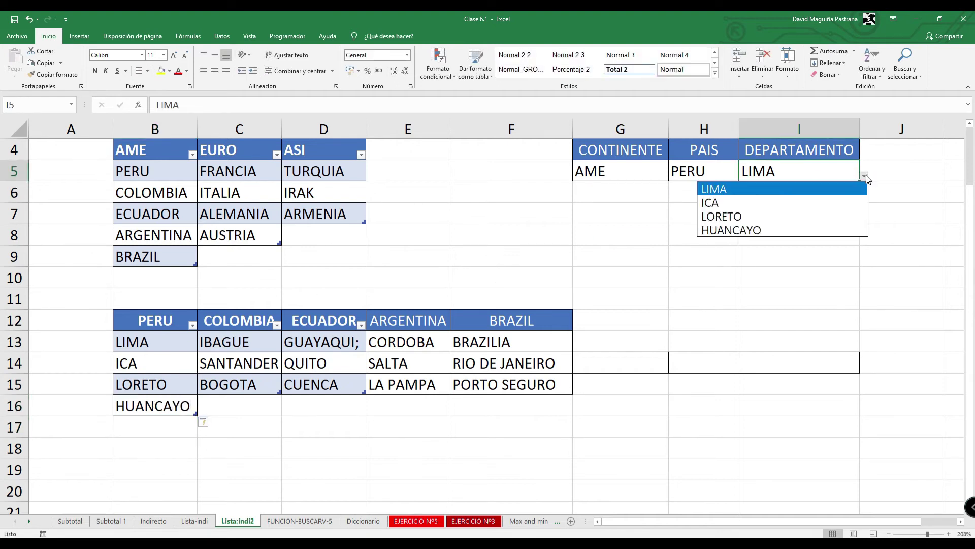
click(798, 230)
click(797, 229)
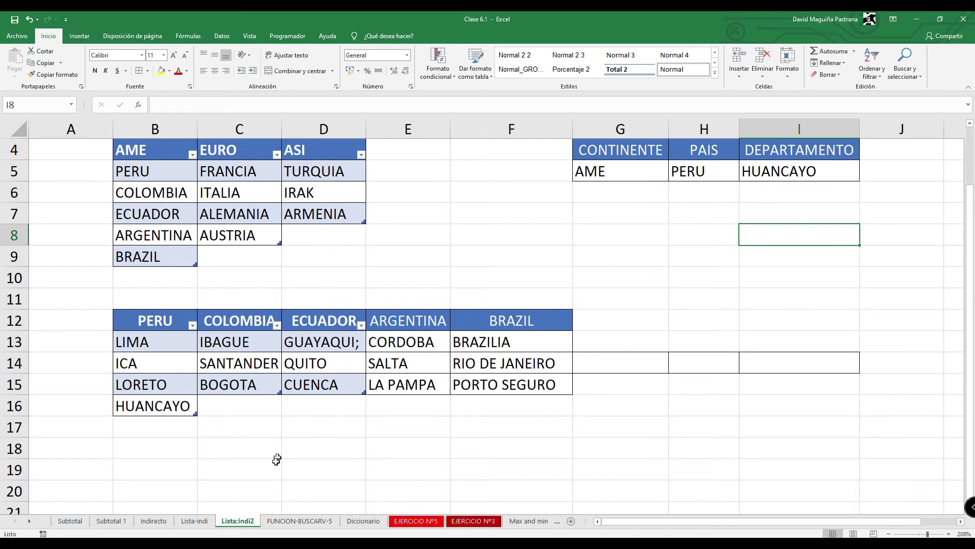
Enter =ALEATORIO() in the AÑO cell E17 of the FUNCION-BUSCARV-5 sheet
click(284, 520)
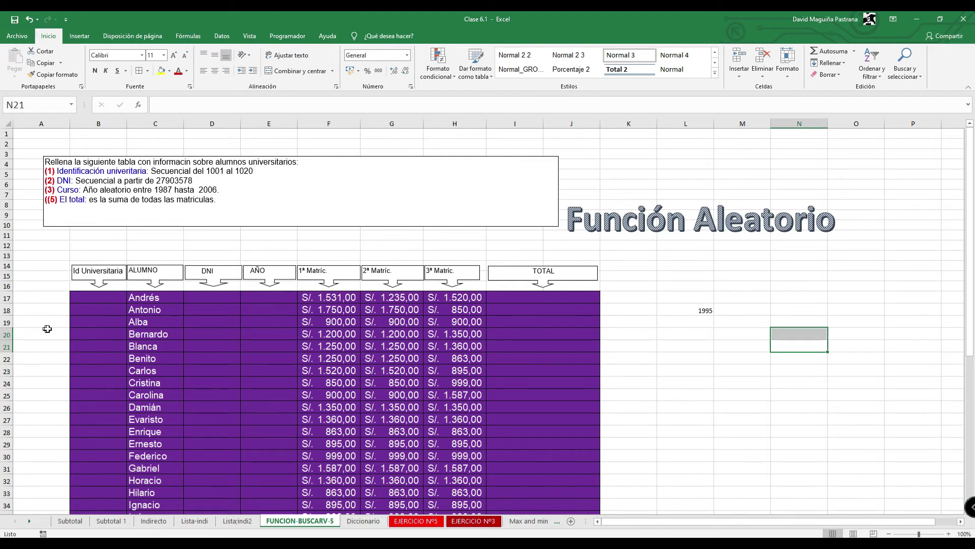
click(269, 298)
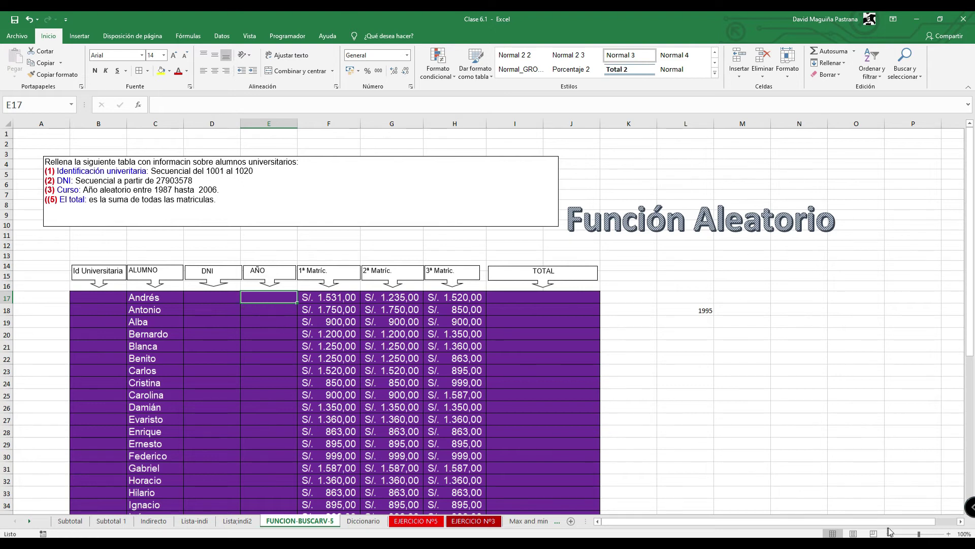
drag(924, 535, 926, 533)
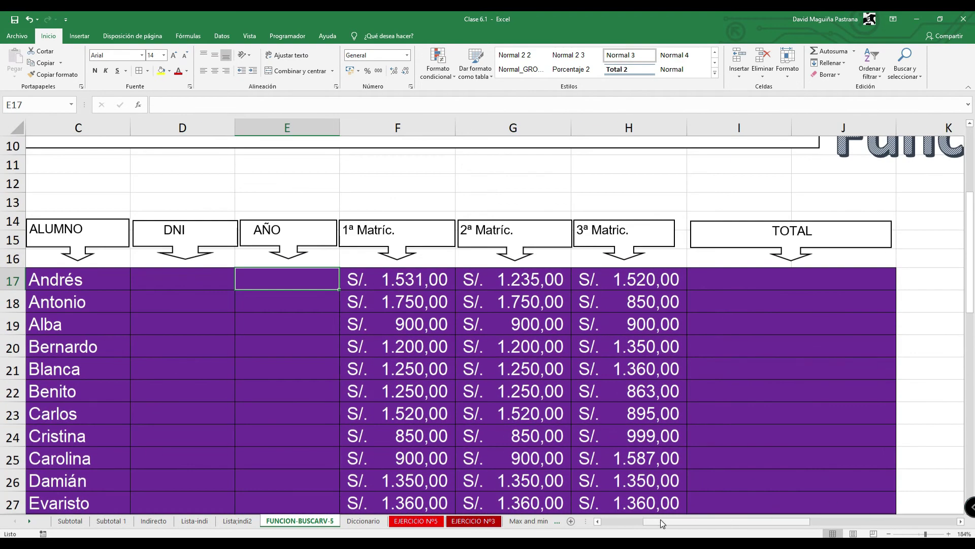
drag(660, 519, 597, 520)
text(=)
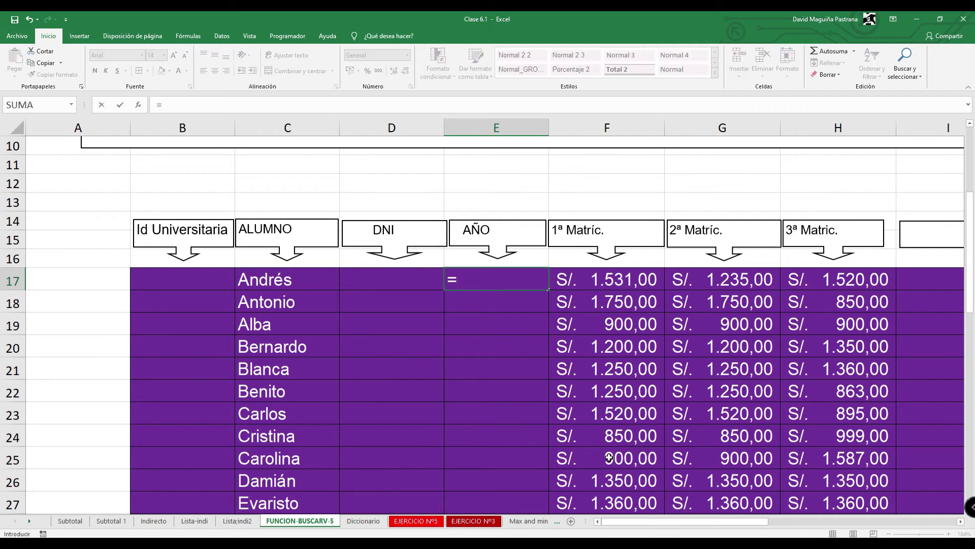
text(ALEATORIO())
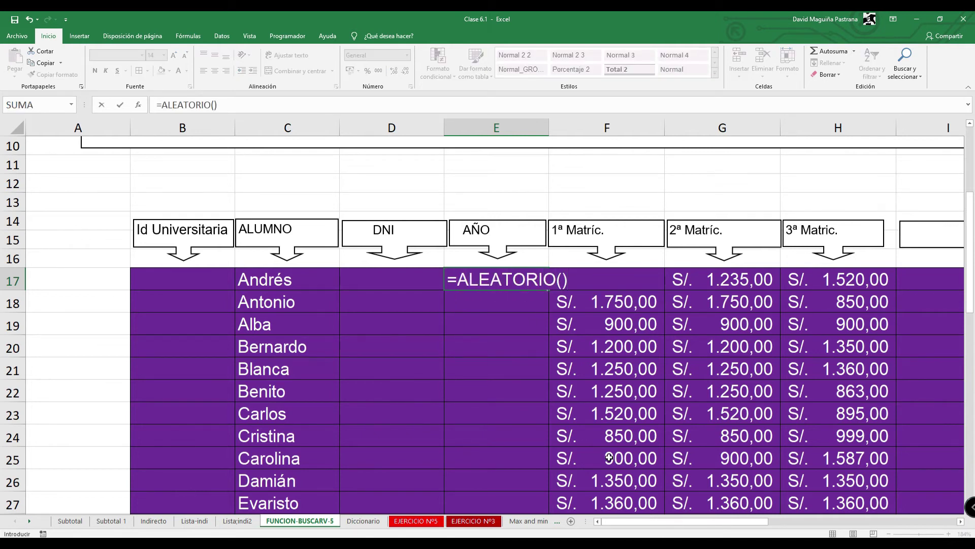
key(Return)
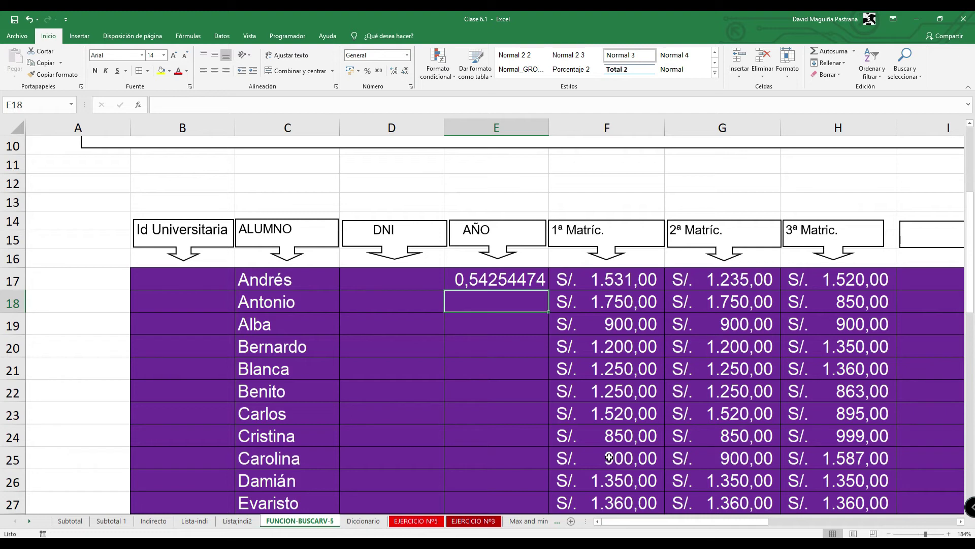
Re-enter the ALEATORIO formula in E17 repeatedly to generate new random values between 0 and 1
double_click(505, 281)
key(Return)
double_click(507, 281)
key(Return)
double_click(511, 280)
key(Return)
double_click(514, 279)
key(Return)
double_click(513, 278)
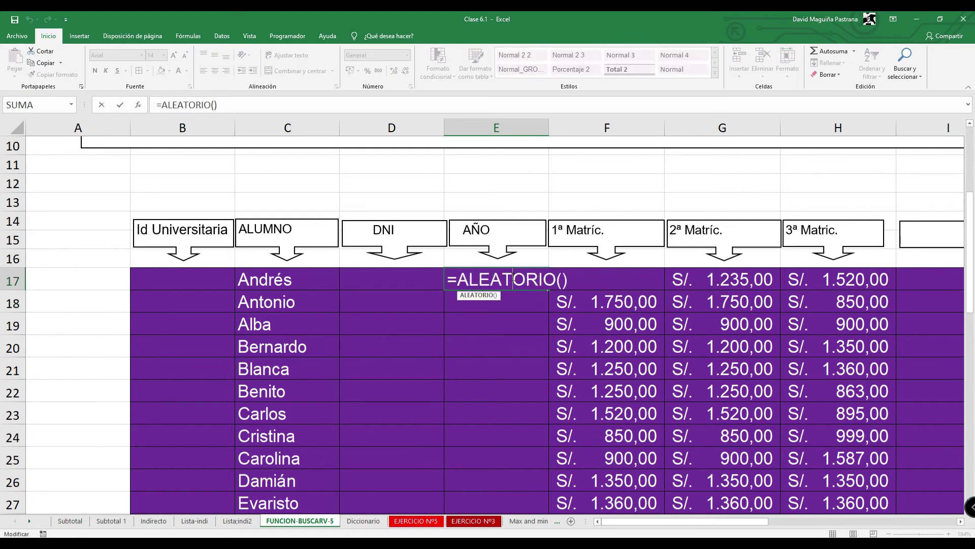
key(Return)
double_click(512, 276)
key(Return)
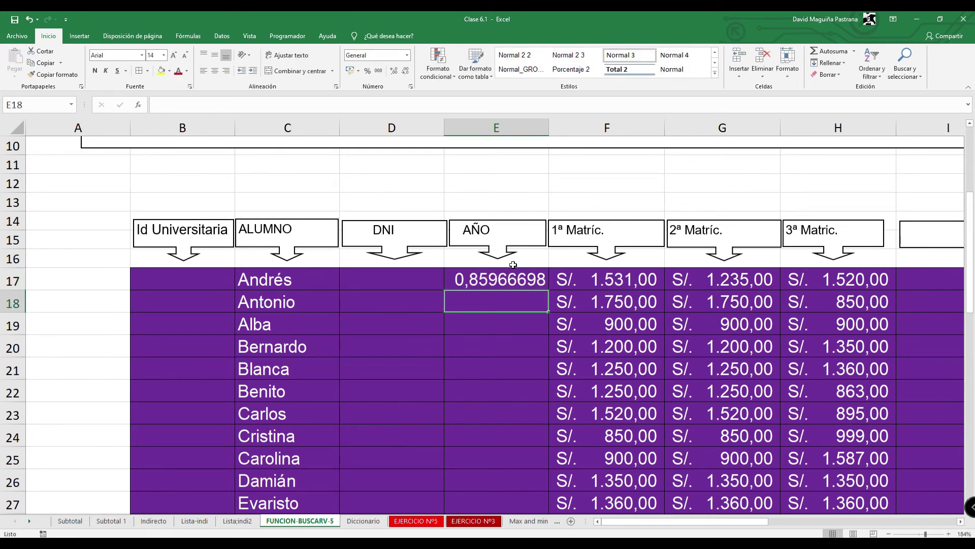
double_click(514, 273)
key(Return)
double_click(516, 275)
key(Return)
double_click(516, 275)
key(Return)
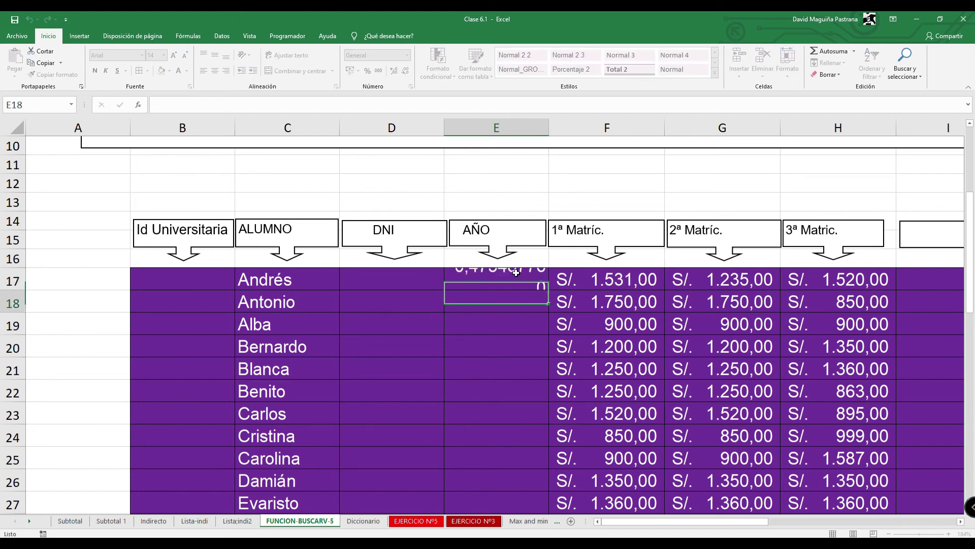
click(522, 279)
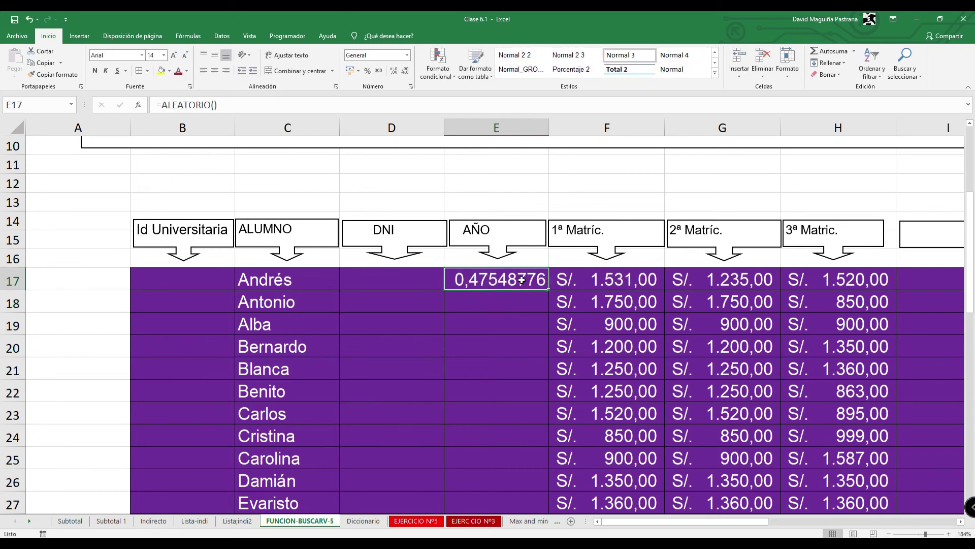
Change the formula in E17 to =ALEATORIO()*900 and re-enter it a few times to regenerate the value
double_click(517, 287)
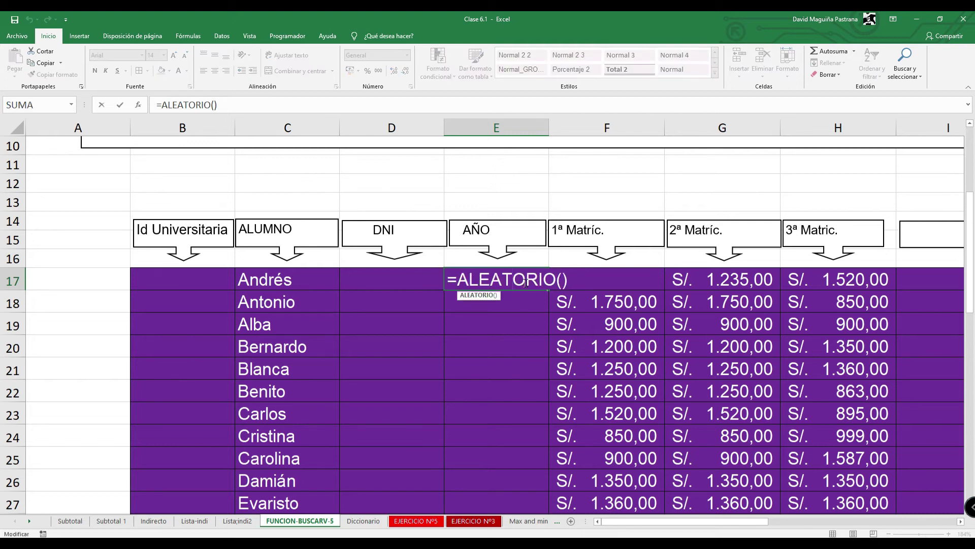
click(575, 283)
text(*)
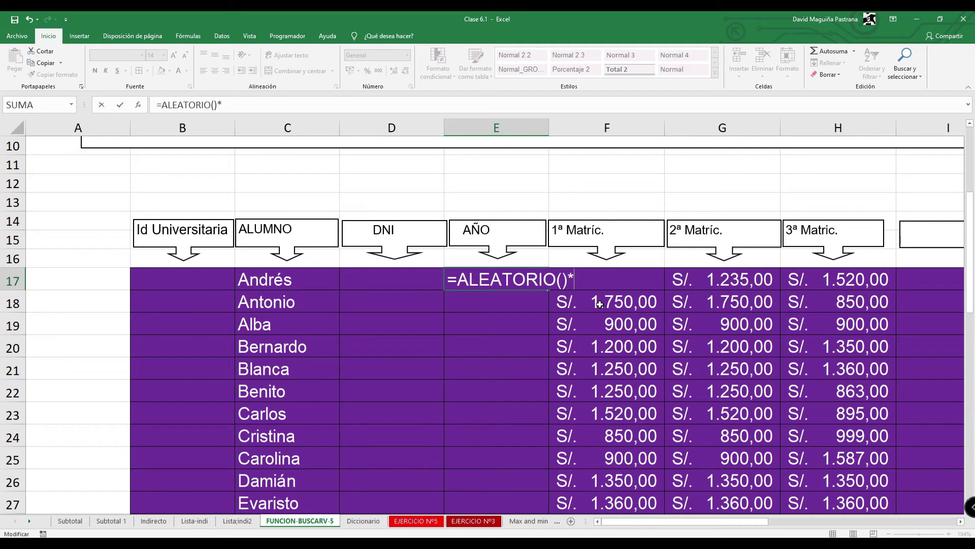
text(900)
key(Return)
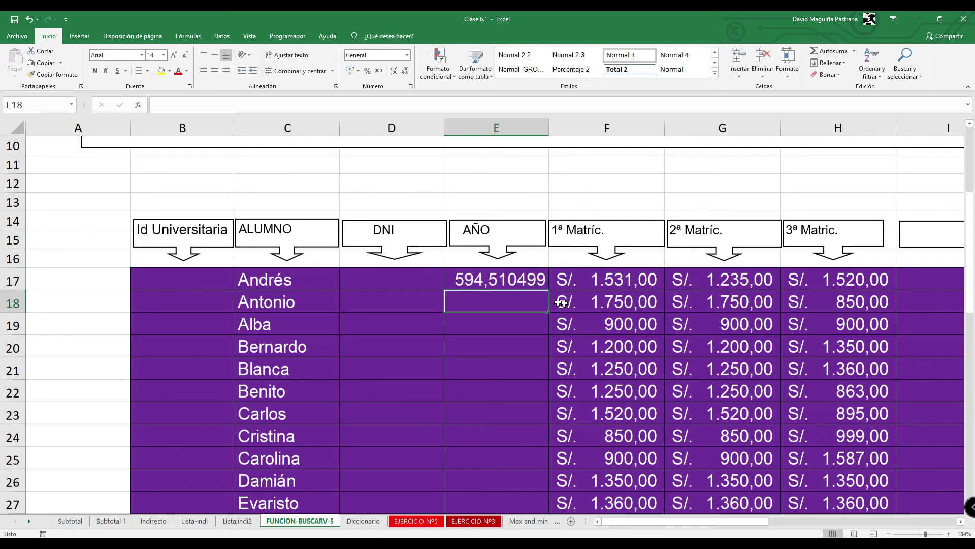
double_click(518, 283)
key(Return)
double_click(530, 284)
key(Return)
double_click(531, 283)
key(Return)
Format E17 to show no decimals and re-enter its formula several times to generate whole-number values
click(495, 279)
click(405, 71)
click(406, 71)
click(405, 71)
click(405, 70)
click(406, 73)
click(405, 74)
key(Return)
click(495, 277)
double_click(495, 277)
key(Return)
double_click(494, 277)
key(Return)
double_click(496, 279)
key(Return)
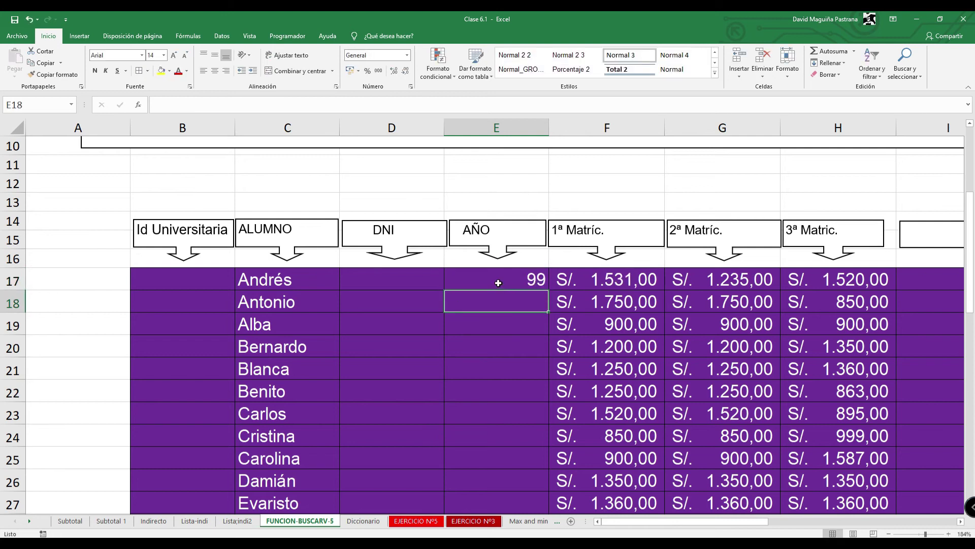
Change the formula in E17 to =ALEATORIO()*(100-800)+800 for random numbers between 100 and 800
double_click(517, 278)
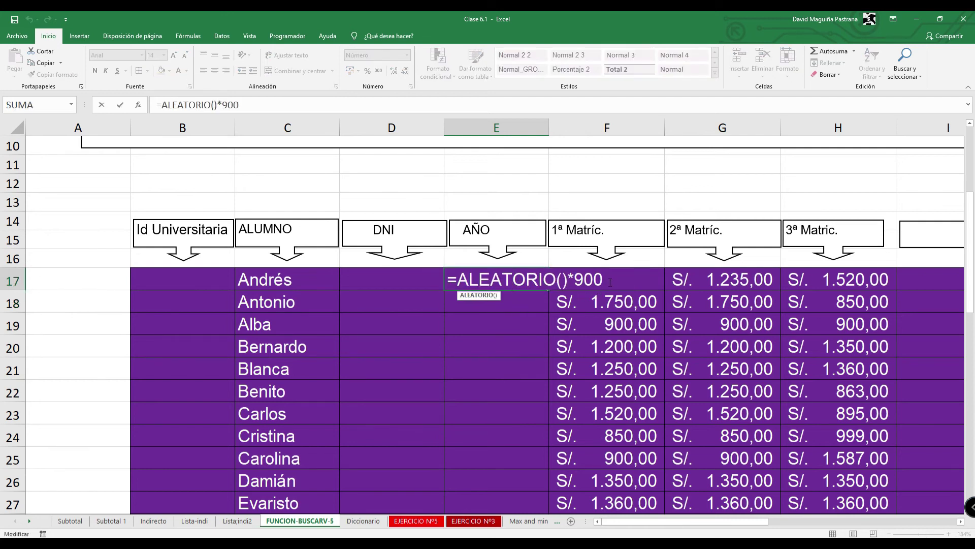
double_click(606, 283)
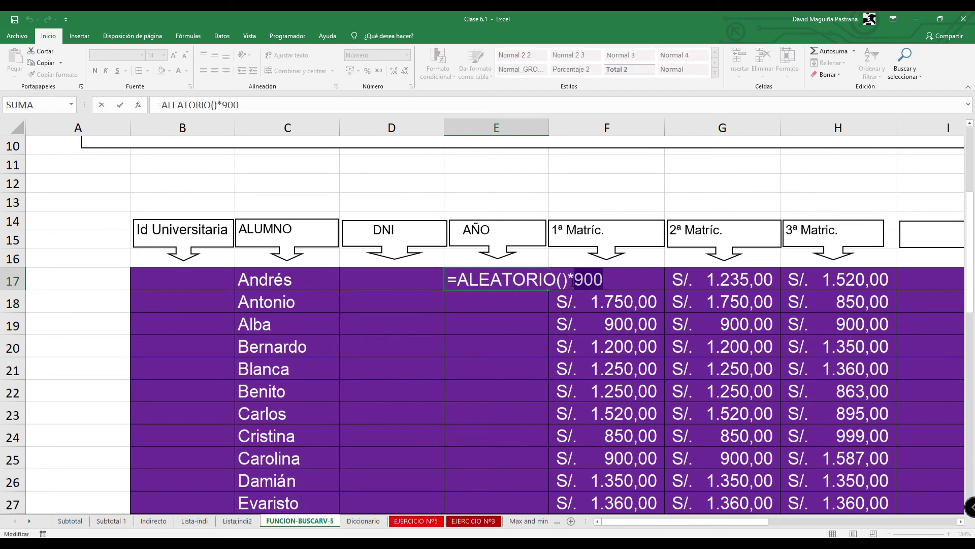
key(BackSpace)
text(()
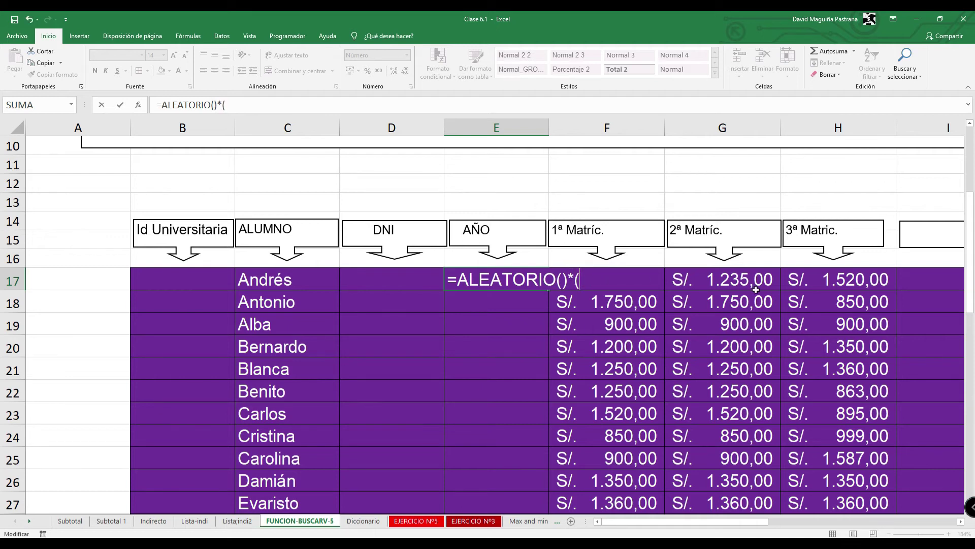
text(100-800)*)
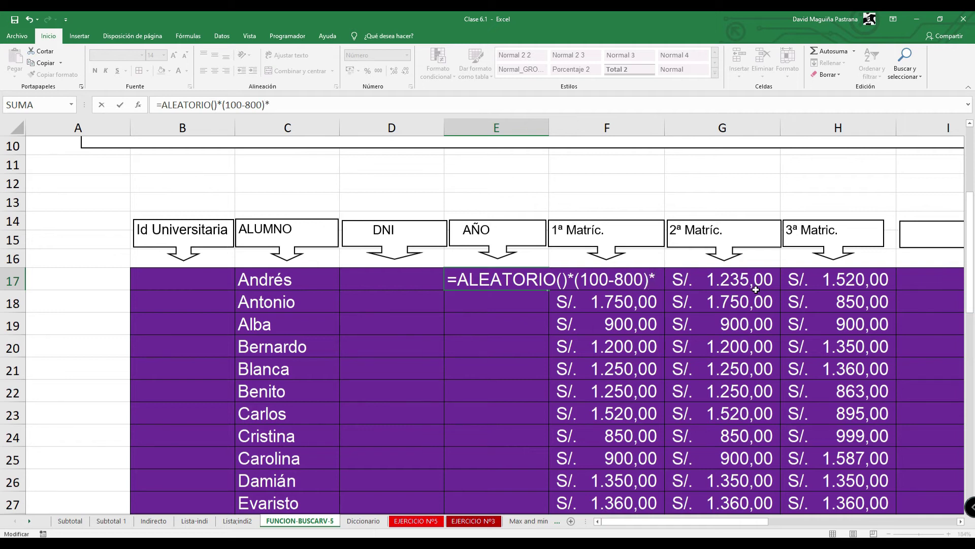
key(BackSpace)
text(+)
text(900)
key(BackSpace)
key(BackSpace)
key(BackSpace)
text(800)
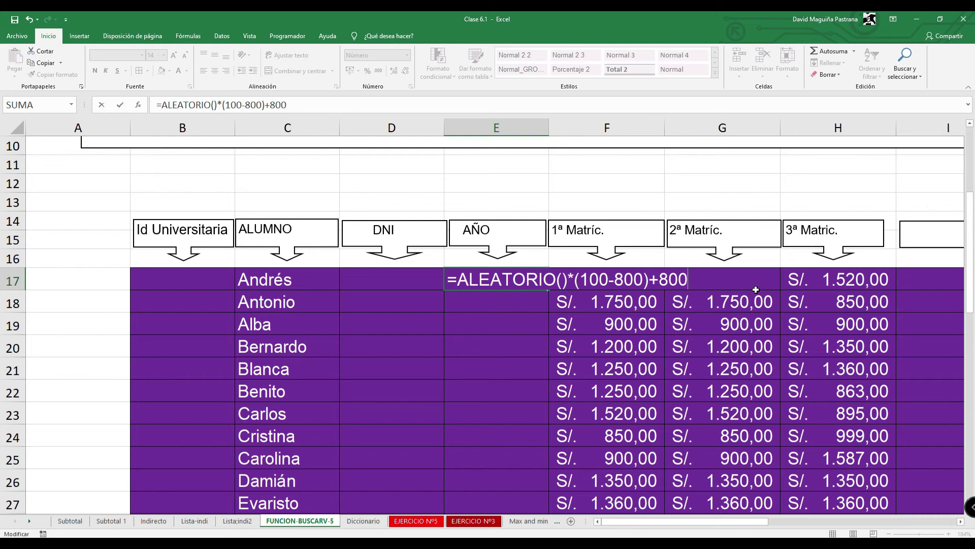
key(Return)
Re-enter the E17 formula repeatedly to check the random values generated between 100 and 800
double_click(526, 276)
key(Return)
double_click(526, 277)
key(Return)
double_click(526, 277)
key(Return)
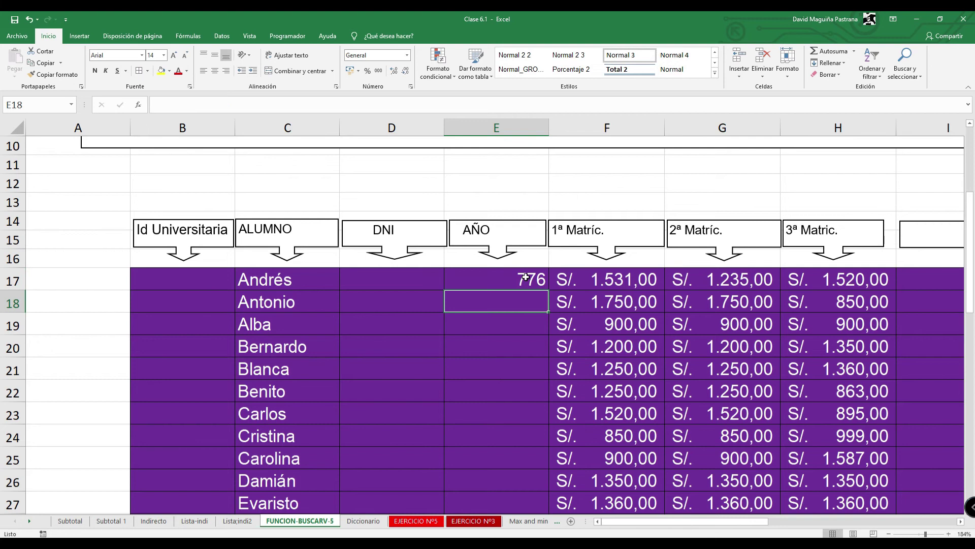
double_click(525, 277)
key(Return)
double_click(525, 277)
key(Return)
click(526, 279)
double_click(526, 278)
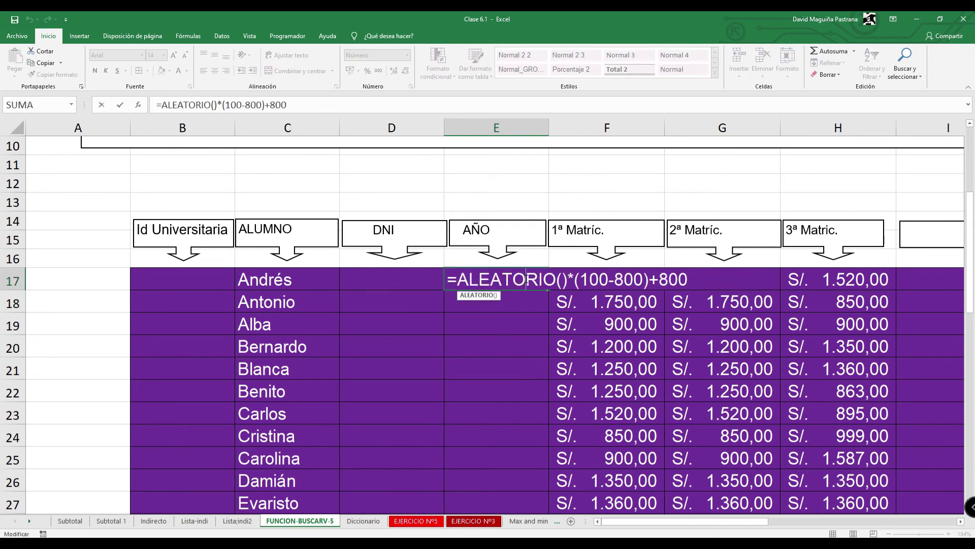
key(Return)
double_click(525, 278)
key(Return)
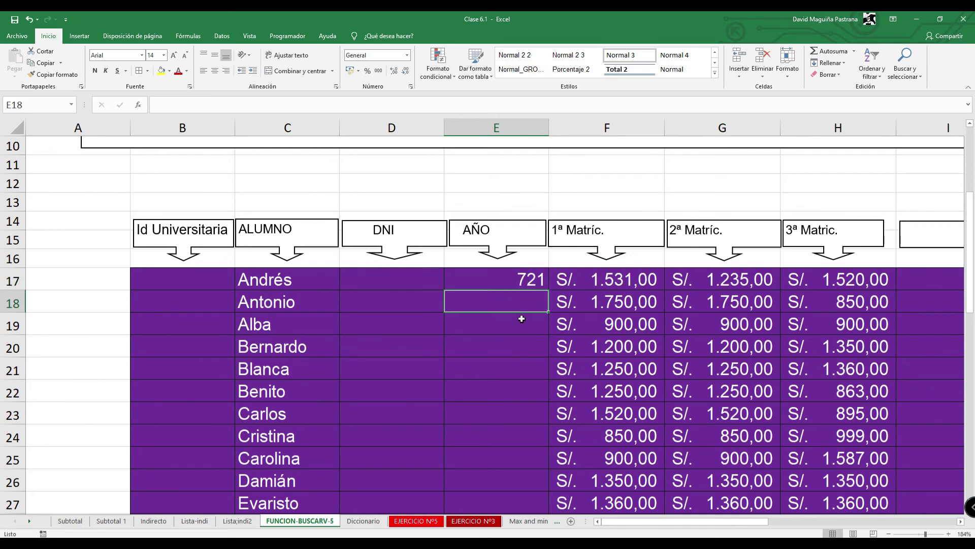
double_click(525, 282)
key(Return)
Copy the *(100-800)+800 part of the formula in E17 and remove it, leaving only =ALEATORIO()
click(523, 284)
scroll(529, 291, down, 1)
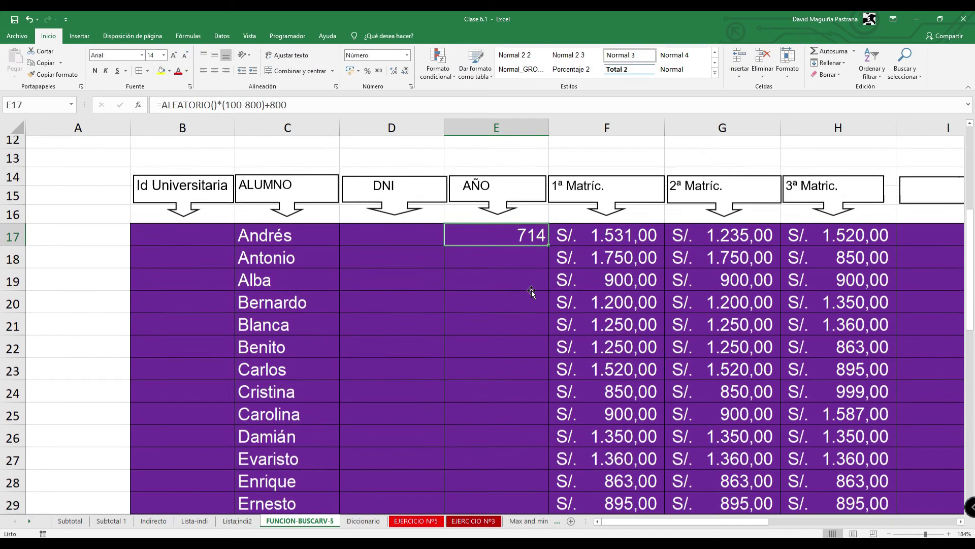
scroll(529, 244, up, 2)
double_click(525, 335)
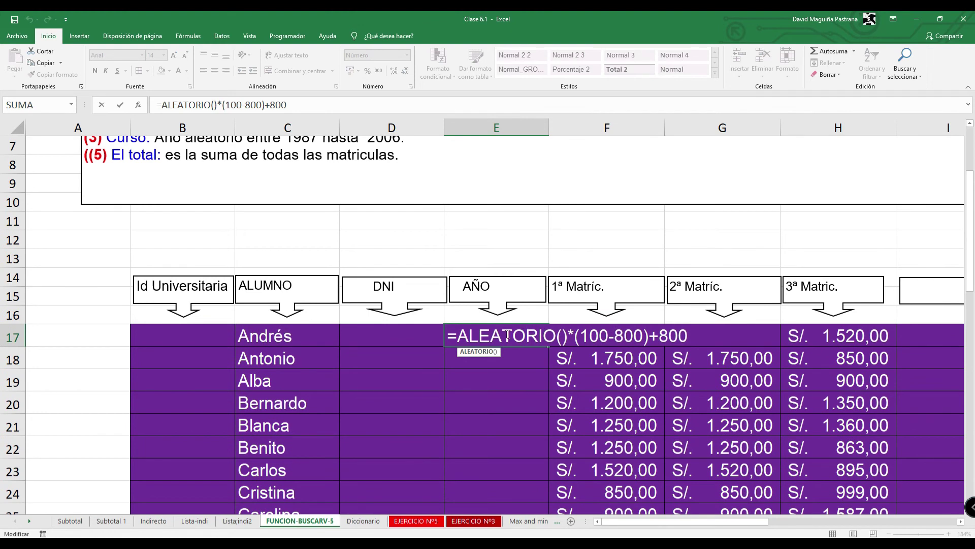
drag(609, 341, 726, 352)
key(ctrl+c)
key(BackSpace)
key(Return)
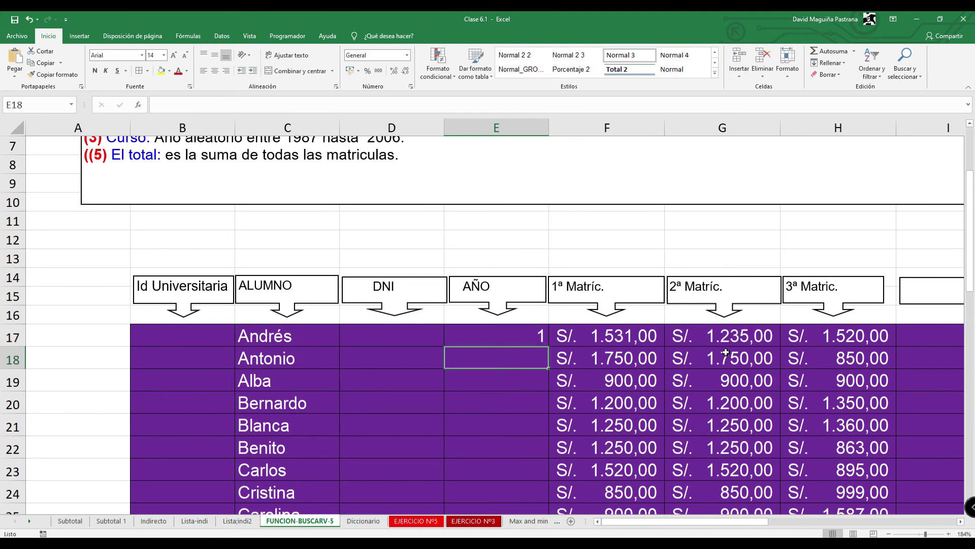
Open the shortened ALEATORIO formula in E17 and re-enter it to regenerate its value
double_click(511, 332)
click(529, 374)
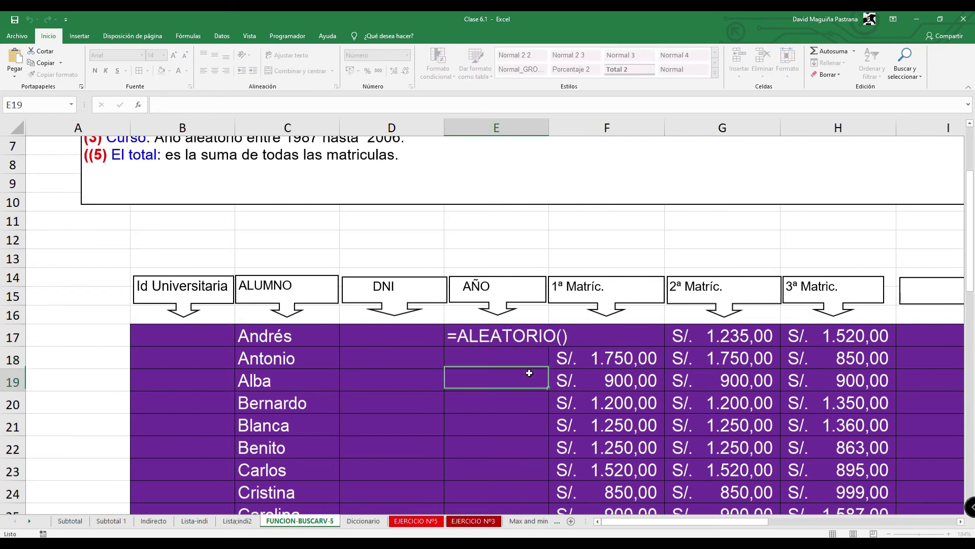
double_click(527, 338)
key(Return)
click(527, 339)
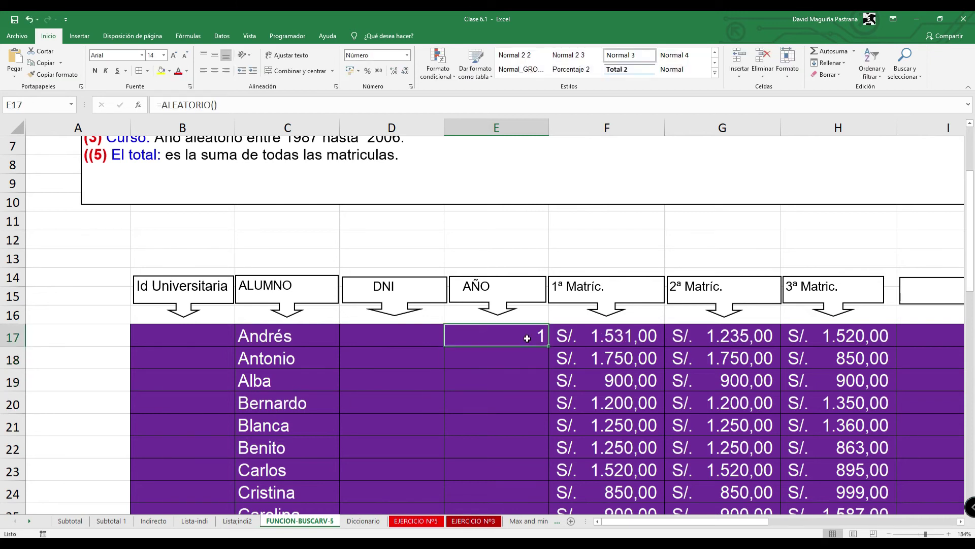
click(523, 359)
Change the formula in E17 to =ALEATORIO()*1000
double_click(531, 336)
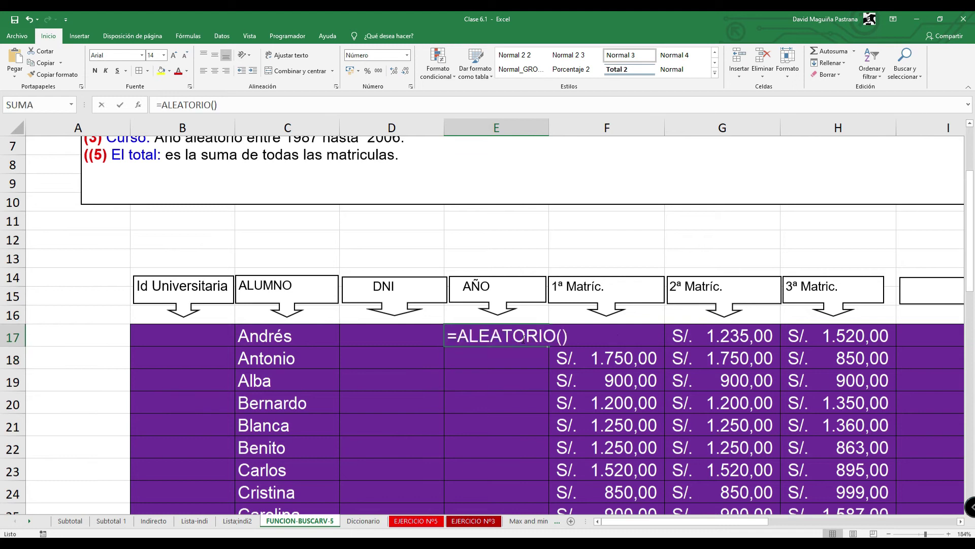
key(End)
text(8)
key(BackSpace)
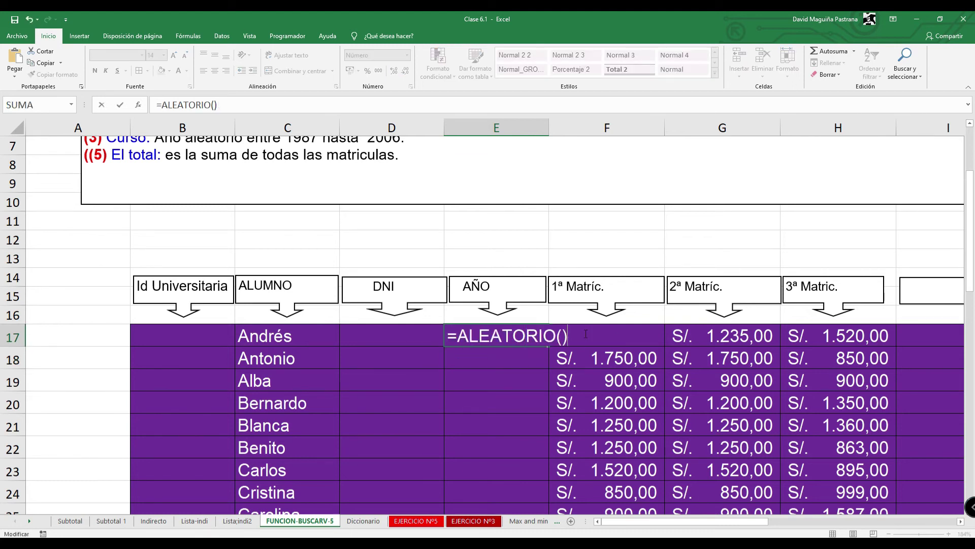
text(*1000)
key(Return)
Re-enter the E17 formula several times to check the random values generated up to 1000
click(543, 336)
double_click(543, 336)
key(ctrl+Return)
double_click(541, 337)
key(Return)
click(538, 338)
double_click(538, 338)
key(Return)
Paste the copied *(100-800)+800 fragment into E18 and clear it from the cell
key(ctrl+v)
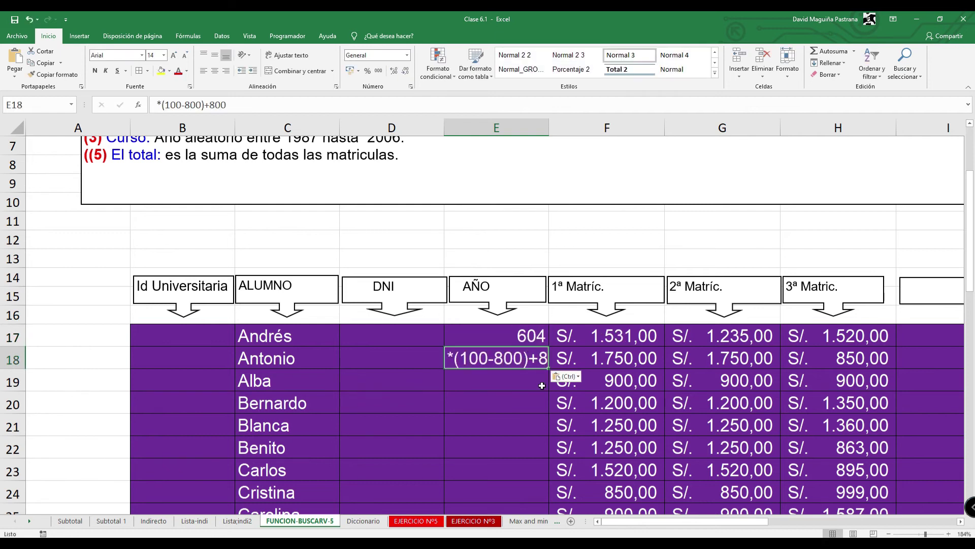
click(526, 387)
double_click(509, 363)
drag(567, 358, 370, 352)
key(BackSpace)
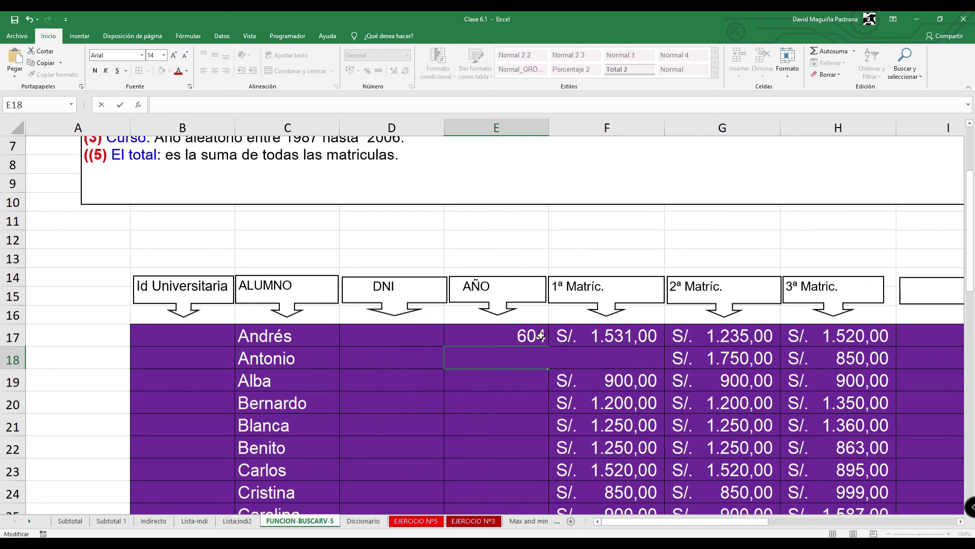
click(524, 387)
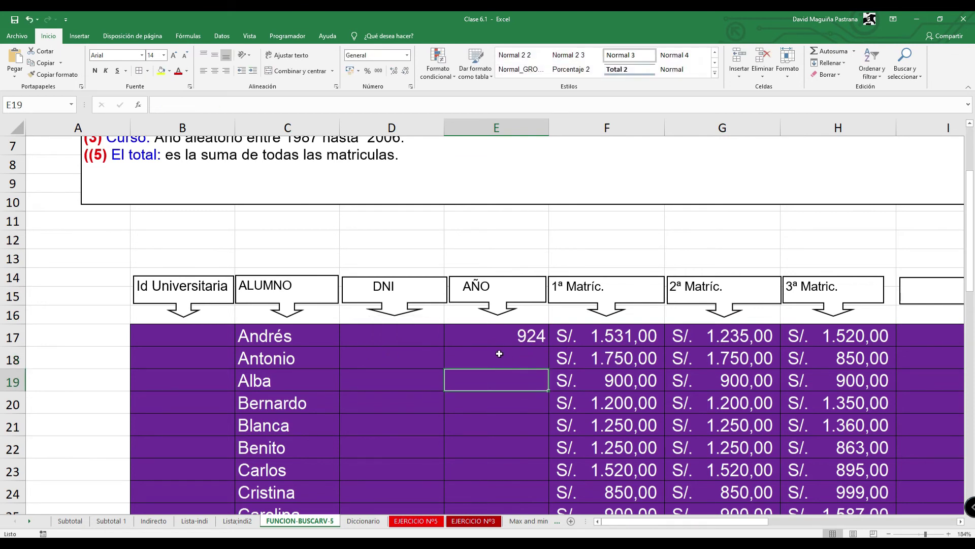
Open the Diccionario sheet and clear the two Idioma cells B19:B20 in the translator
key(alt+Tab)
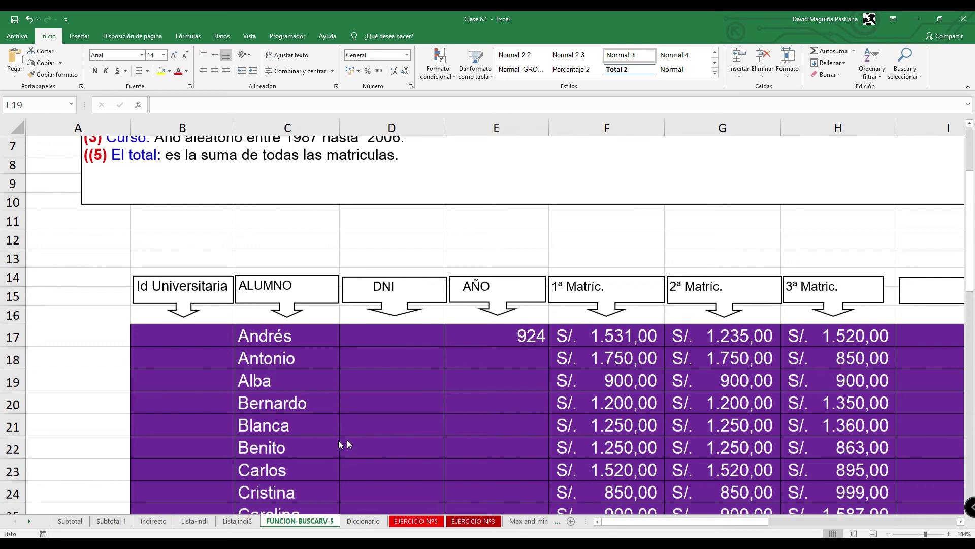
click(363, 520)
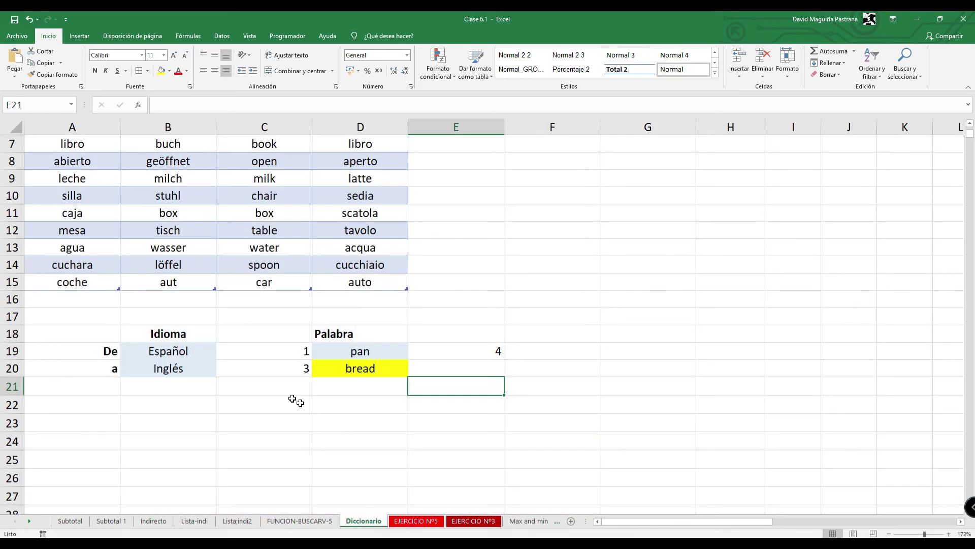
drag(182, 356, 191, 368)
key(Delete)
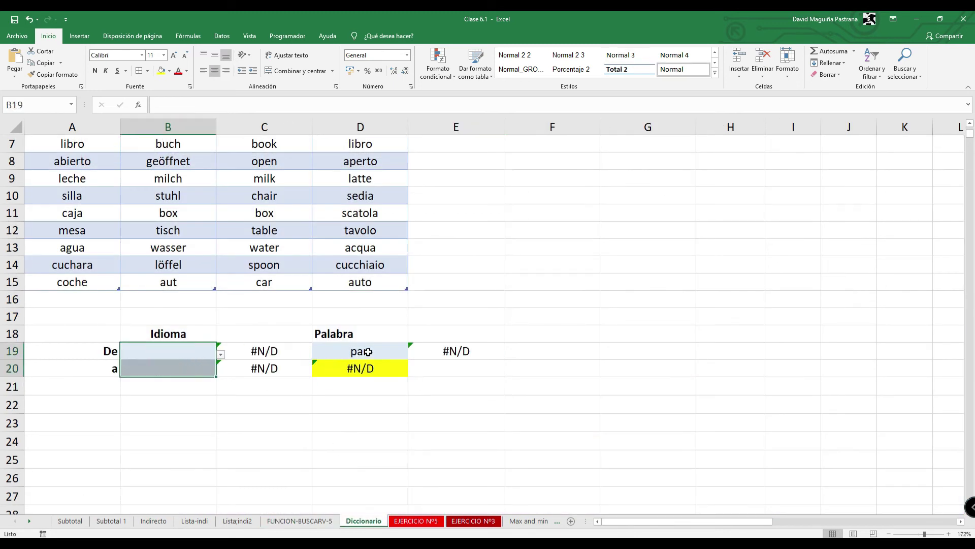
Clear the contents of D19:D20, C19:C20 and E19 in the translator area
drag(361, 351, 375, 371)
key(Delete)
drag(259, 350, 246, 368)
key(Delete)
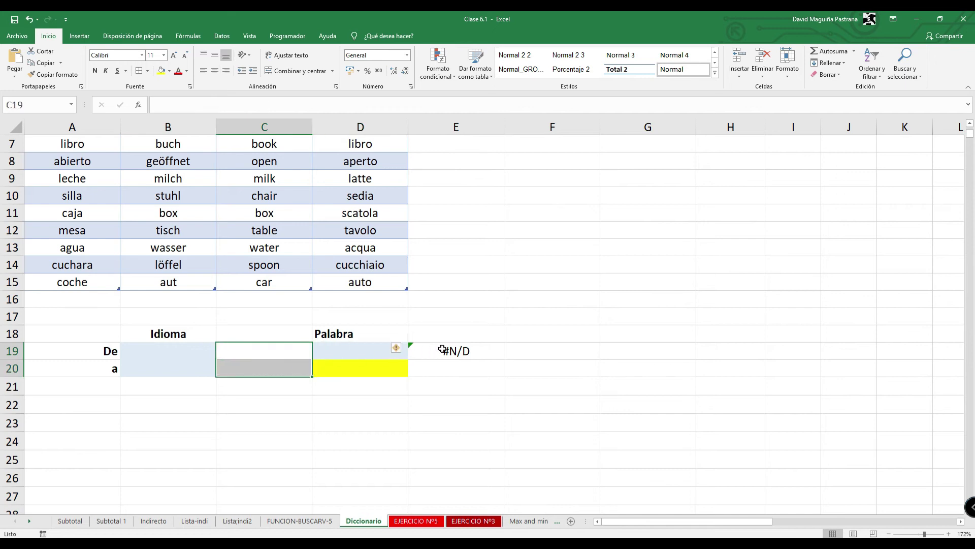
click(447, 351)
key(Delete)
click(283, 405)
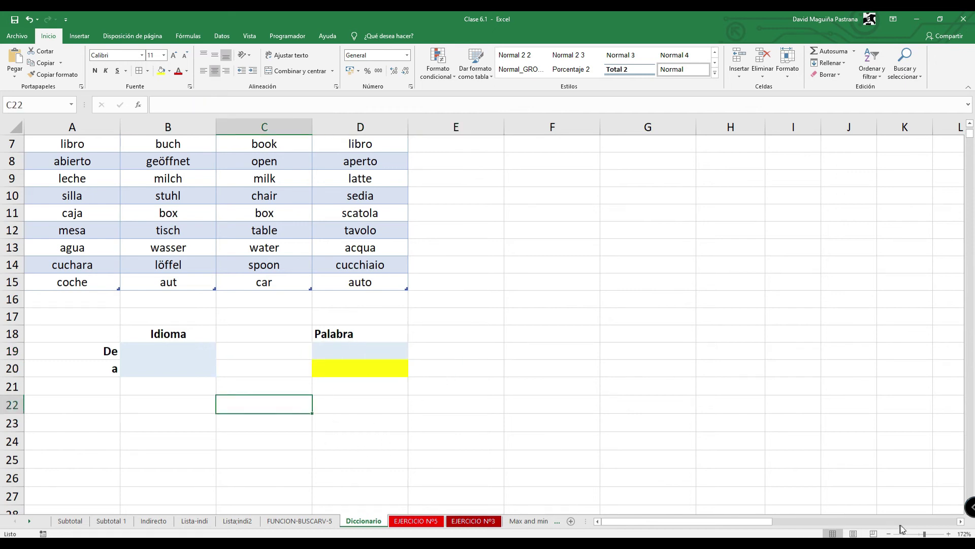
drag(925, 534, 930, 534)
drag(737, 520, 596, 508)
scroll(343, 402, up, 1)
scroll(344, 403, up, 3)
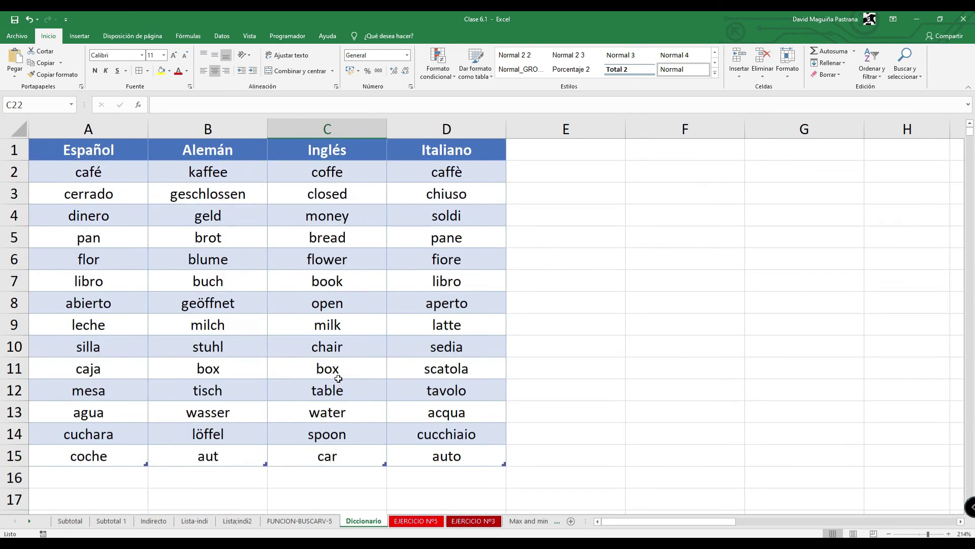
scroll(338, 379, down, 2)
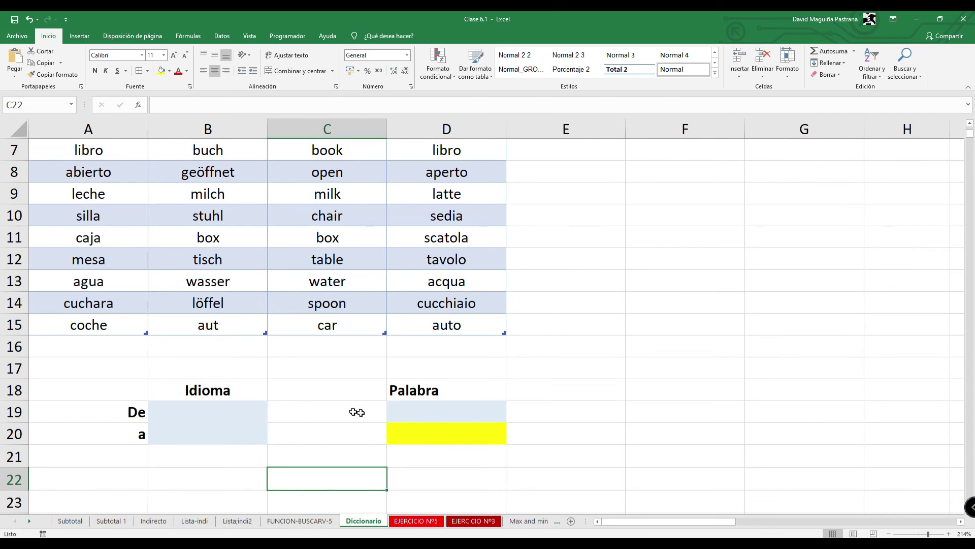
click(462, 410)
drag(456, 423, 812, 475)
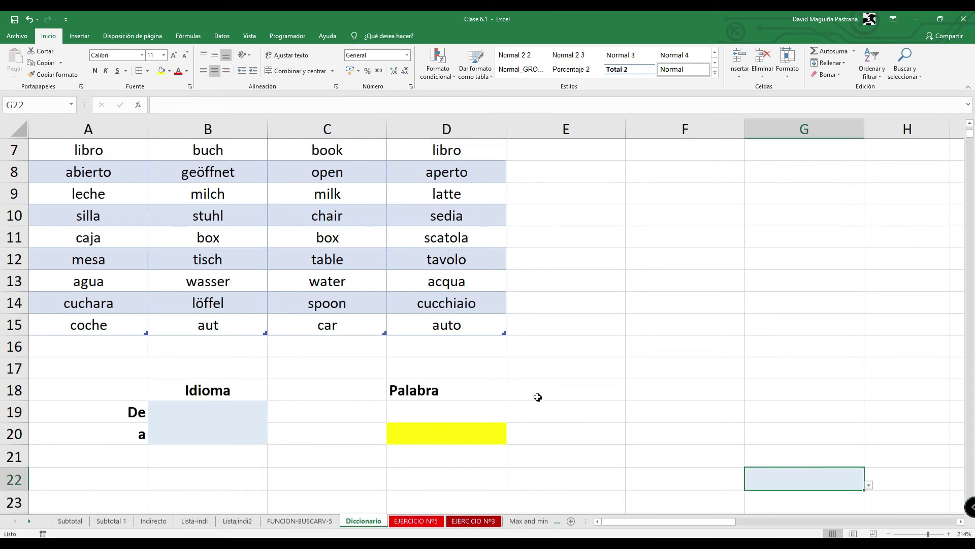
key(ctrl+z)
Remove all data validation settings from the source language cell B19
click(192, 417)
click(202, 438)
click(228, 409)
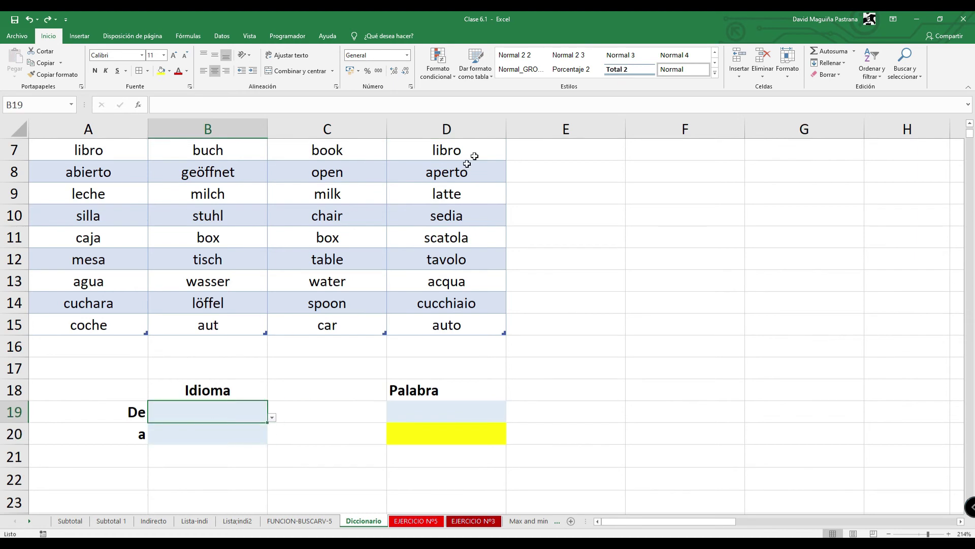
click(221, 36)
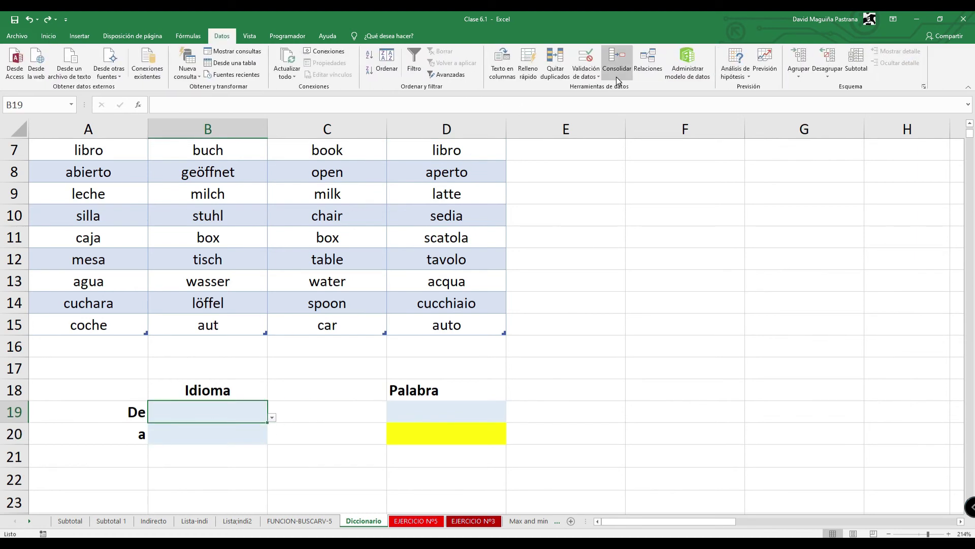
click(592, 79)
click(612, 95)
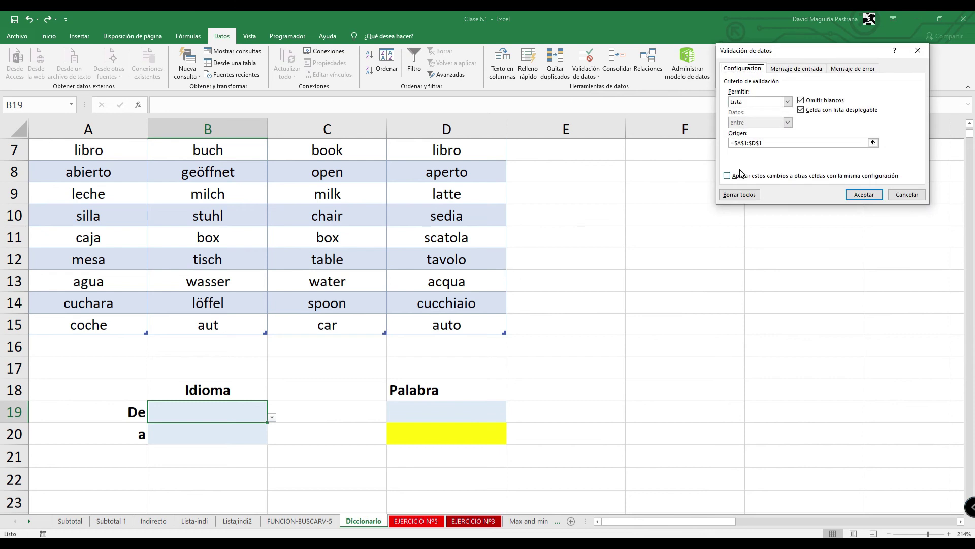
click(735, 194)
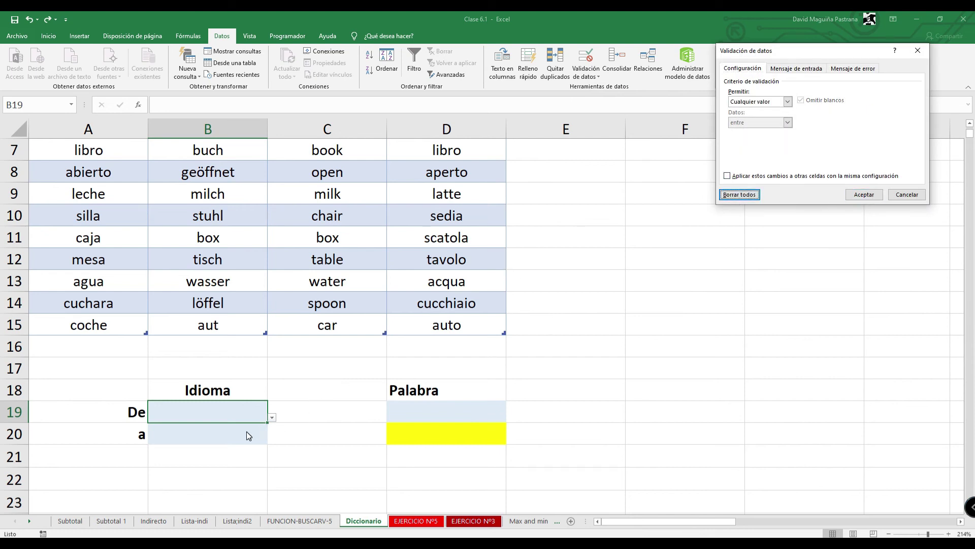
click(863, 194)
Remove the existing data validation from cells B20 and D19 together, and check that their dropdowns are gone
click(192, 431)
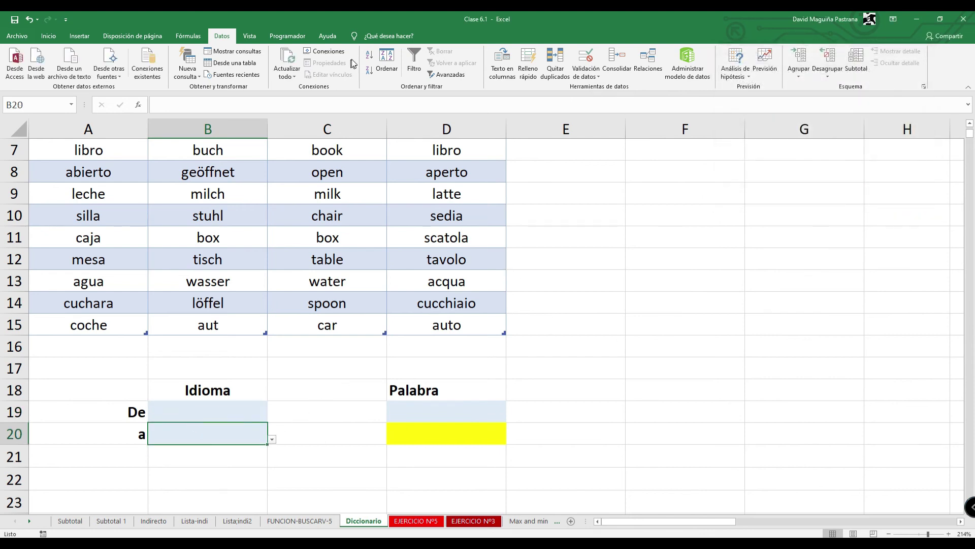
ctrl+click(434, 408)
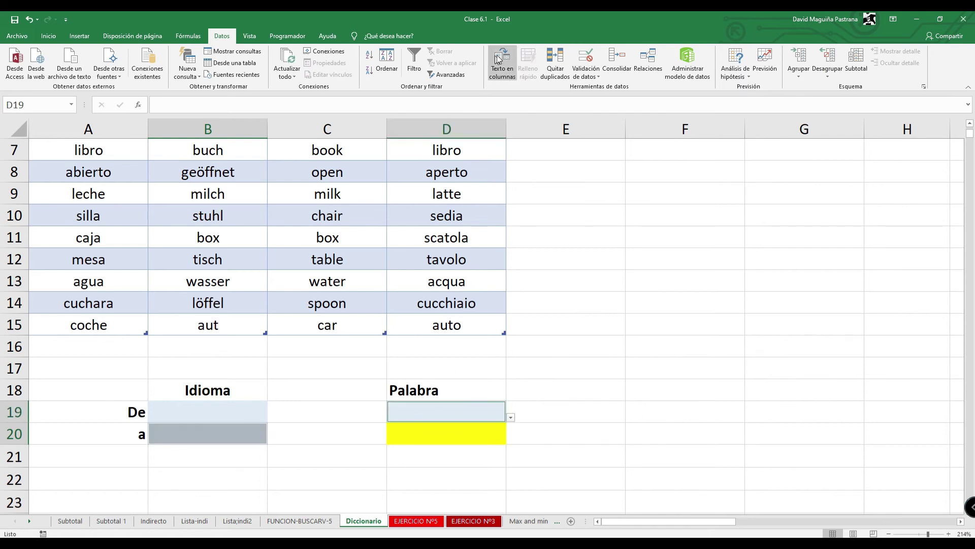
click(586, 74)
click(616, 92)
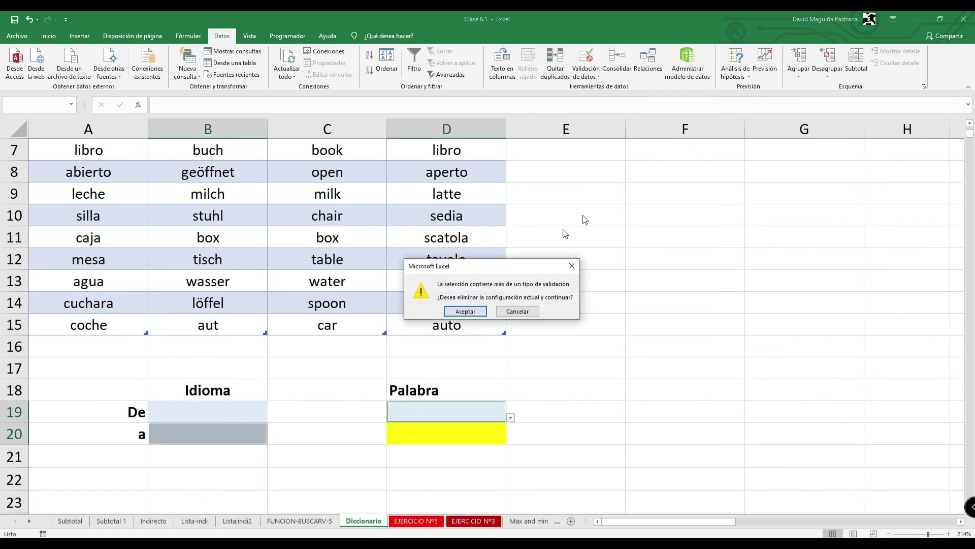
click(465, 311)
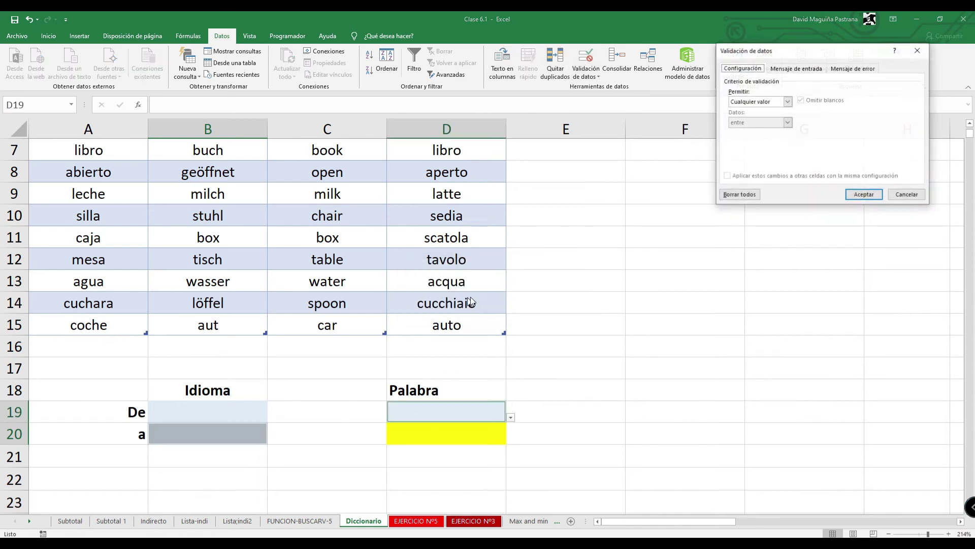
click(864, 195)
click(422, 419)
click(236, 441)
click(350, 409)
click(447, 407)
click(232, 415)
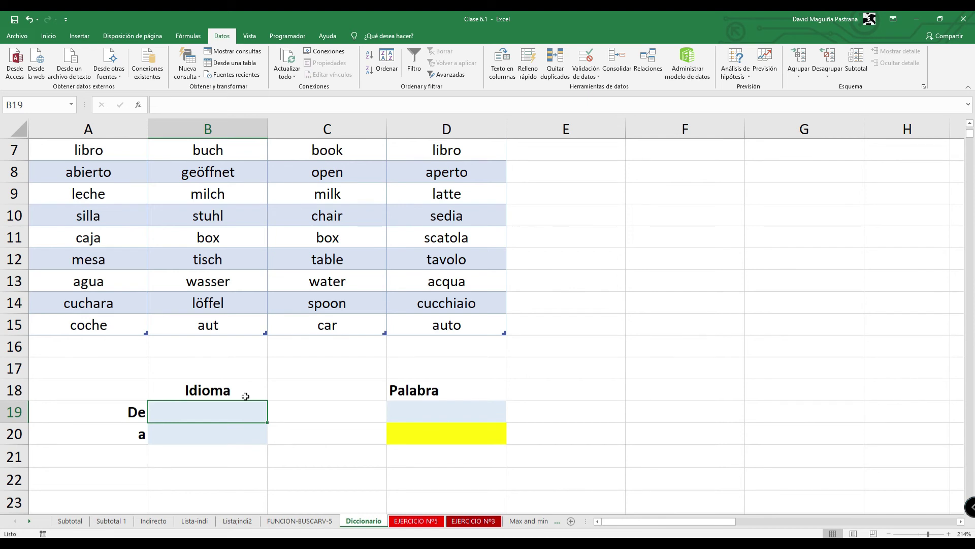
Check the table names assigned to the Español, Alemán, Inglés and Italiano columns of the dictionary
scroll(233, 321, up, 2)
click(122, 287)
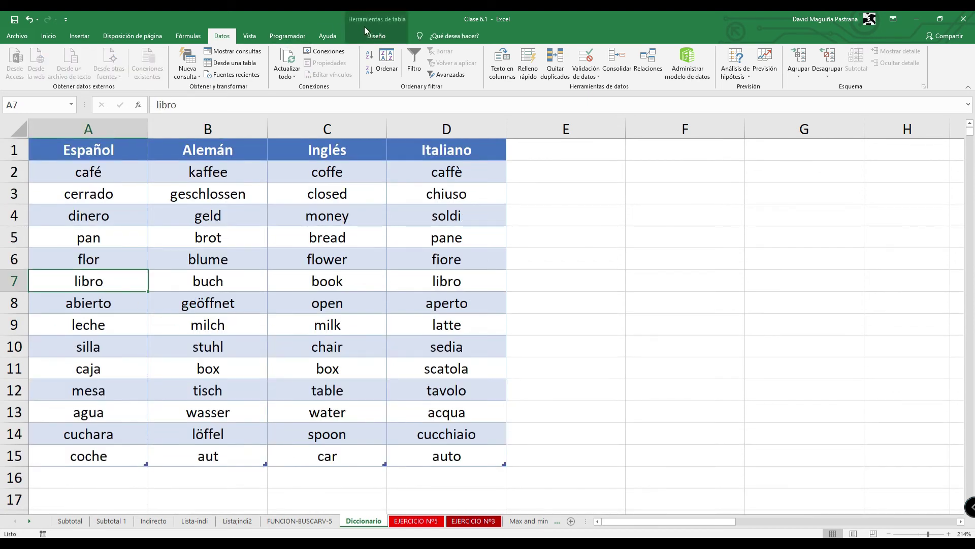
click(193, 283)
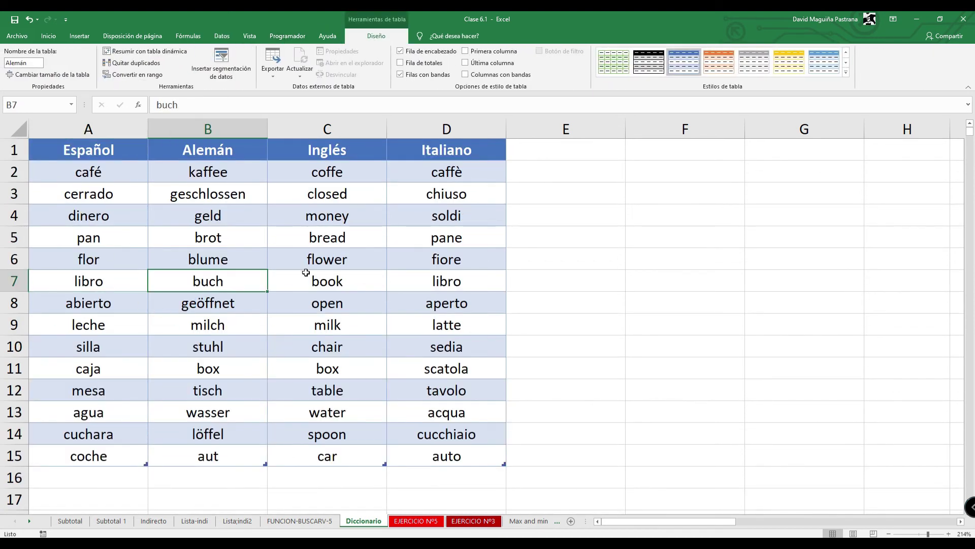
click(87, 259)
click(196, 232)
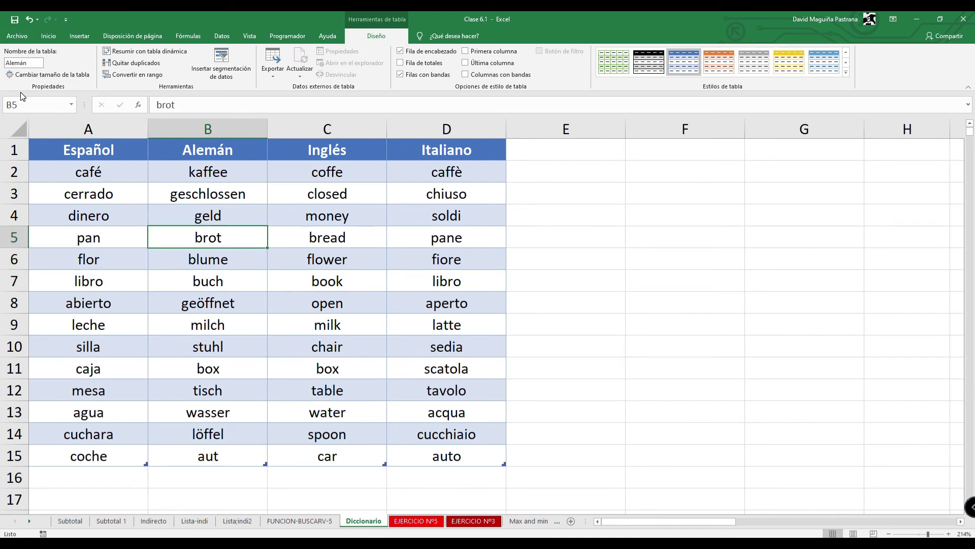
click(336, 219)
click(406, 235)
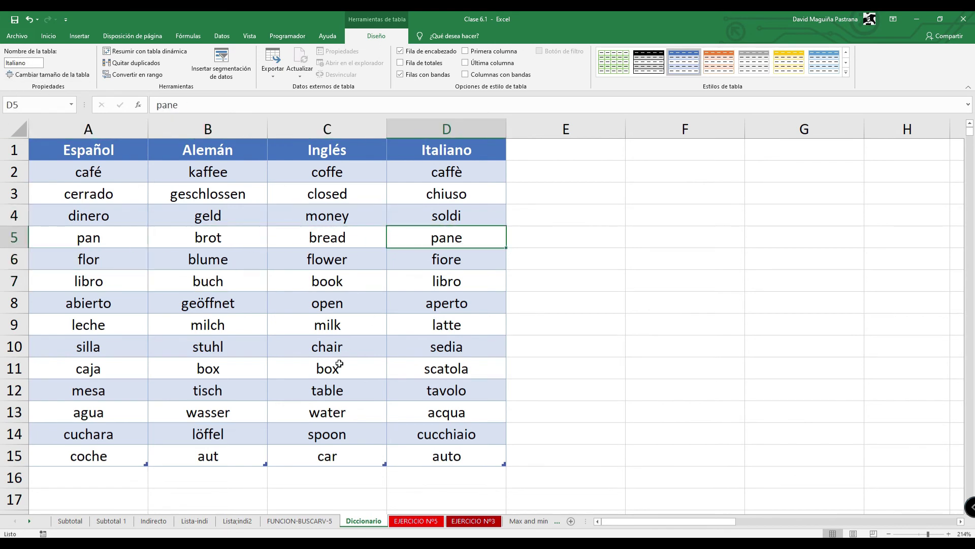
Open data validation for the source language cell B19 and allow Lista as its criterion
scroll(326, 365, down, 2)
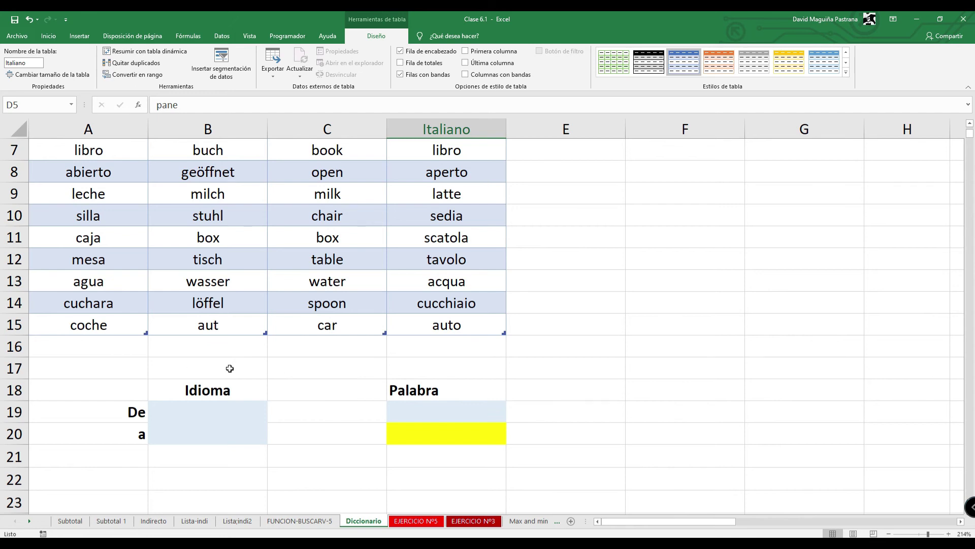
click(224, 419)
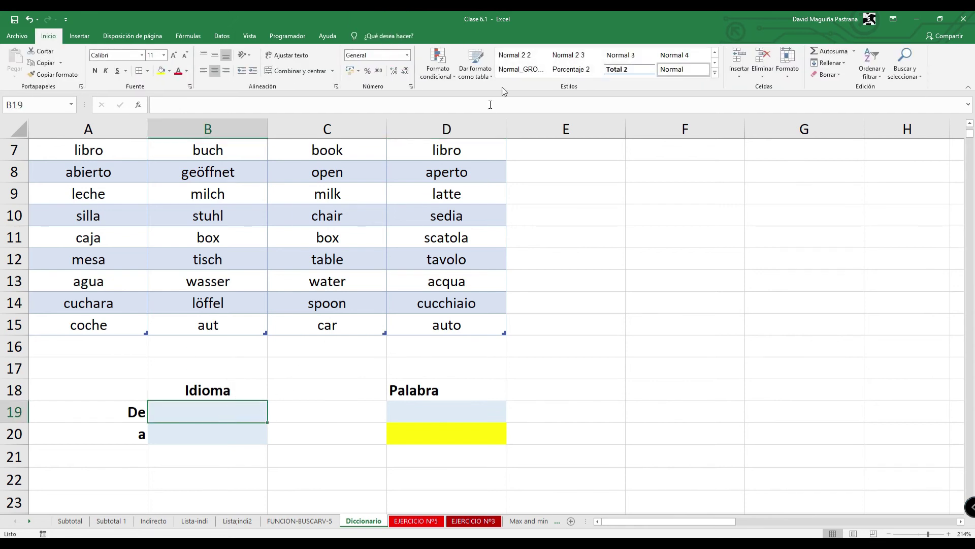
click(222, 35)
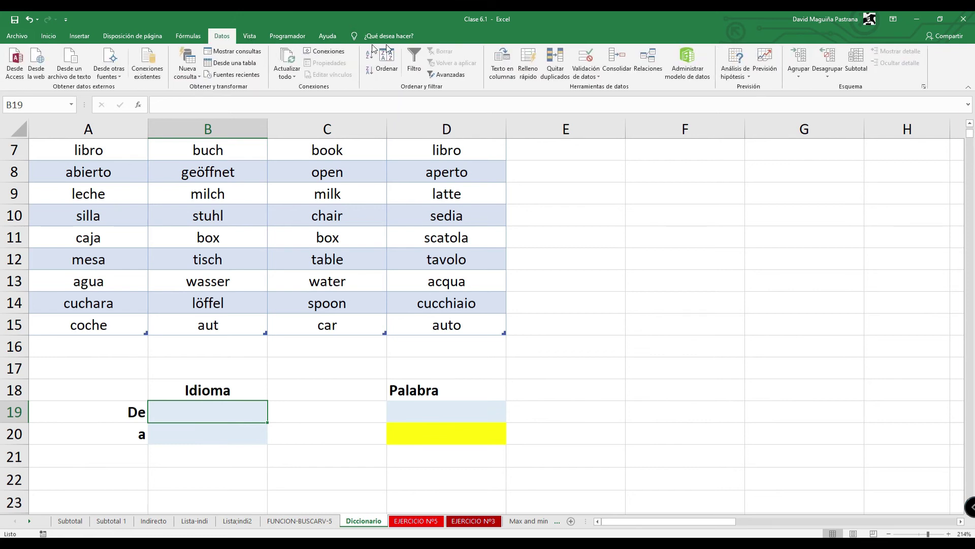
click(586, 74)
click(628, 91)
click(788, 101)
click(757, 138)
click(787, 102)
click(752, 131)
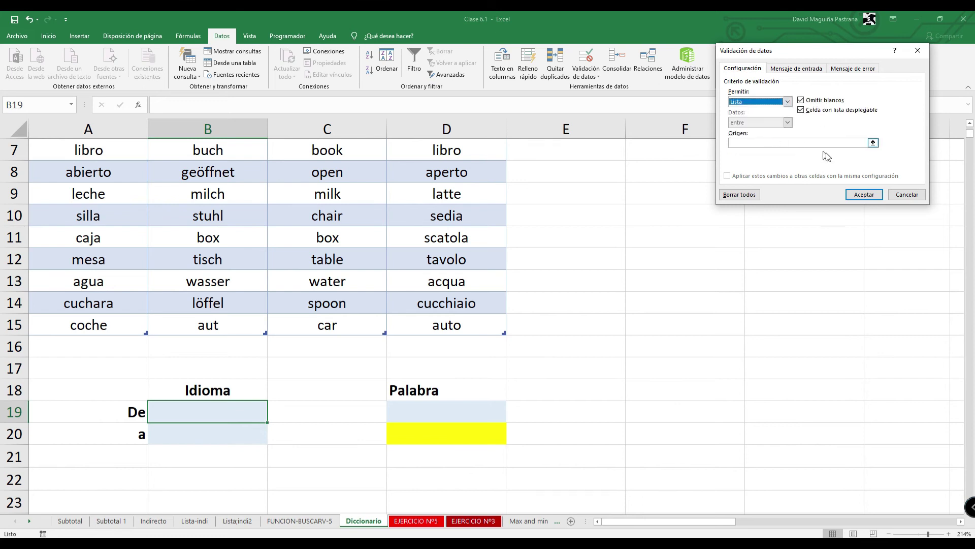
Set the validation list's source to the language headers =$A$1:$D$1 and apply it to B19
click(873, 143)
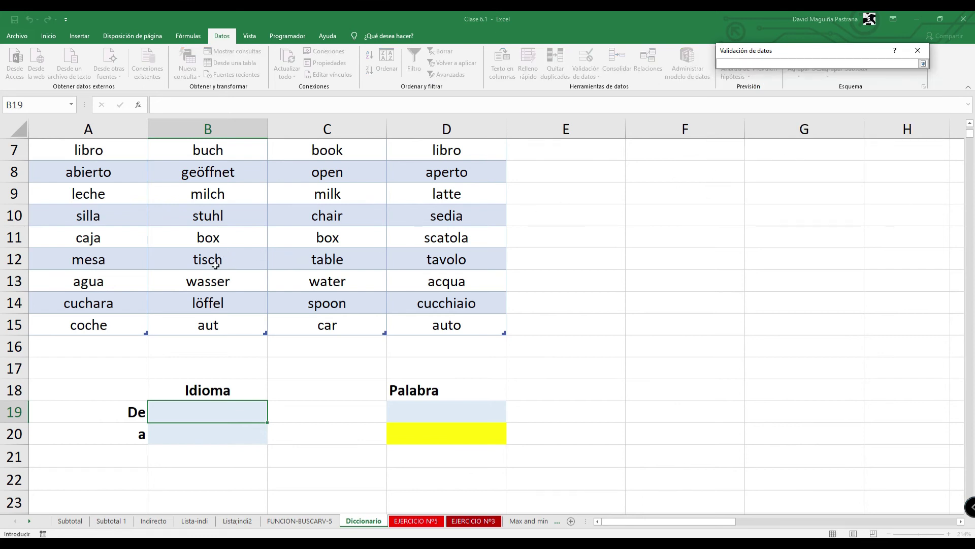
scroll(216, 265, up, 2)
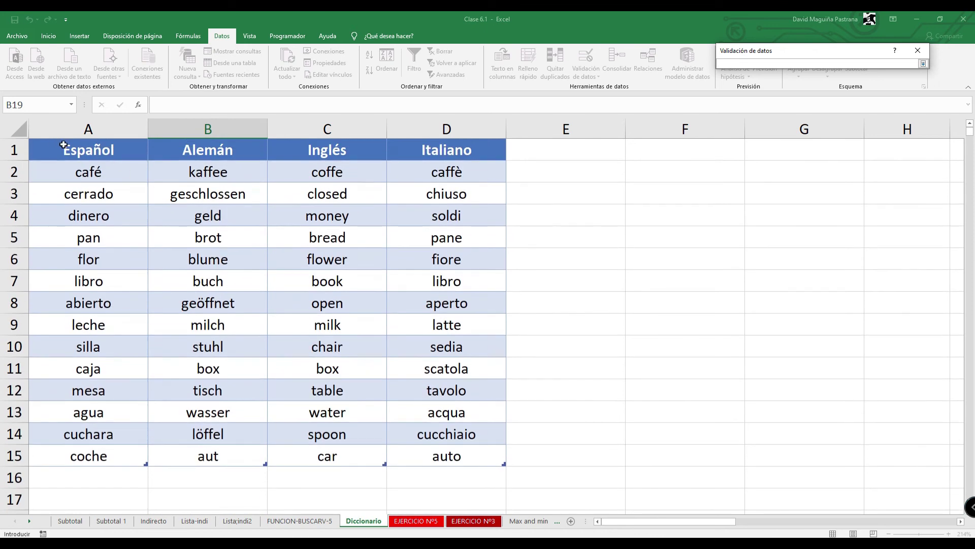
scroll(76, 159, down, 1)
scroll(74, 163, up, 2)
drag(66, 150, 436, 154)
key(Return)
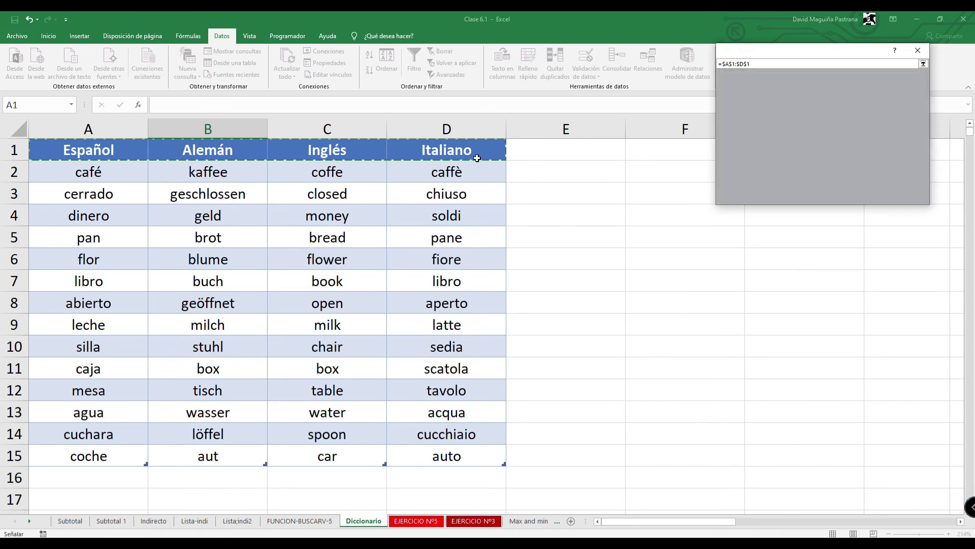
key(Return)
Try several languages from the dropdown in B19, ending with Italiano
scroll(256, 344, down, 3)
click(272, 353)
click(233, 379)
click(272, 352)
click(207, 365)
click(272, 352)
click(226, 406)
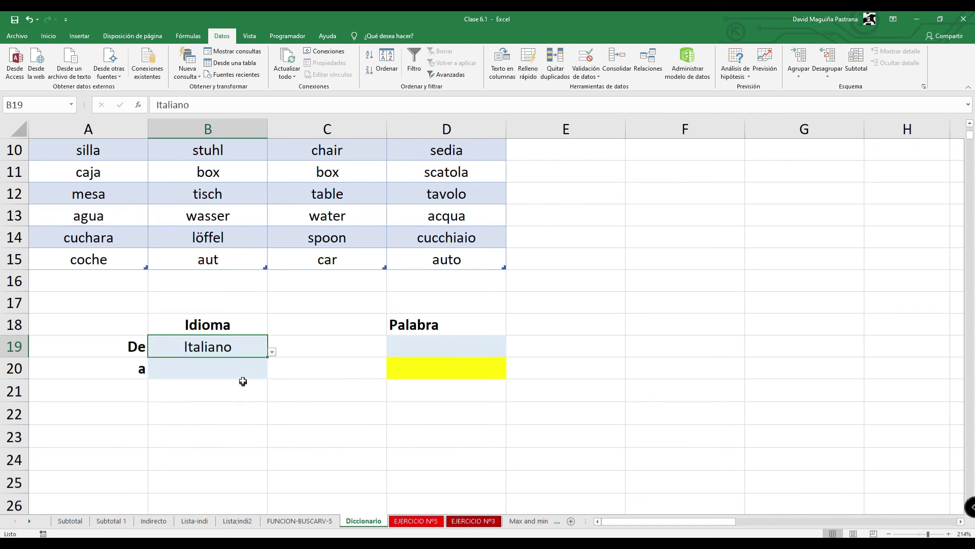
Copy B19 with its dropdown down to B20 and choose Español as the target language
click(261, 361)
click(263, 352)
drag(268, 357, 241, 369)
click(237, 369)
click(272, 376)
click(211, 387)
Begin the formula =INDIRECTO(B19; in cell C19
click(291, 349)
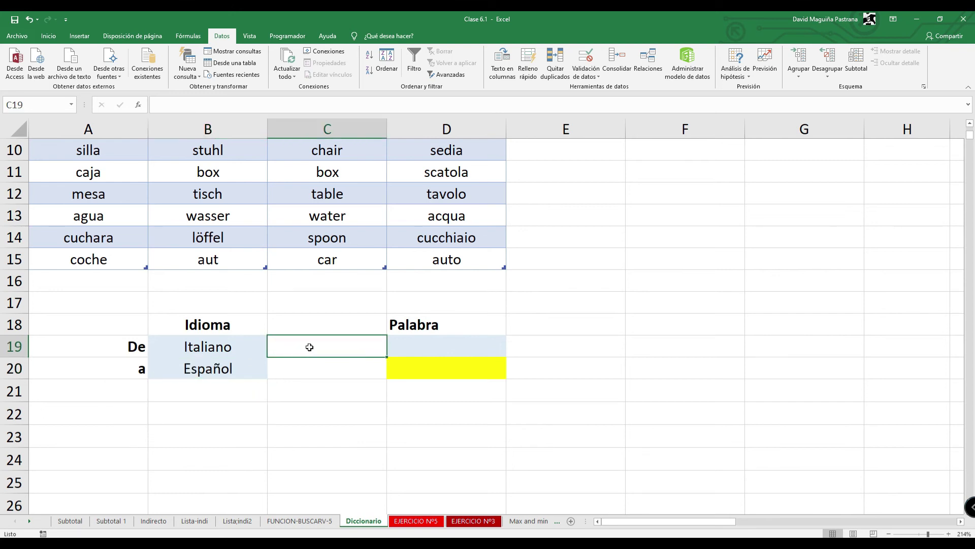
text(=)
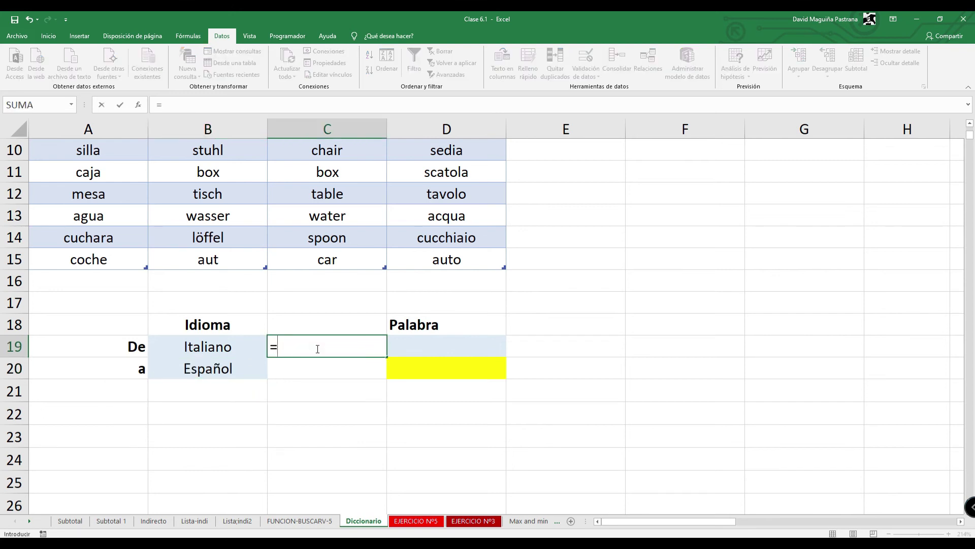
text(INDIRECTO()
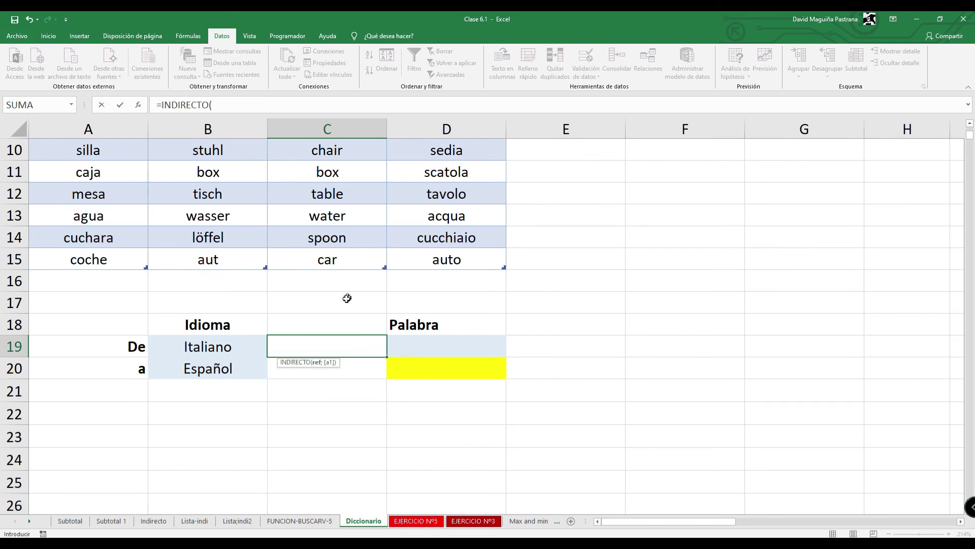
scroll(348, 298, up, 1)
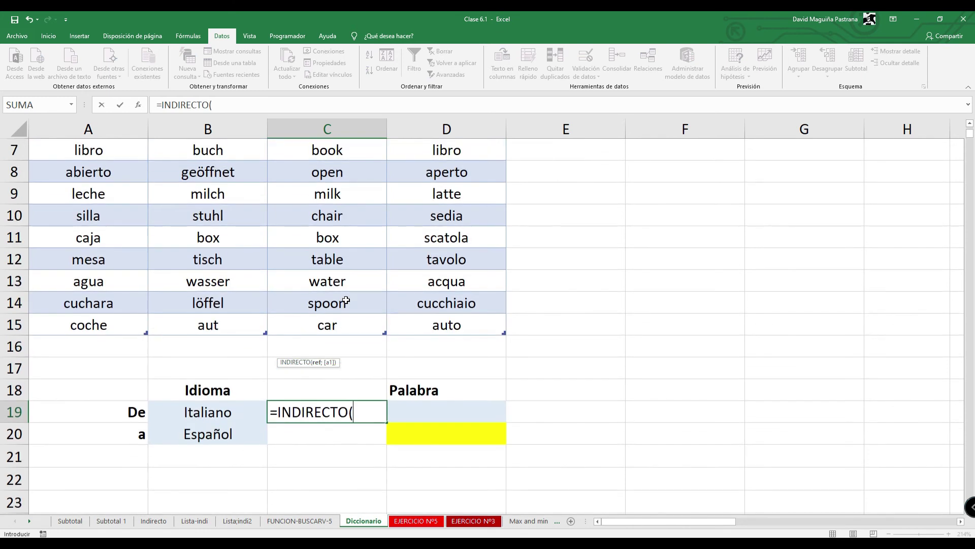
click(219, 412)
text(;)
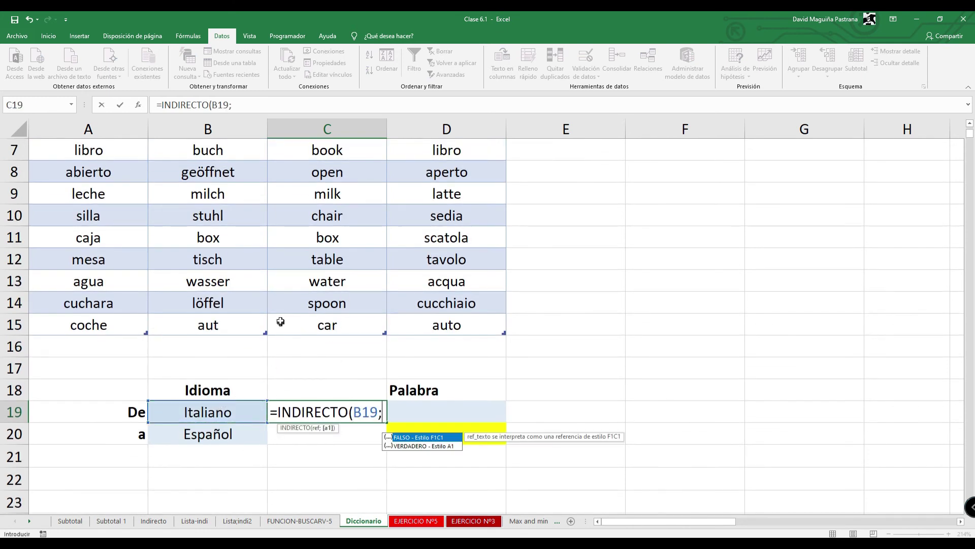
scroll(280, 322, up, 2)
scroll(374, 397, down, 2)
Replace INDIRECTO in C19 and complete the formula as =COINCIDIR(B19;A1:D1;0)
drag(349, 413, 278, 411)
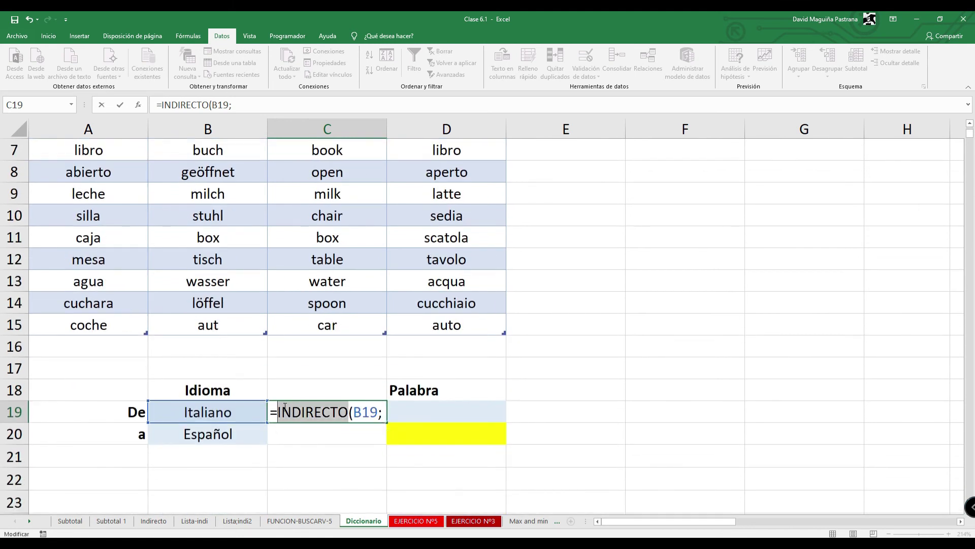
text(COINCIDIR)
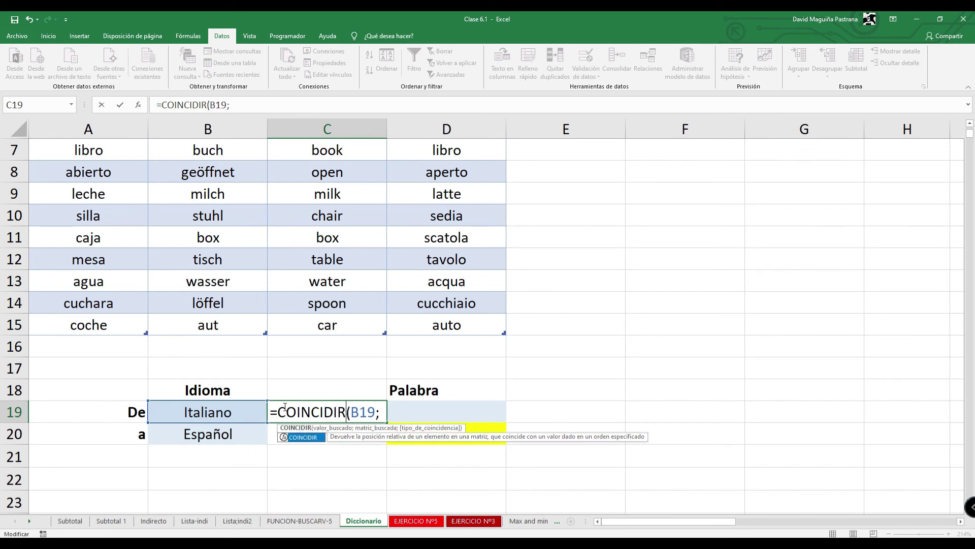
click(377, 412)
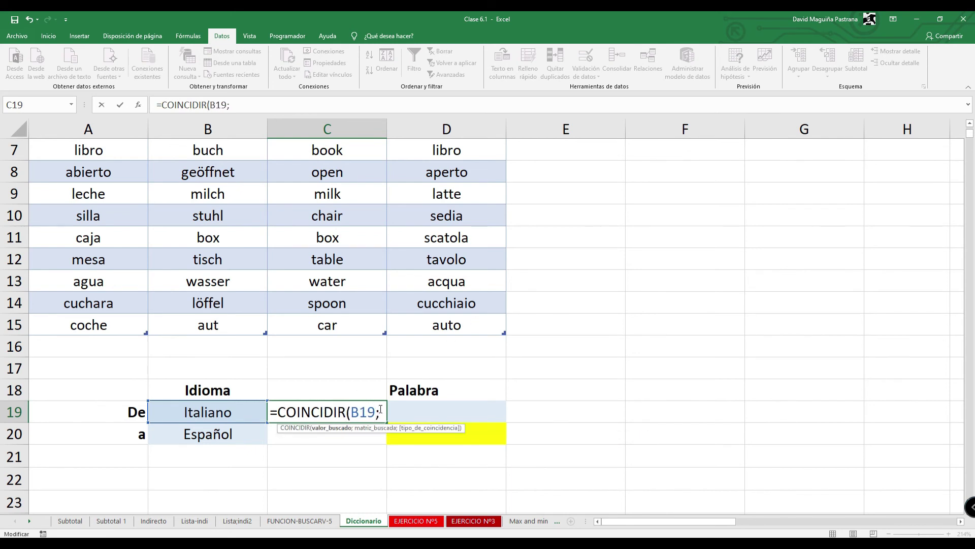
key(Right)
scroll(269, 234, up, 2)
drag(110, 151, 488, 152)
scroll(488, 264, down, 3)
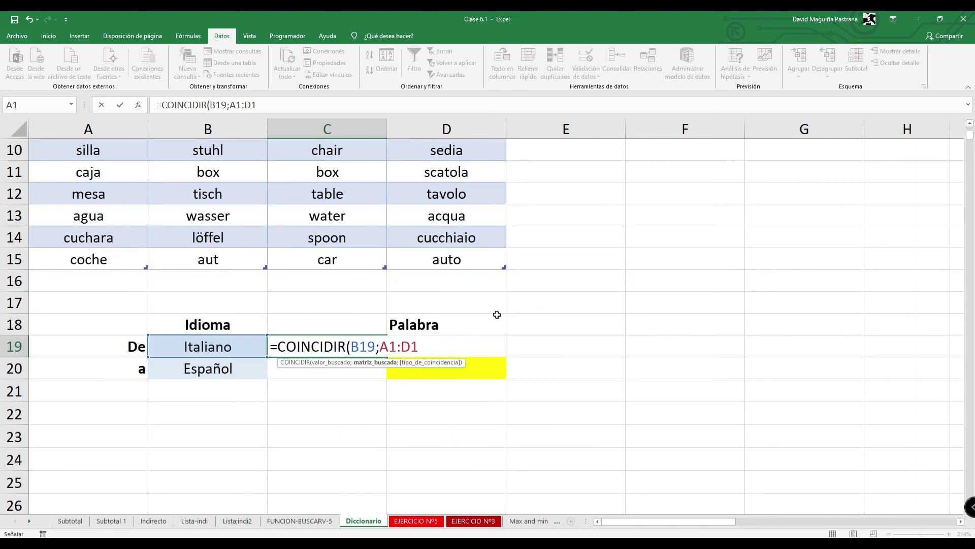
text(;0))
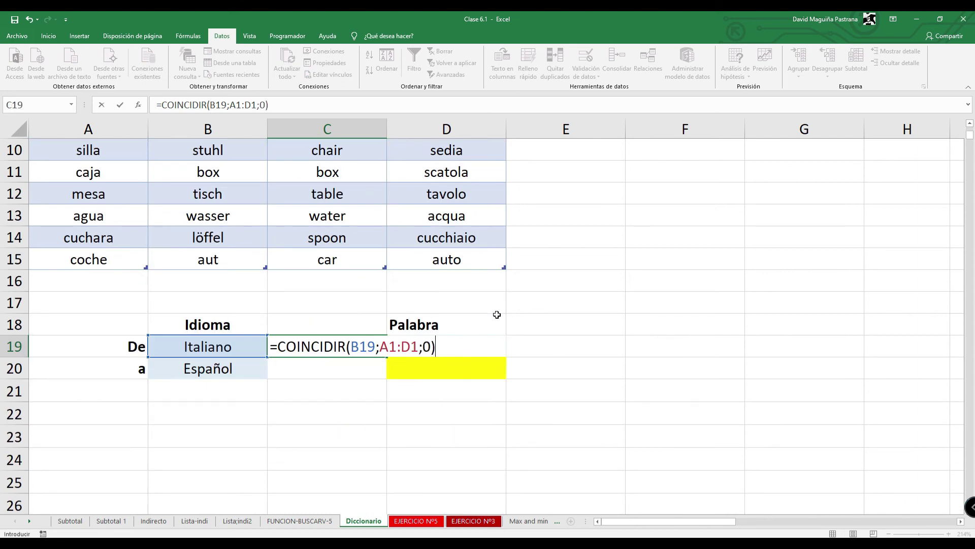
key(Return)
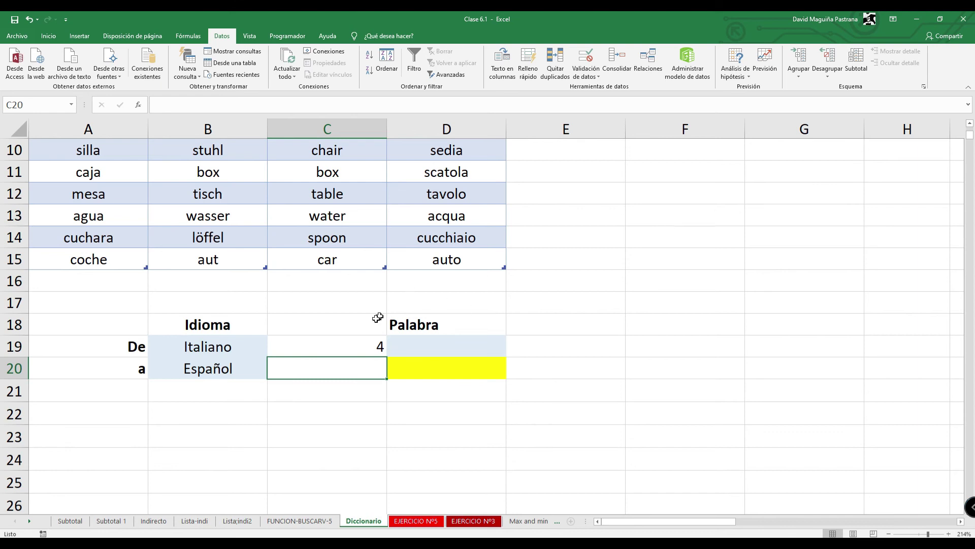
Review the dictionary's language headers in A1:D1 and return to cell C20
scroll(311, 358, up, 3)
drag(102, 150, 447, 148)
scroll(389, 284, down, 4)
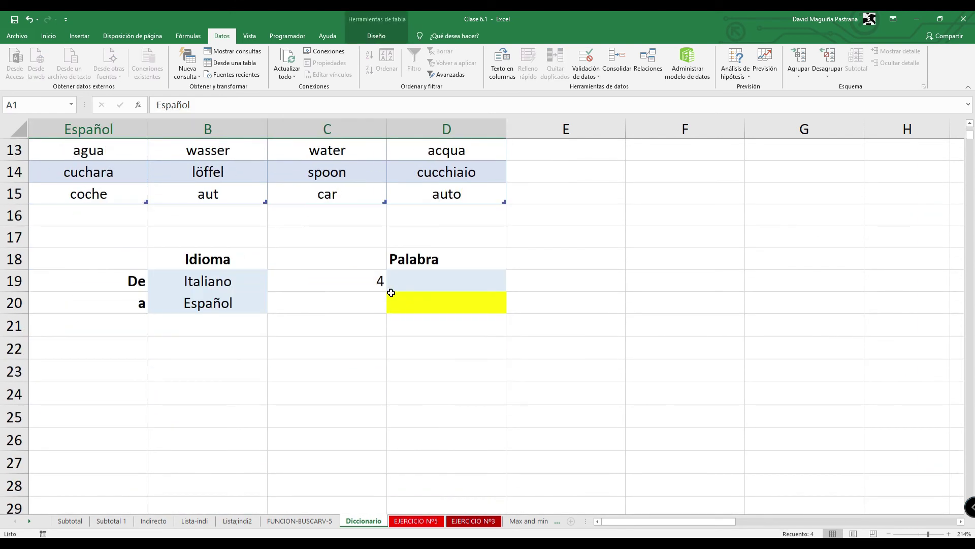
click(331, 298)
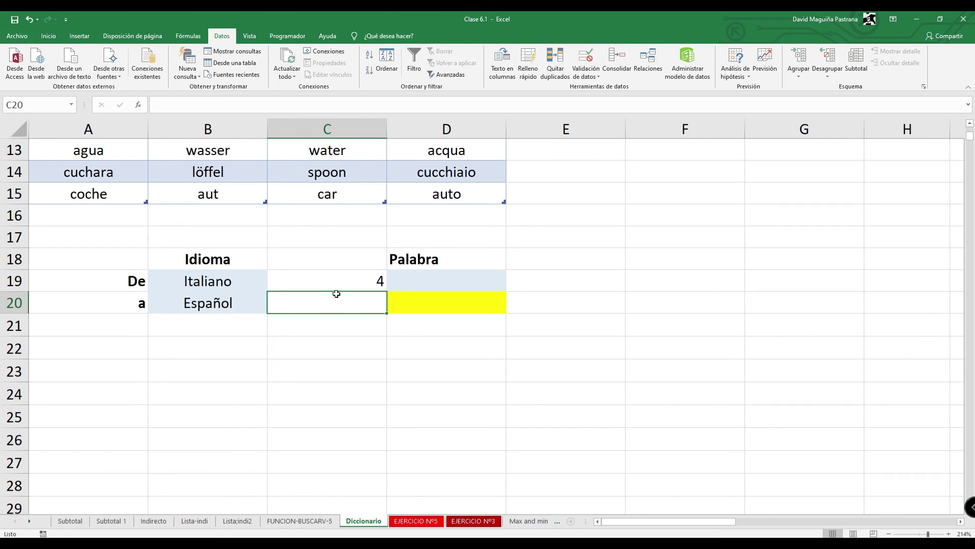
scroll(140, 143, up, 4)
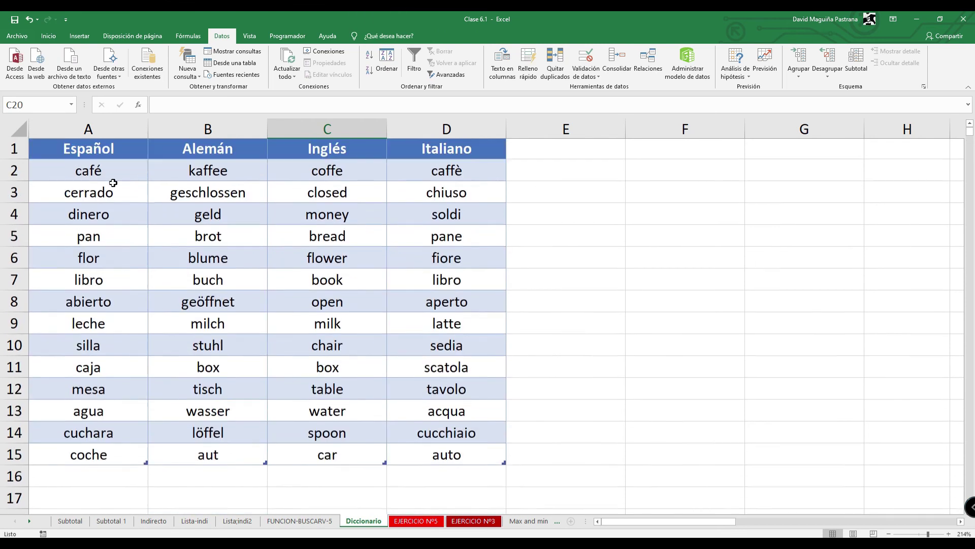
scroll(276, 266, down, 6)
scroll(305, 276, up, 3)
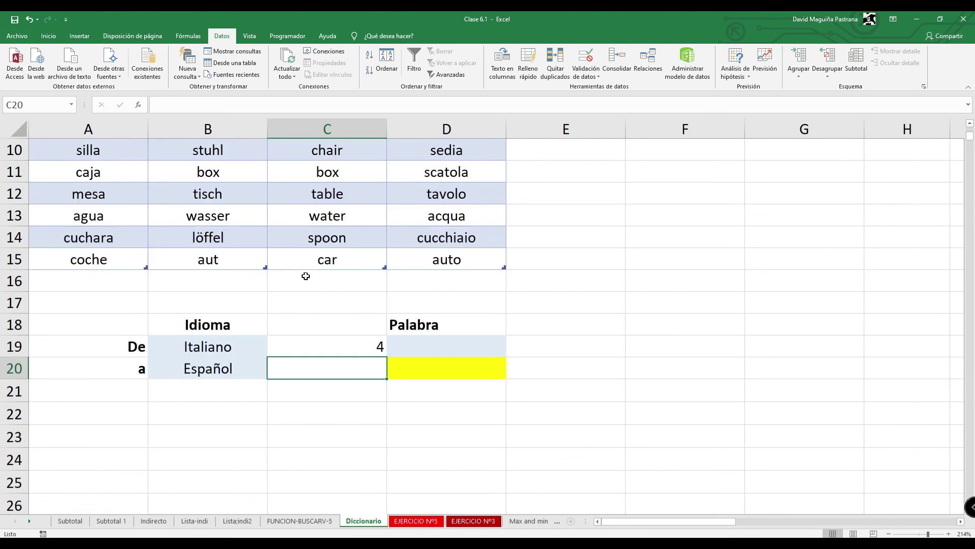
Enter =COINCIDIR(B20;A1:D1;0) in C20 to locate the target language's column
text(=C)
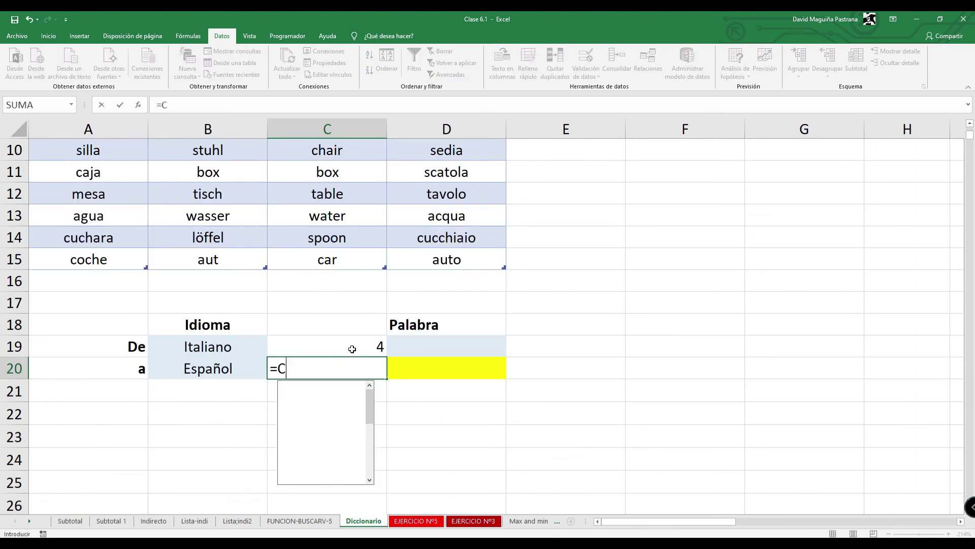
text(OINCIDIR()
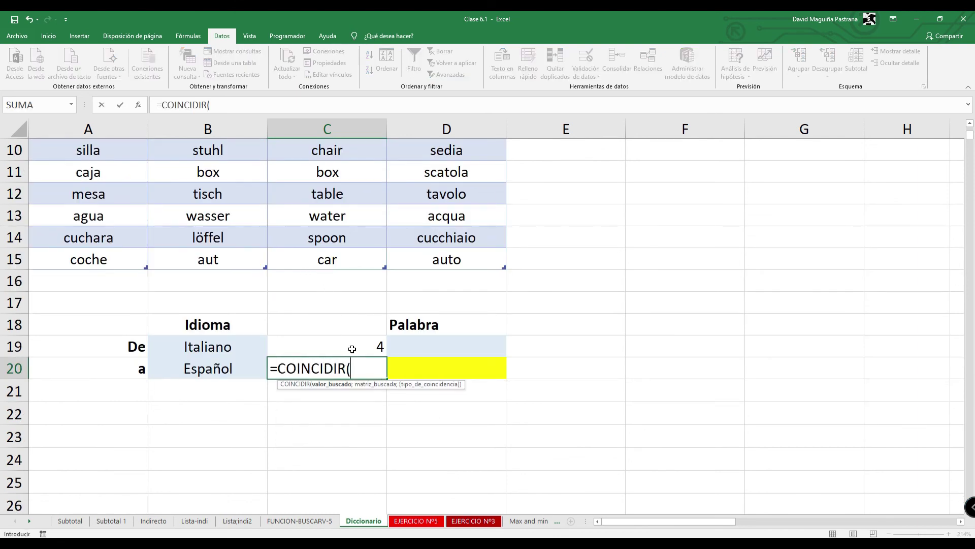
click(217, 368)
text(;)
scroll(207, 344, up, 3)
drag(109, 158, 401, 146)
scroll(442, 325, down, 2)
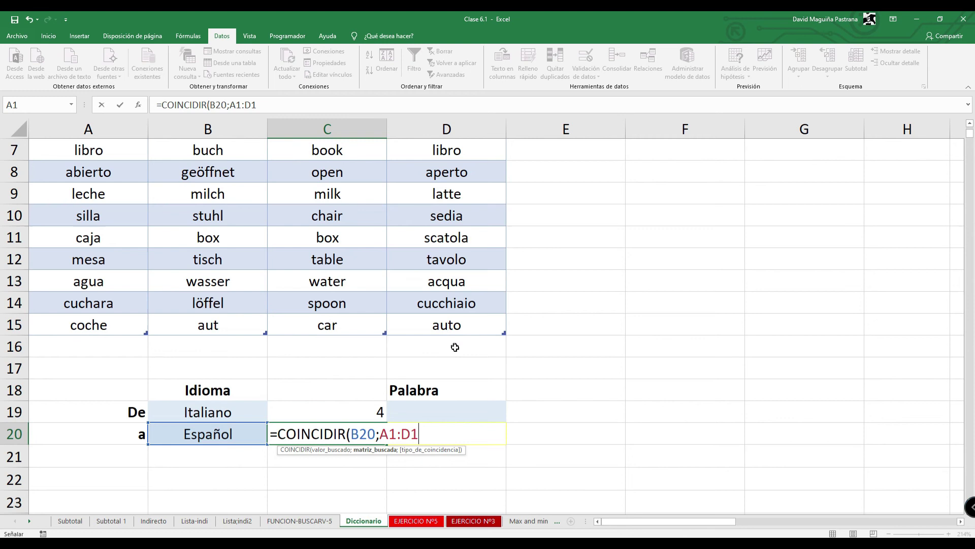
text(;0))
key(Return)
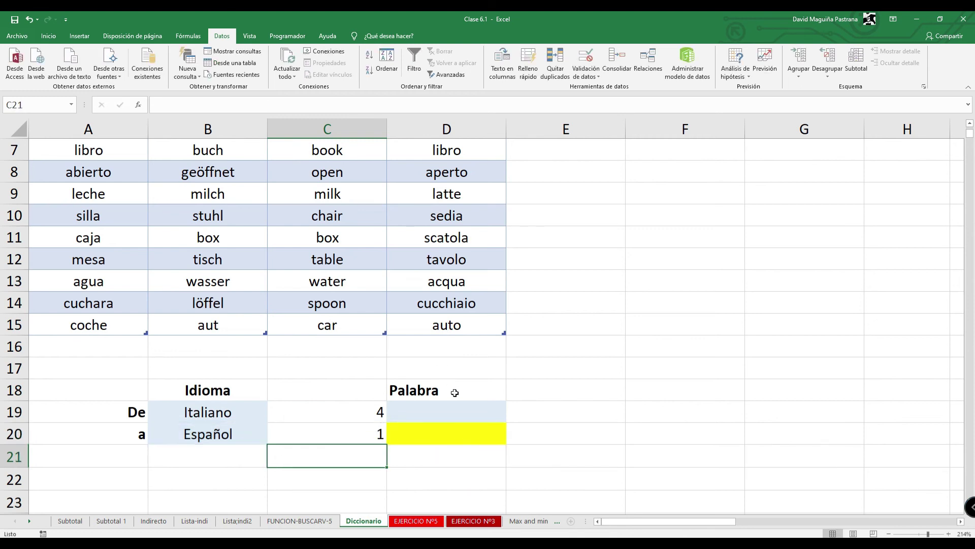
Add list data validation to D19 with an INDIRECTO formula on B19 as its source
click(468, 407)
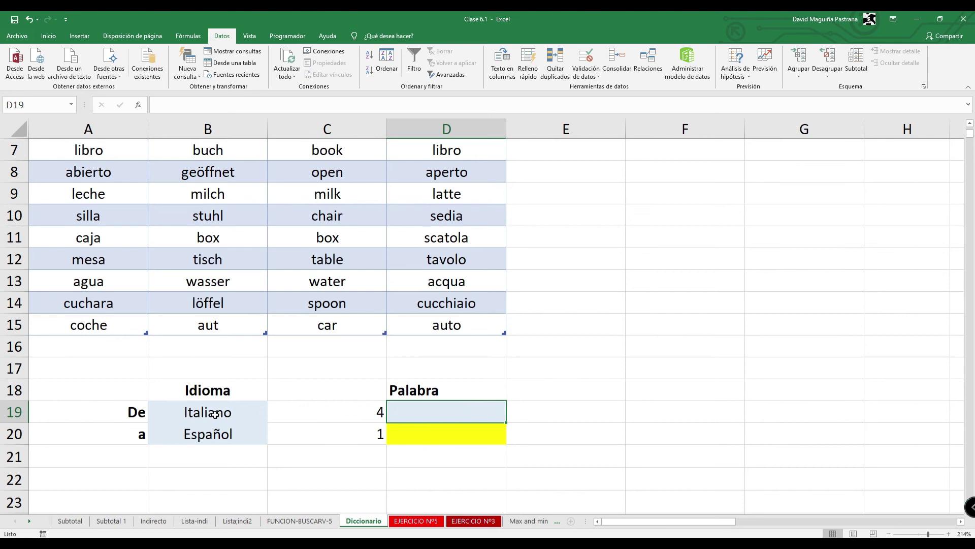
click(249, 412)
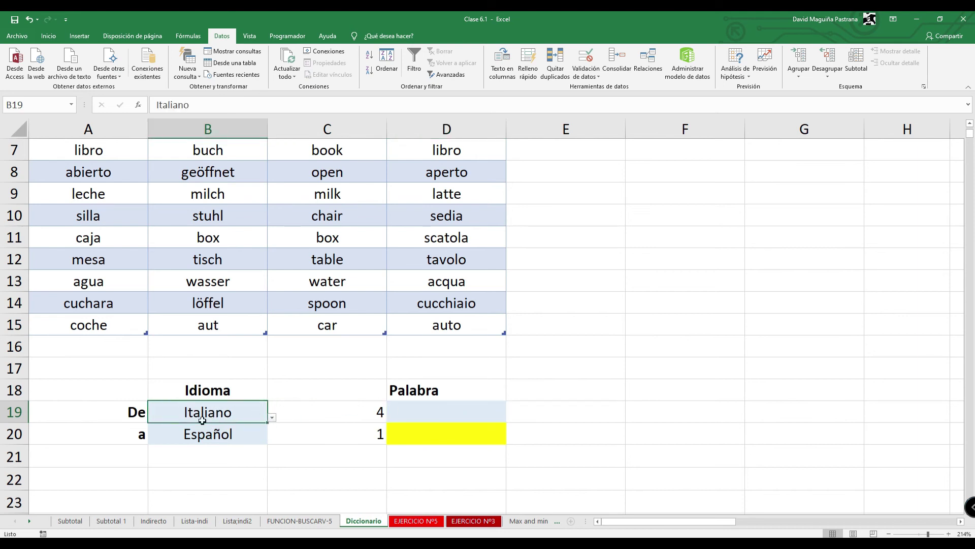
click(441, 417)
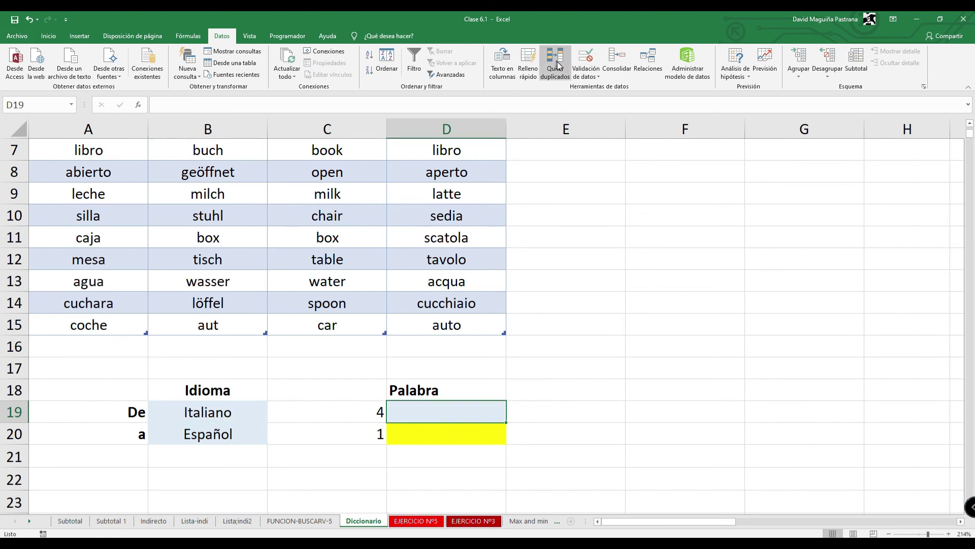
click(586, 75)
click(619, 87)
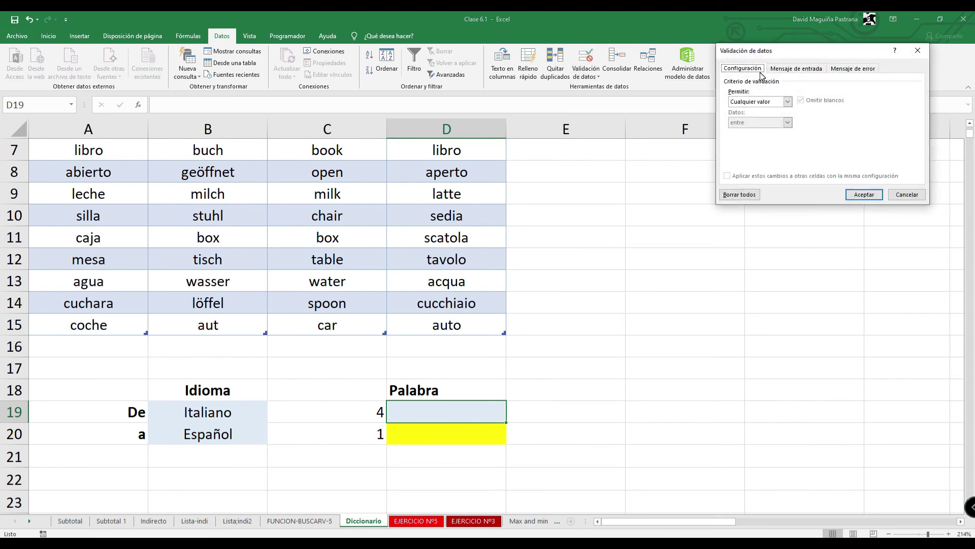
click(635, 220)
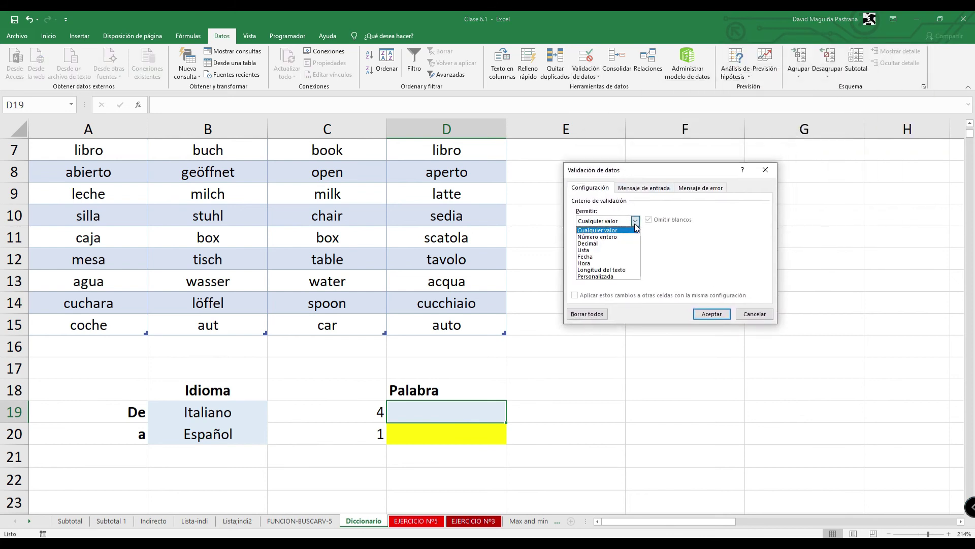
click(618, 249)
click(621, 263)
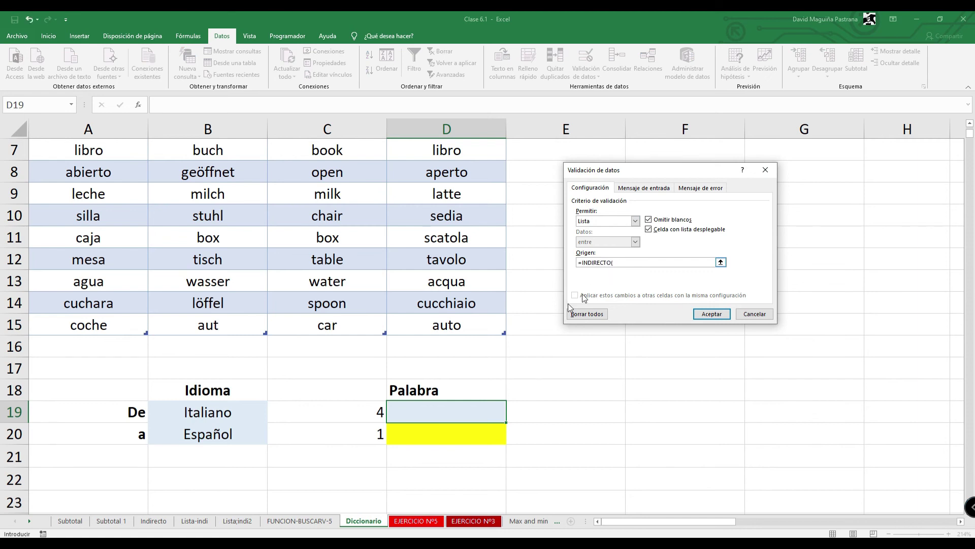
click(230, 411)
text())
key(Return)
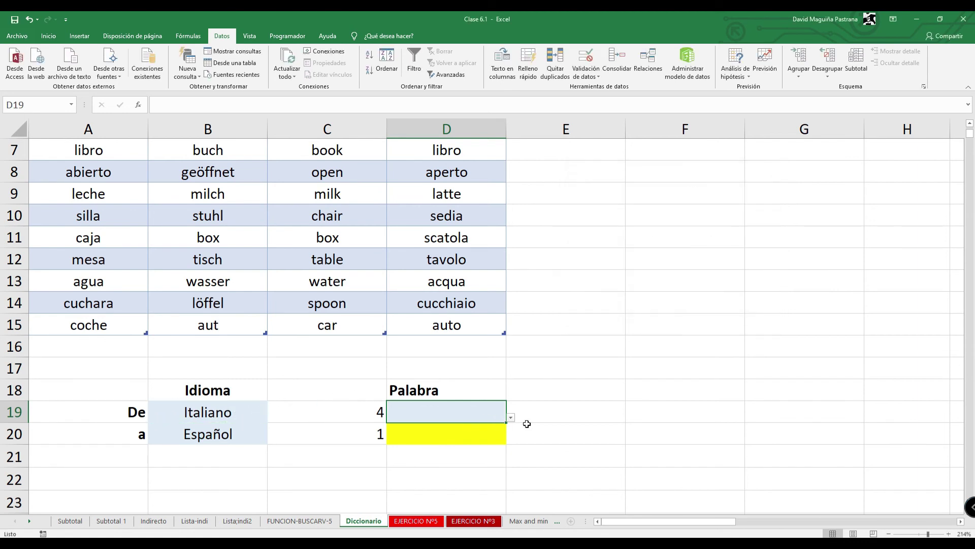
Try soldi from the D19 word list, switch B19 to Español and choose pan in D19
click(511, 417)
click(460, 458)
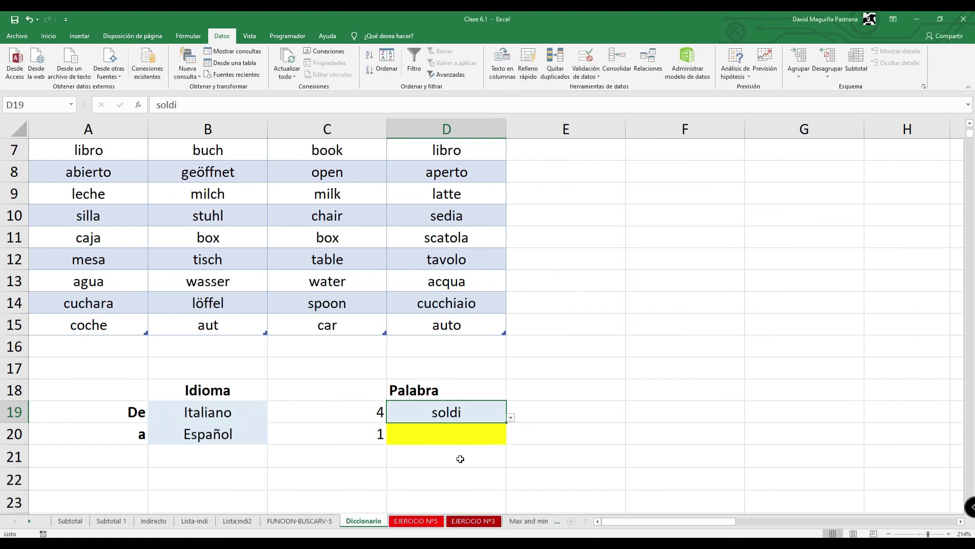
click(237, 417)
click(263, 417)
click(132, 427)
click(481, 412)
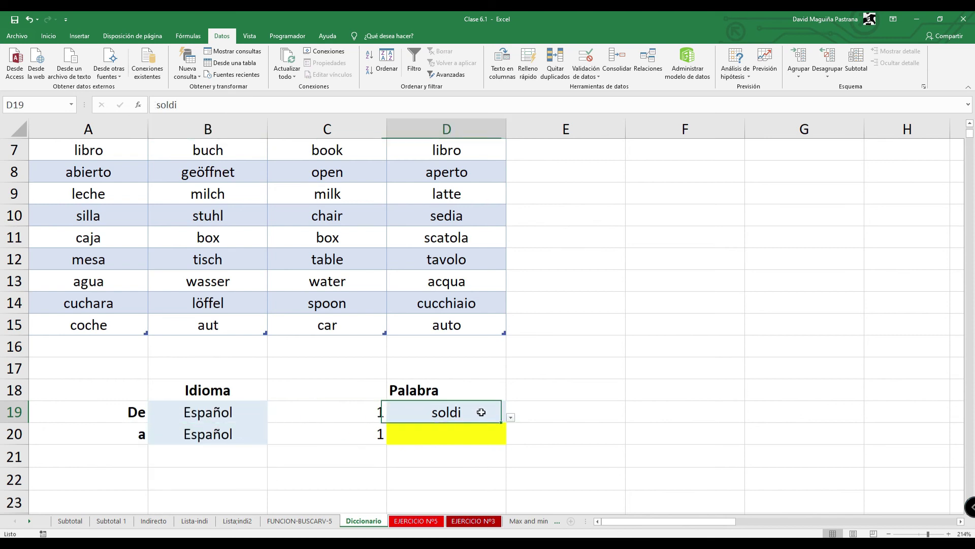
click(510, 417)
click(443, 471)
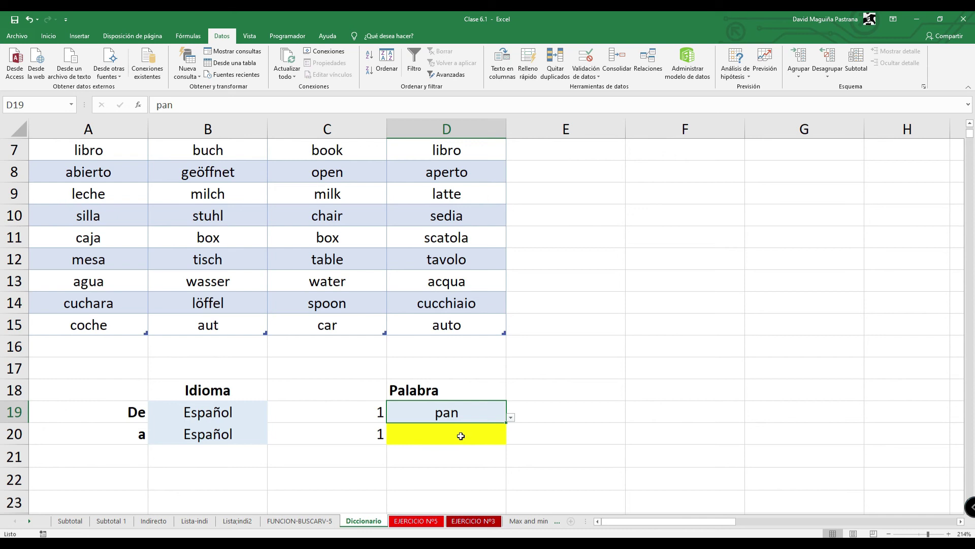
Widen column E and enter =COINCIDIR(D19;español[Español];0) in E19 to locate the word's row
click(528, 414)
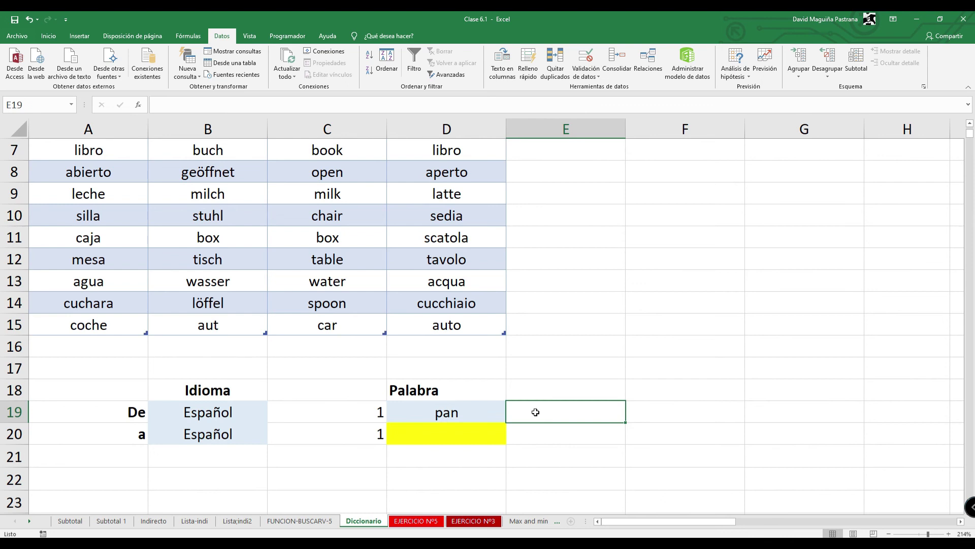
drag(625, 130, 775, 130)
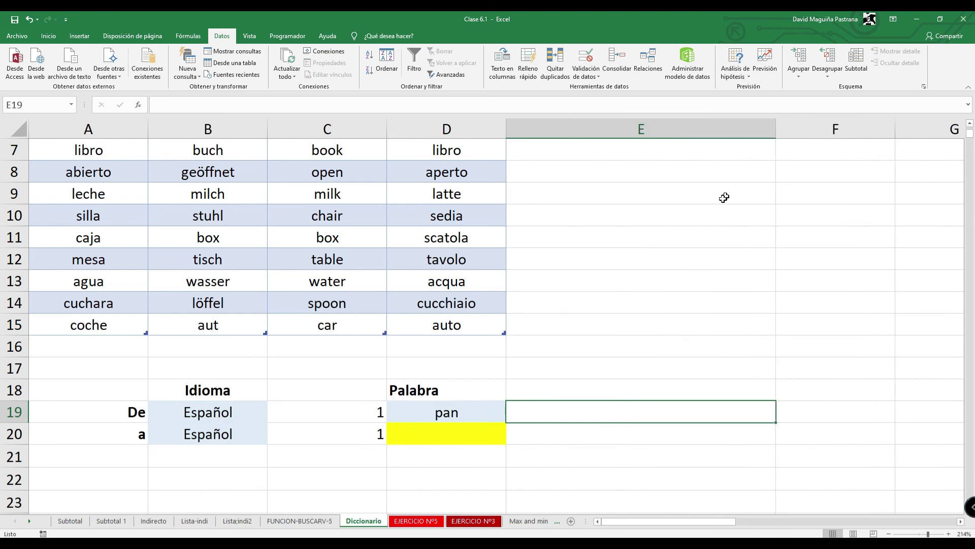
text(=COINCIDIR()
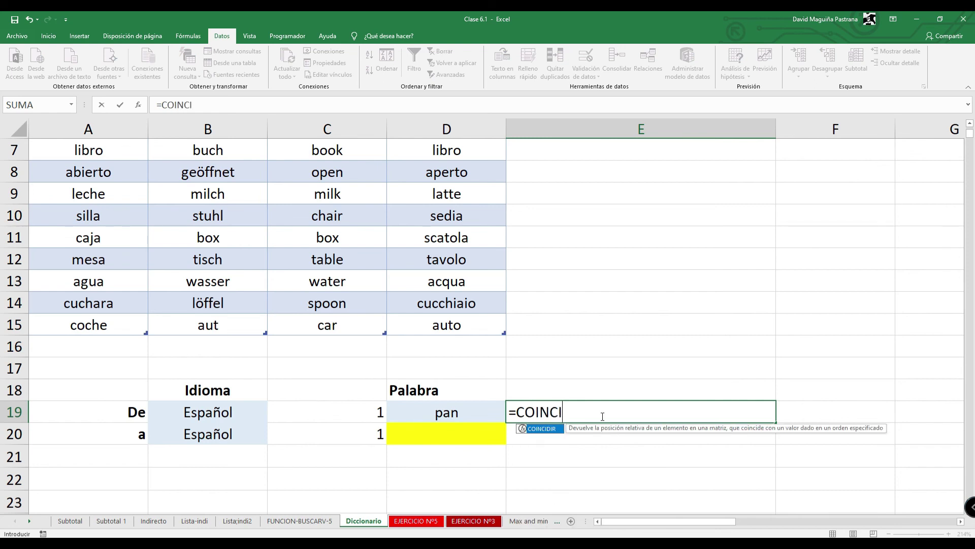
click(488, 418)
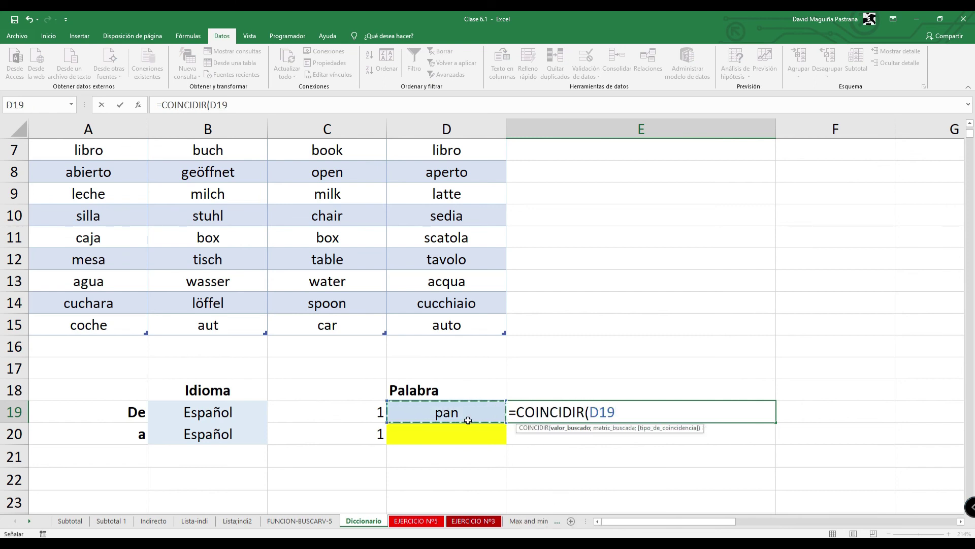
text(;)
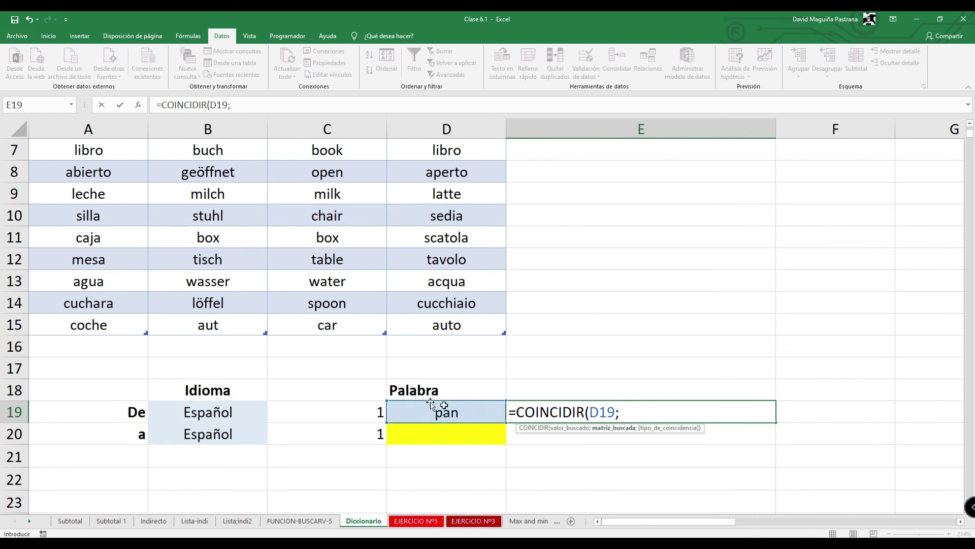
scroll(311, 345, up, 1)
scroll(279, 317, up, 1)
drag(87, 167, 113, 457)
scroll(310, 414, down, 2)
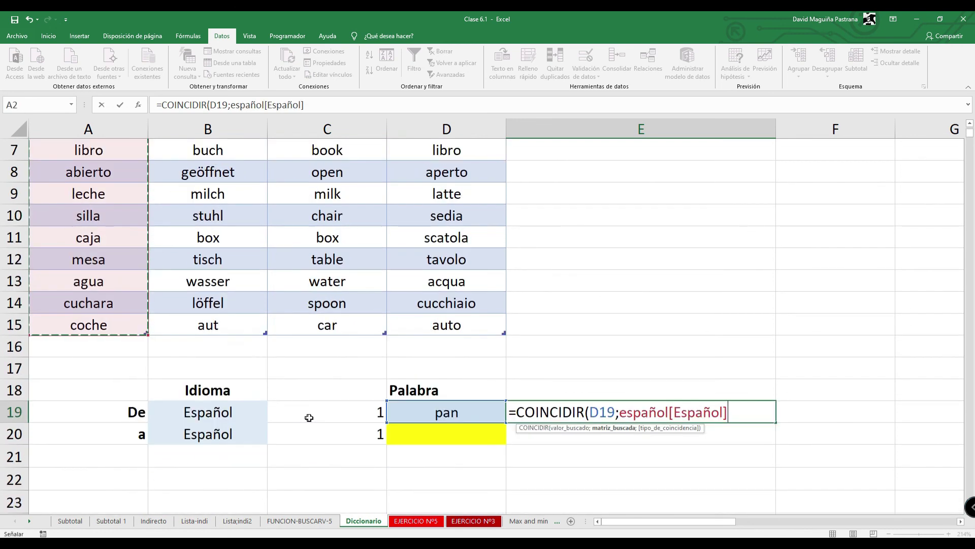
text(;0))
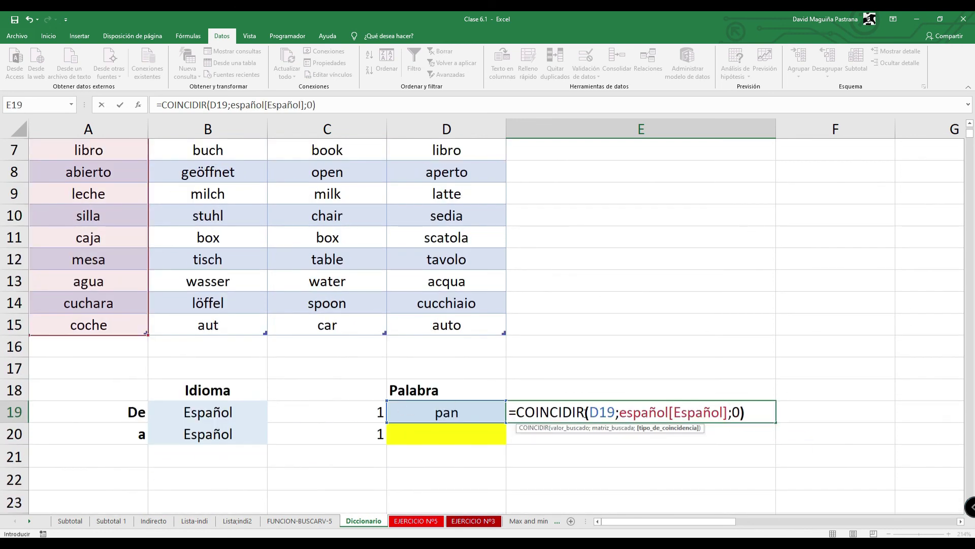
key(Return)
click(585, 412)
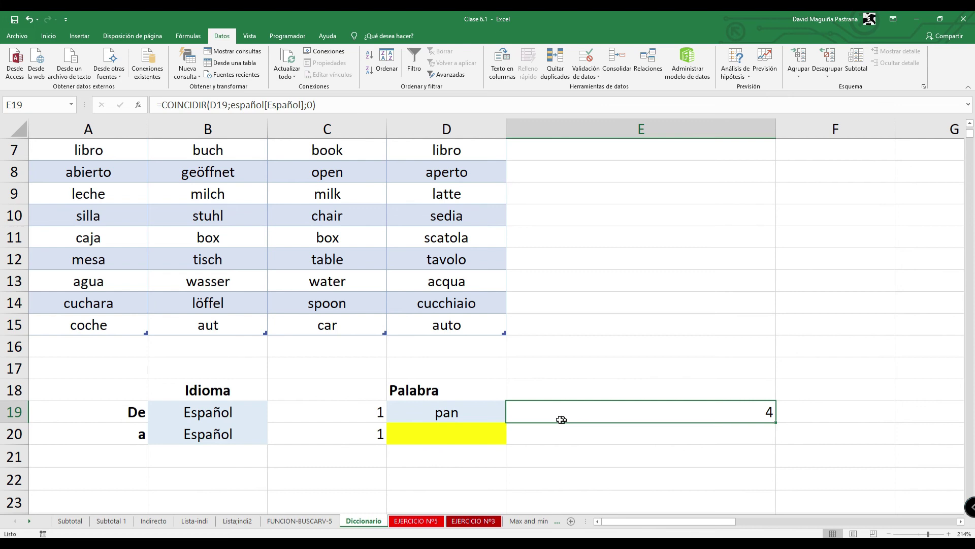
Switch B19 to Alemán, try brot as the word in D19 and undo that word choice
click(256, 409)
click(272, 417)
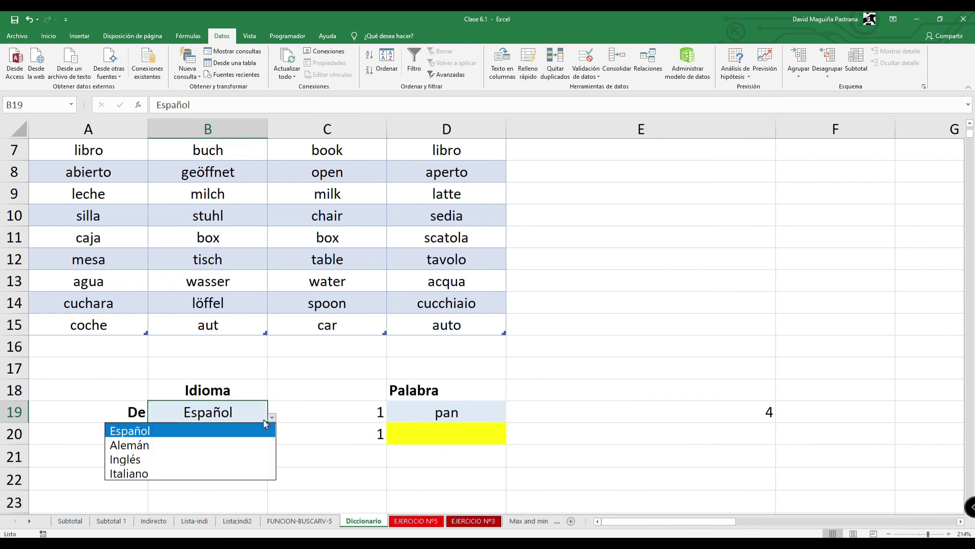
click(214, 450)
click(492, 413)
click(510, 417)
click(450, 472)
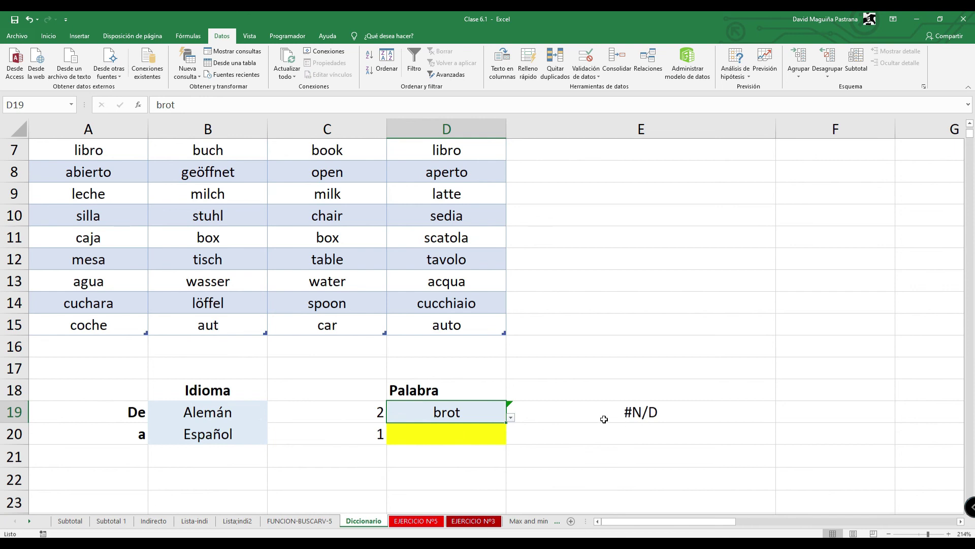
key(ctrl+z)
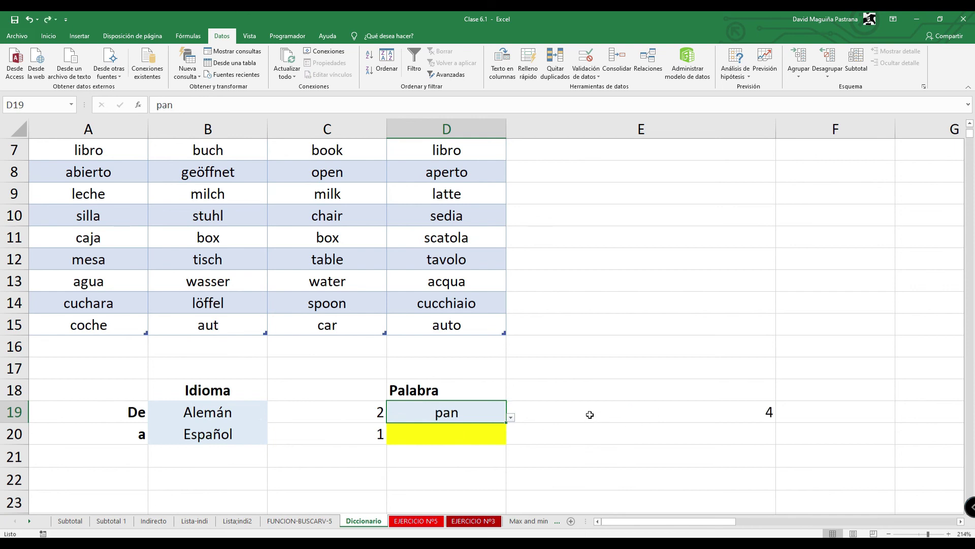
Undo the B19 language change and replace the lookup array in E19's COINCIDIR with INDICE over the range A2:D15
key(ctrl+z)
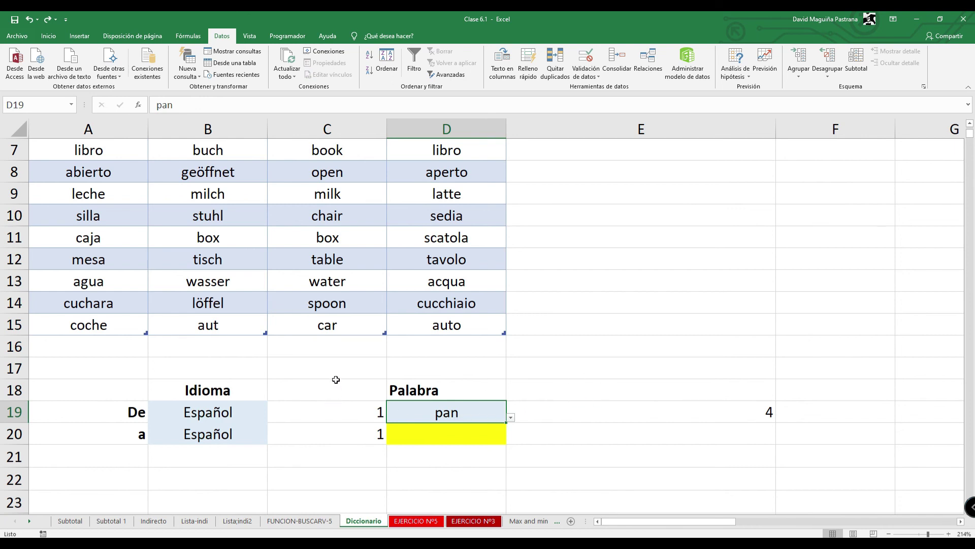
double_click(735, 408)
drag(729, 412, 619, 412)
text(INDICE)
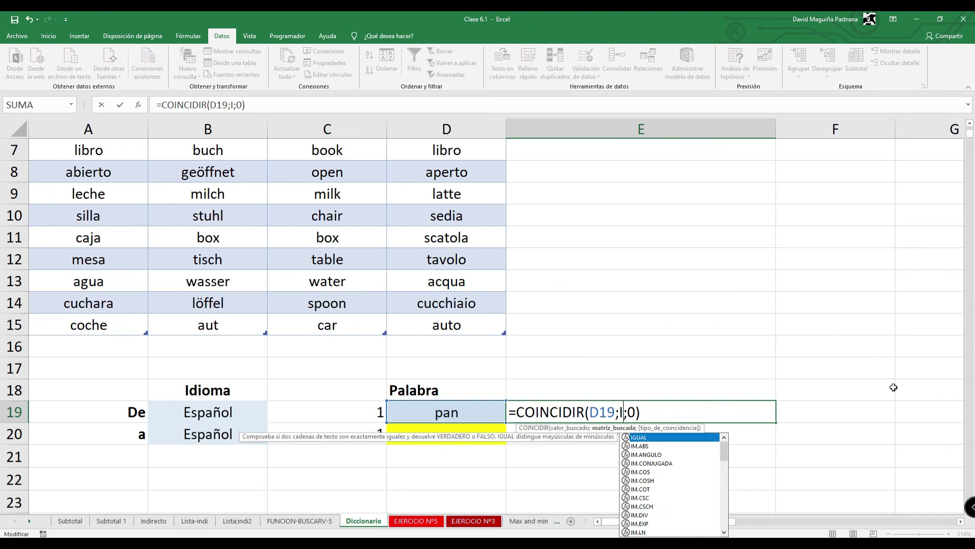
text(()
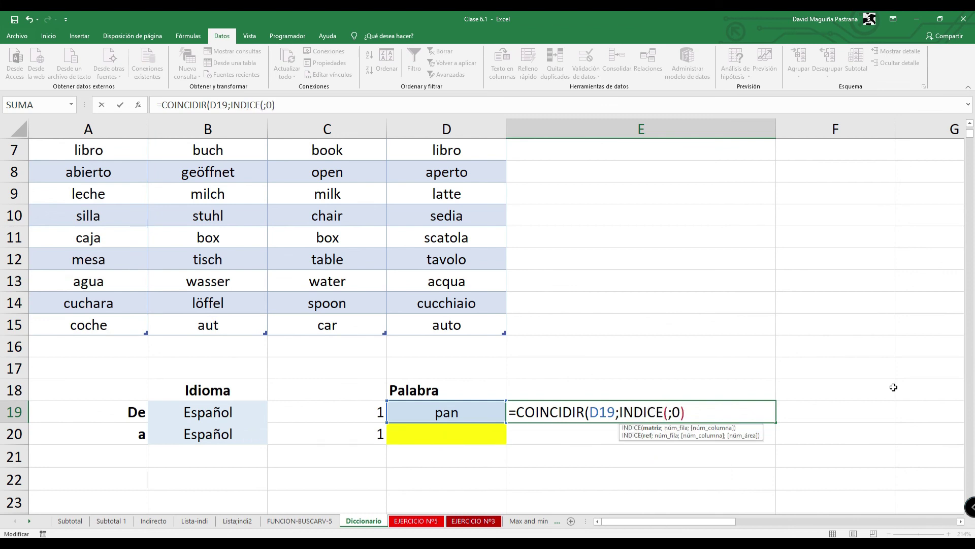
scroll(147, 211, up, 2)
drag(106, 176, 500, 456)
scroll(548, 434, down, 2)
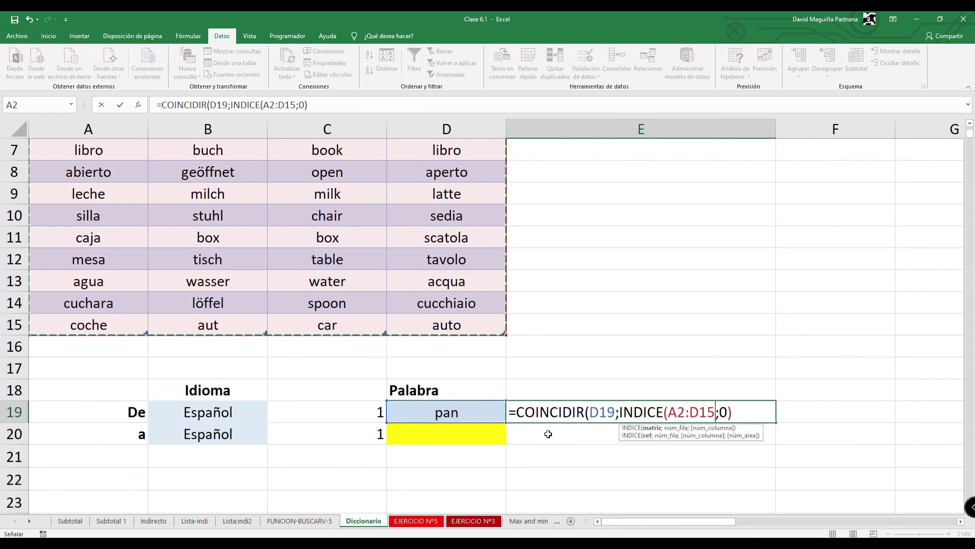
text(;)
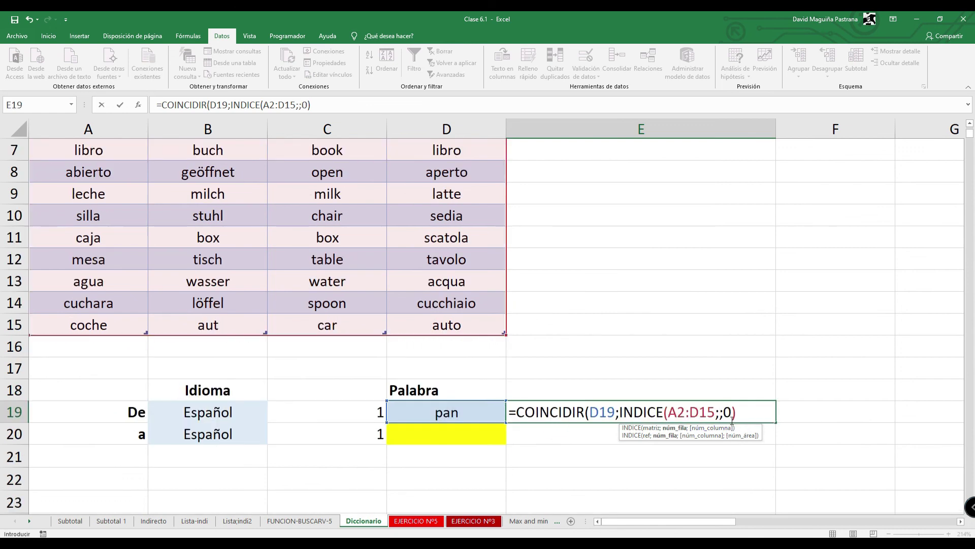
Complete E19 as =COINCIDIR(D19;INDICE(A2:D15;;C19);0), leaving INDICE's row argument empty and using C19 as its column
text(;)
click(710, 411)
drag(589, 412, 615, 412)
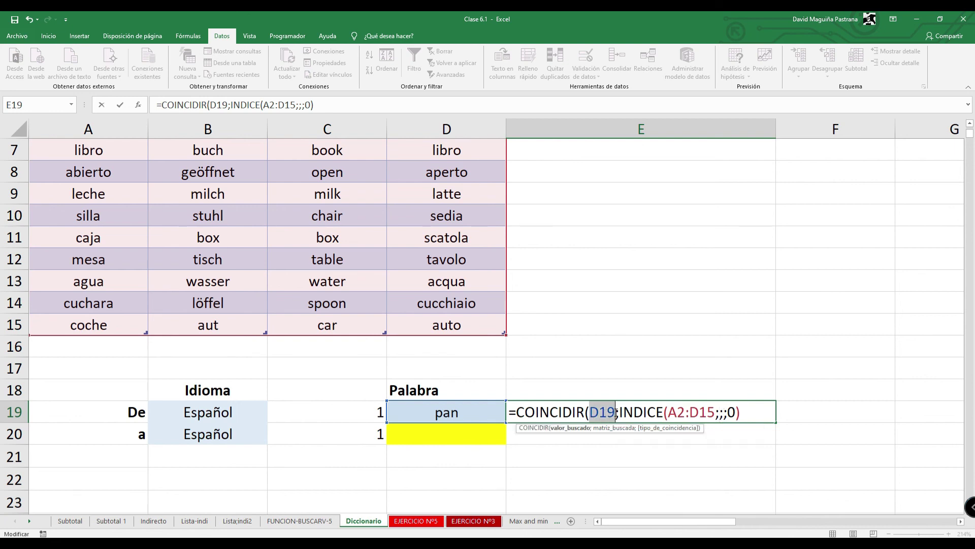
click(723, 412)
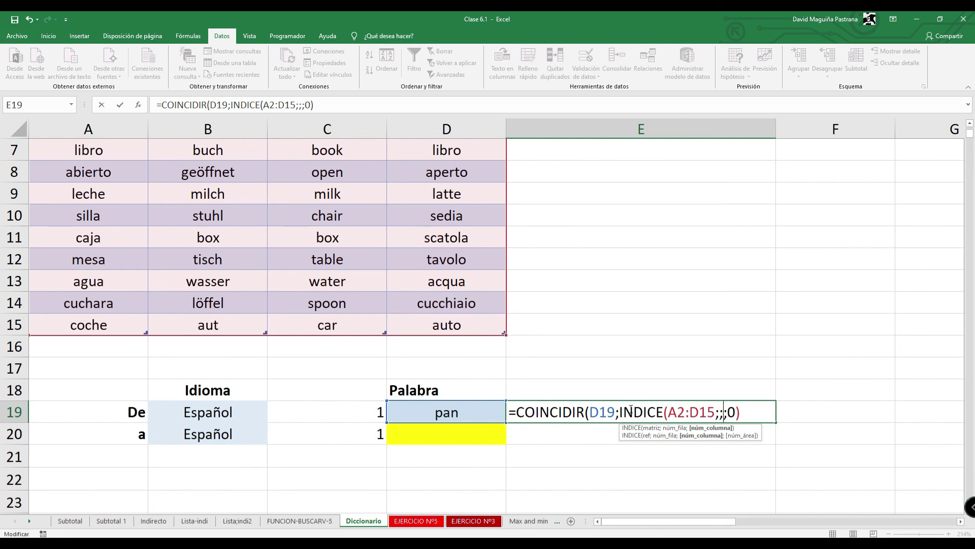
key(alt)
key(alt)
click(331, 416)
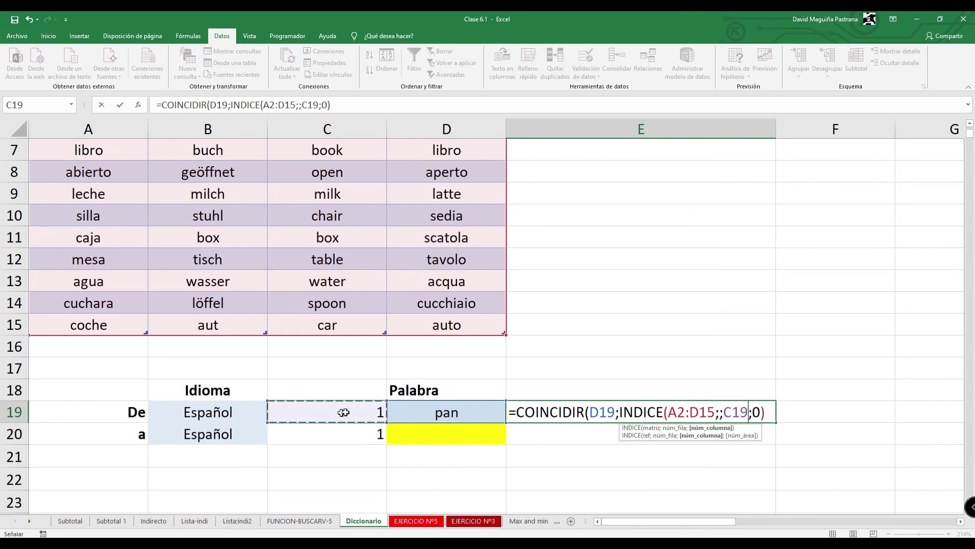
text())
key(Return)
click(676, 414)
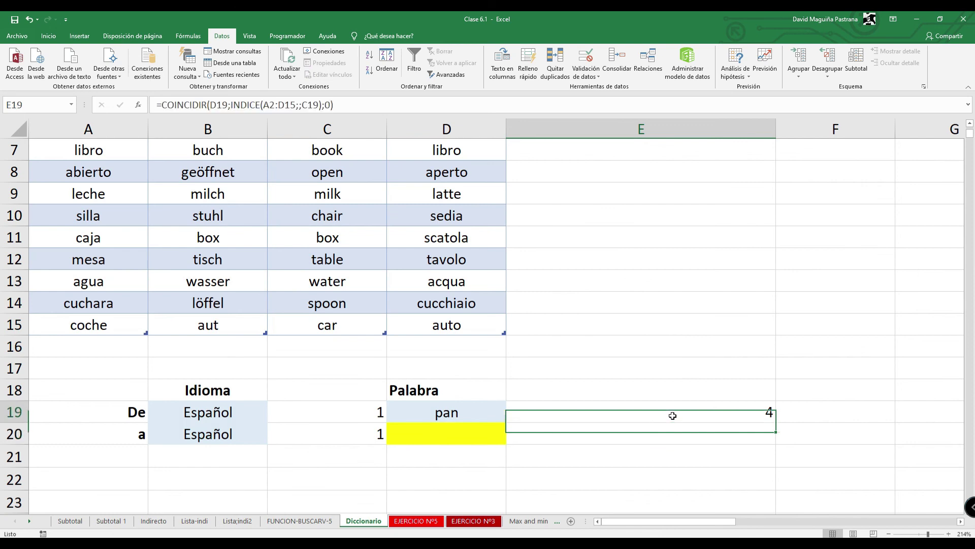
Switch the source language in B19 to Alemán and choose brot as the word in D19
click(239, 418)
click(272, 417)
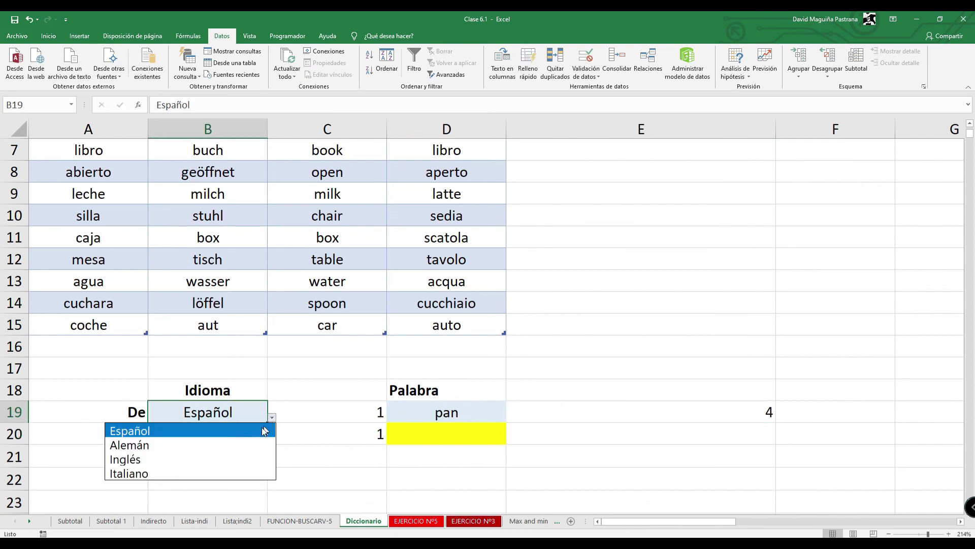
click(224, 445)
click(447, 413)
click(510, 418)
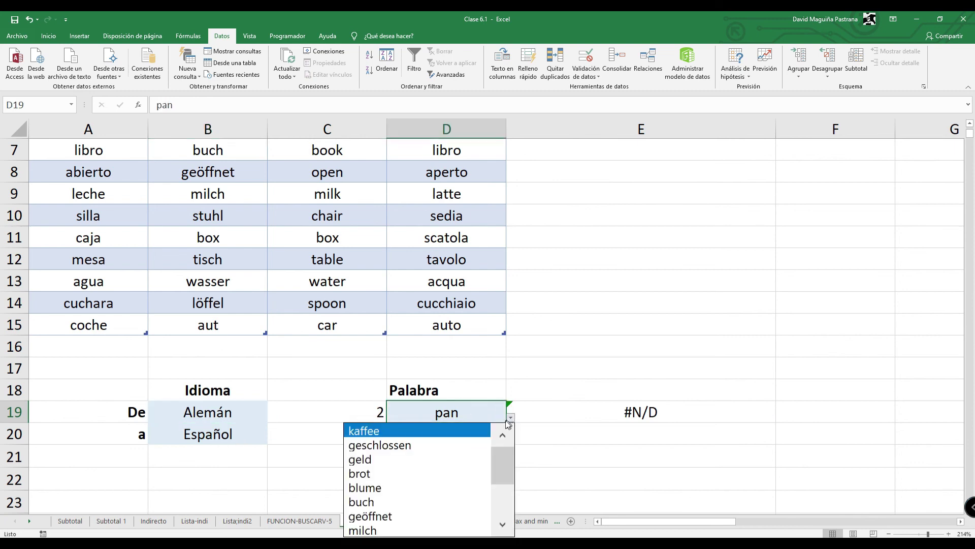
click(451, 473)
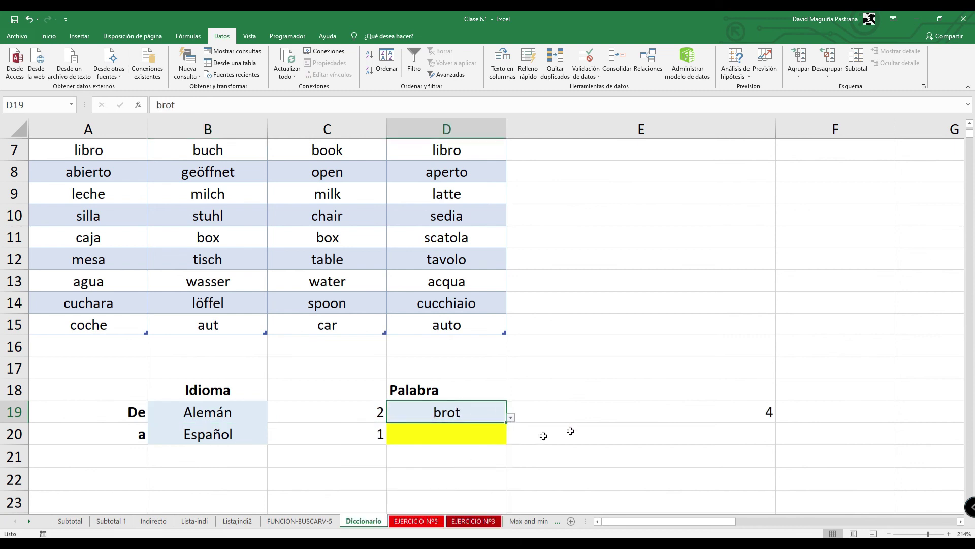
Compare E19's position with brot in the dictionary's Alemán column and review the arguments of the E19 formula
click(609, 413)
scroll(211, 311, up, 1)
scroll(184, 274, up, 1)
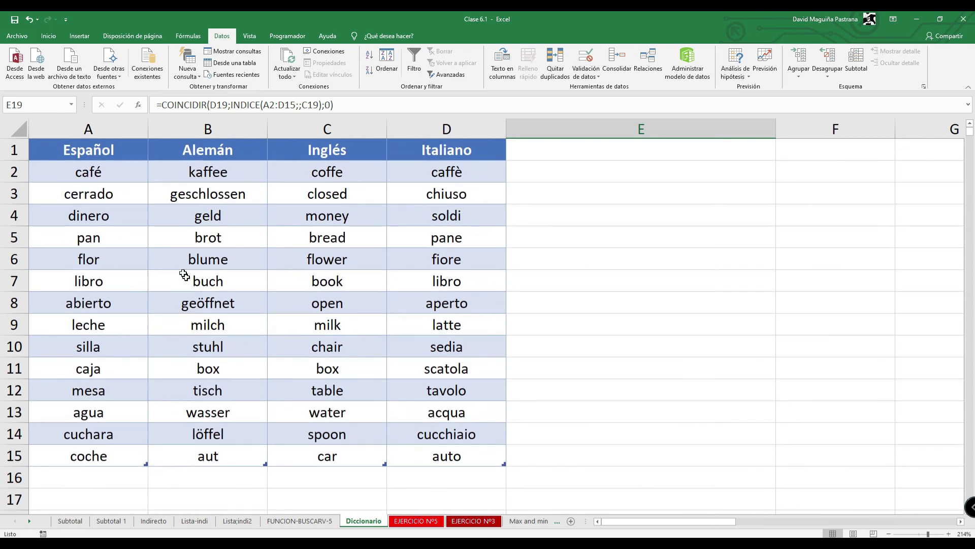
click(226, 235)
scroll(366, 311, down, 3)
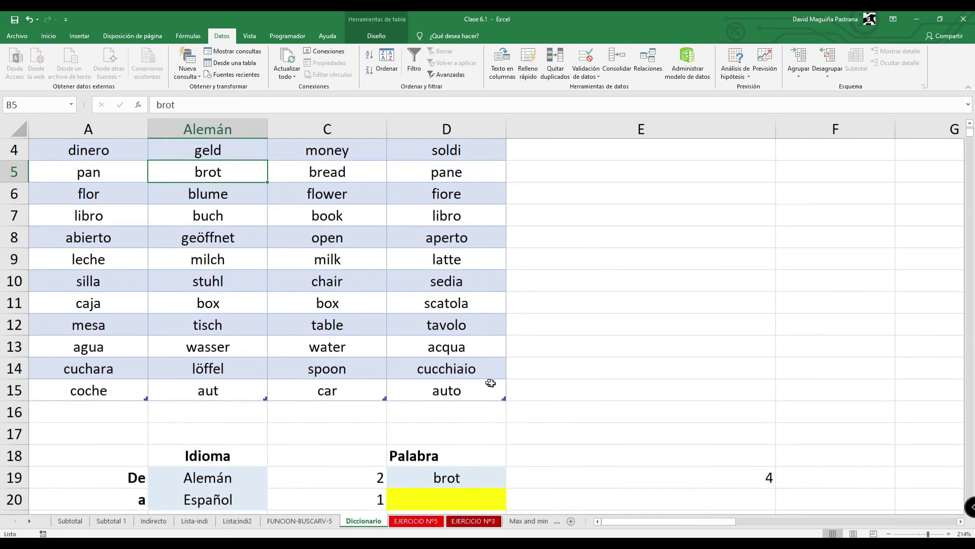
click(678, 350)
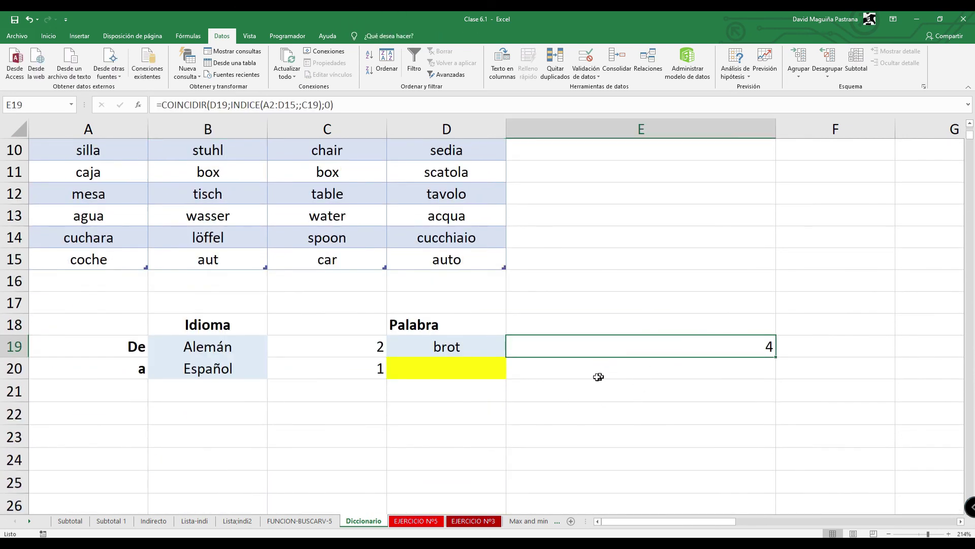
double_click(653, 347)
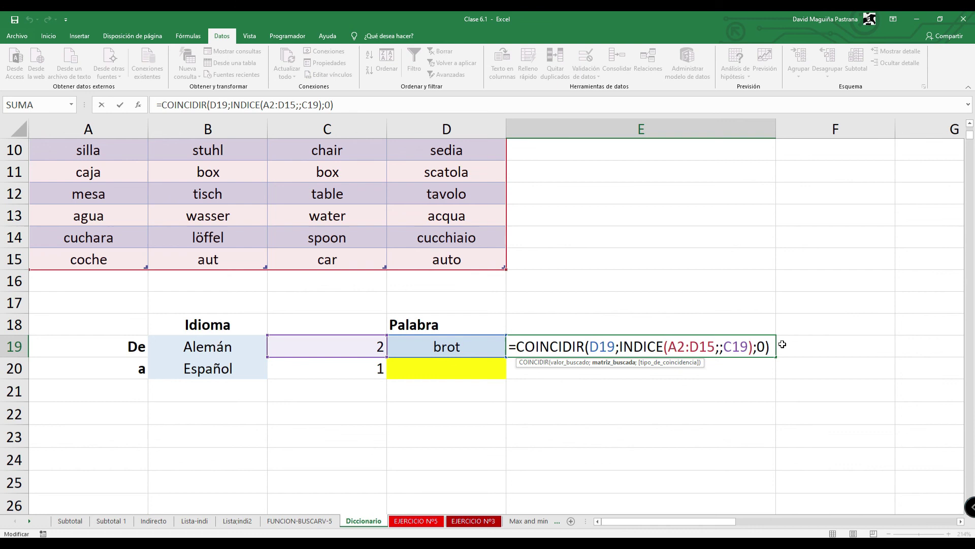
key(Return)
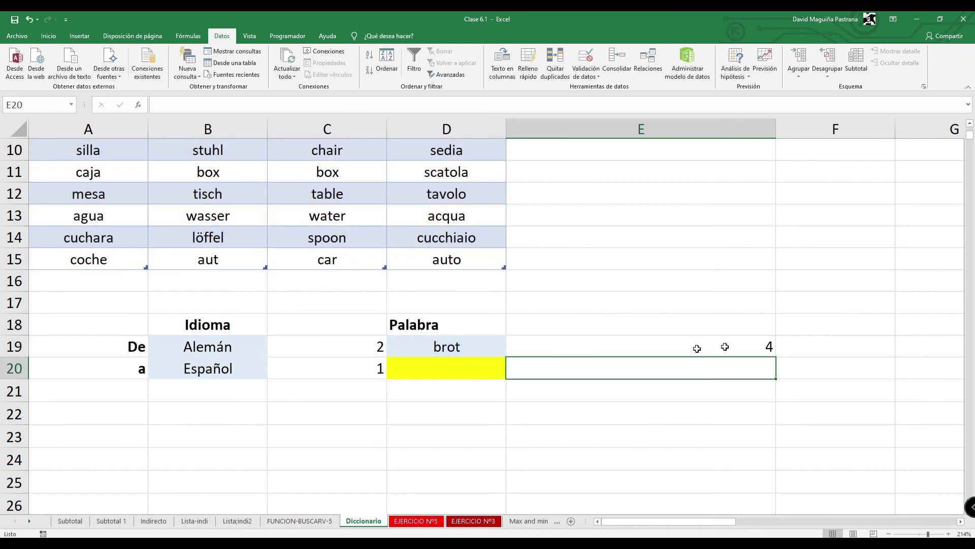
Enter =INDICE(A2:D15;E19;C20) in the yellow cell D20 to return the translated word
click(455, 366)
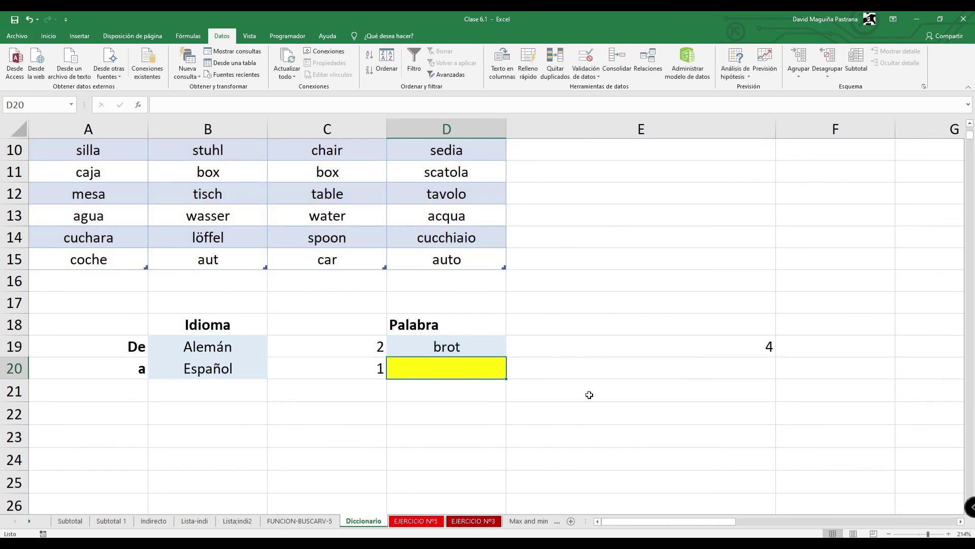
text(=)
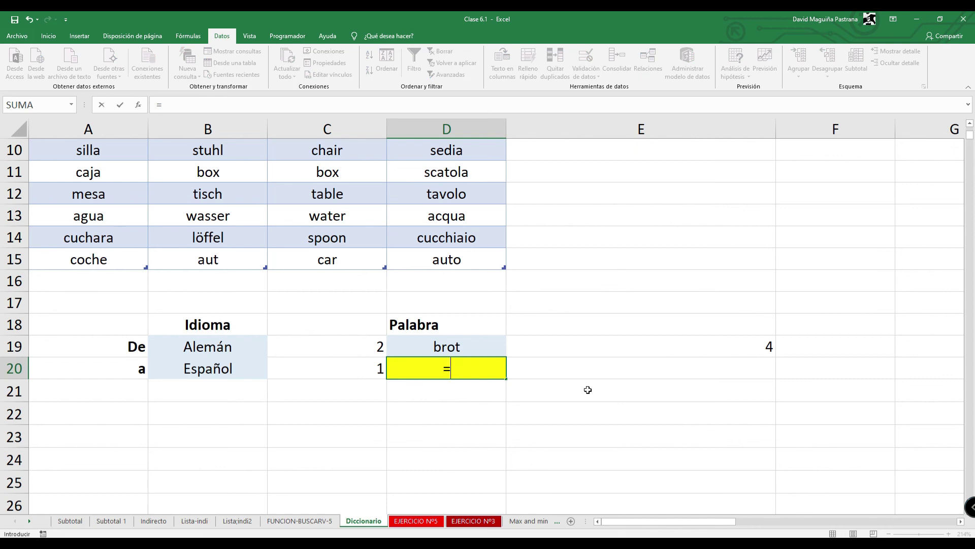
text(INDICE()
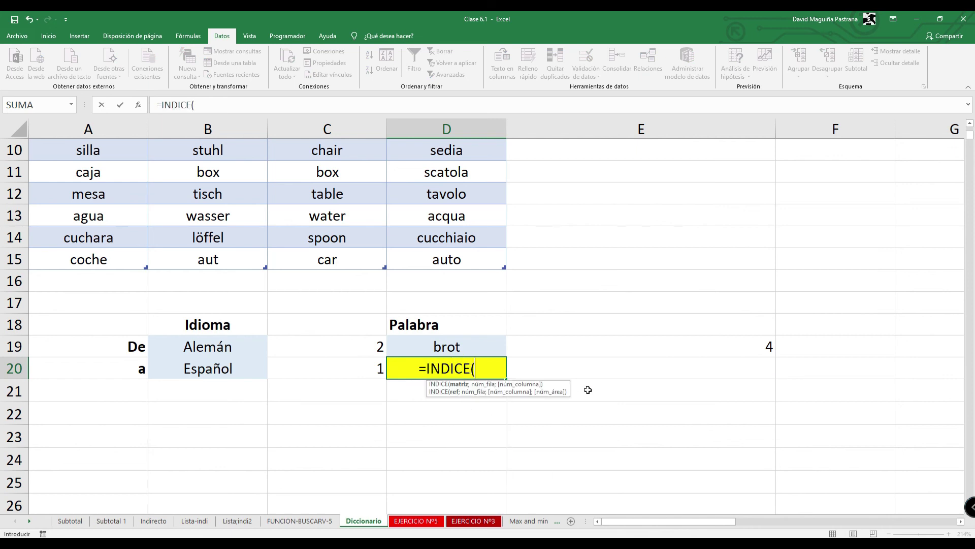
scroll(323, 252, up, 3)
drag(88, 172, 450, 455)
scroll(460, 454, down, 3)
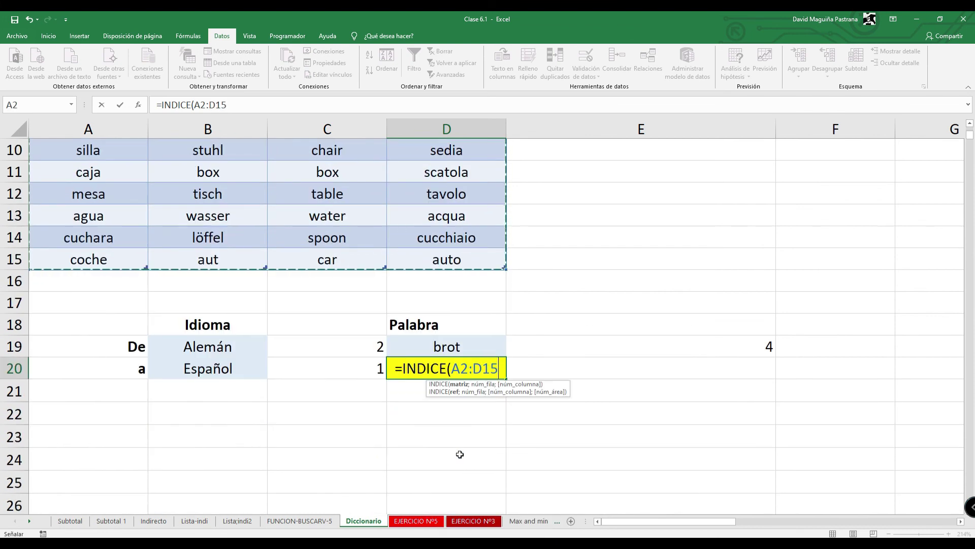
text(;)
click(652, 356)
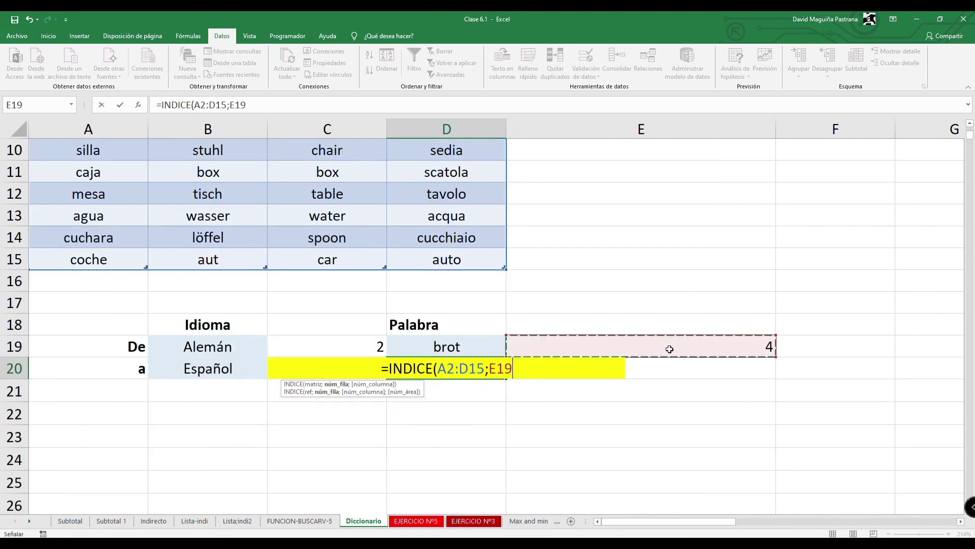
text(;)
click(312, 377)
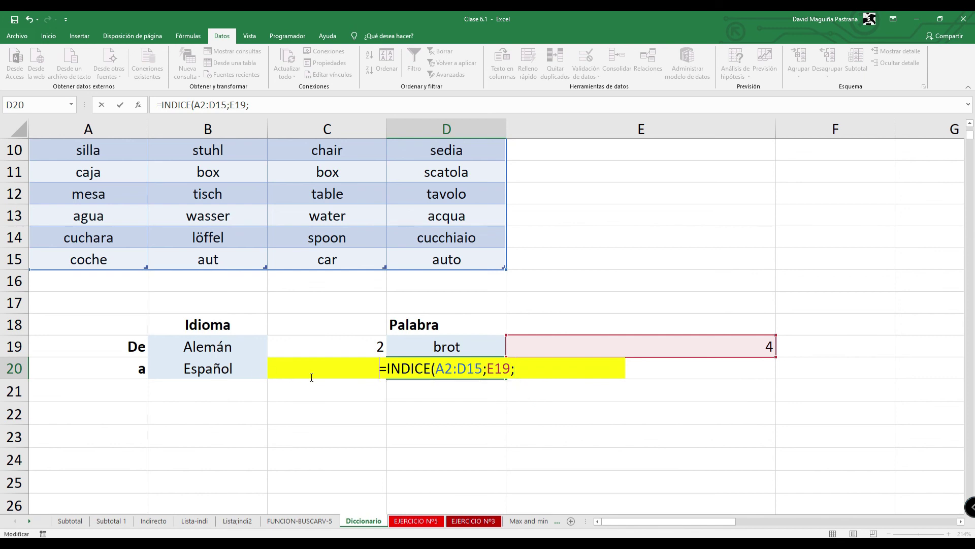
click(539, 374)
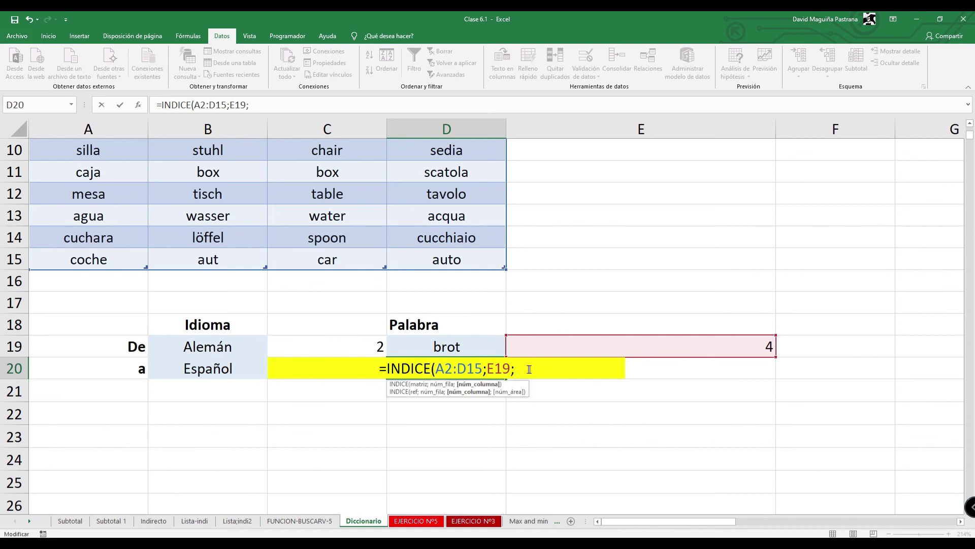
text(C20))
key(Return)
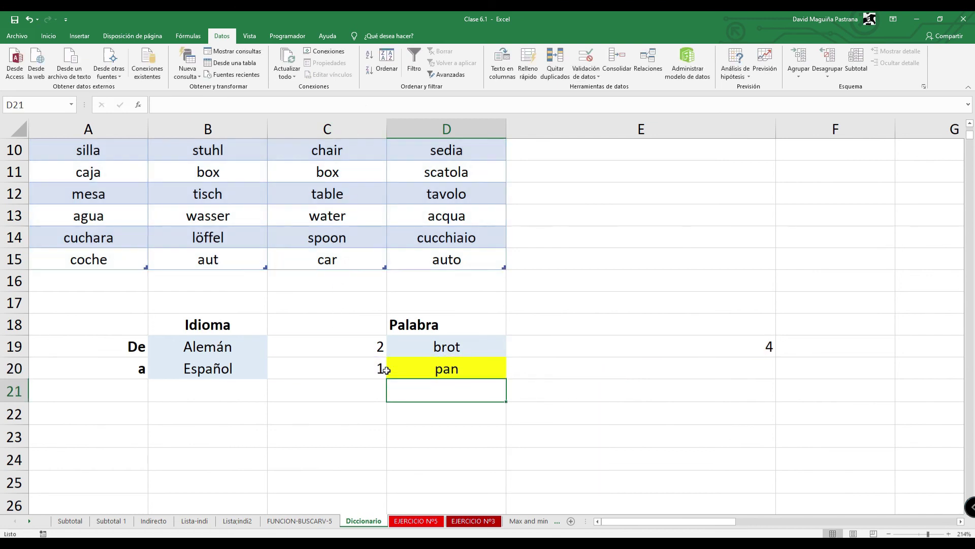
Test the translation by switching B20 to Alemán, Inglés and finally Italiano, and check the result against the dictionary table
click(434, 346)
click(483, 367)
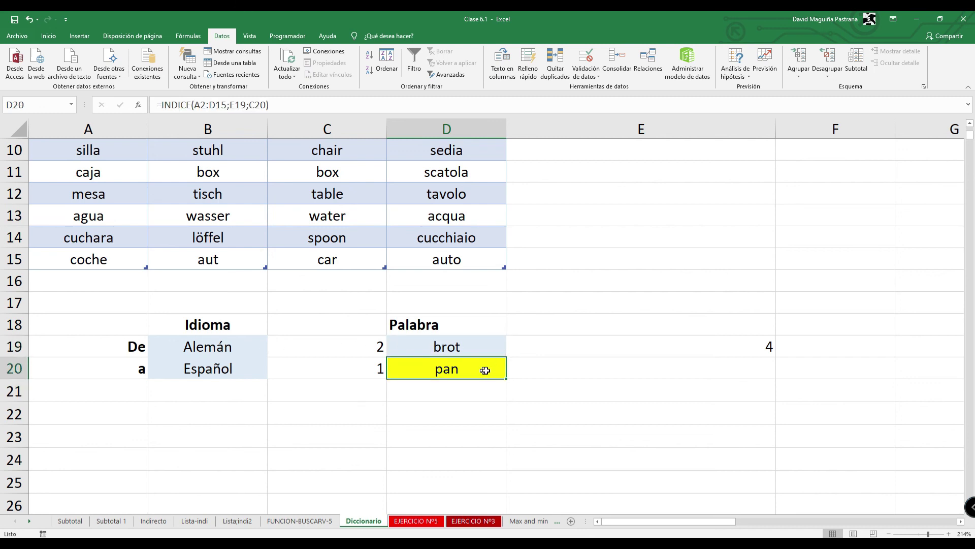
click(226, 380)
click(272, 373)
click(239, 398)
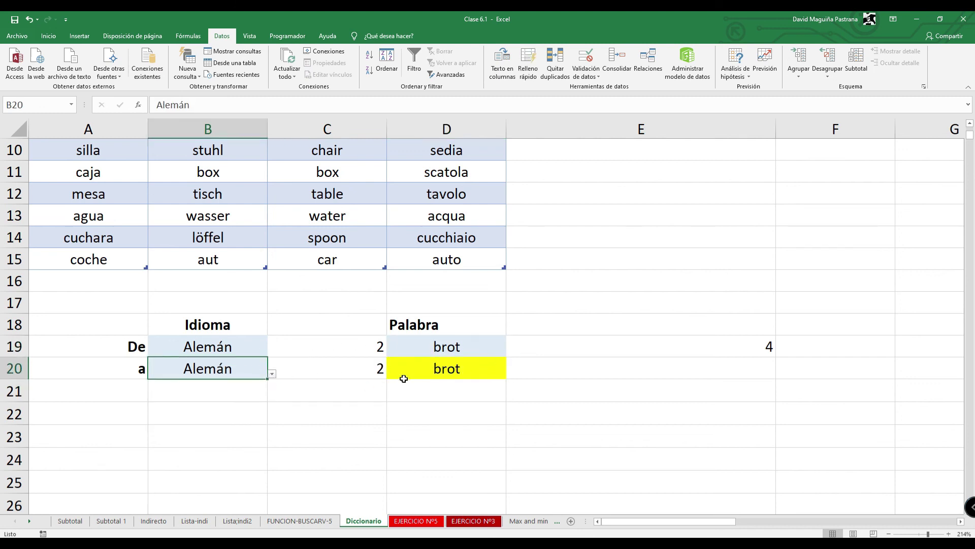
click(271, 376)
click(237, 416)
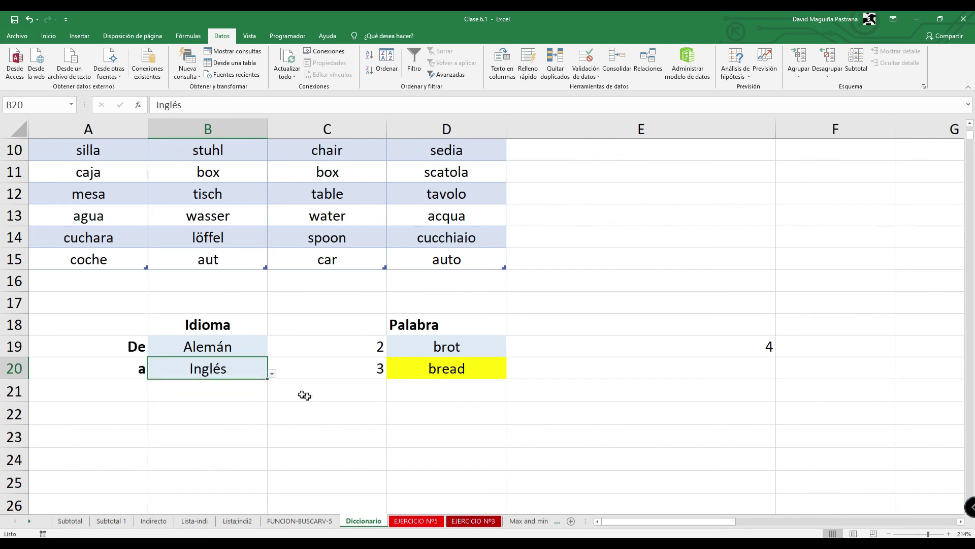
click(273, 374)
click(226, 427)
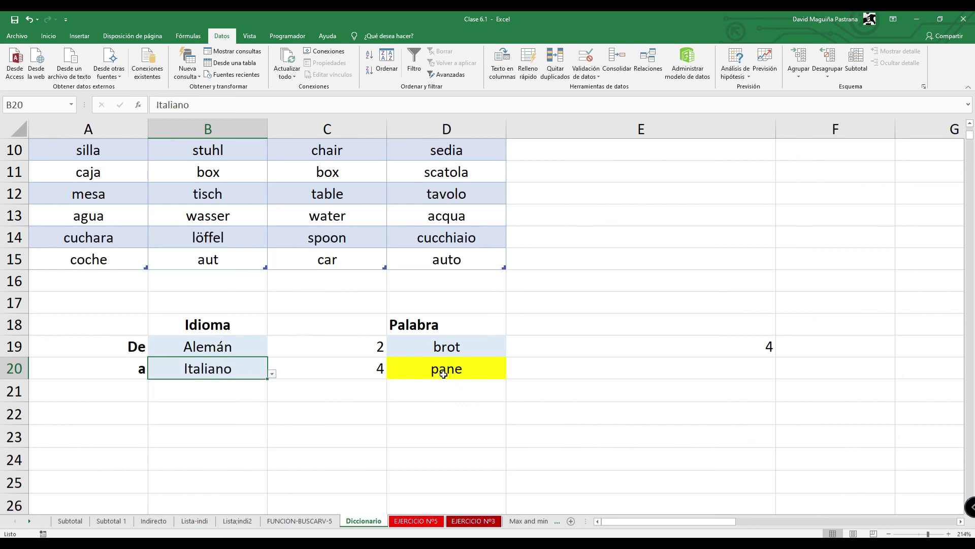
scroll(448, 305, up, 3)
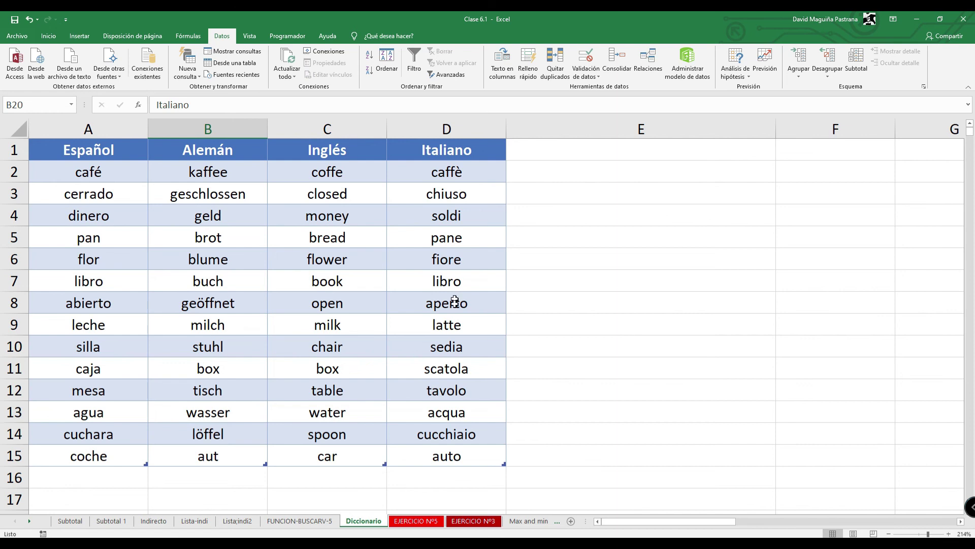
scroll(456, 305, down, 2)
scroll(480, 359, down, 1)
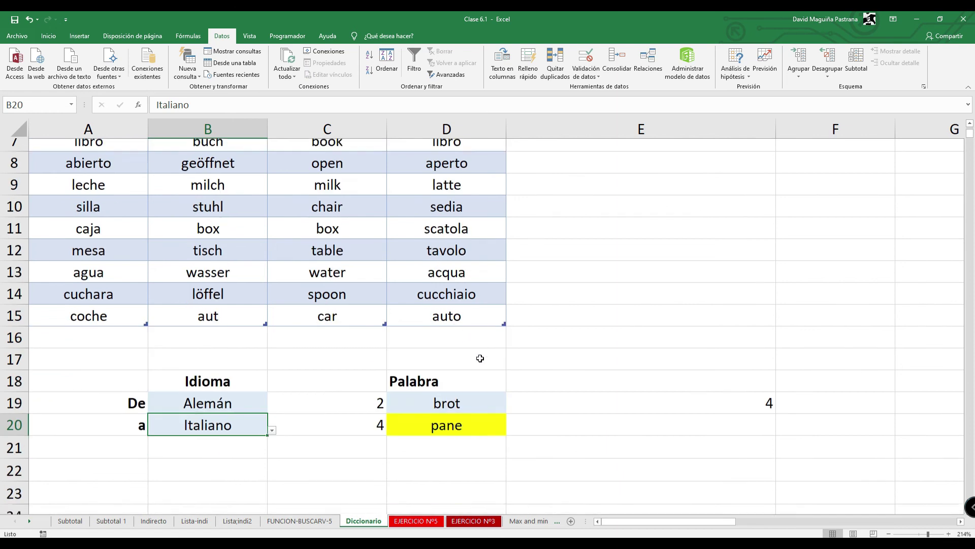
scroll(457, 431, up, 1)
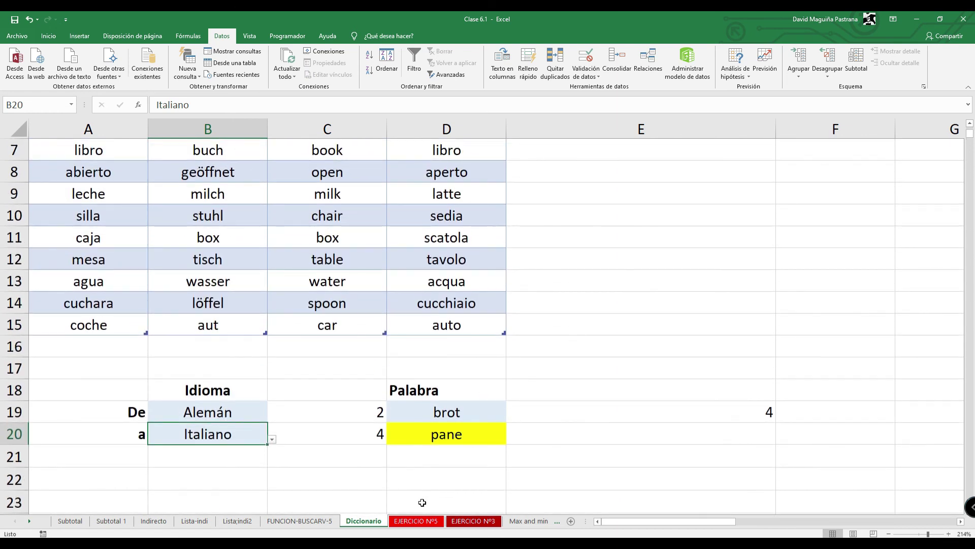
scroll(419, 466, up, 2)
scroll(424, 423, down, 2)
Switch the source language in B19 to Español with brot still in D19, and inspect the translation cell D20
click(482, 411)
click(244, 411)
click(273, 417)
click(242, 444)
click(272, 417)
click(239, 430)
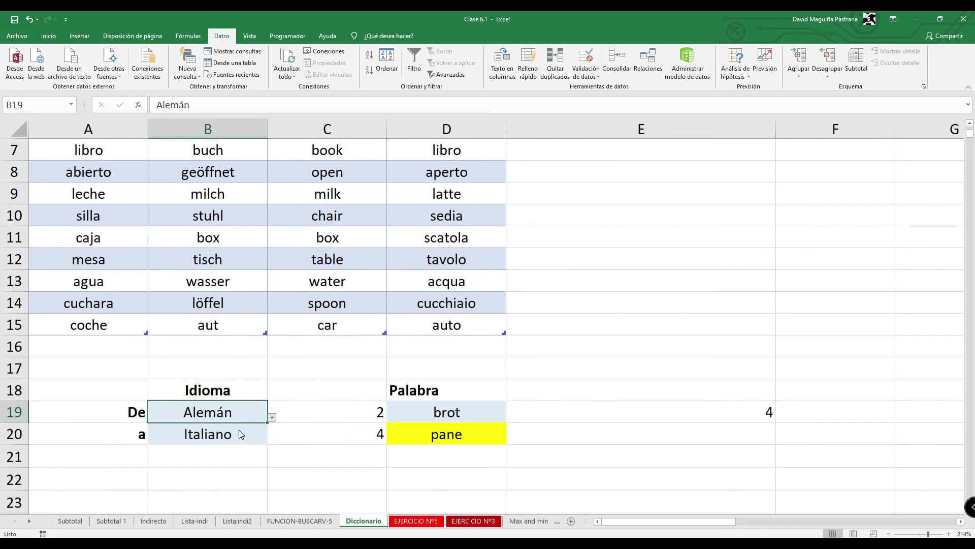
click(602, 421)
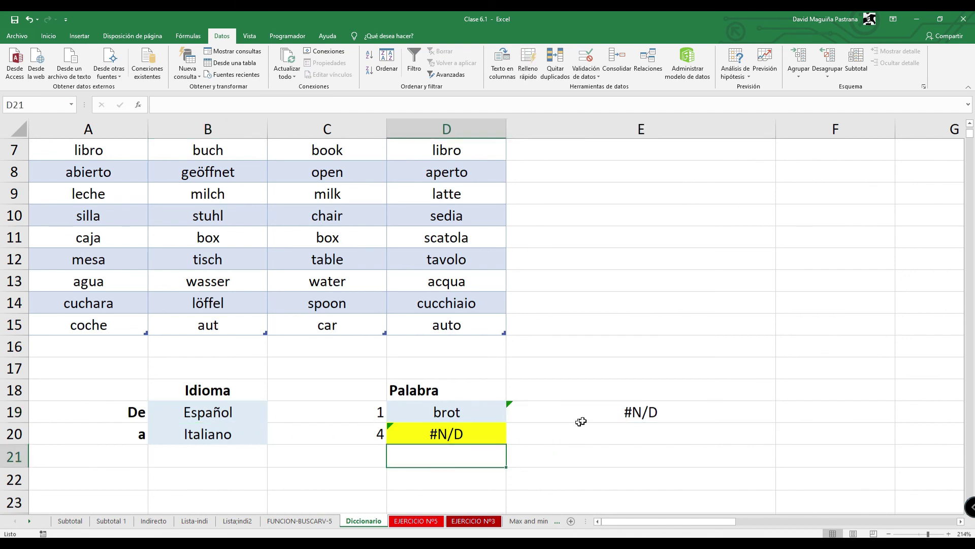
click(442, 448)
click(505, 426)
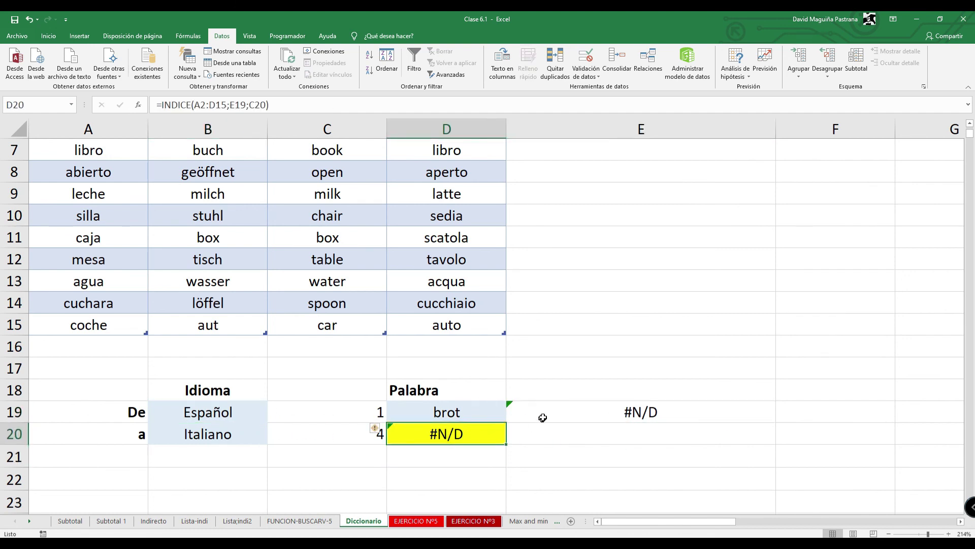
Wrap the COINCIDIR formula in E19 in SI.ERROR so that it returns empty text ("") when there is an error
click(540, 414)
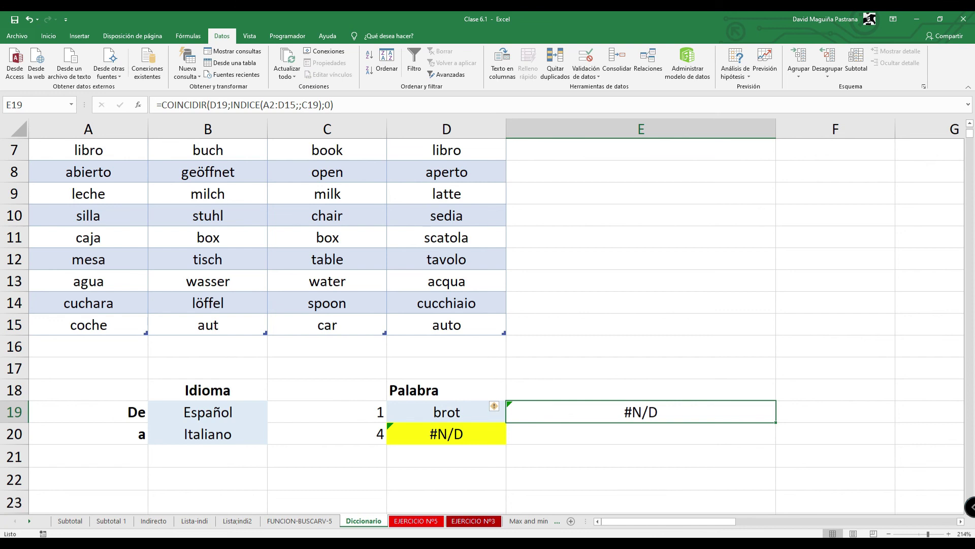
key(super+plus)
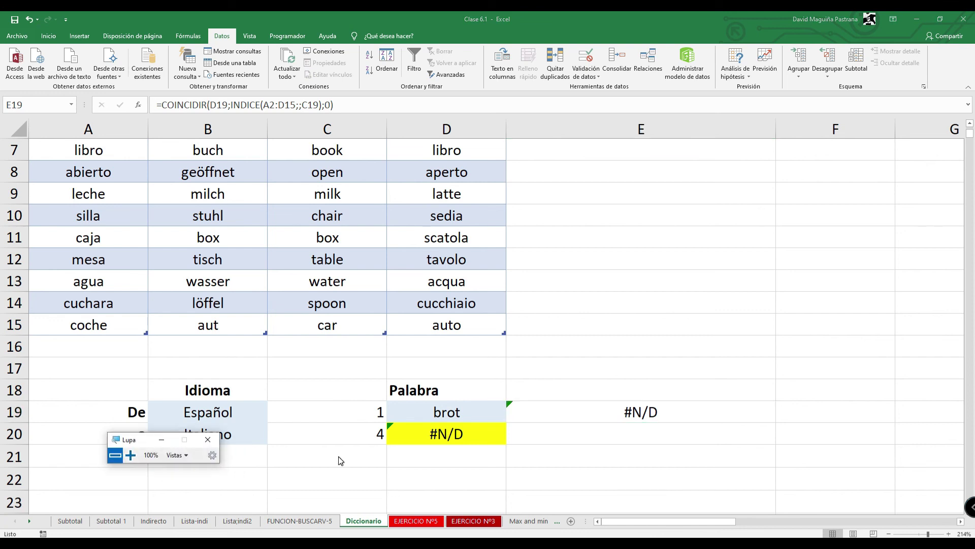
click(129, 455)
click(162, 440)
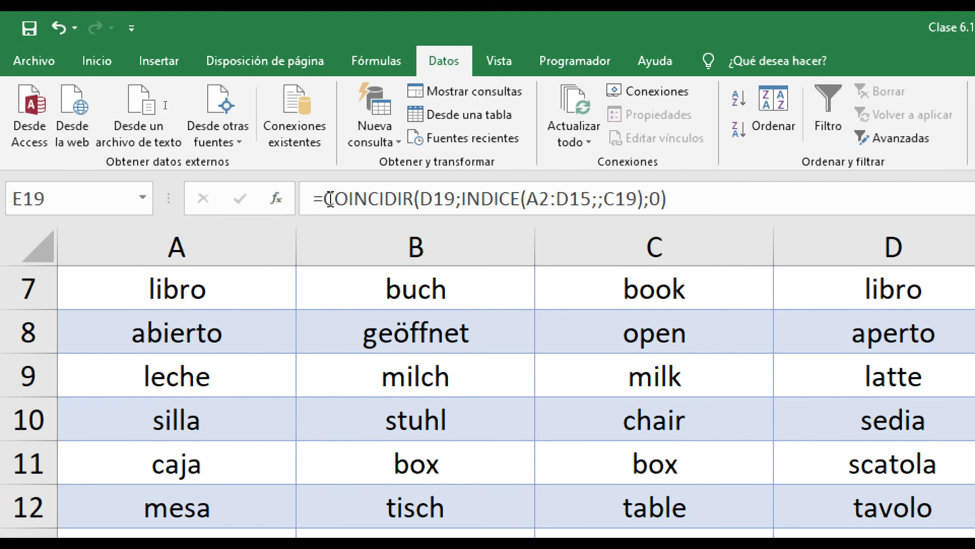
click(329, 199)
text(SI.ERROR)
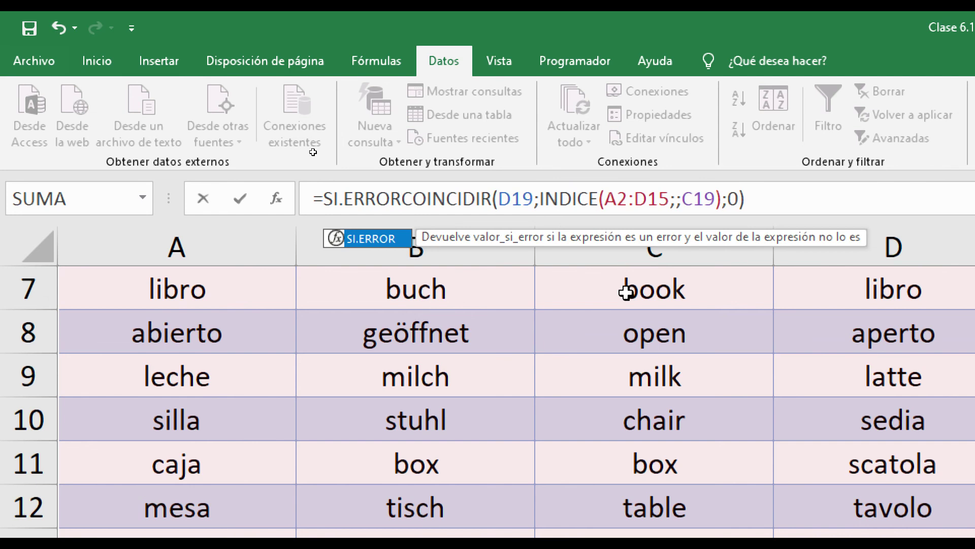
text(()
click(780, 202)
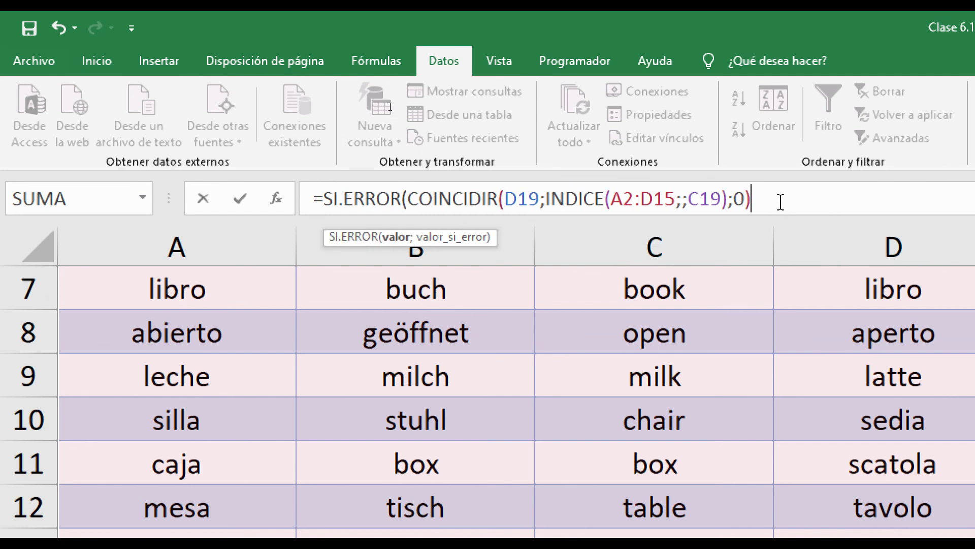
text(;)
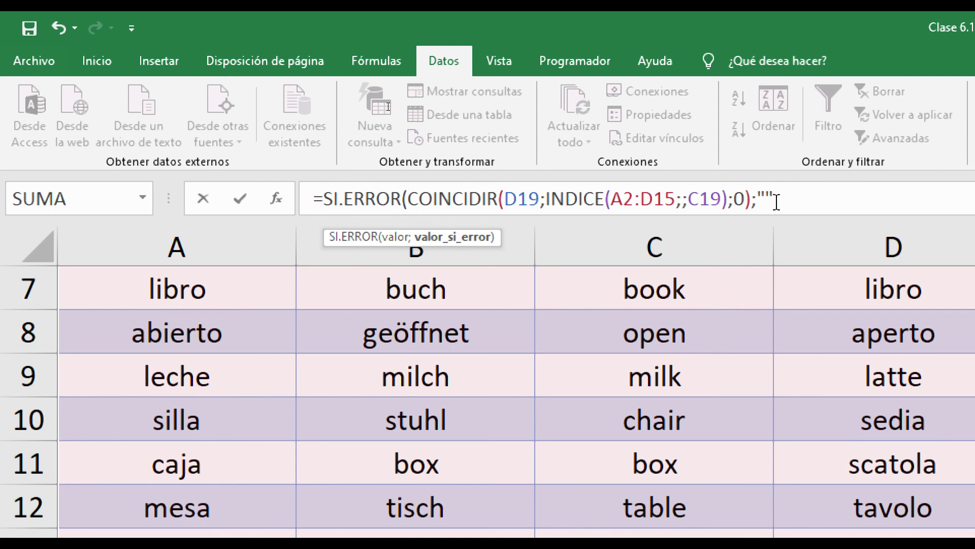
text(""))
key(Return)
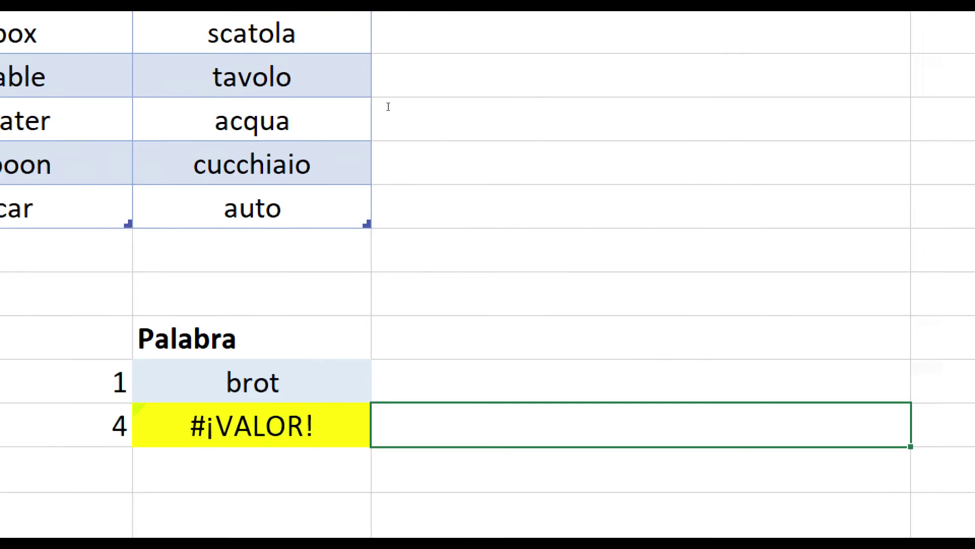
Wrap the INDICE formula in D20 in SI.ERROR with "NO EXISTE" as the value returned on error
click(659, 272)
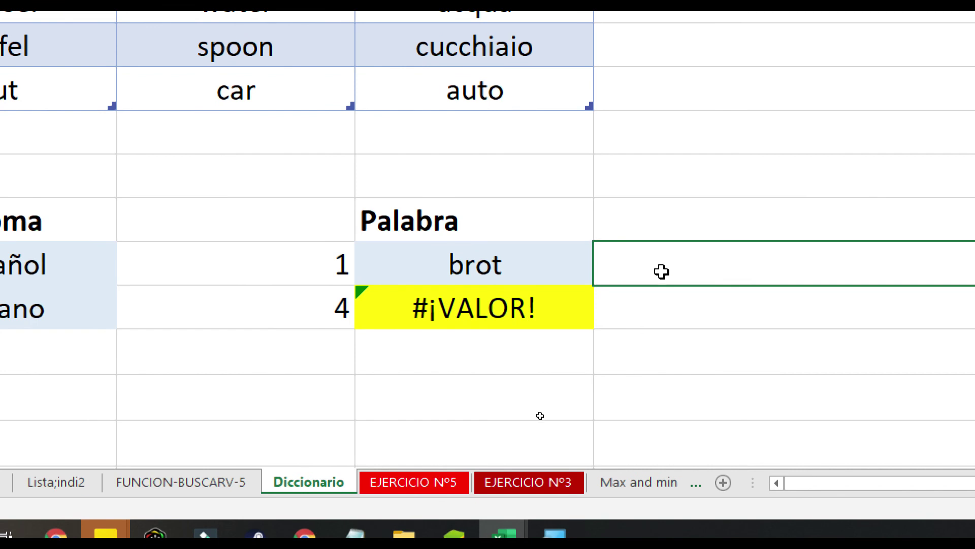
click(552, 304)
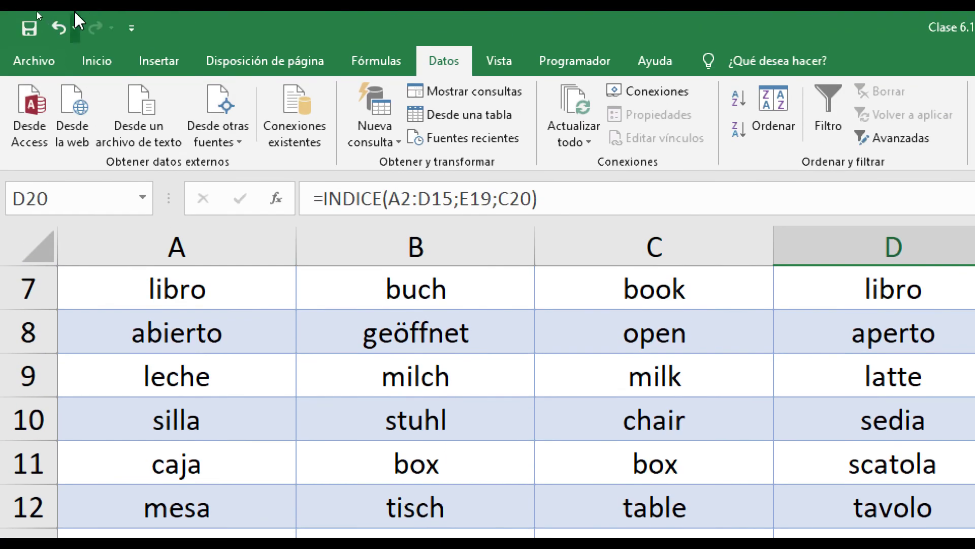
click(321, 203)
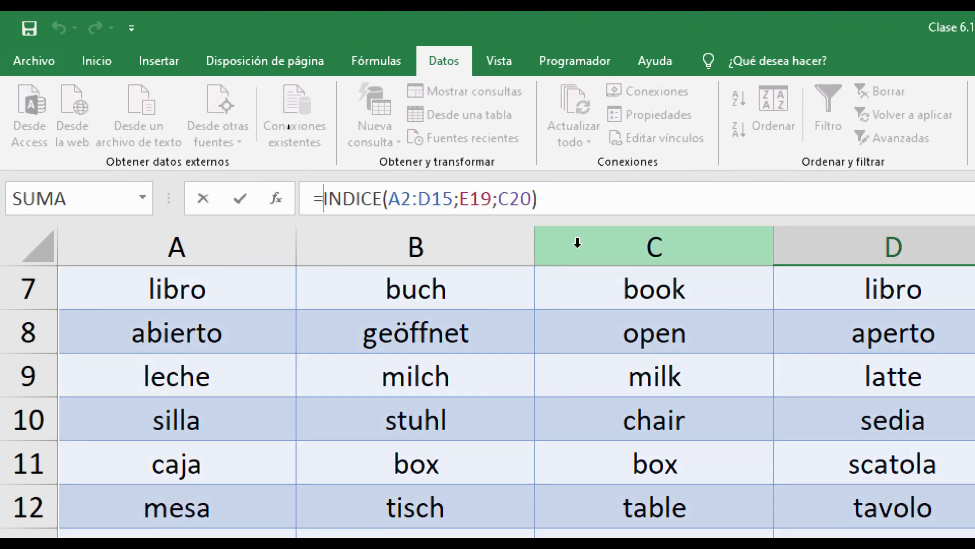
text(SI.ERROR)
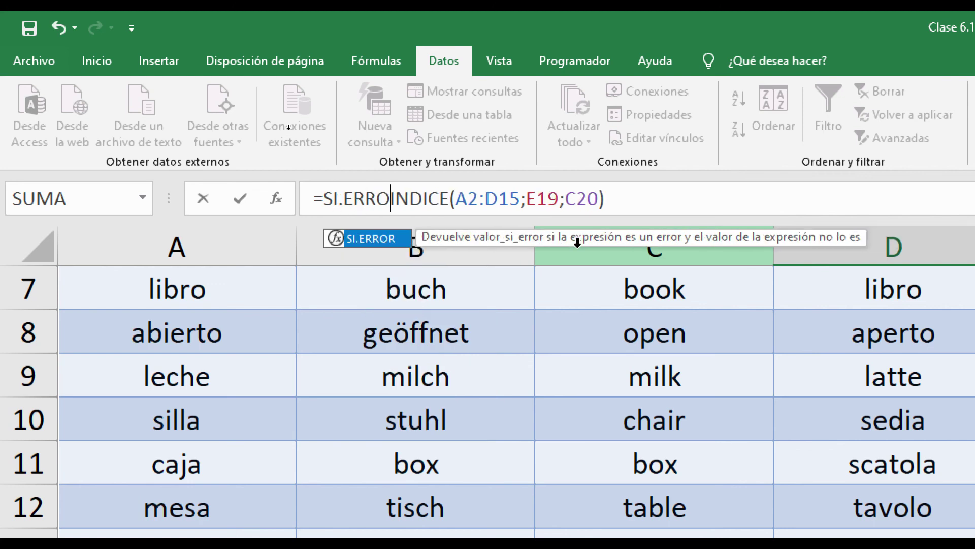
text(()
click(653, 206)
text(;)
text("NO PDO)
key(BackSpace)
key(BackSpace)
key(BackSpace)
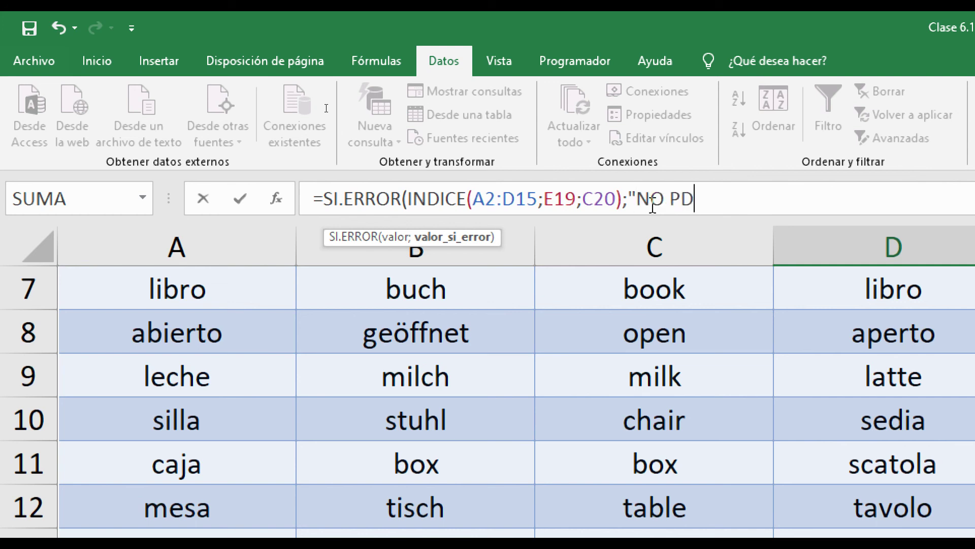
text(EXISTE)
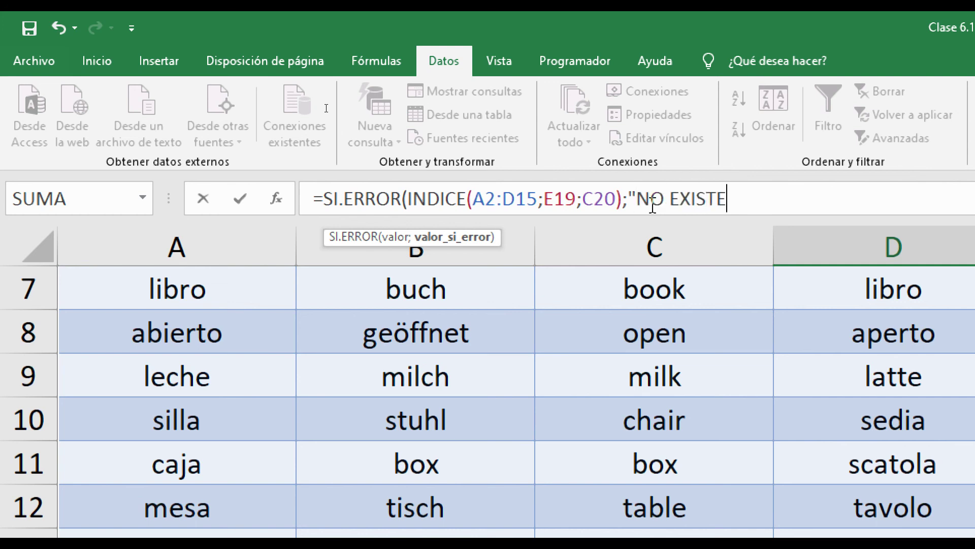
text())
key(Return)
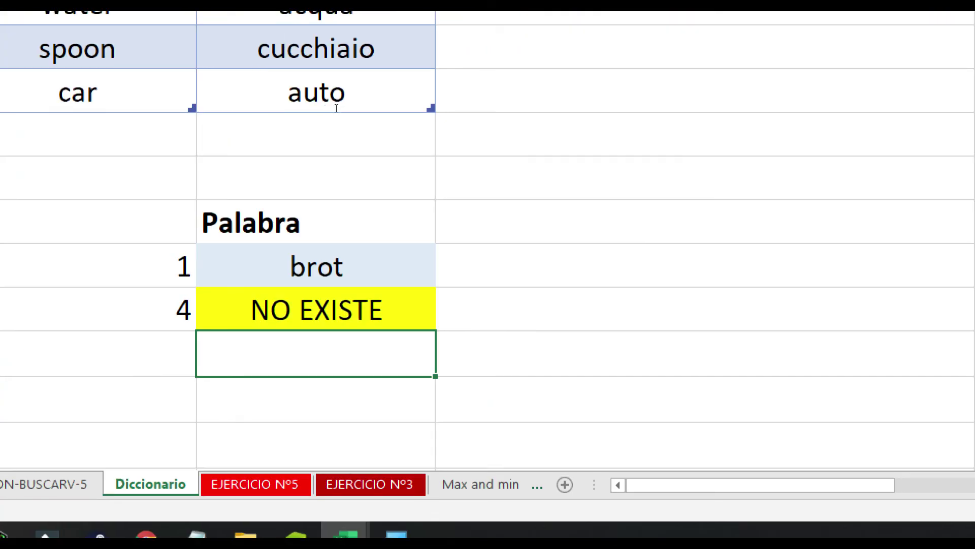
Choose cerrado as the word in D19 with Español as source language, and check the results in E19 and D20
click(523, 289)
click(464, 272)
click(479, 274)
click(479, 275)
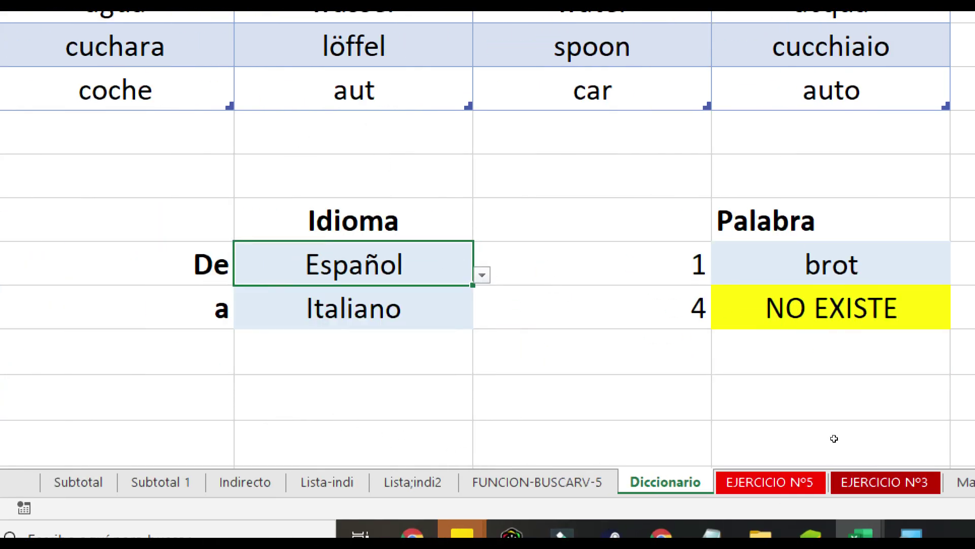
click(663, 272)
click(701, 275)
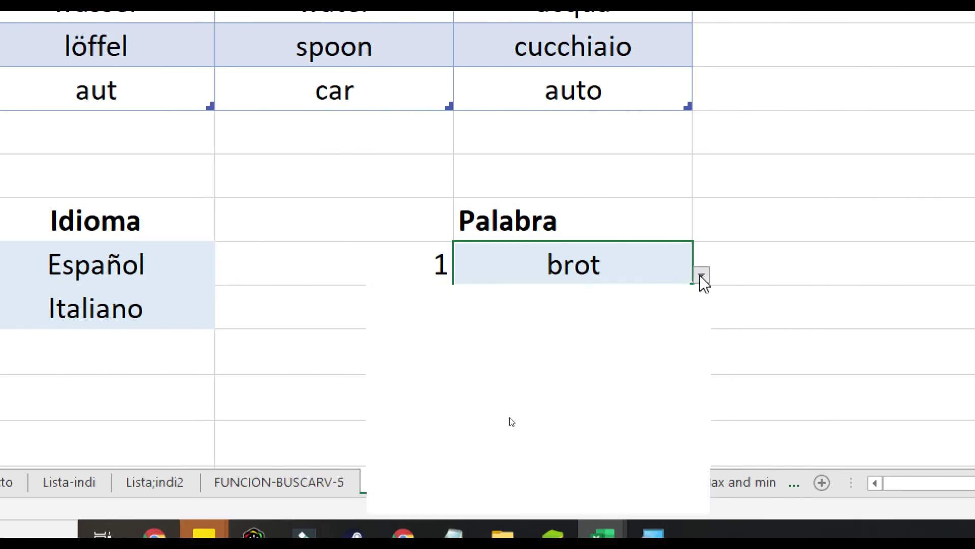
click(560, 330)
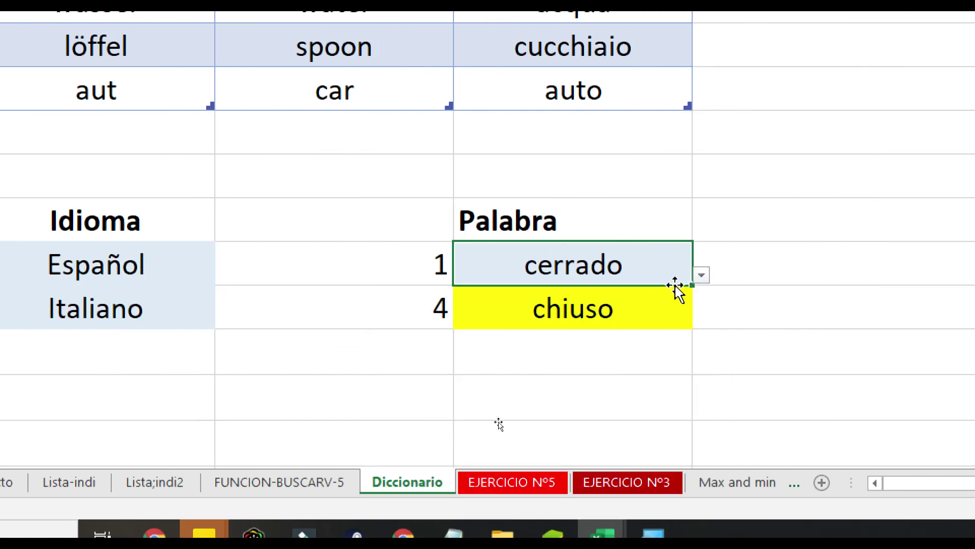
click(923, 270)
click(605, 301)
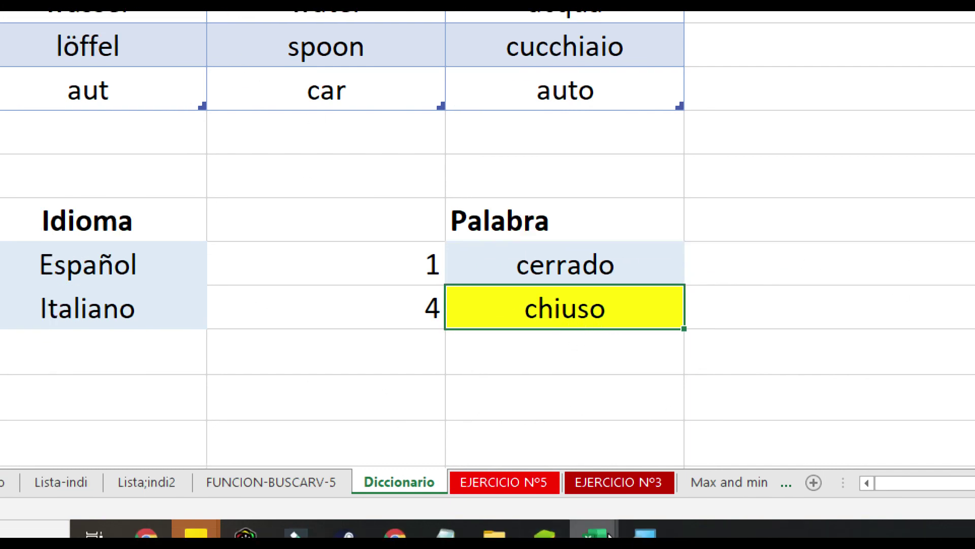
click(463, 500)
click(119, 456)
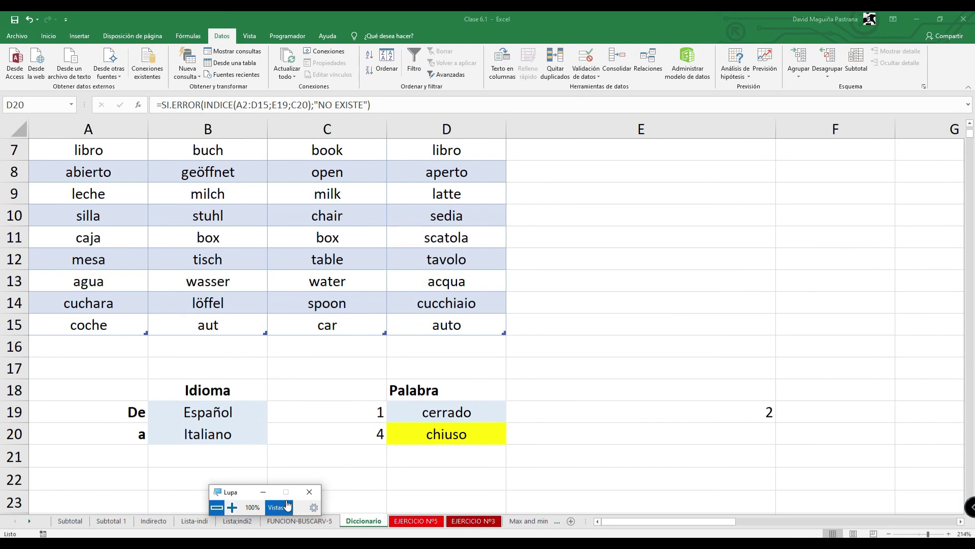